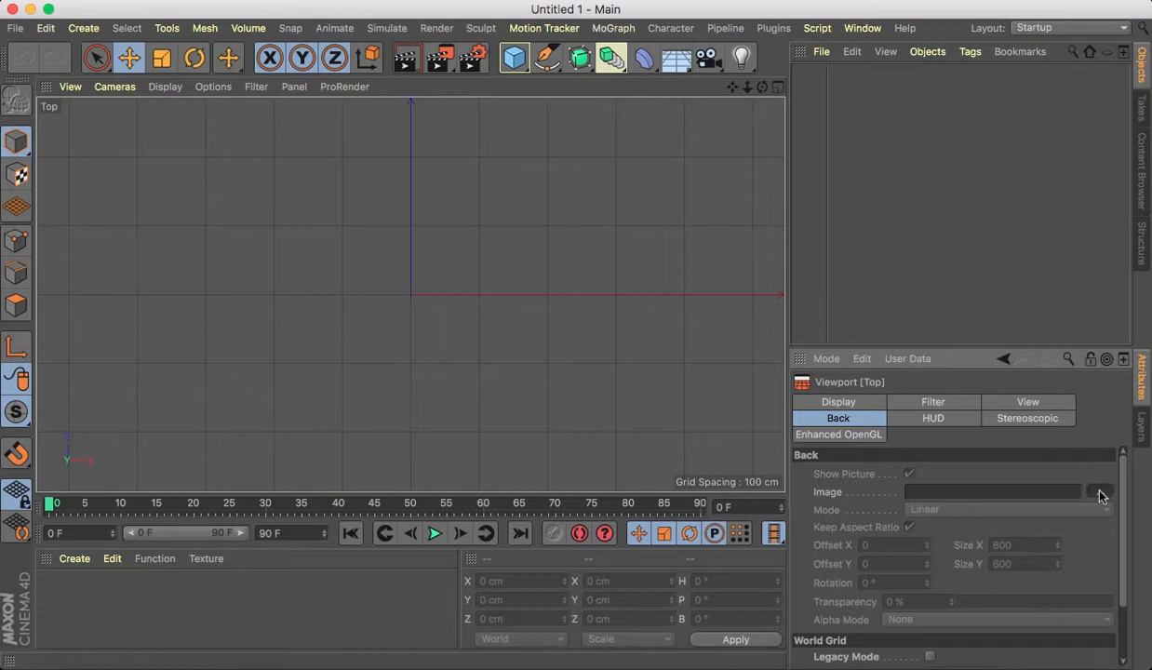
Load the ELG-3A blaster picture as the background image of the Top viewport.
left_click(1101, 495)
double_click(448, 140)
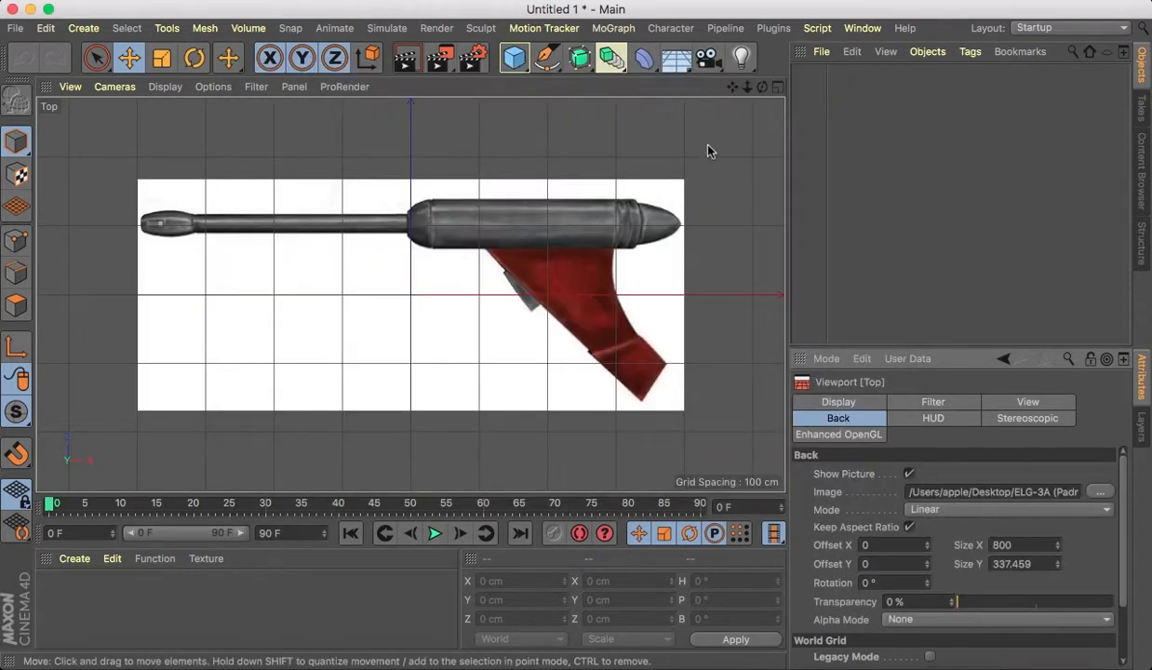
Add a cylinder and rotate it to P -90° and B -90° so it lies along the blaster's barrel.
left_click_drag(746, 86, 564, 100)
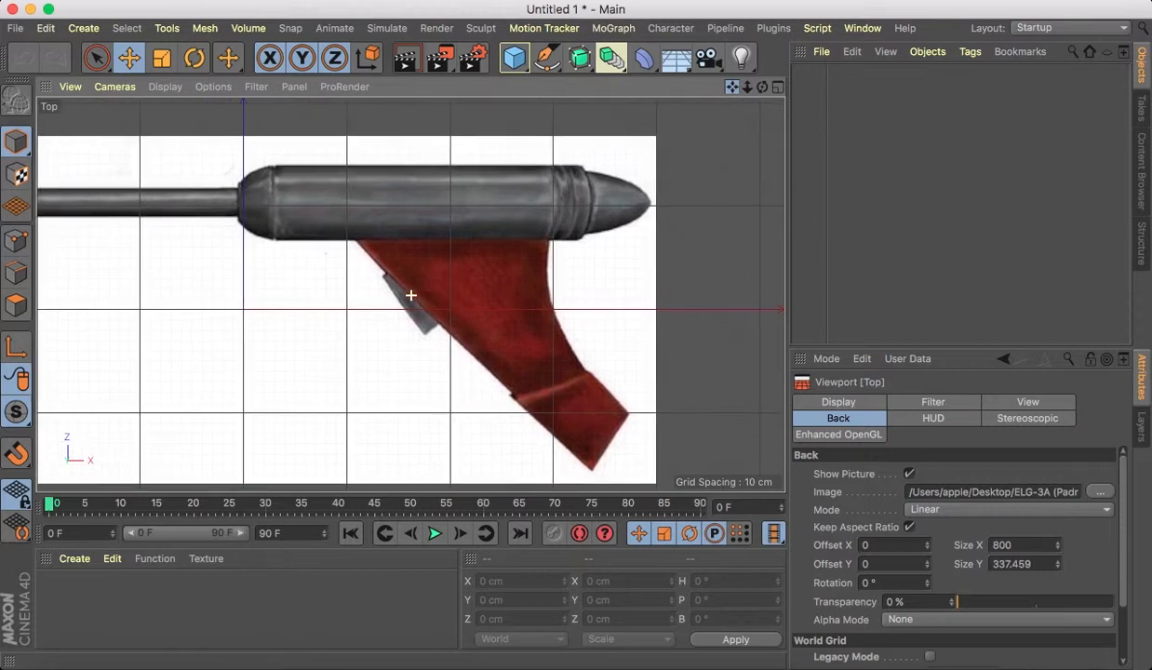
left_click_drag(411, 295, 719, 89)
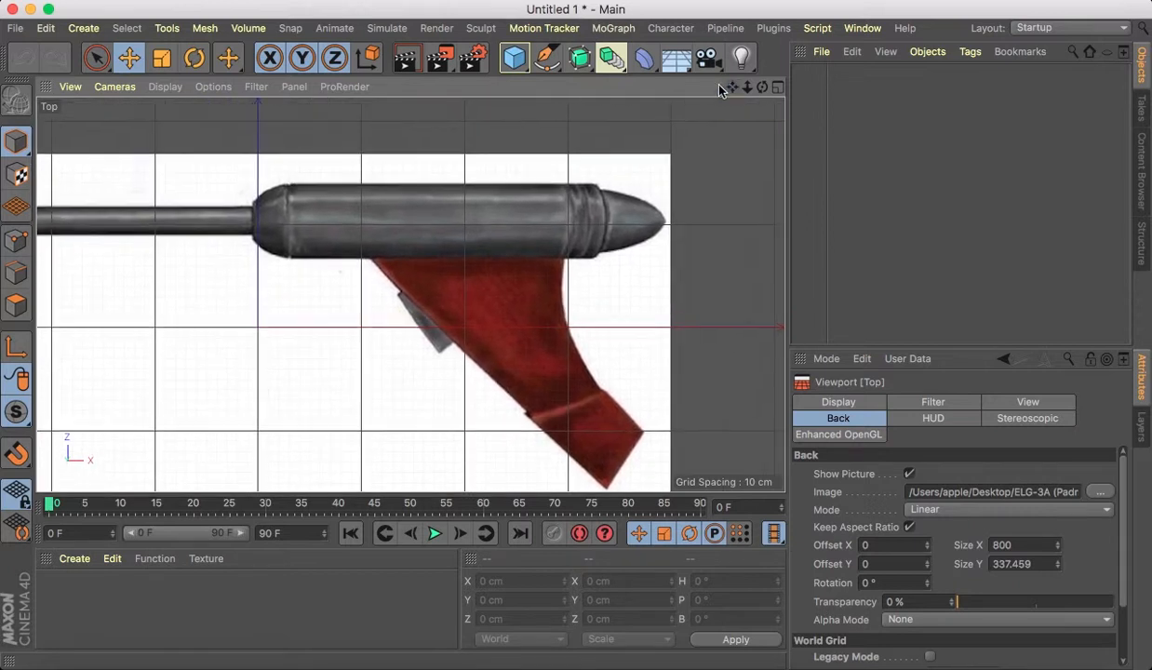
left_click_drag(513, 61, 885, 81)
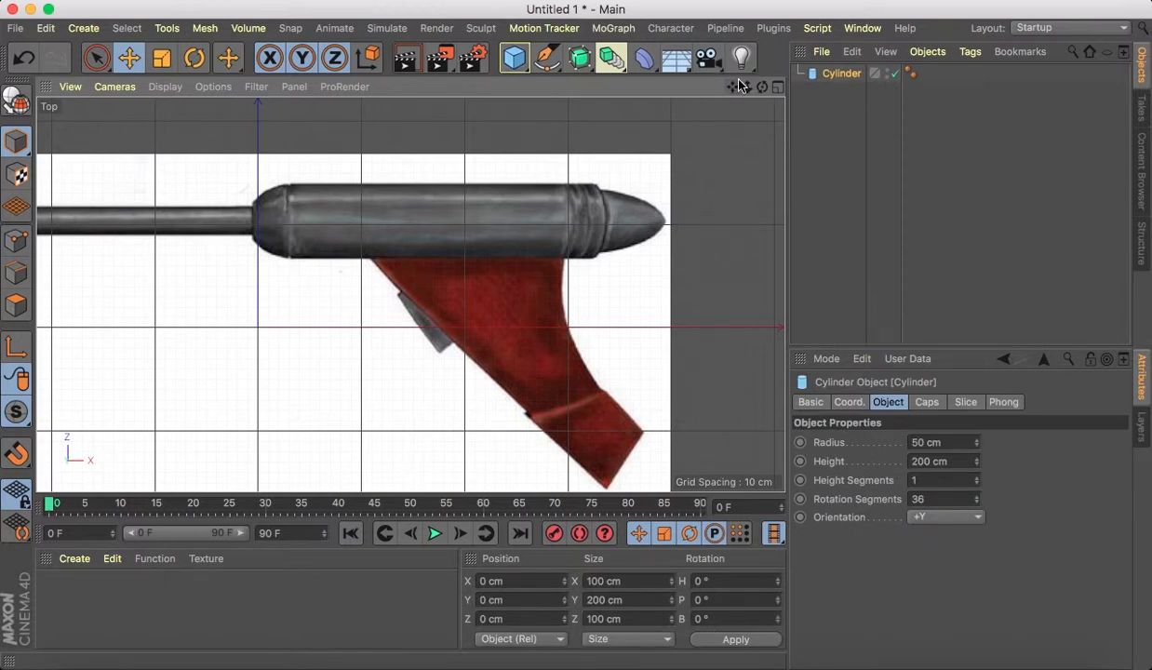
left_click(199, 62)
left_click_drag(290, 326, 92, 367)
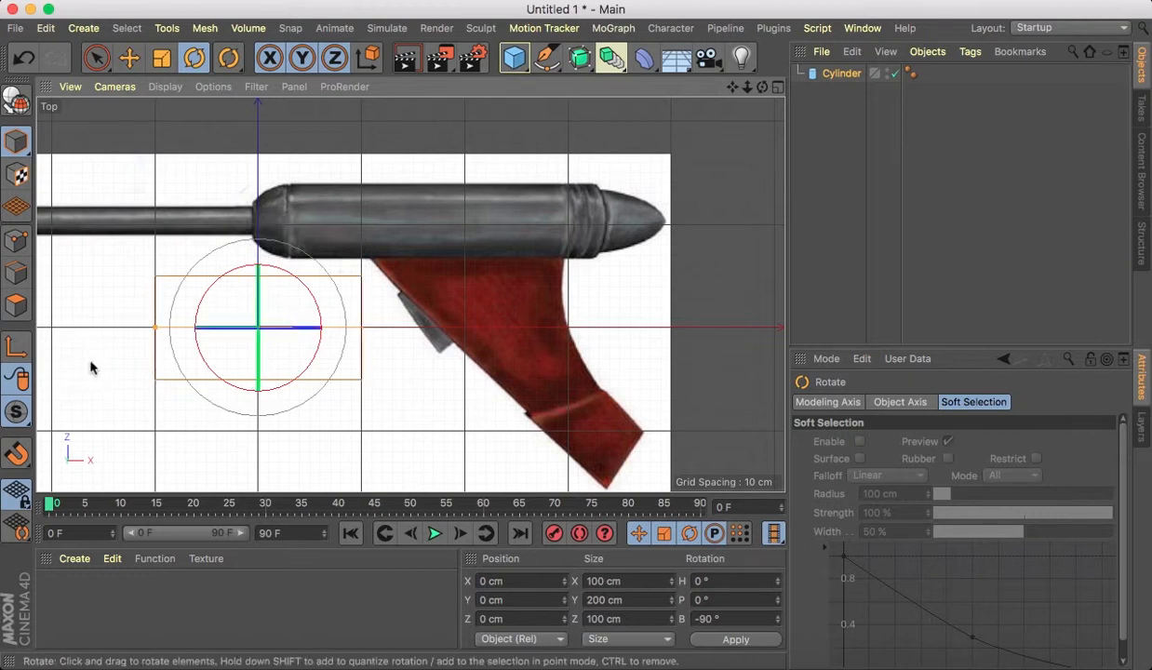
left_click_drag(250, 319, 243, 116)
Fit the cylinder over the blaster body at about X 179 cm, Z 104.6 cm, diameter about 70.7 cm, and make it editable.
left_click(96, 58)
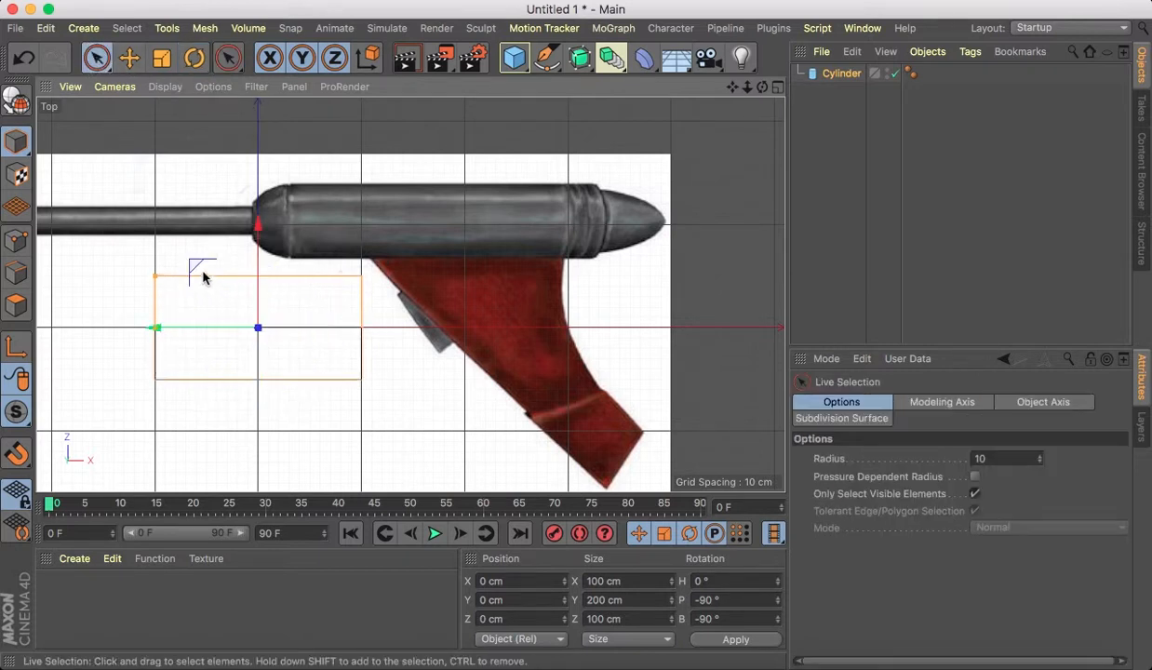
left_click_drag(185, 262, 375, 164)
left_click_drag(749, 90, 735, 91)
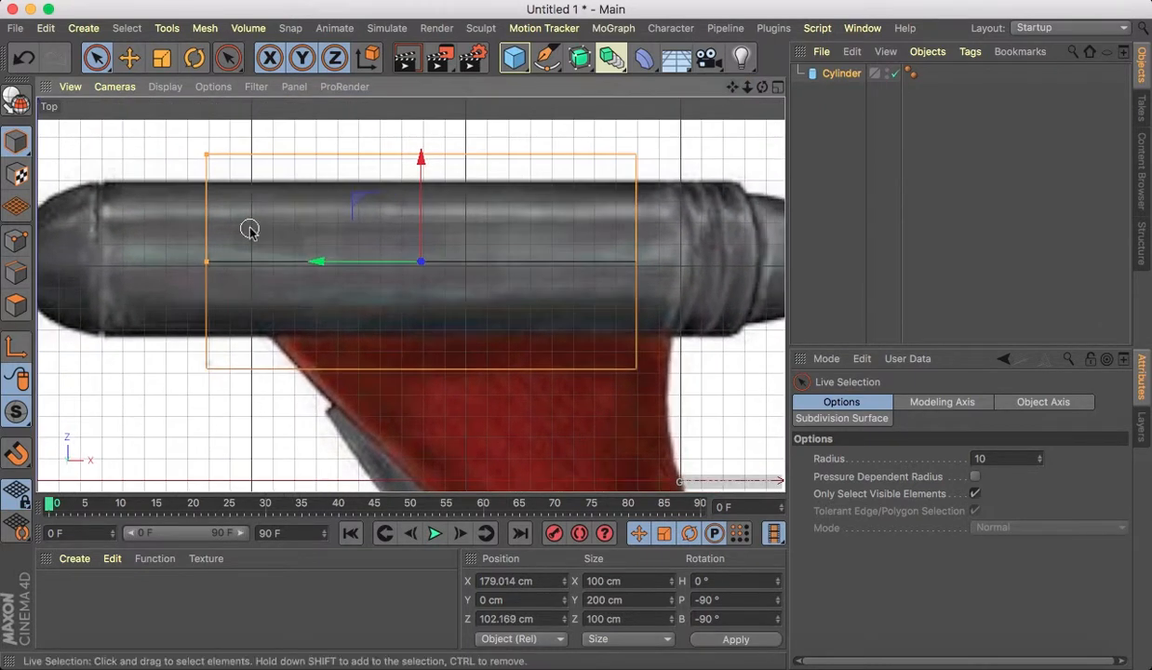
left_click_drag(207, 154, 209, 190)
left_click_drag(425, 171, 424, 160)
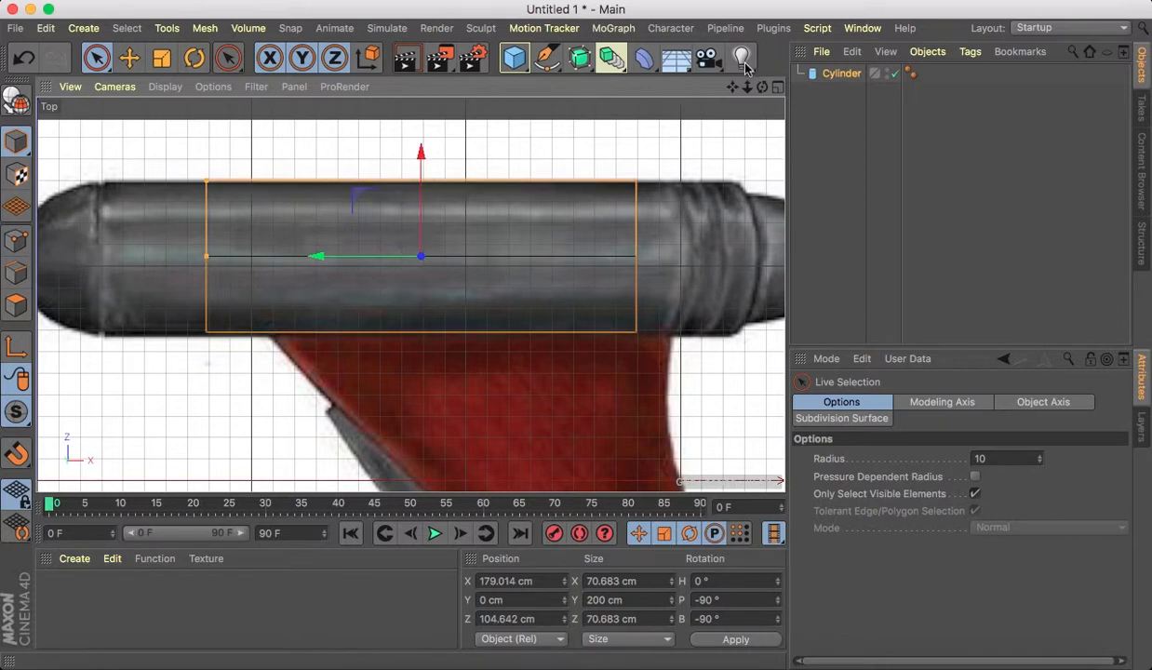
left_click_drag(729, 87, 810, 62)
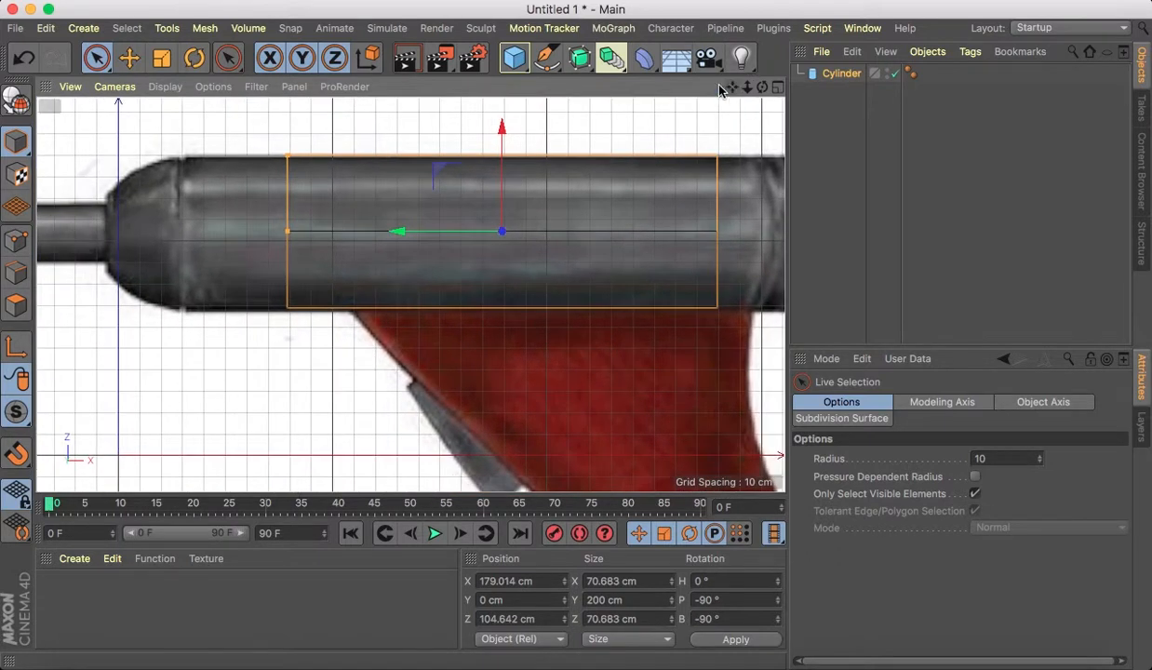
left_click(16, 97)
Select the end cap polygons facing the thin barrel and extrude them to the start of the blaster's rounded shoulder.
middle_click(689, 100)
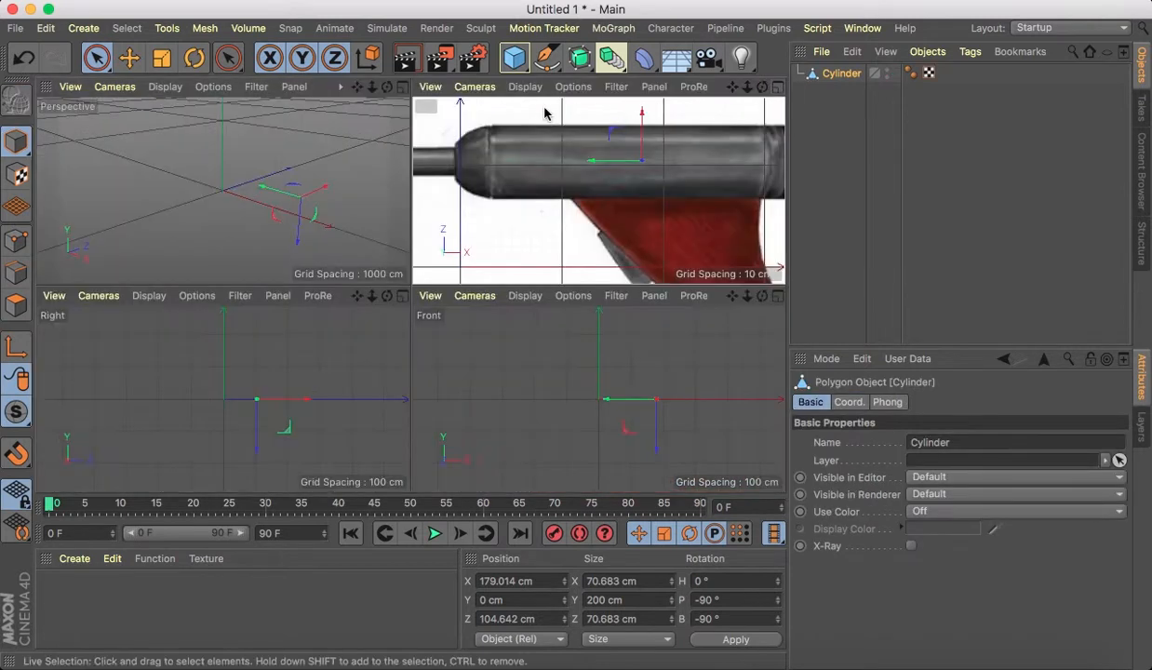
left_click(402, 88)
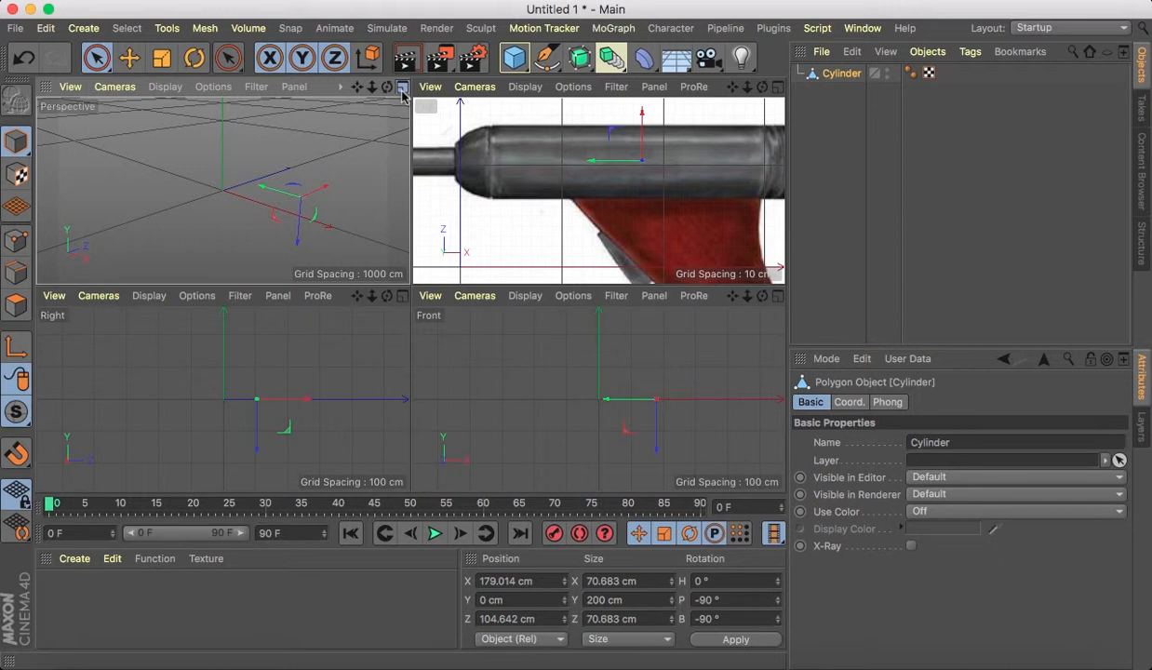
left_click(402, 89)
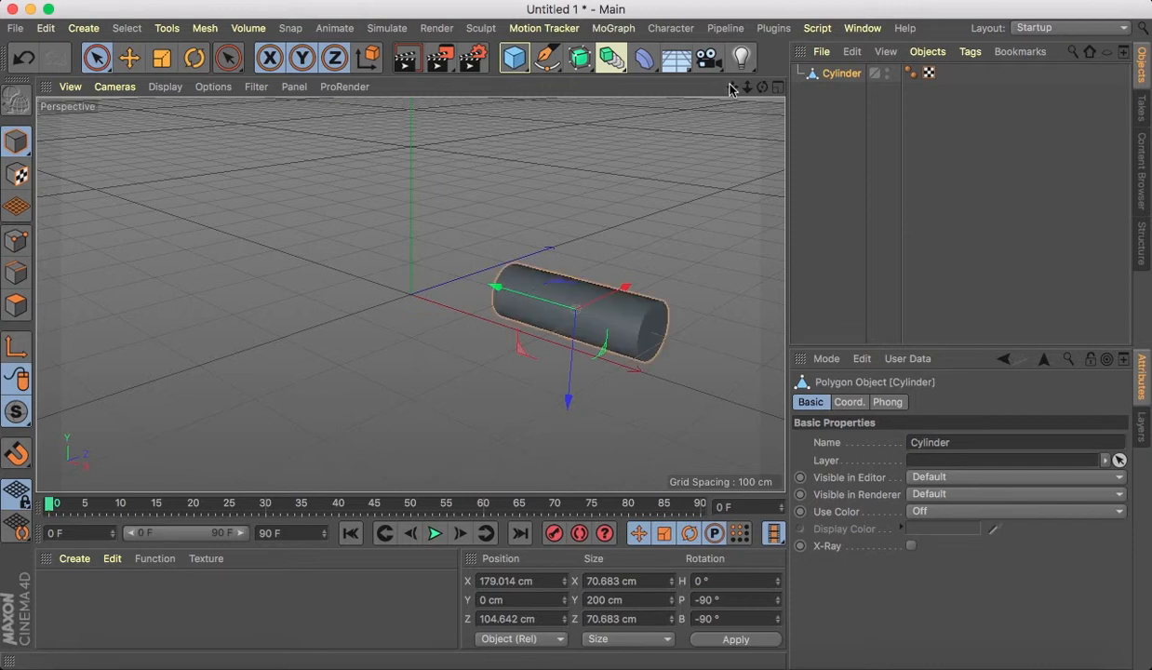
left_click_drag(732, 86, 537, 54)
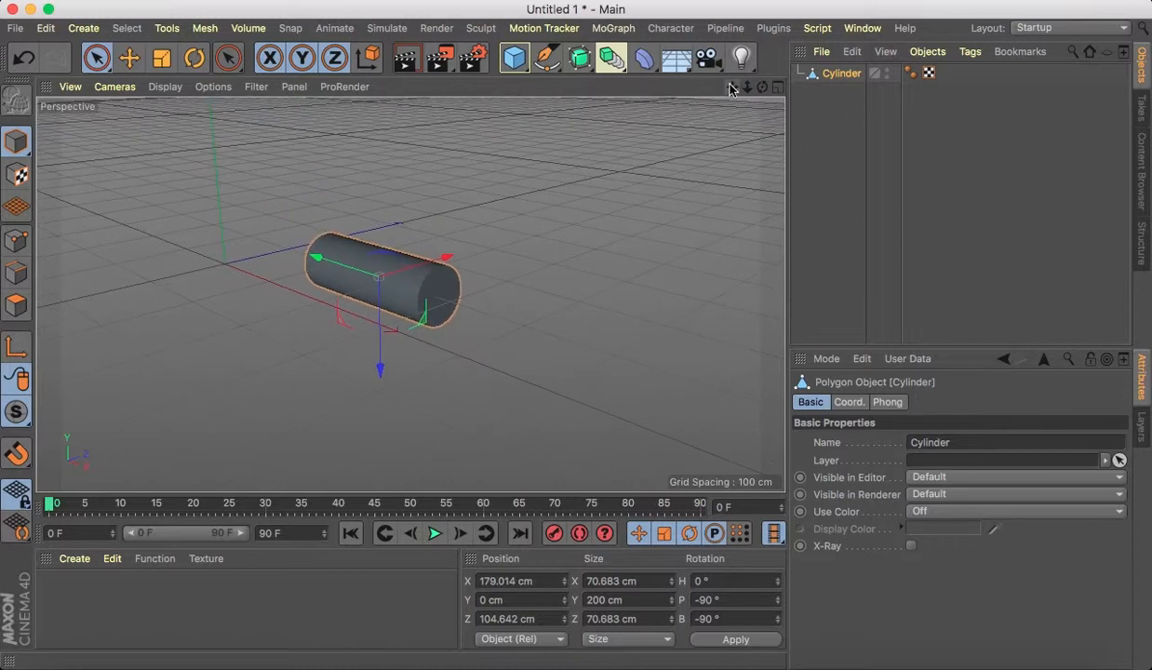
left_click_drag(759, 87, 894, 74)
left_click_drag(747, 90, 447, 162)
left_click(16, 303)
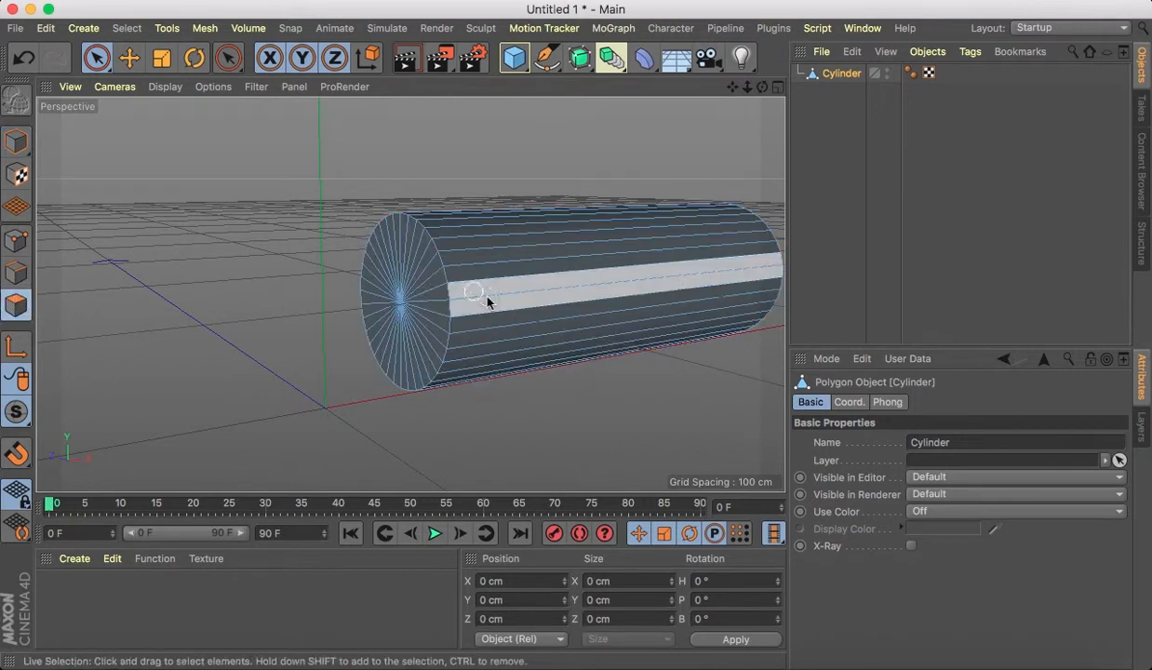
left_click(395, 302)
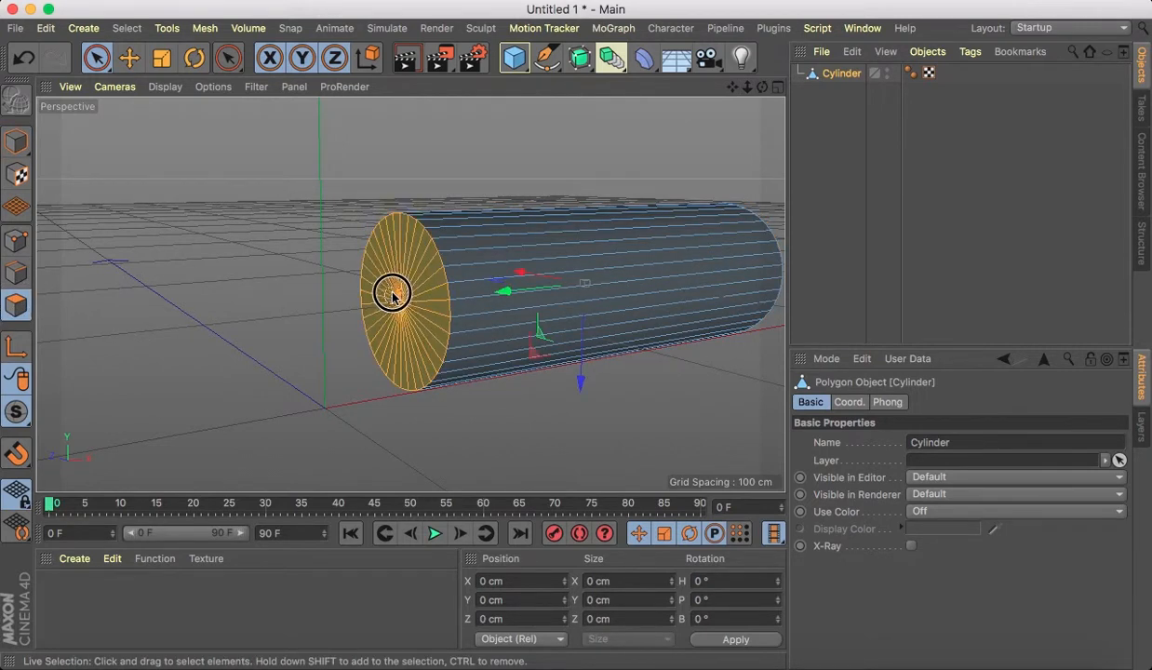
left_click(777, 88)
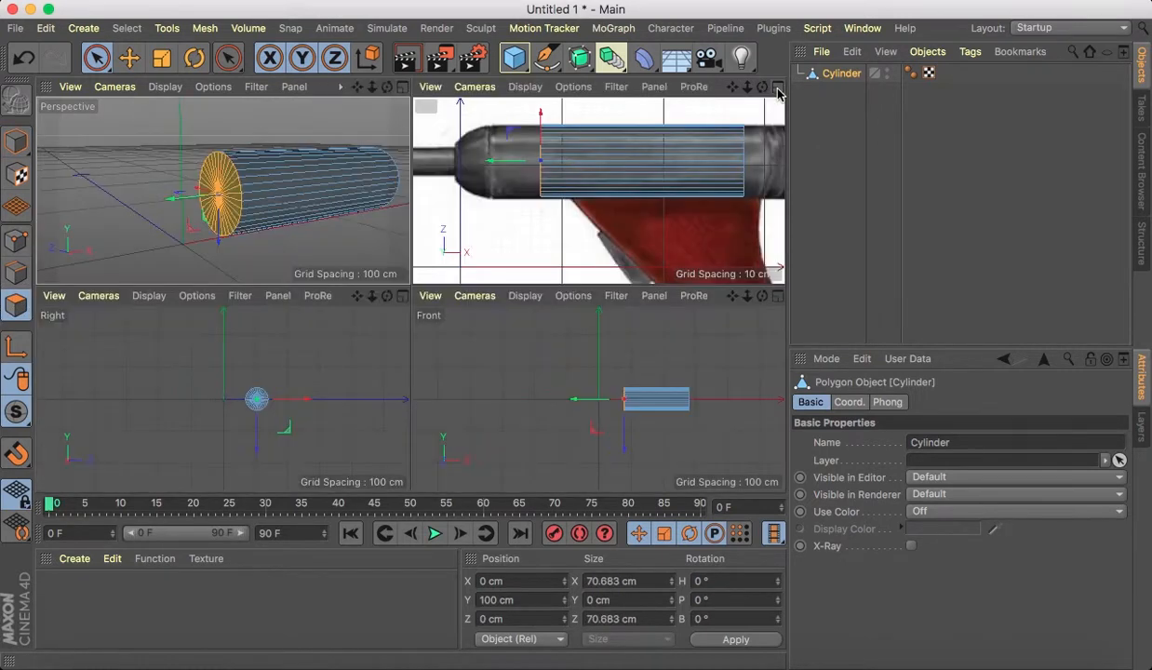
left_click(778, 87)
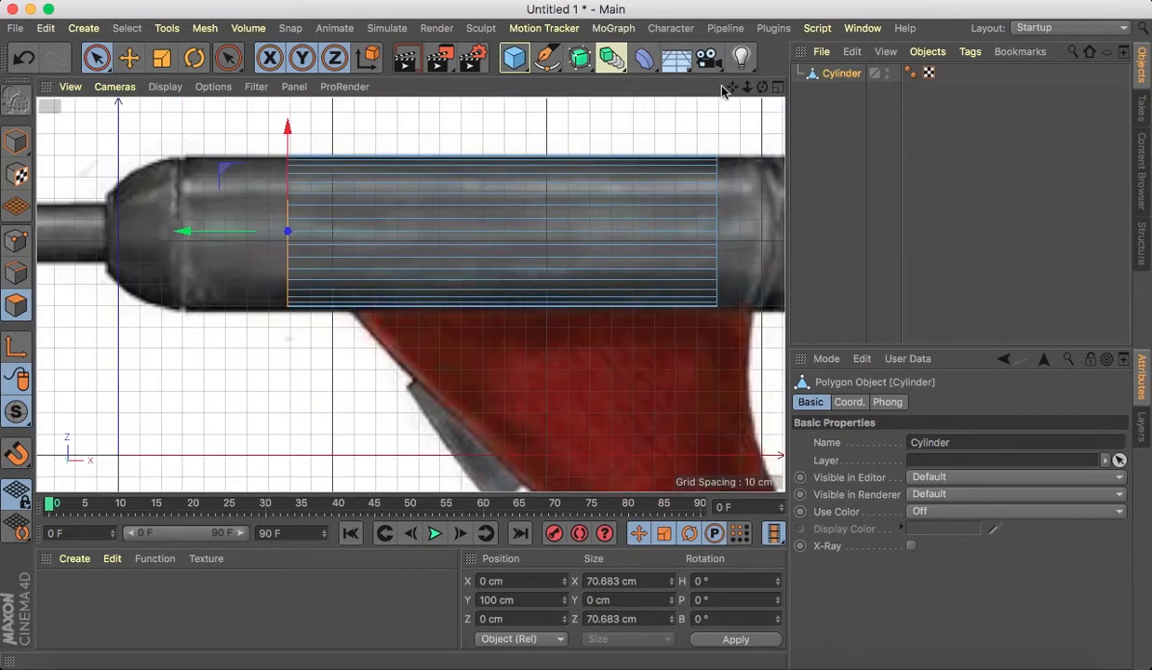
left_click_drag(730, 88, 969, 87)
left_click_drag(425, 233, 315, 231, "ctrl")
Form a narrow groove by shrinking the cap to about 63.9 cm, then extruding it to Y 152.4 cm and widening it to 70.7 cm.
left_click(161, 58)
left_click_drag(471, 105, 411, 118)
left_click(97, 58)
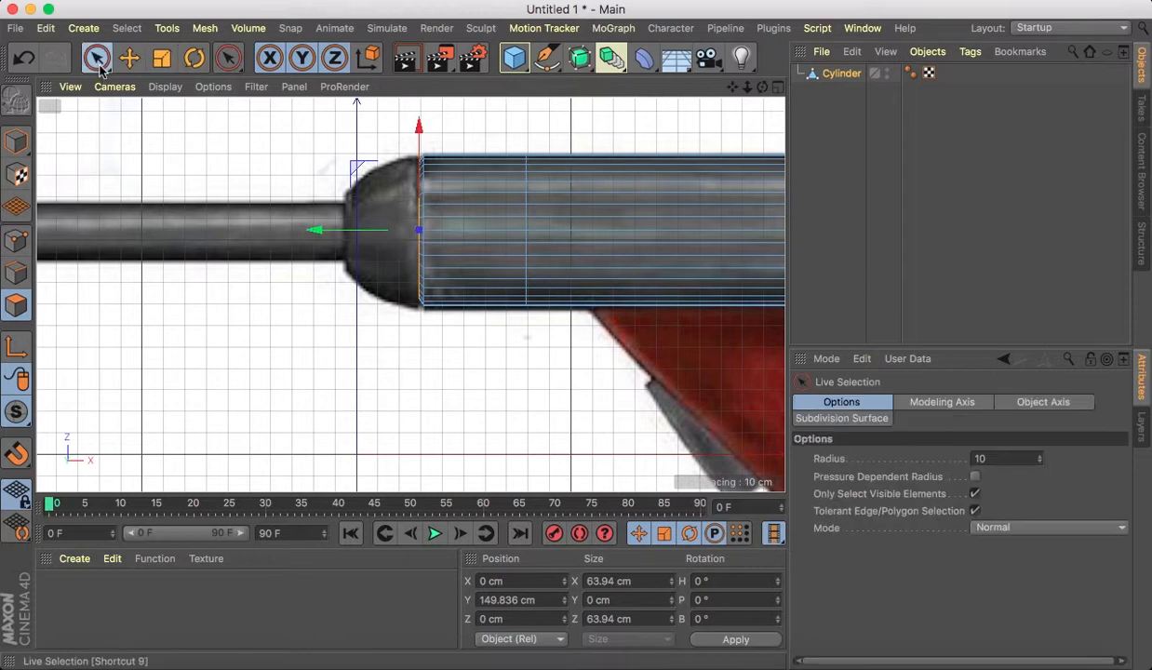
left_click_drag(319, 231, 318, 236)
left_click(163, 59)
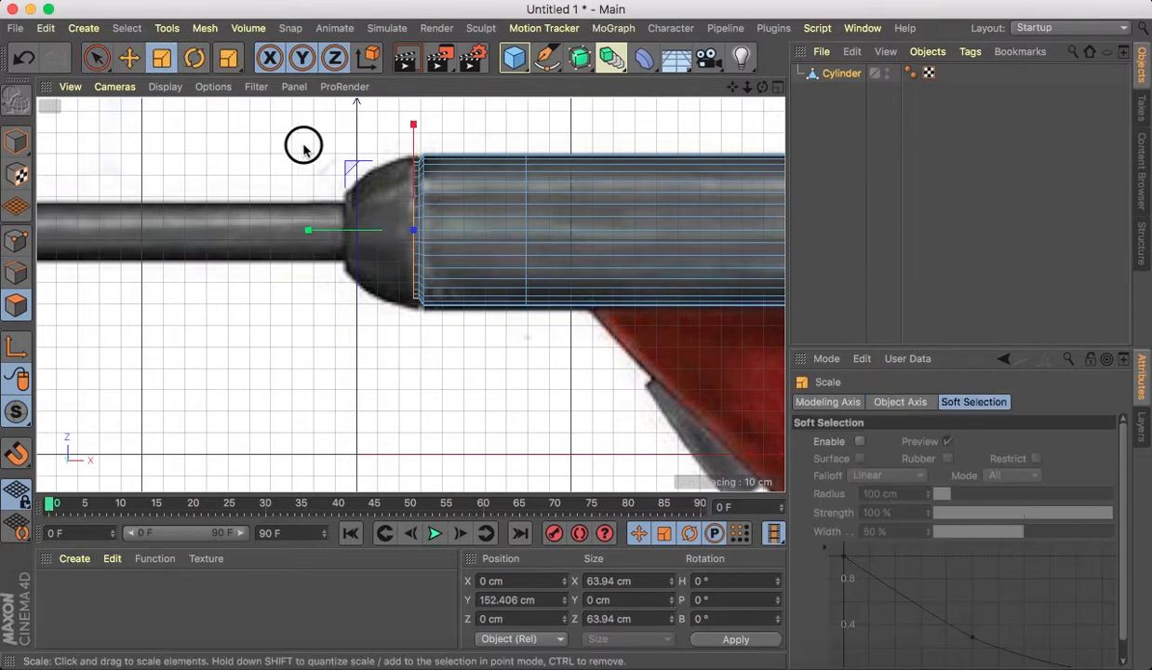
left_click_drag(303, 144, 327, 141)
Extrude two shoulder rings from the cap: Y about 160.5 cm at 66.4 cm diameter, and Y about 170.7 cm at 58.2 cm.
left_click(96, 59)
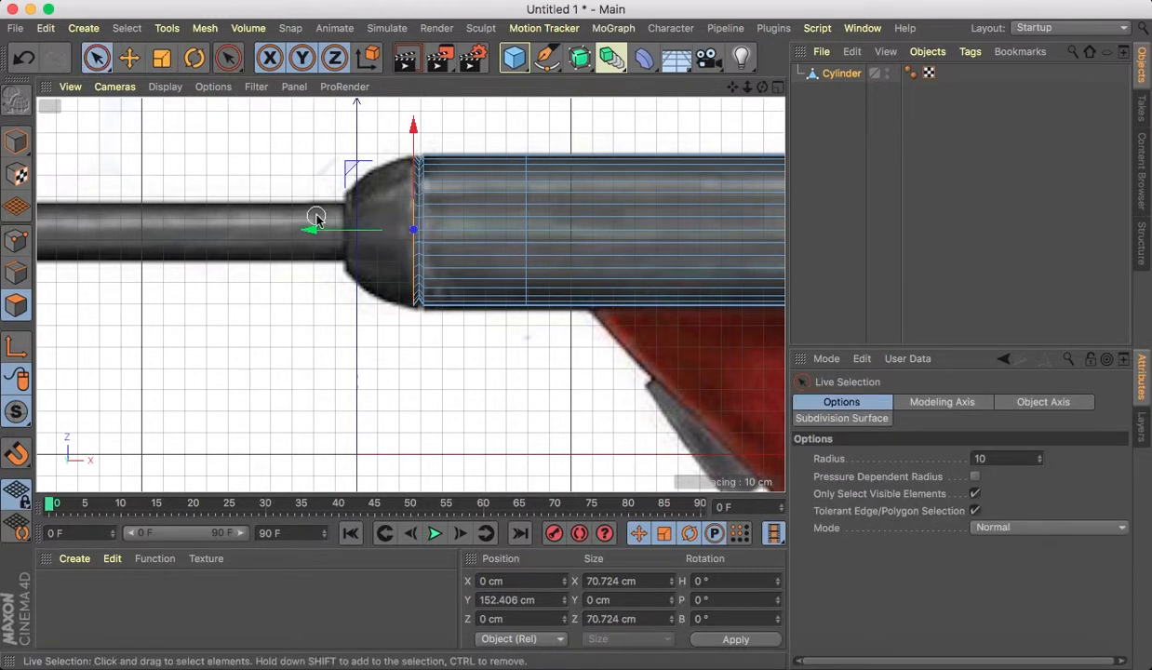
left_click_drag(311, 231, 300, 232)
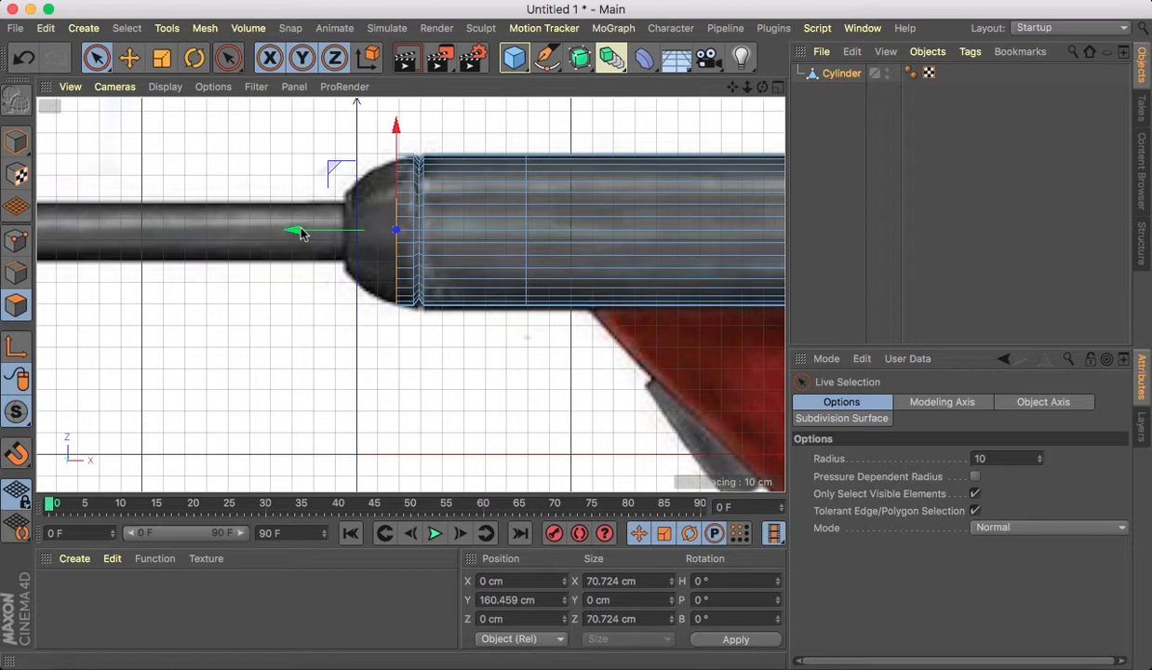
left_click(161, 58)
mouse_move(234, 124)
left_mouse_down()
mouse_move(200, 153)
mouse_move(233, 123)
left_mouse_up()
left_click(97, 59)
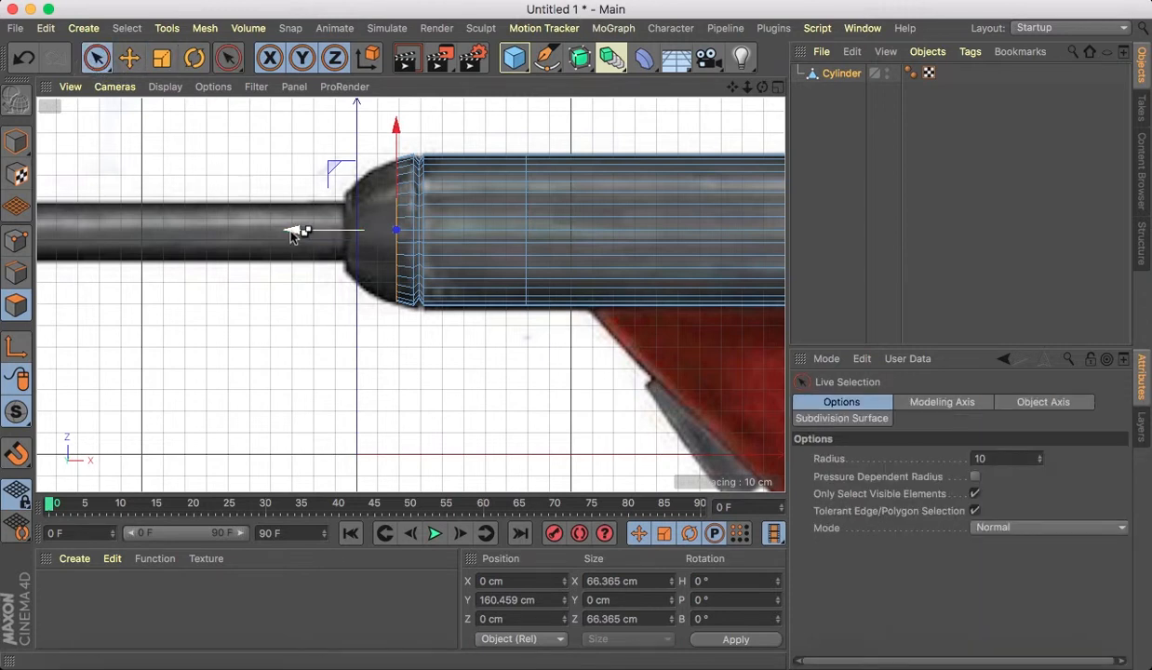
left_click_drag(297, 231, 268, 239)
left_click(162, 59)
left_click_drag(276, 154, 194, 188)
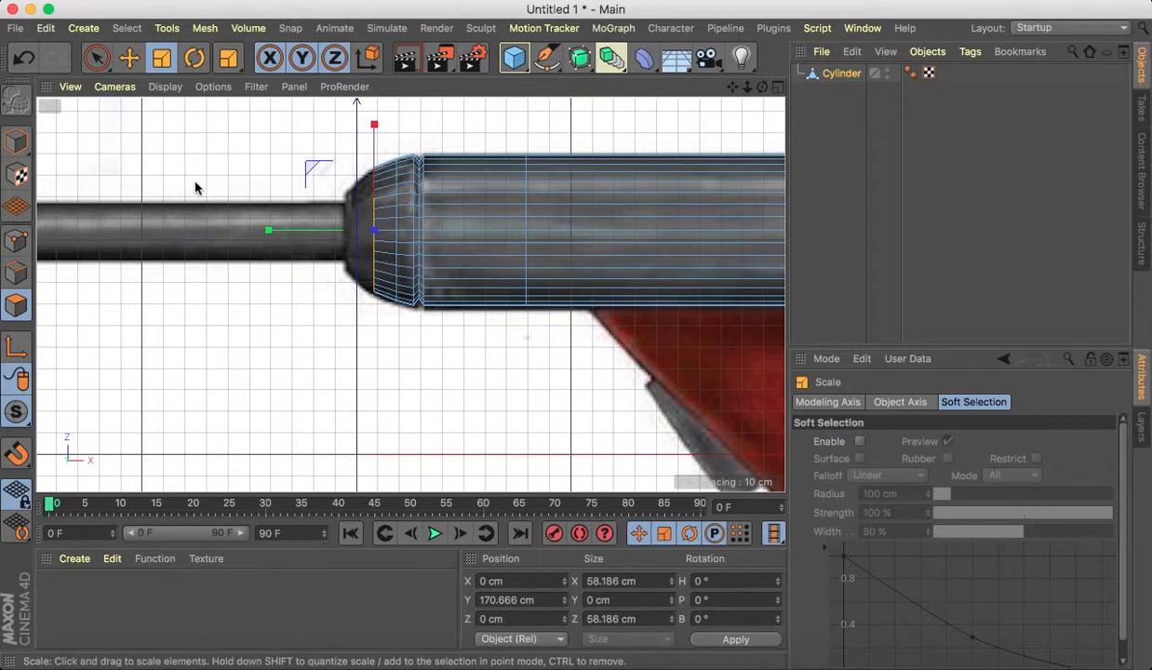
Extrude two more tapering rings to the thin barrel: Y about 179.4 cm at 46.8 cm diameter, and Y about 184.7 cm at 35.6 cm.
left_click(96, 58)
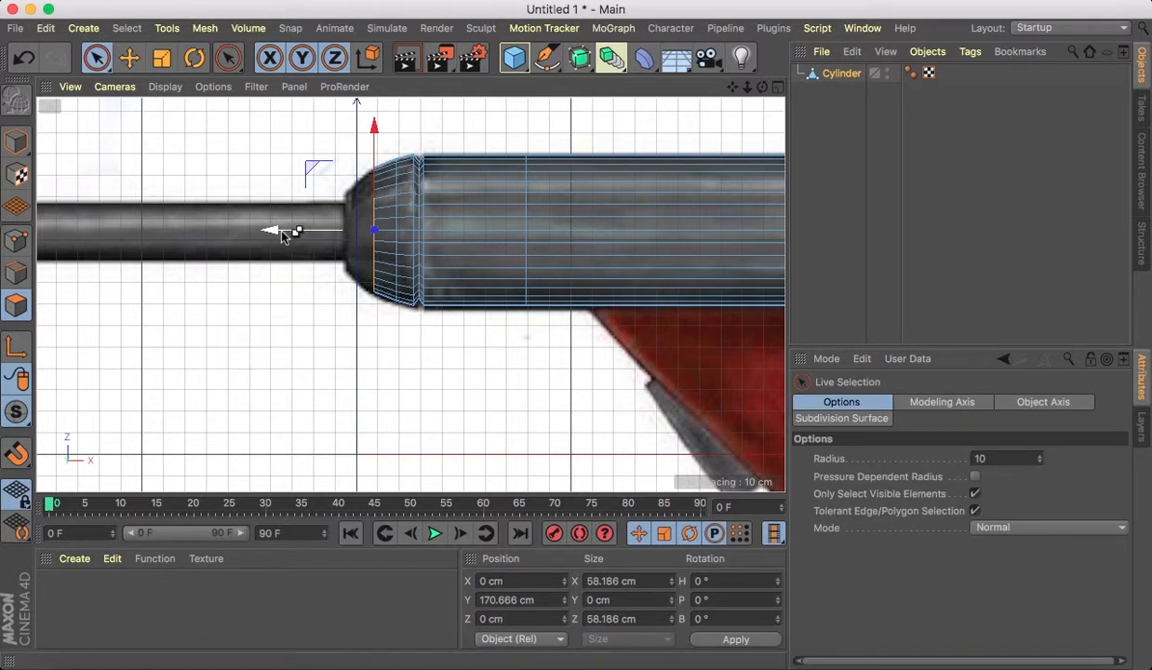
left_click_drag(283, 235, 263, 238)
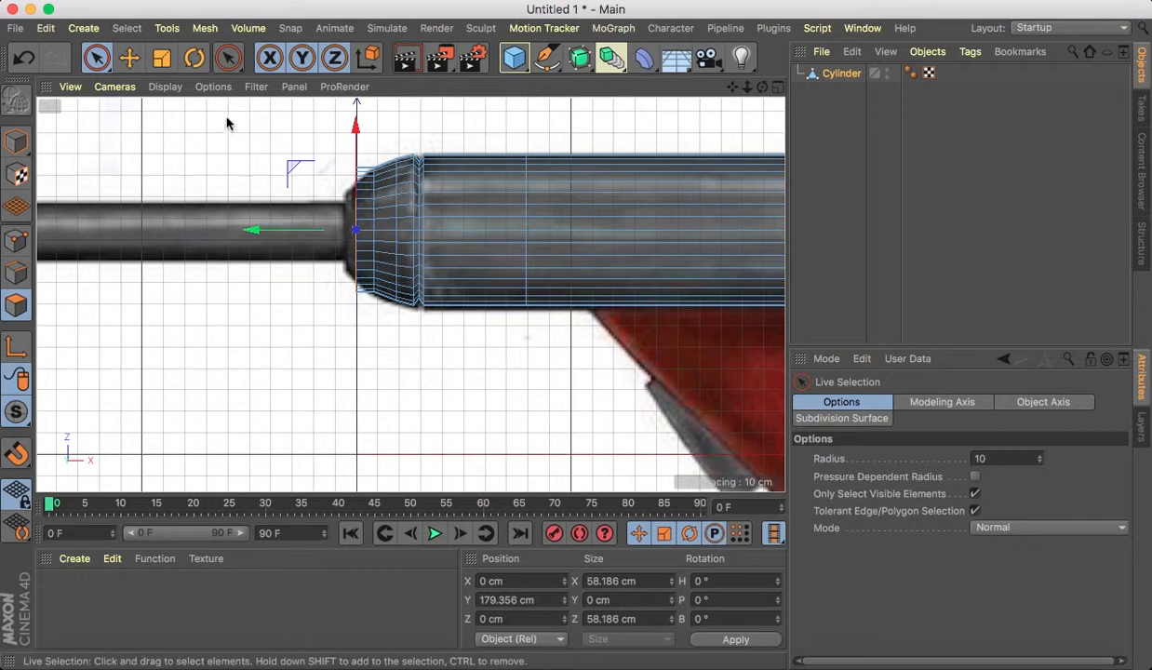
left_click(162, 57)
left_click_drag(226, 118, 83, 155)
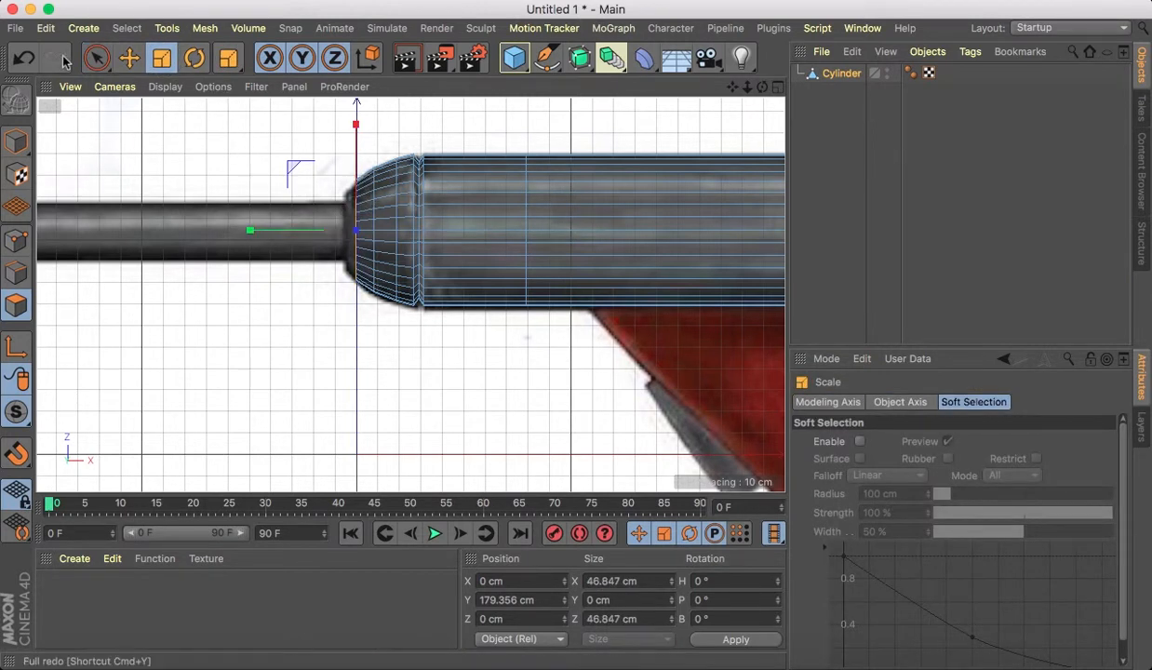
left_click(95, 58)
left_click_drag(251, 230, 237, 228)
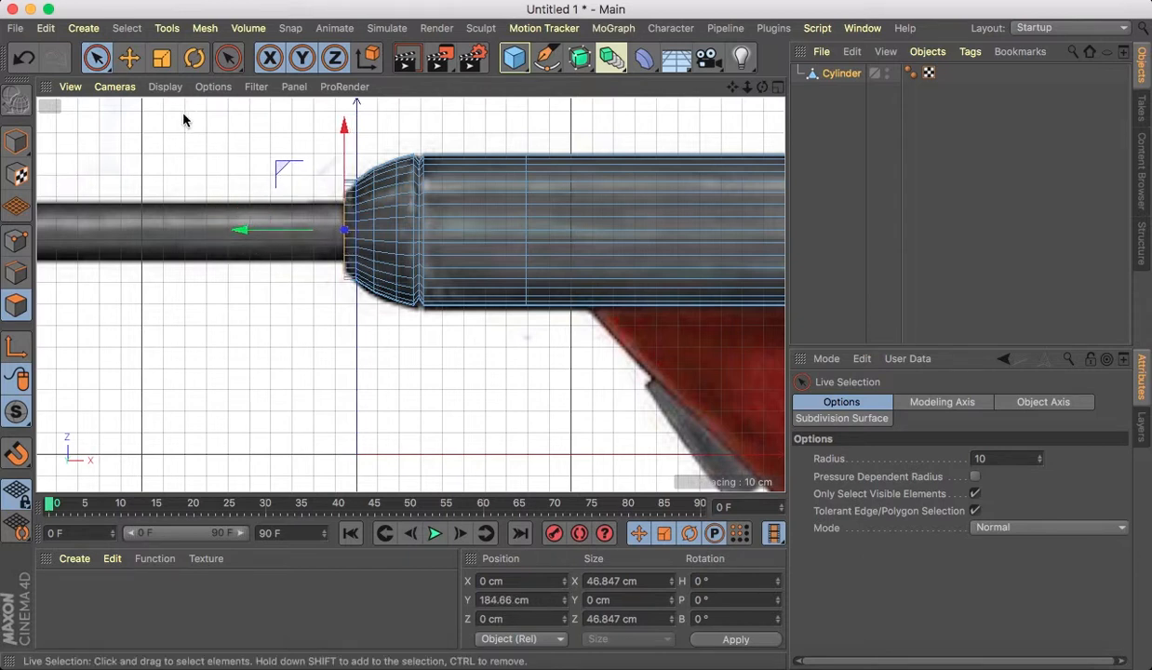
left_click(161, 57)
left_click_drag(224, 128, 51, 174)
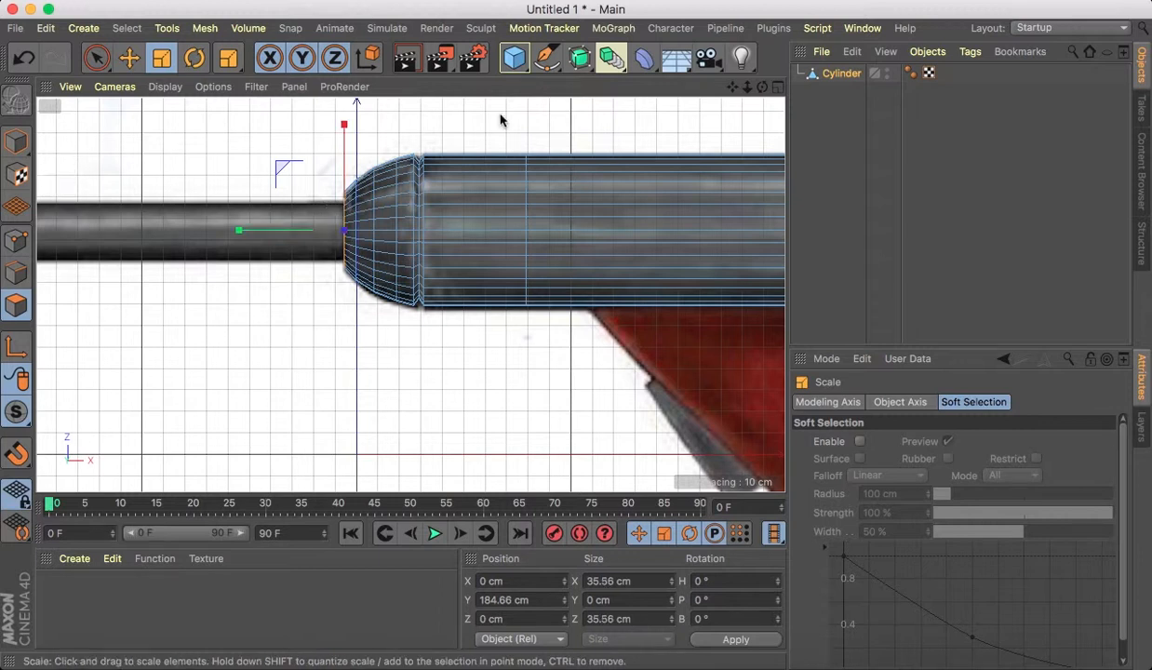
Select all polygons of the cylinder's rear end cap and frame the blaster's ringed tail in the Top view.
left_click_drag(732, 87, 394, 68)
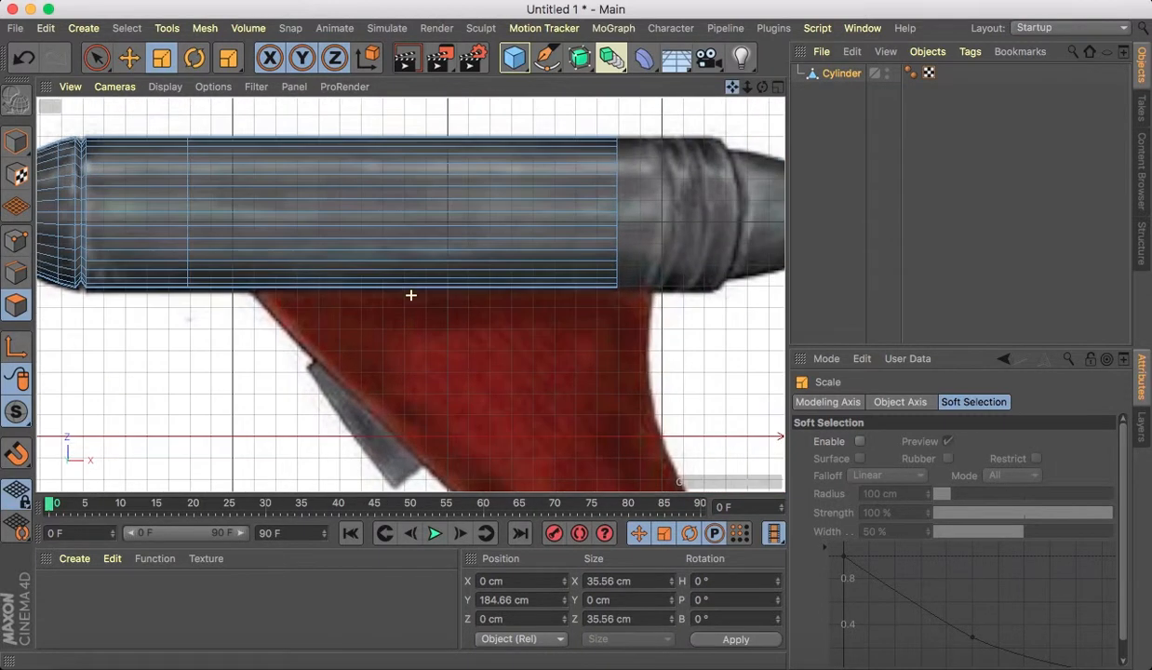
left_click(778, 87)
left_click(405, 91)
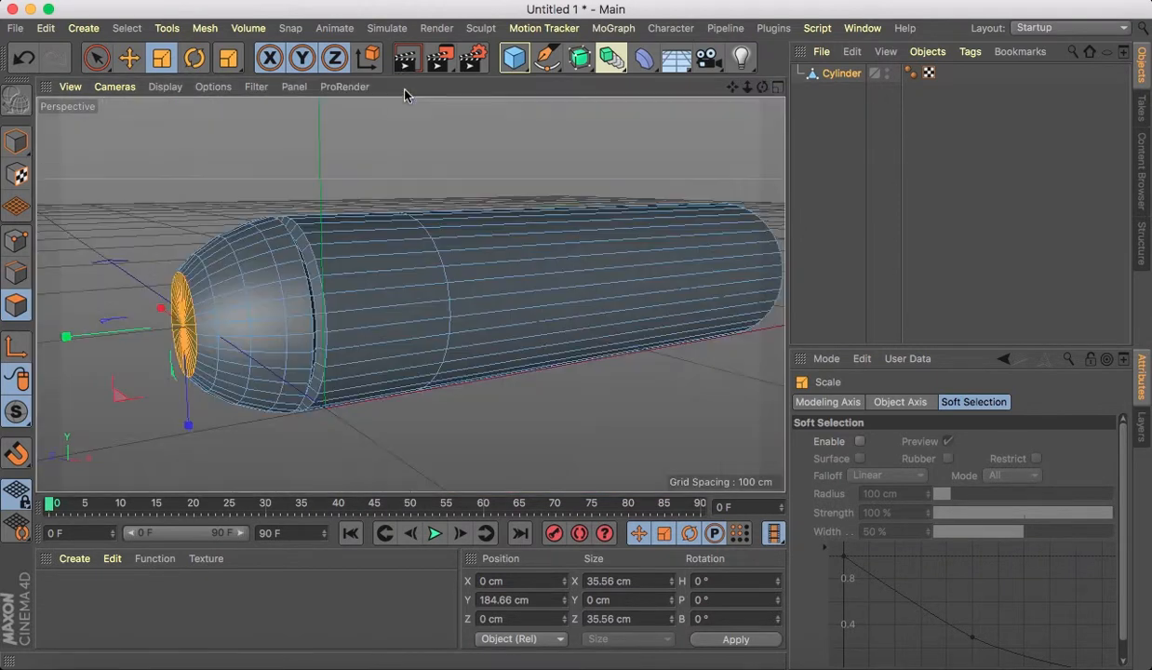
left_click_drag(762, 89, 364, 13)
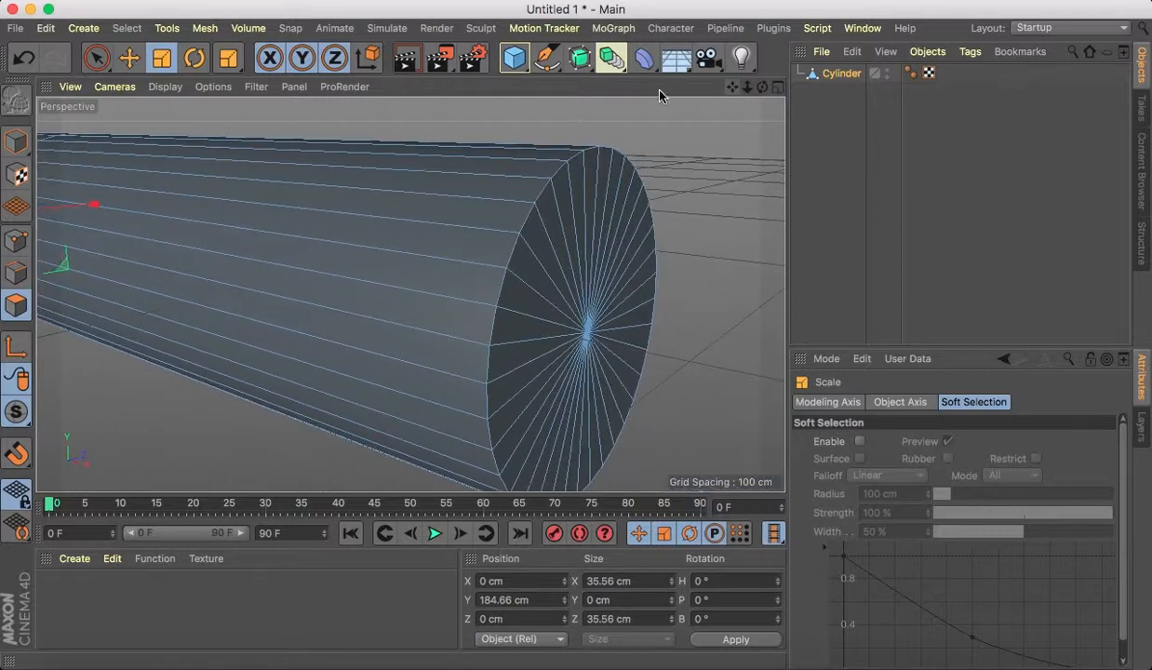
left_click(97, 58)
left_click_drag(609, 320, 585, 342)
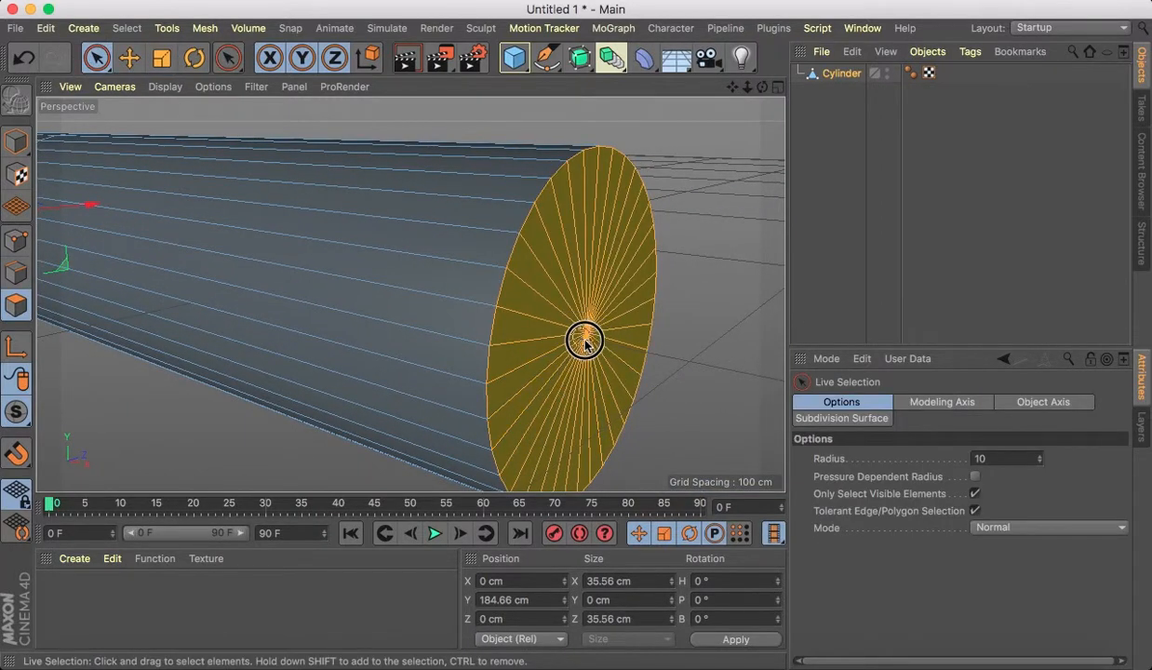
left_click(777, 89)
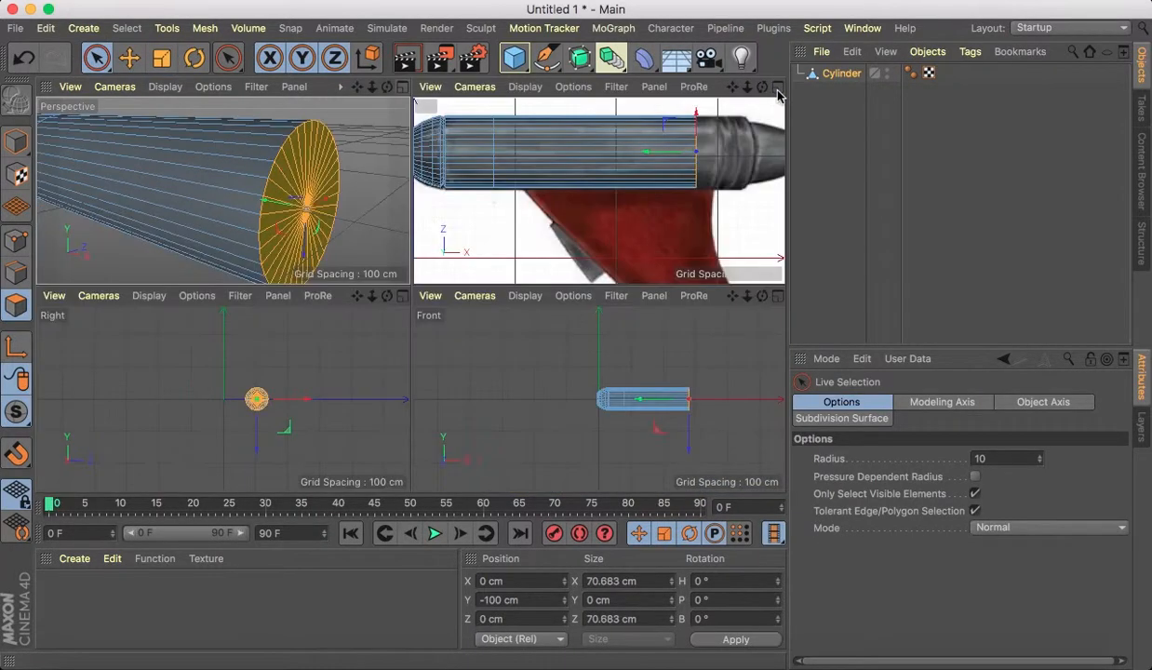
left_click(775, 87)
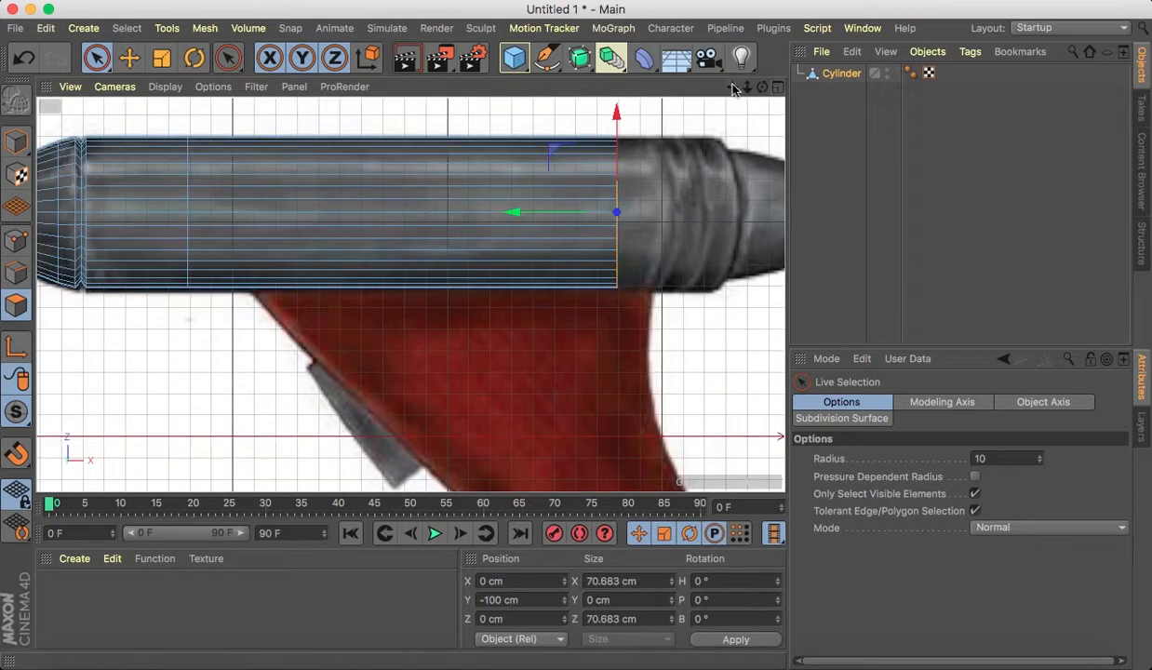
left_click_drag(733, 89, 509, 144)
left_click_drag(747, 87, 837, 87)
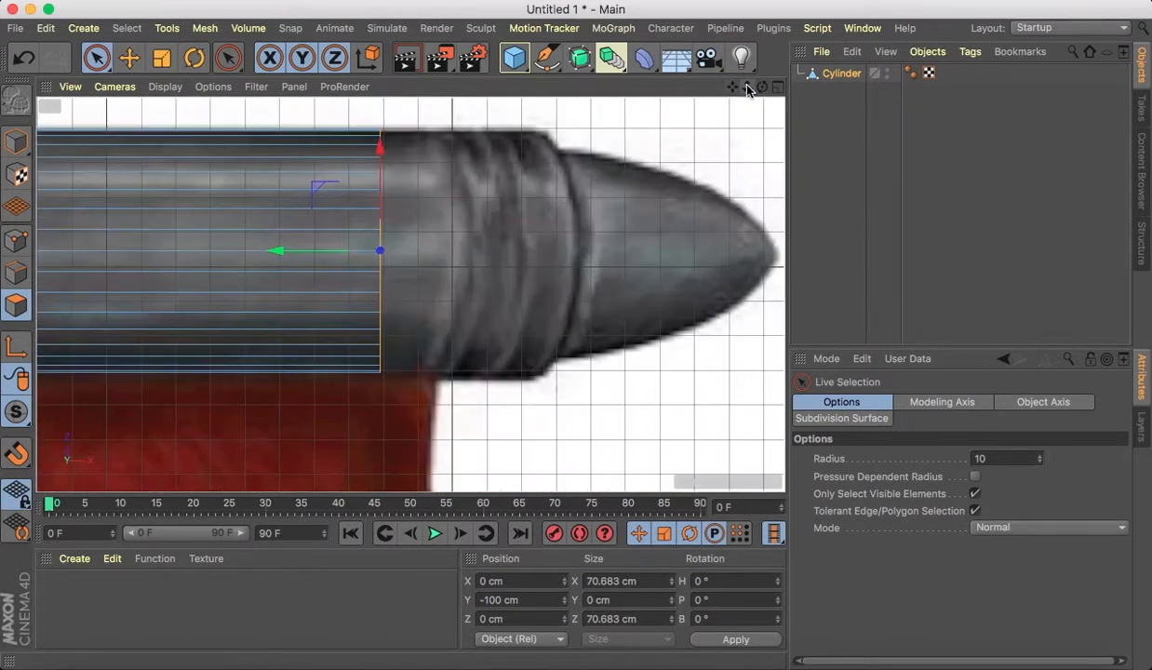
Extrude two rings from the rear cap to start a groove: Y about -123.9 cm at 67.3 cm diameter, and Y about -125.4 cm at 69.8 cm.
left_click_drag(278, 253, 362, 251)
left_click(161, 57)
left_click_drag(602, 175, 540, 170)
left_click(95, 57)
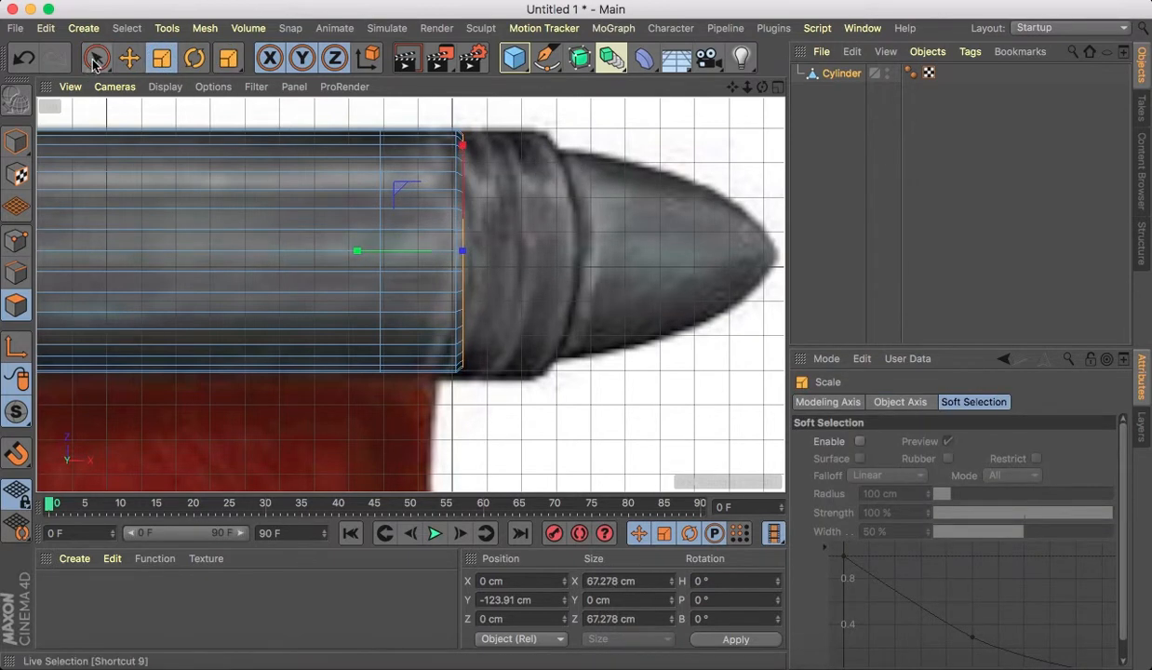
left_click_drag(373, 249, 366, 253)
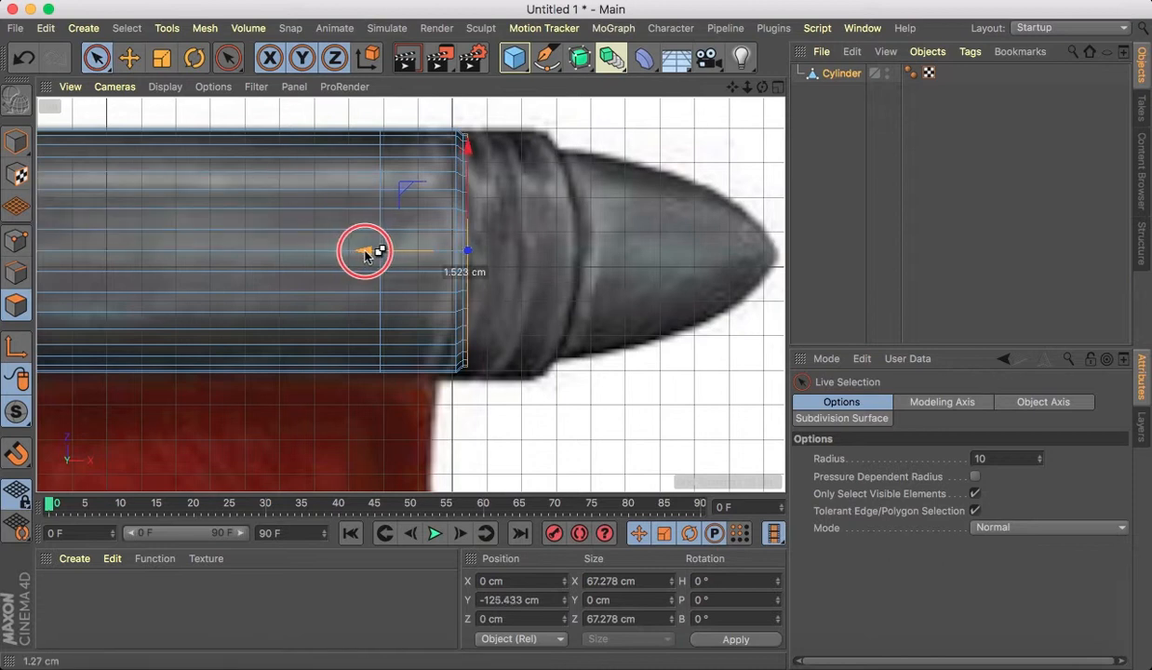
left_click(161, 57)
left_click_drag(607, 175, 610, 148)
left_click(94, 58)
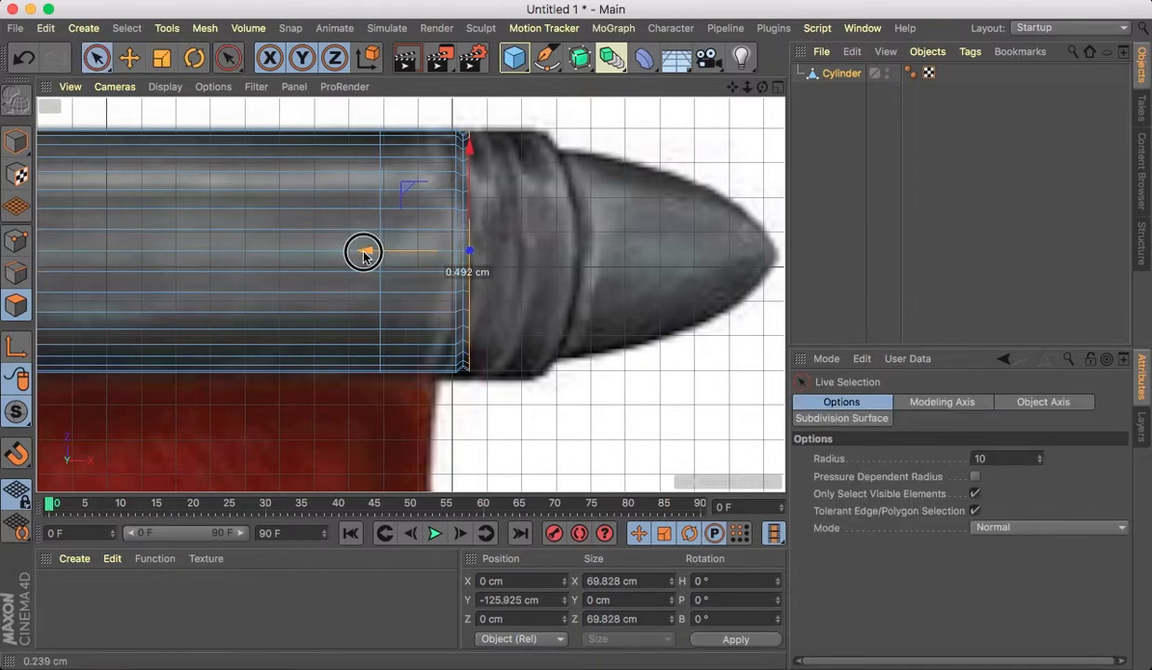
Form a second rear groove by extruding the cap to Y about -140.6 cm at 65.7 cm diameter, and Y about -143.7 cm at 70 cm.
left_click_drag(364, 251, 417, 252)
left_click(161, 58)
left_click_drag(637, 179, 595, 187)
key("9")
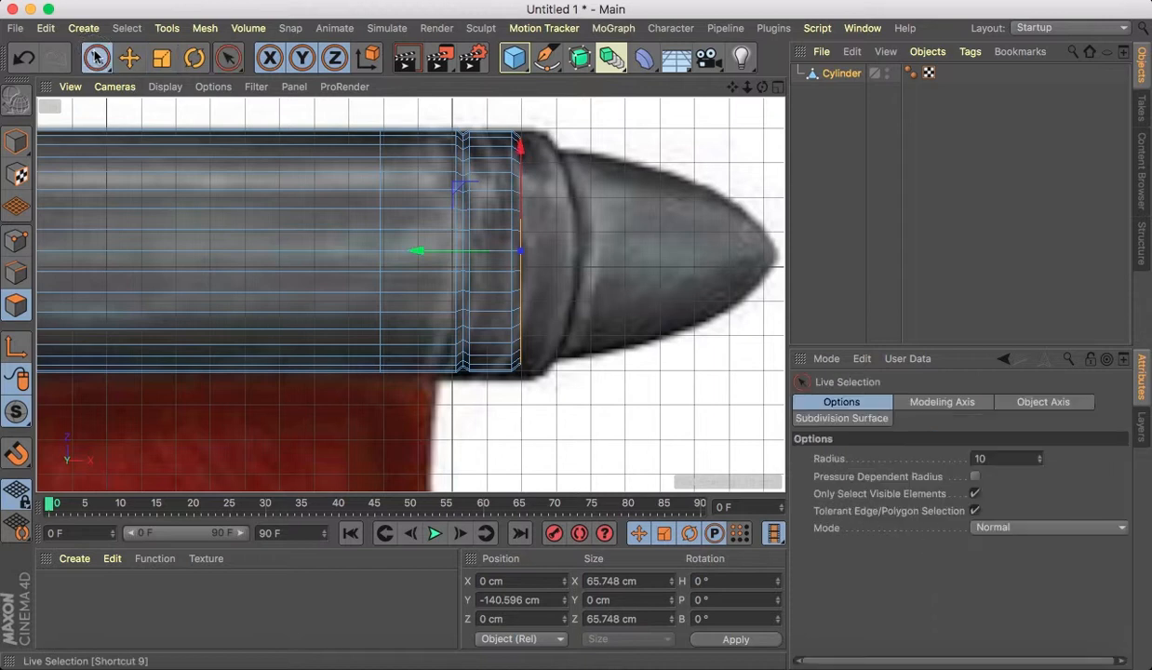
left_click_drag(416, 252, 426, 251)
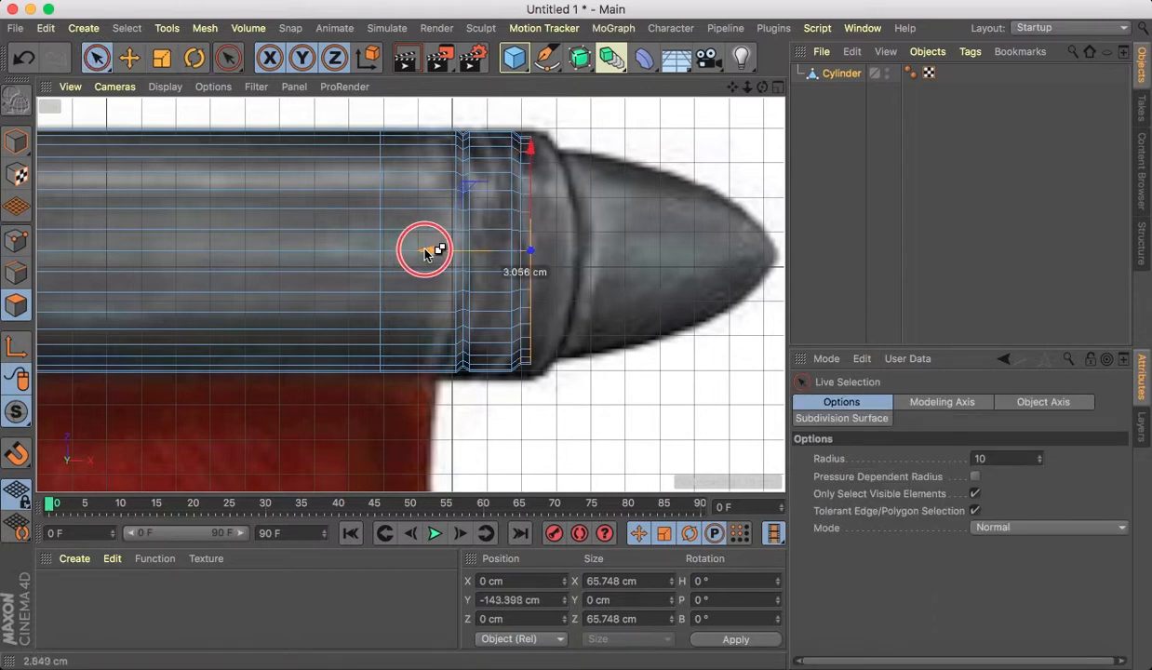
left_click(161, 58)
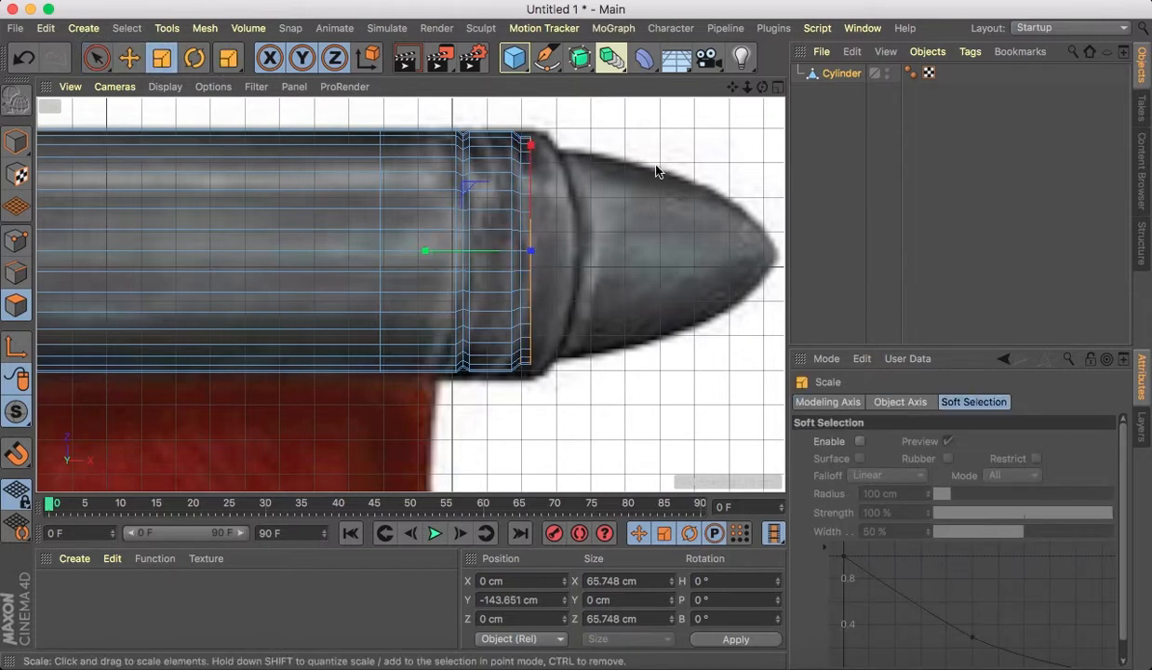
left_click_drag(655, 174, 706, 158)
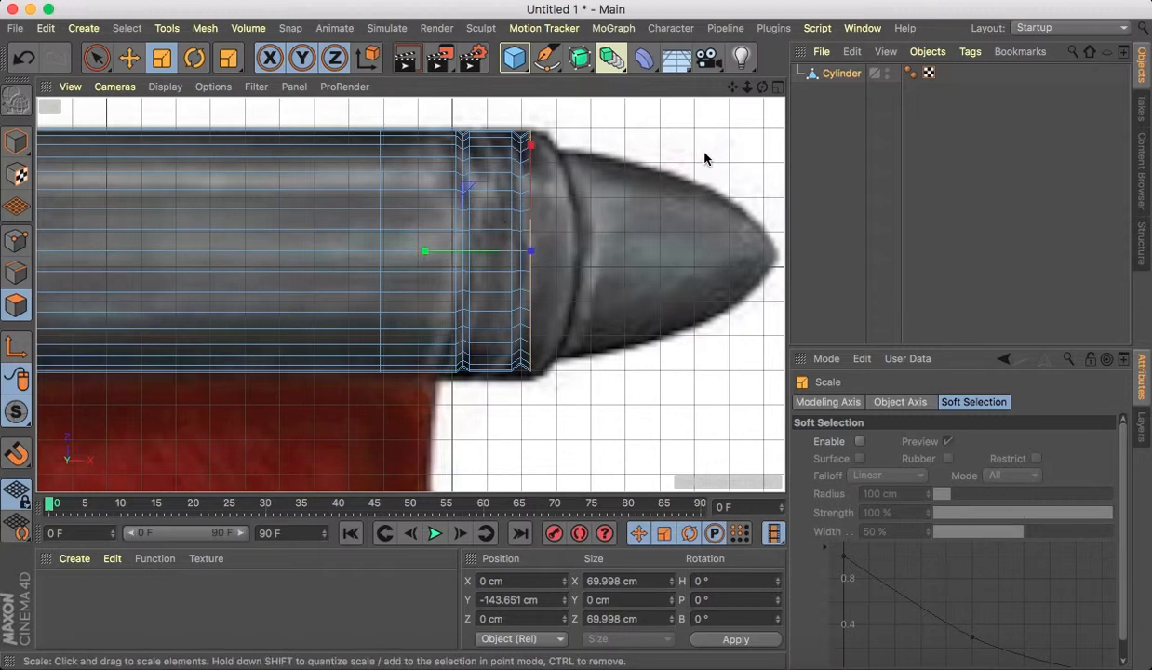
left_click(95, 58)
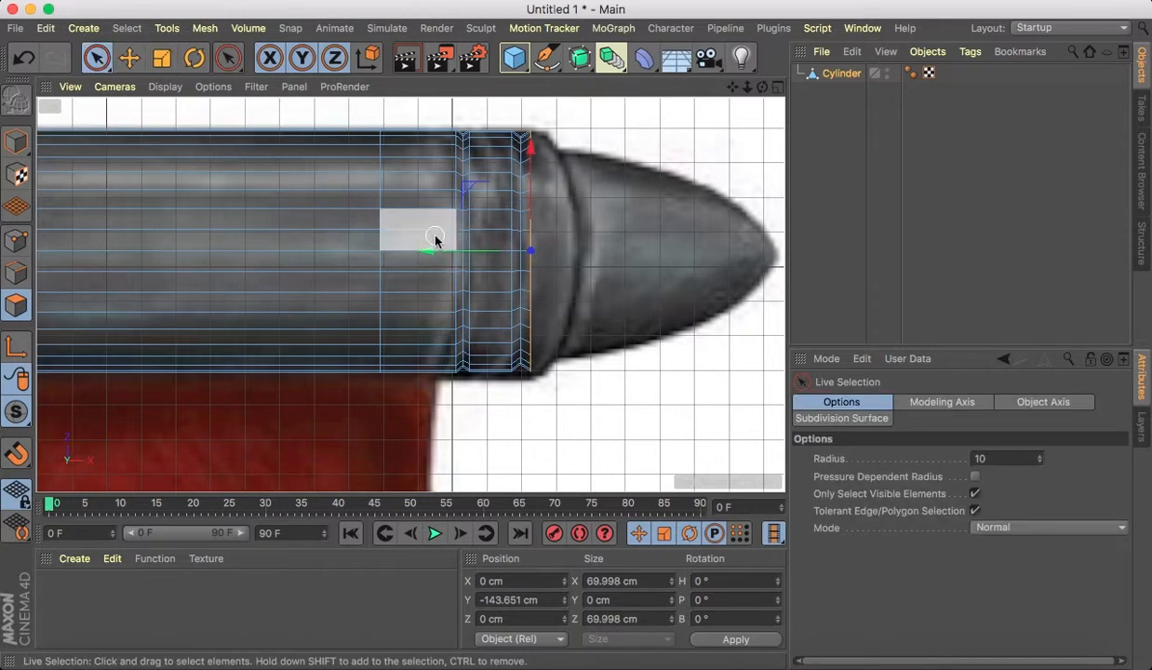
Extrude the last rear band to Y about -155 cm at 66.1 cm diameter, and step in to 58.8 cm at Y about -155.8 cm.
left_click_drag(428, 251, 470, 251)
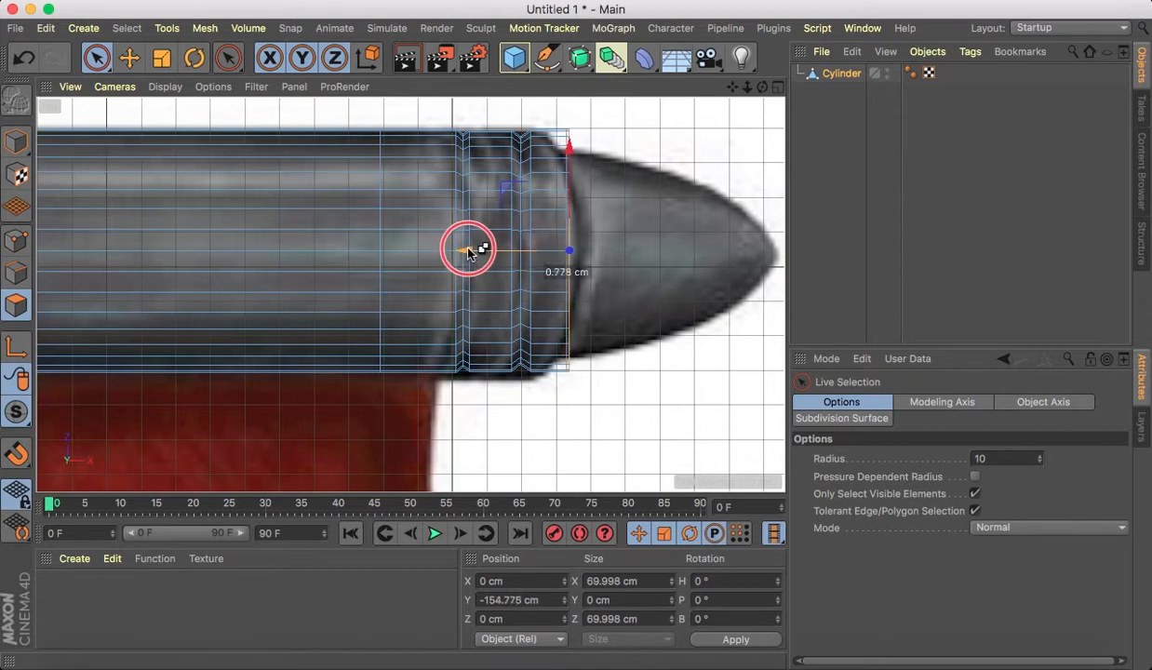
left_click(164, 59)
left_click_drag(662, 160, 618, 164)
left_click(96, 58)
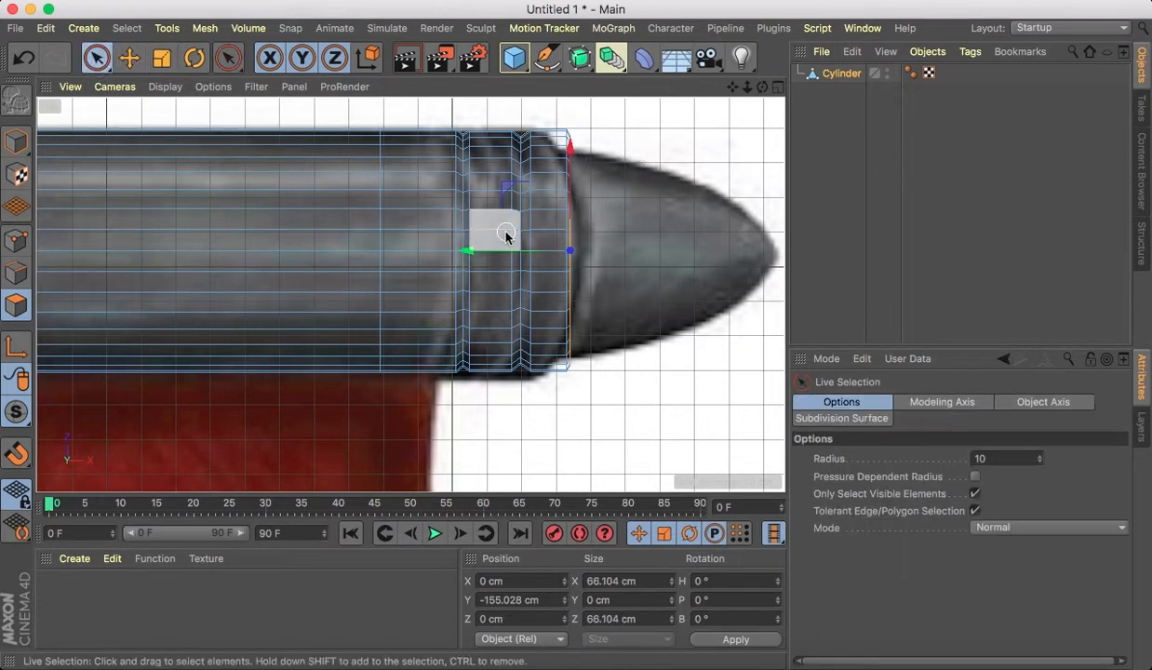
left_click_drag(464, 251, 465, 250)
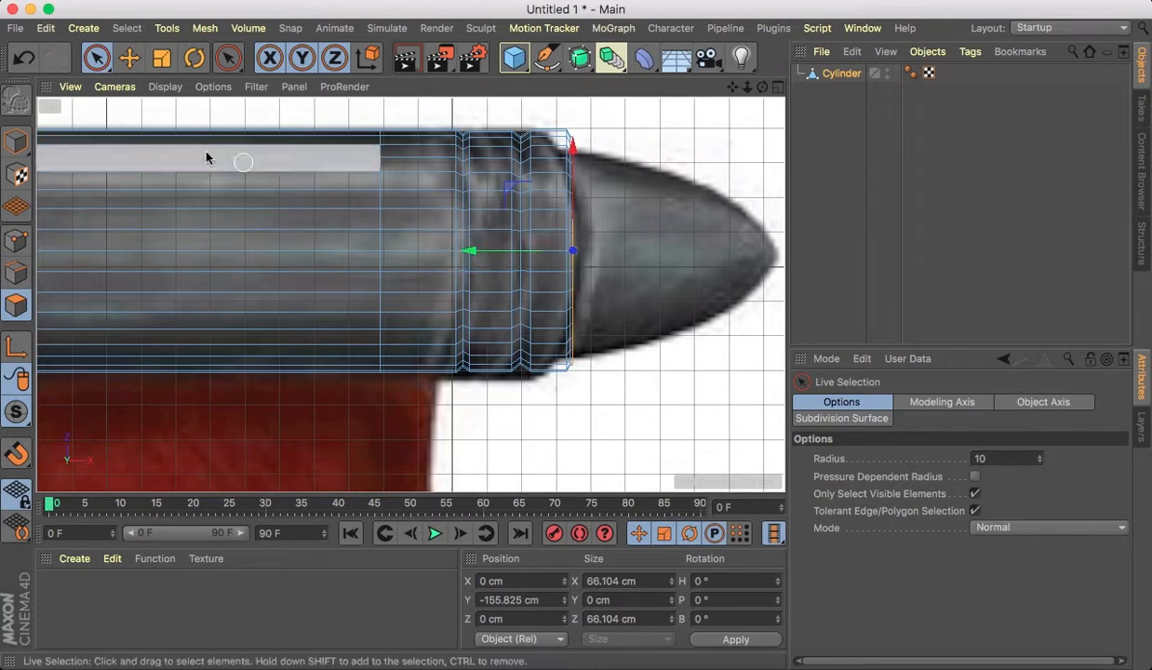
left_click(160, 58)
left_click_drag(626, 145, 576, 113)
left_click(95, 58)
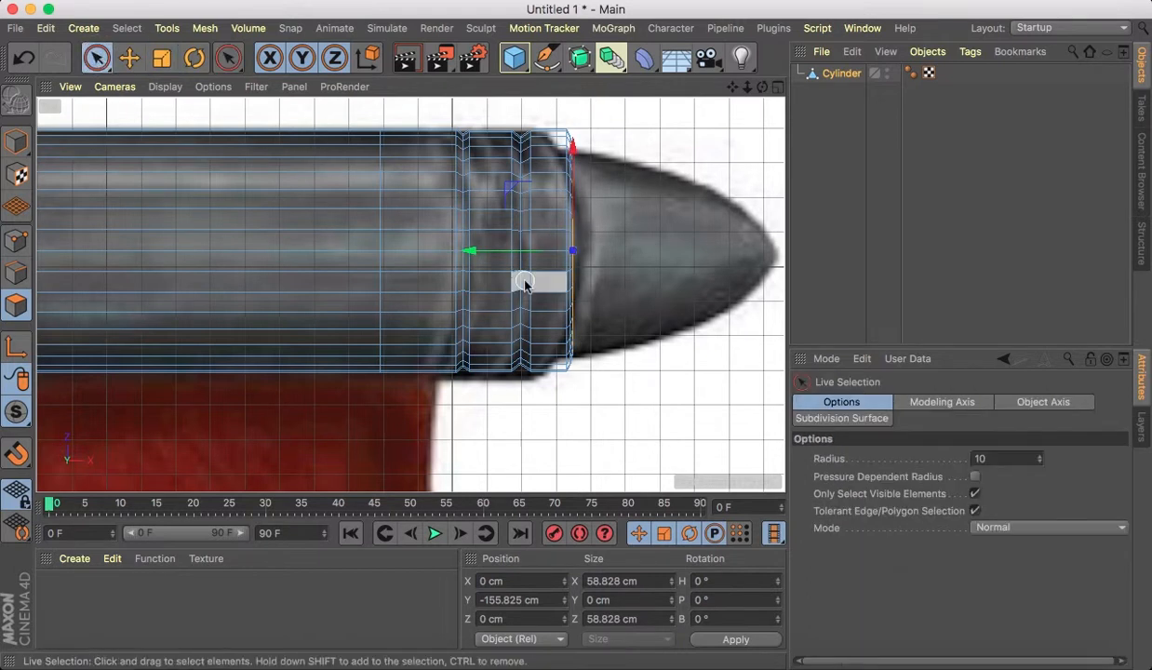
Start the pointed tail with two tapering extrusions: Y about -163.3 cm at 56.2 cm diameter, and Y about -175.7 cm at 49.2 cm.
left_click(468, 253)
left_click_drag(468, 253, 491, 251)
left_click(161, 58)
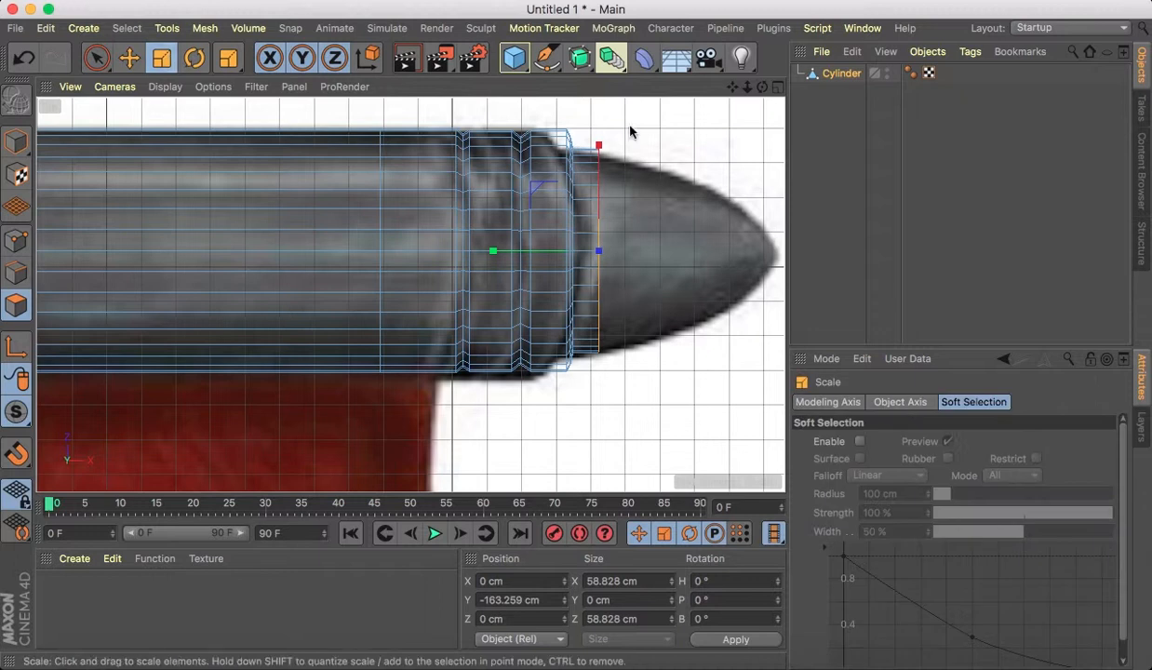
left_click_drag(612, 123, 586, 114)
left_click(96, 58)
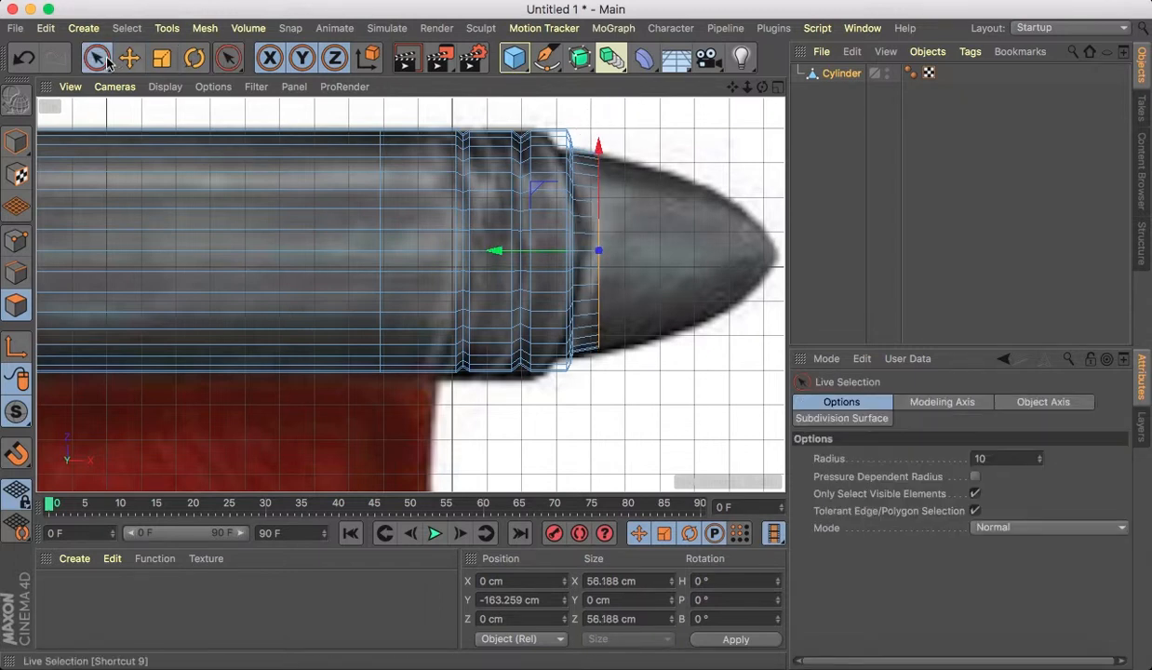
left_click_drag(499, 249, 538, 251)
left_click(161, 57)
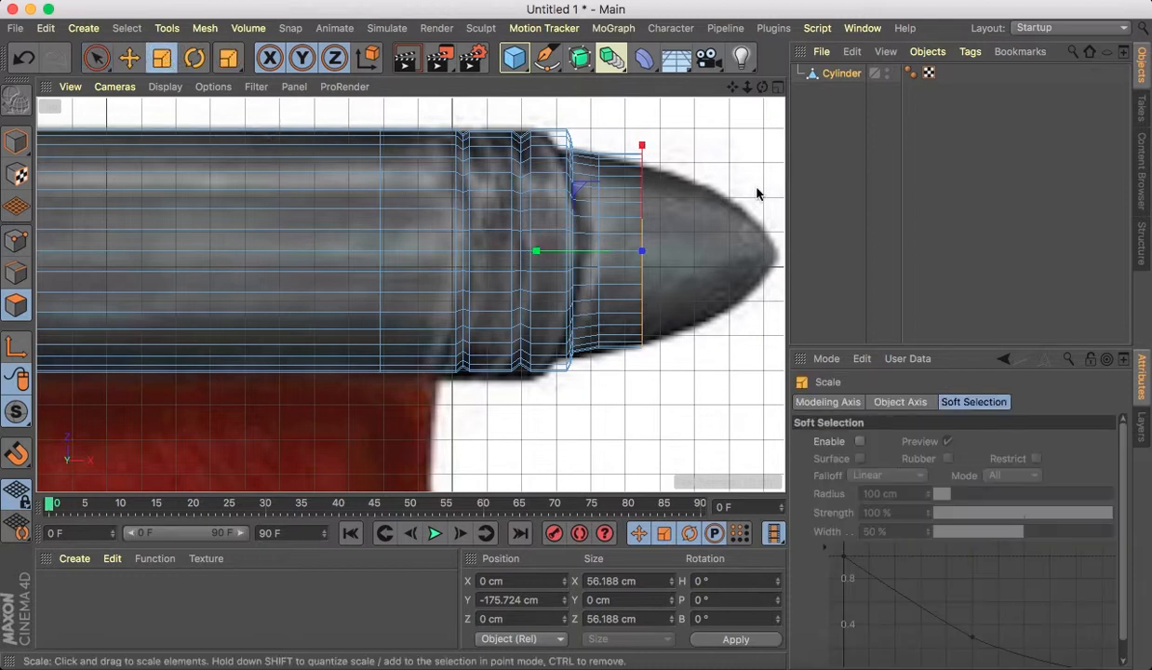
left_click_drag(719, 170, 606, 177)
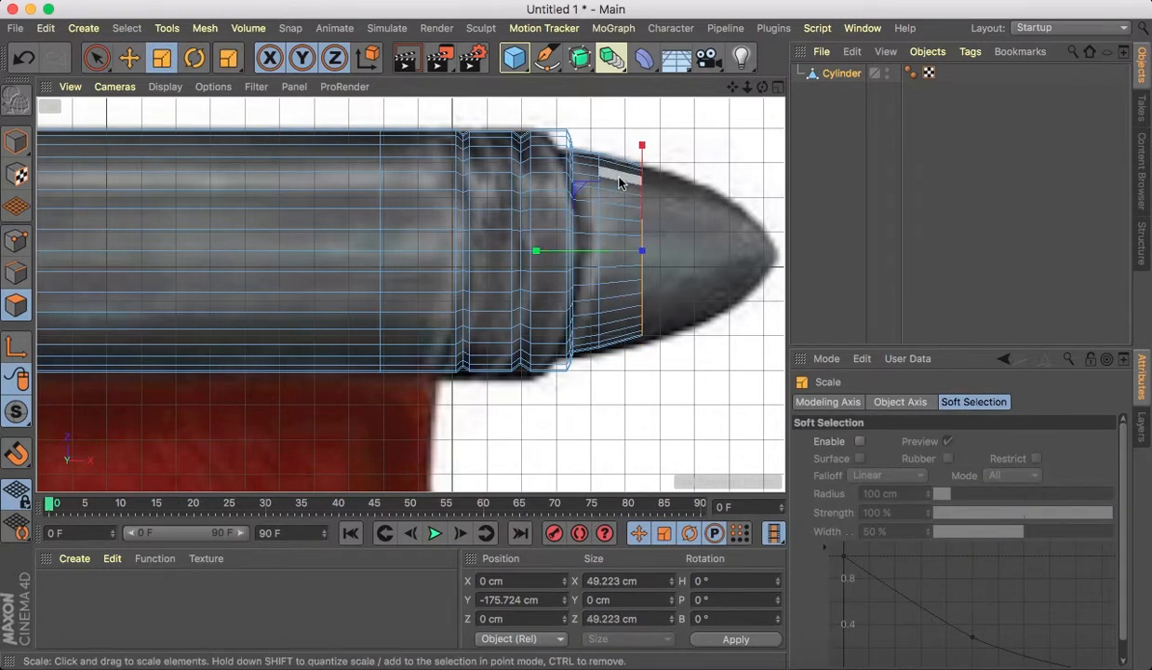
left_click(96, 58)
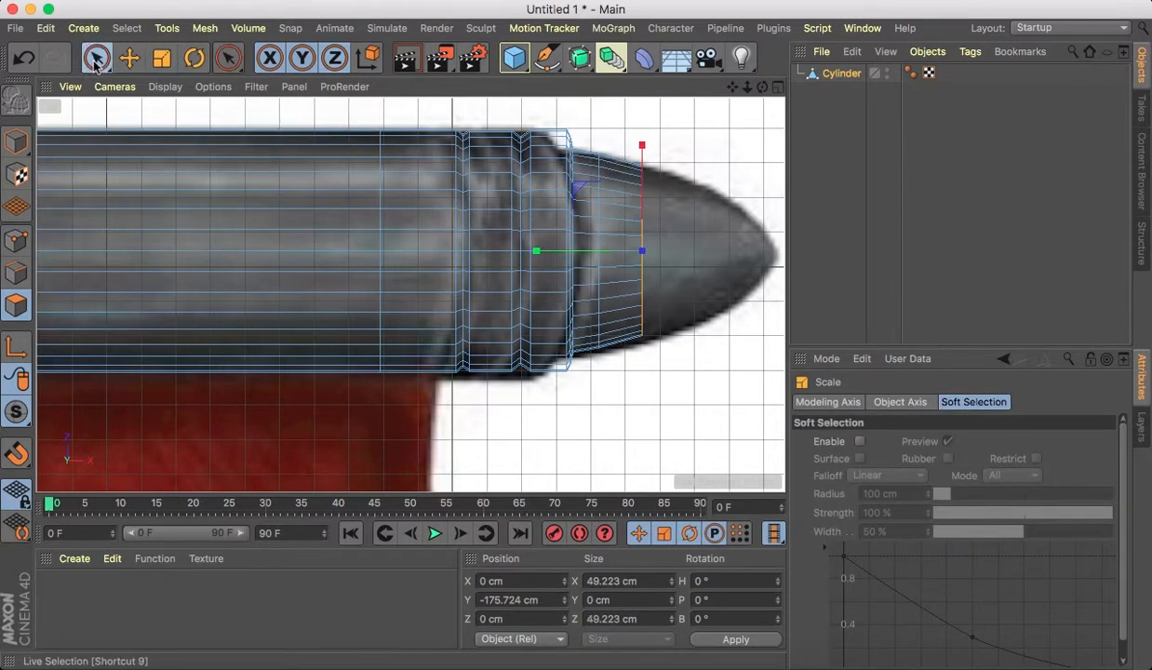
Continue the tail cone with two extrusions: Y about -187 cm at 42.7 cm diameter, and Y about -198.3 cm at 33 cm.
left_click_drag(540, 249, 586, 245)
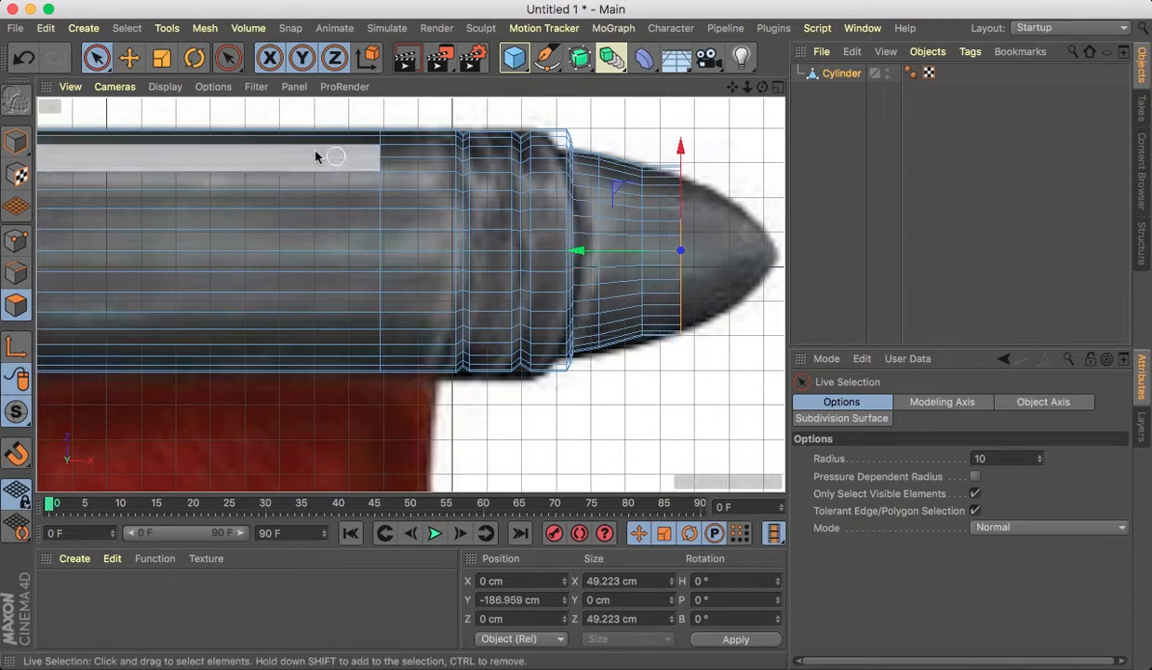
left_click(161, 58)
left_click_drag(734, 148, 618, 153)
left_click(95, 58)
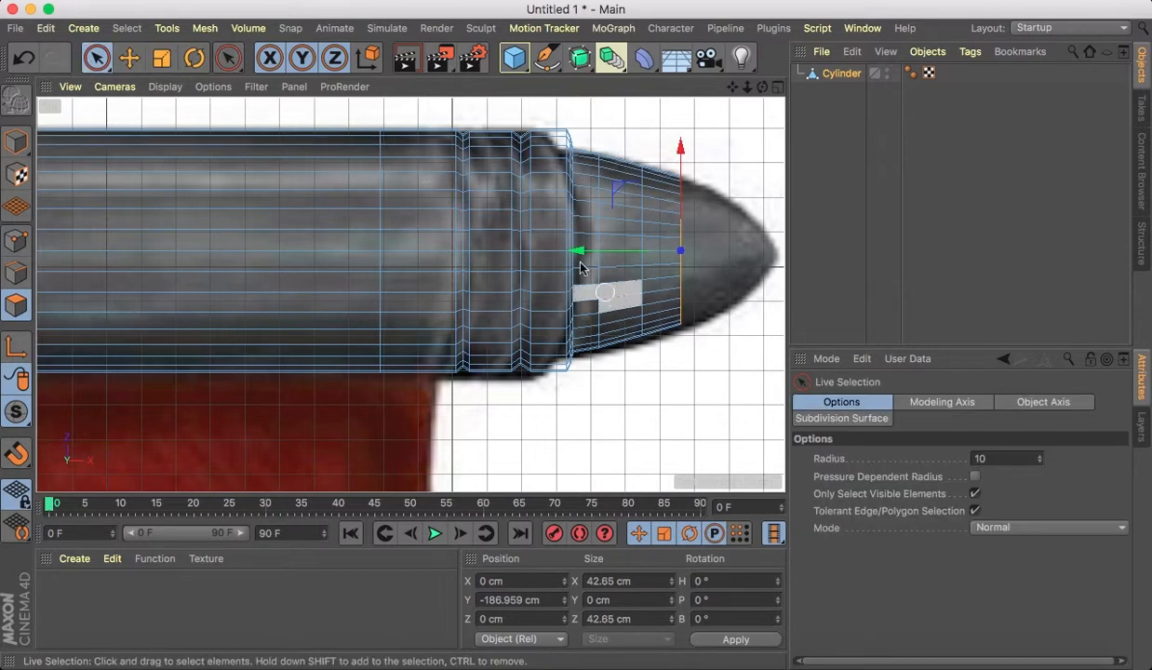
left_click_drag(584, 250, 614, 252)
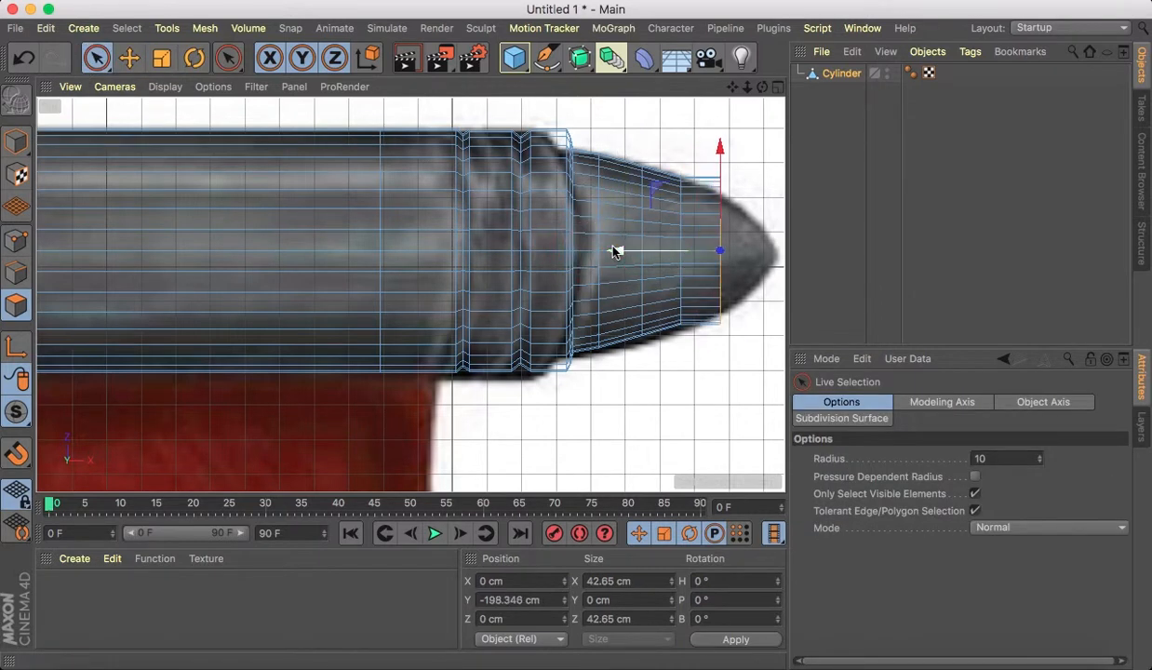
left_click(161, 57)
left_click_drag(730, 158, 532, 160)
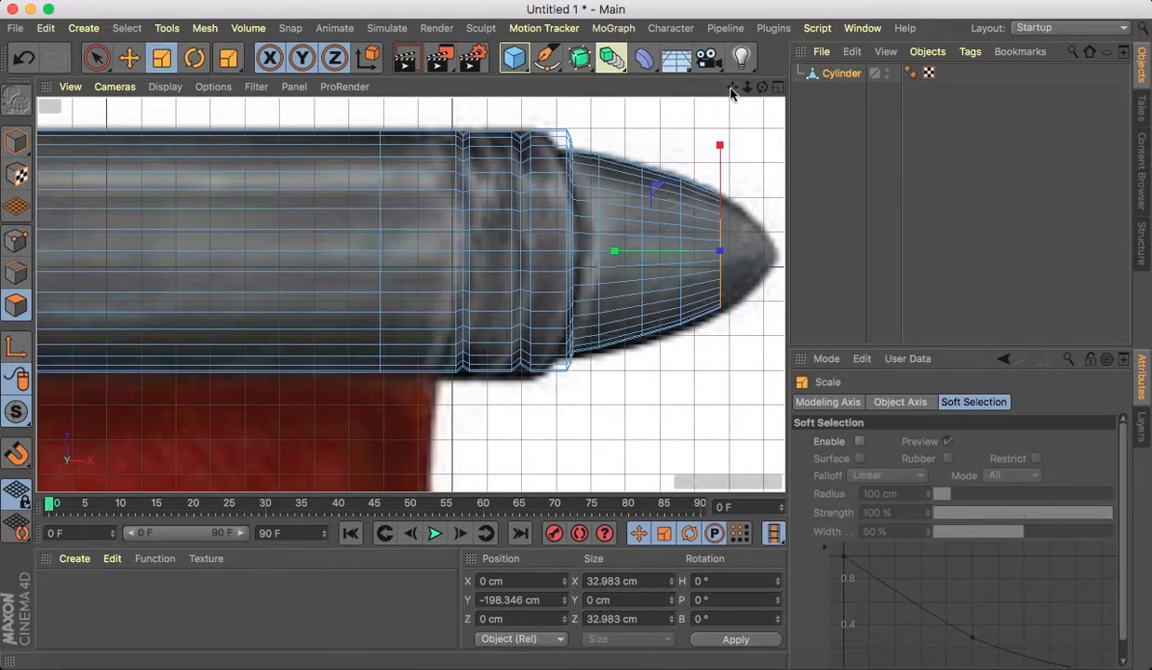
Extrude two narrower rings toward the tail's tip: Y about -205.5 cm at 24.2 cm diameter, and Y about -211.3 cm at 14.3 cm.
mouse_move(732, 86)
left_mouse_down()
mouse_move(405, 292)
mouse_move(429, 263)
mouse_move(451, 256)
left_mouse_up()
left_click(96, 58)
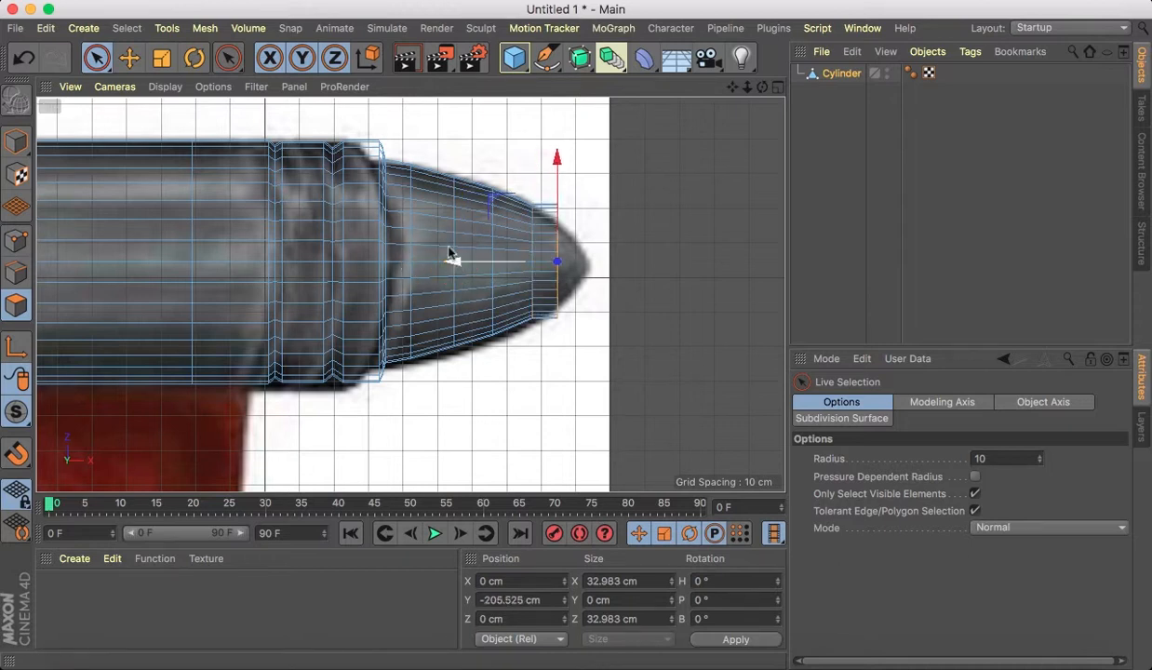
left_click(161, 58)
left_click_drag(616, 185, 410, 191)
left_click(96, 58)
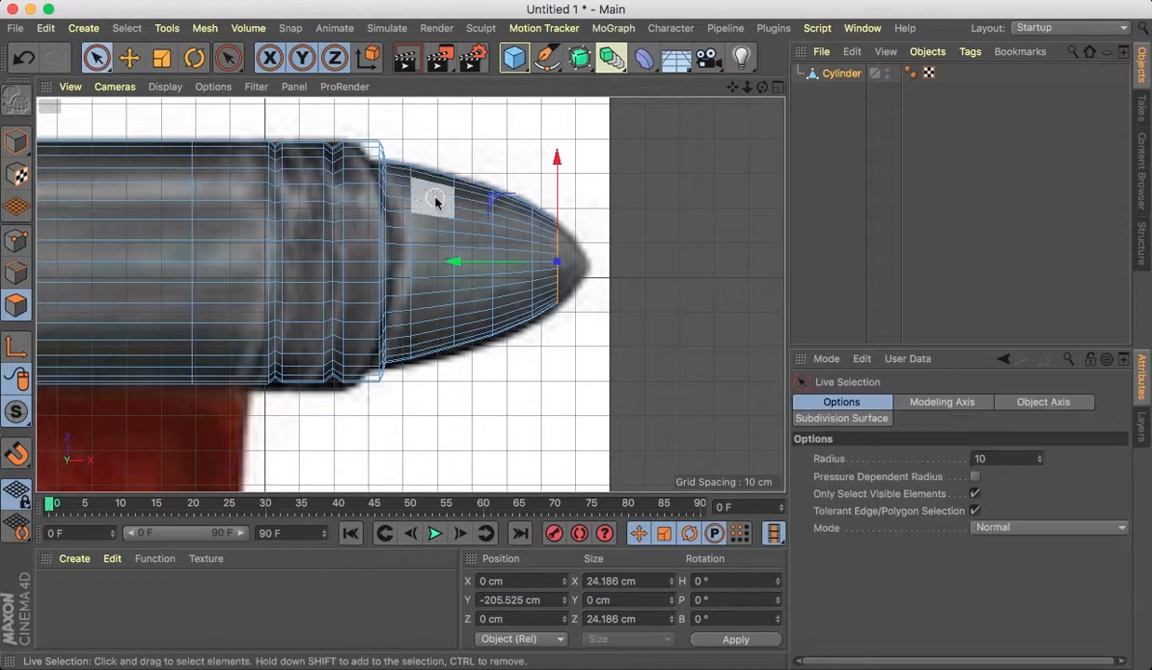
left_click_drag(460, 261, 475, 262)
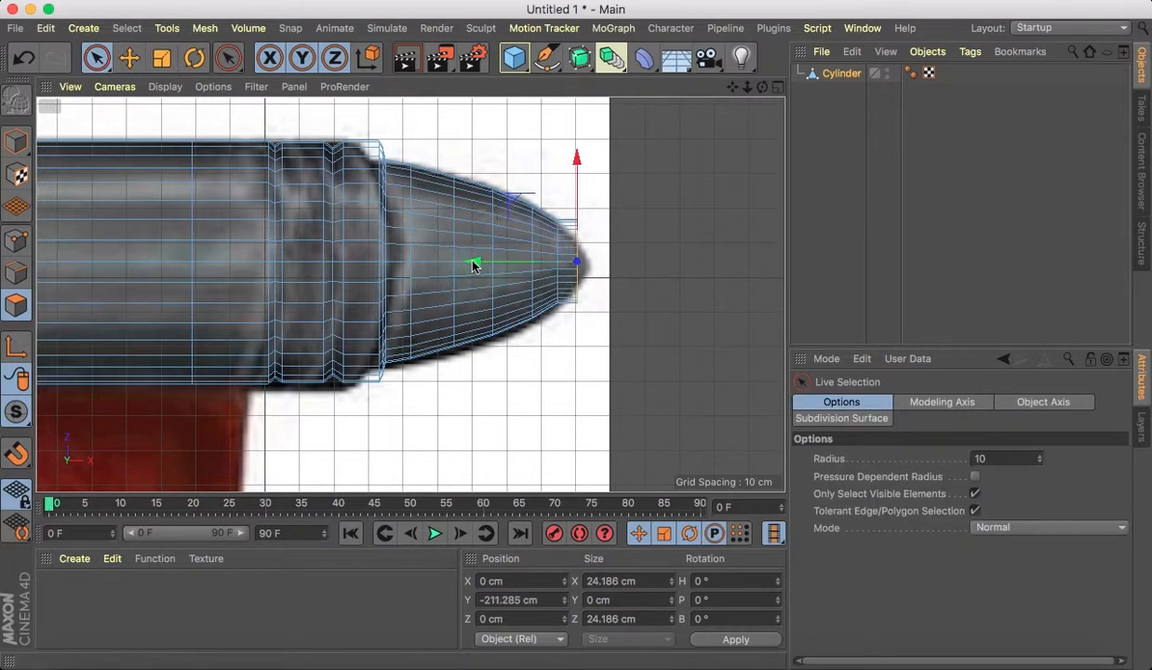
left_click(161, 58)
left_click_drag(617, 185, 275, 196)
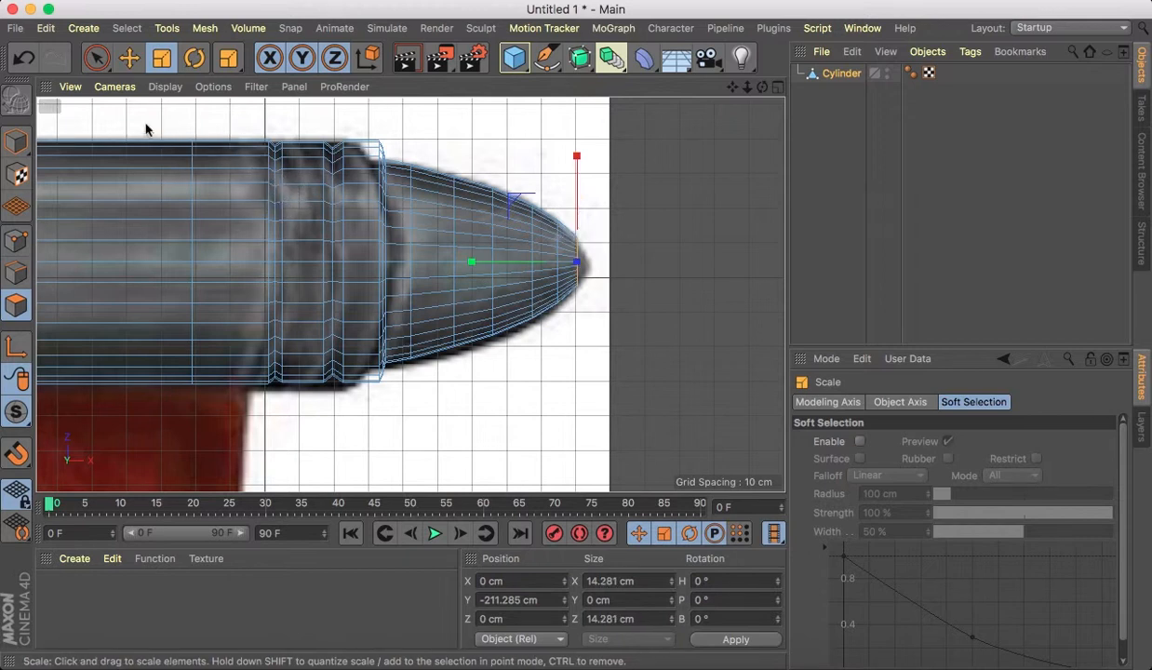
left_click(95, 58)
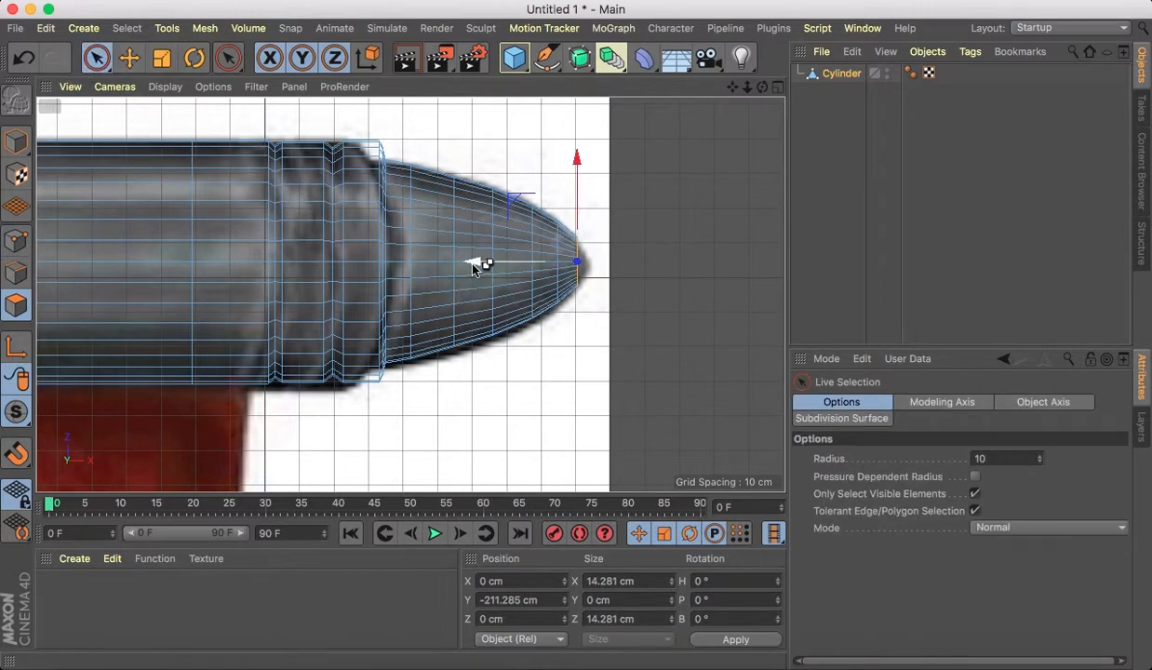
Close the tail to a point with two short extrusions: Y about -214 cm at 5.9 cm diameter, and Y about -215.1 cm at 1.9 cm.
left_click_drag(471, 267, 481, 263)
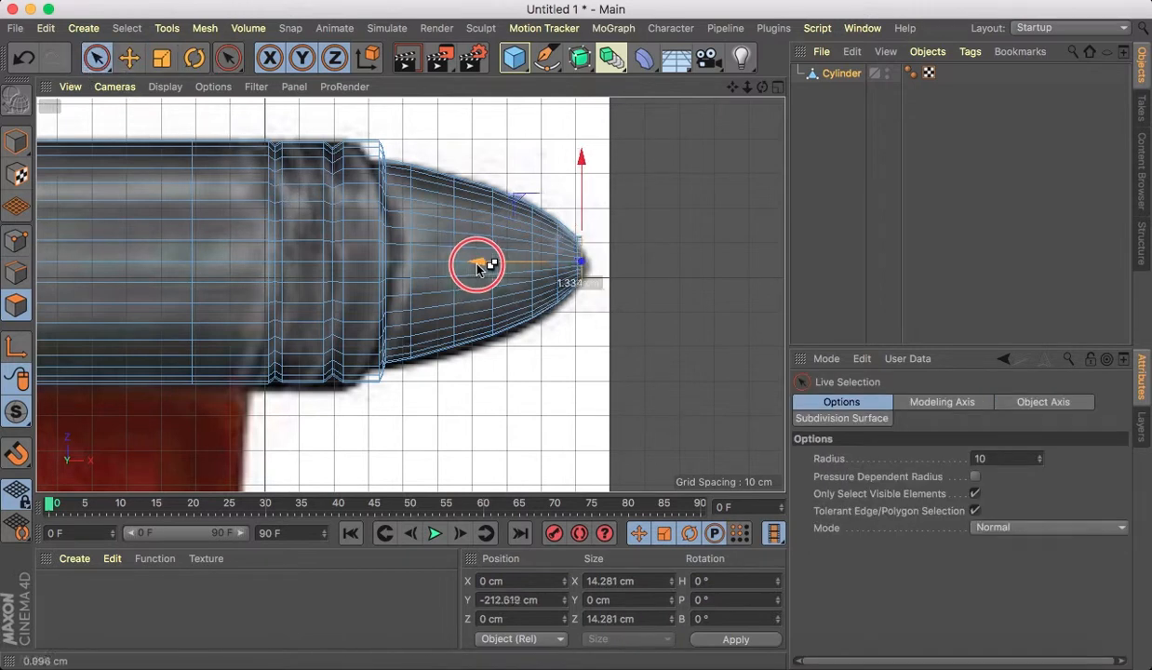
left_click(160, 58)
left_click_drag(735, 201, 231, 231)
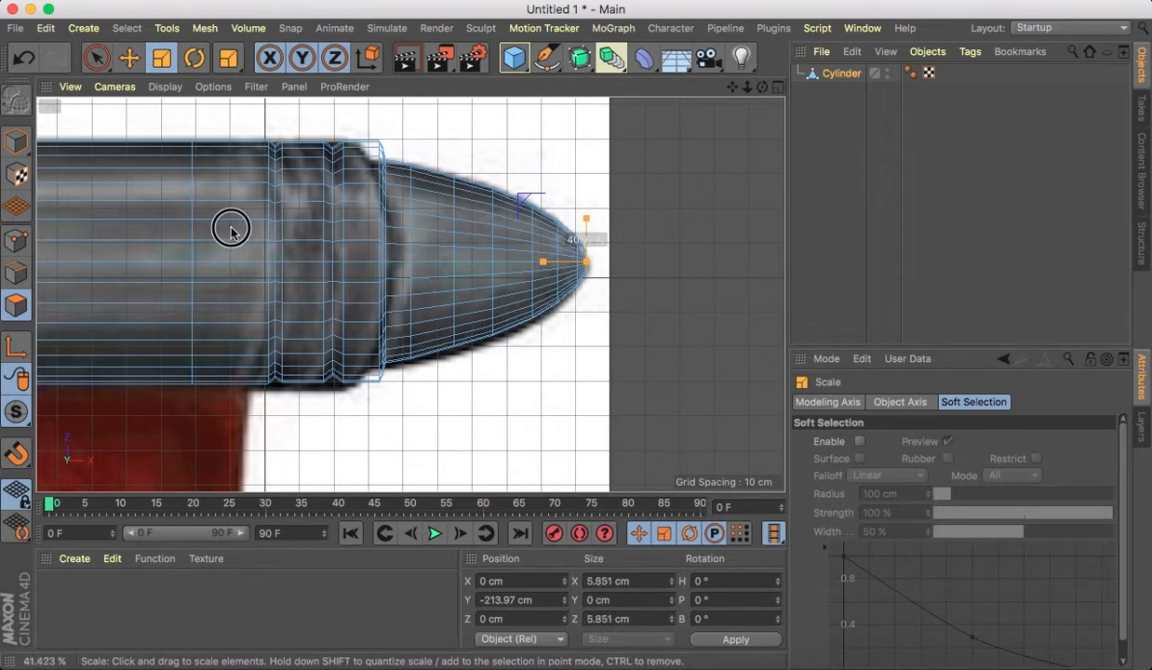
left_click(95, 57)
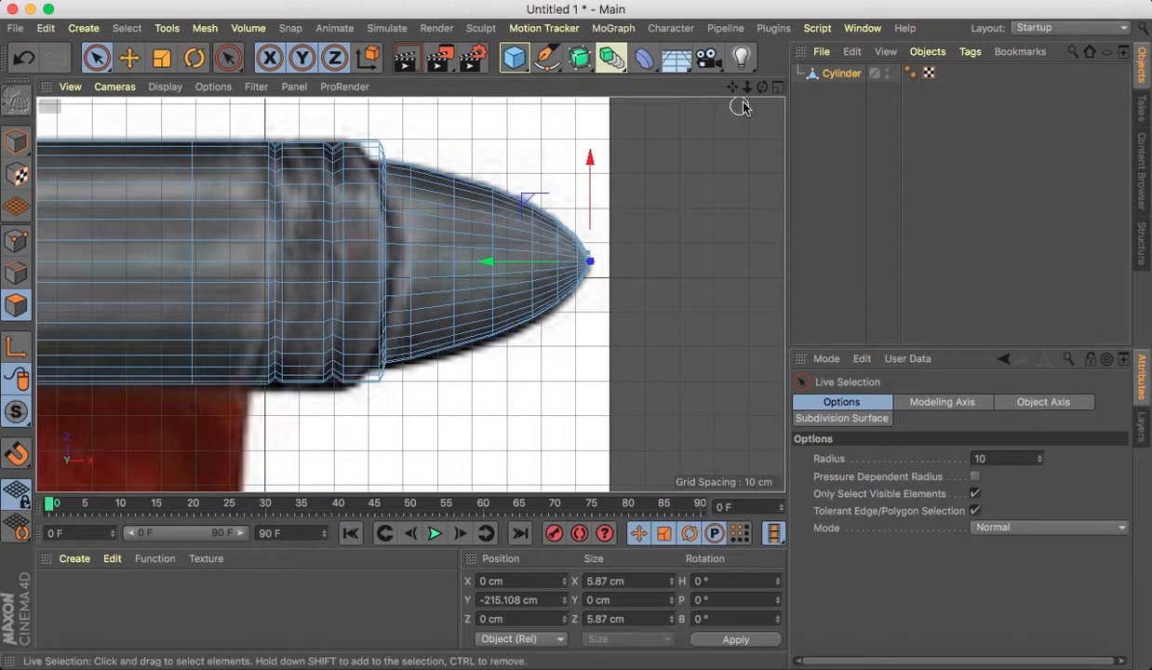
left_click_drag(747, 86, 445, 262)
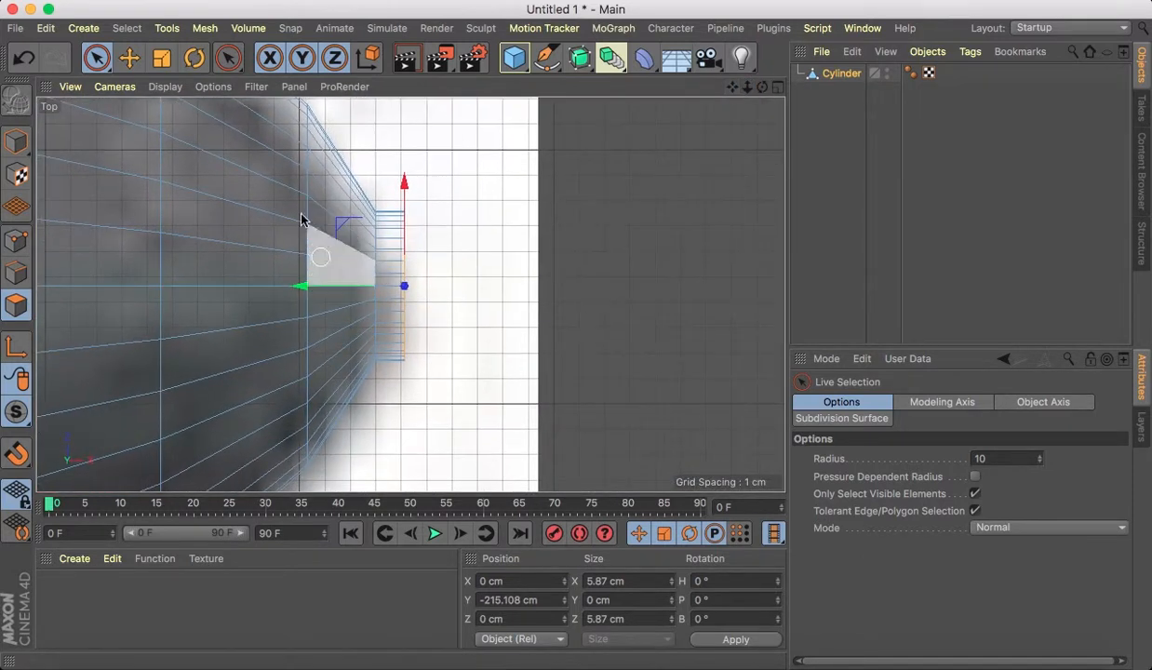
left_click(161, 57)
left_click_drag(504, 169, 58, 329)
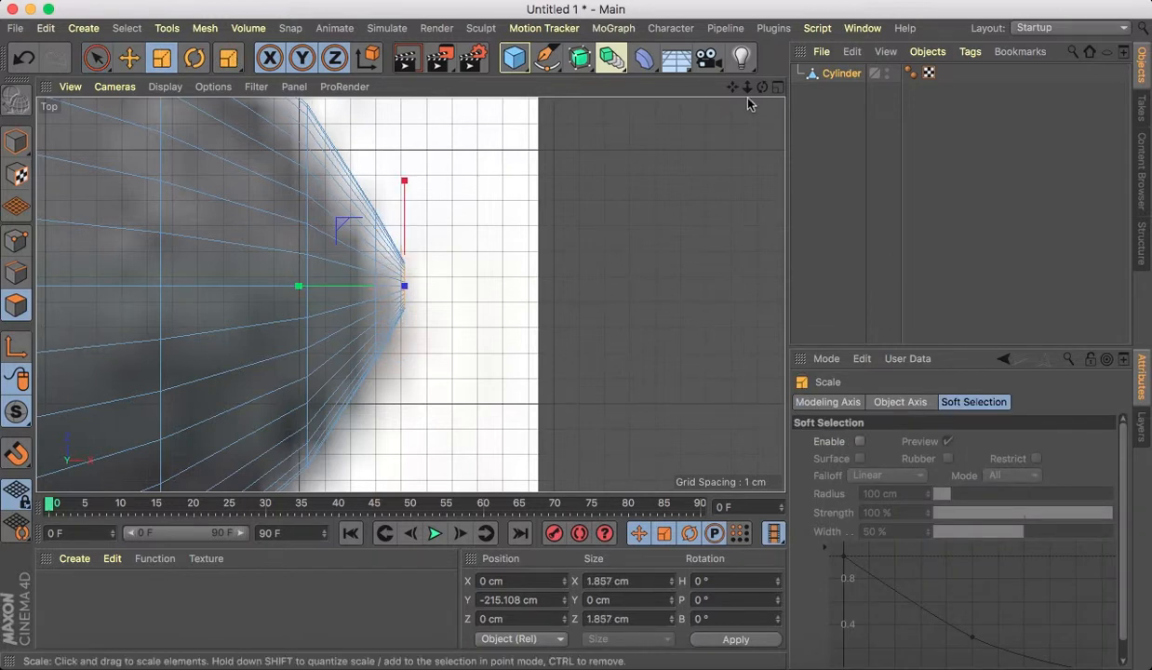
Switch the finished cylinder body from polygon editing to Model mode and enlarge the Perspective view to fill the workspace.
left_click_drag(747, 87, 651, 91)
left_click_drag(735, 87, 1019, 87)
left_click_drag(750, 90, 707, 91)
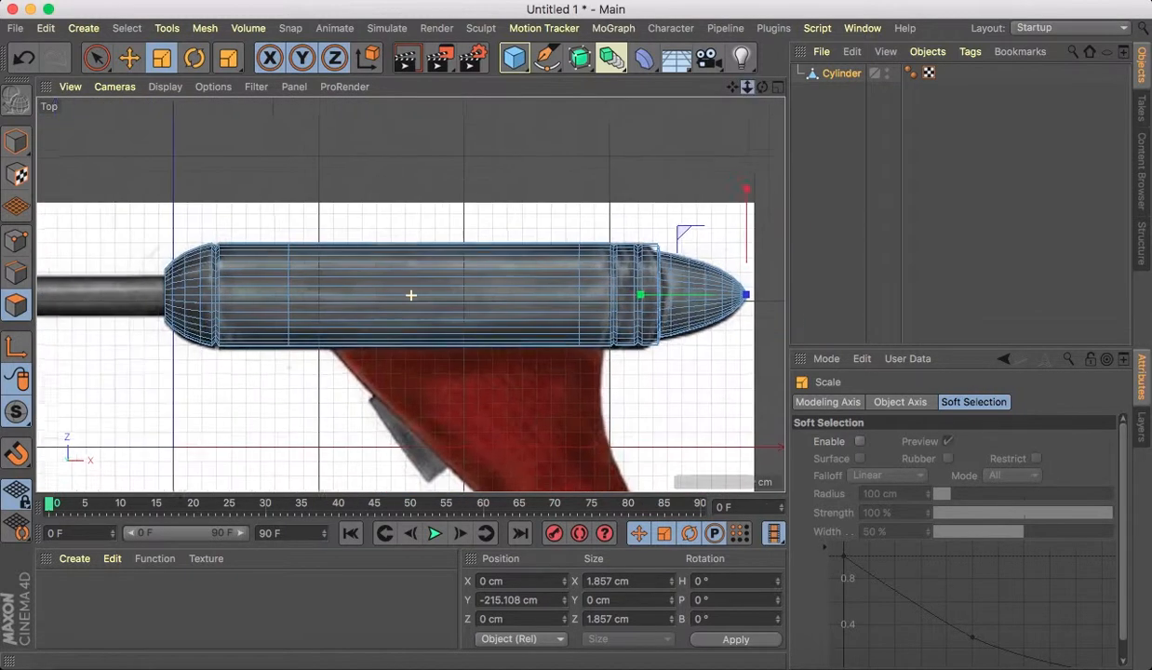
left_click(16, 142)
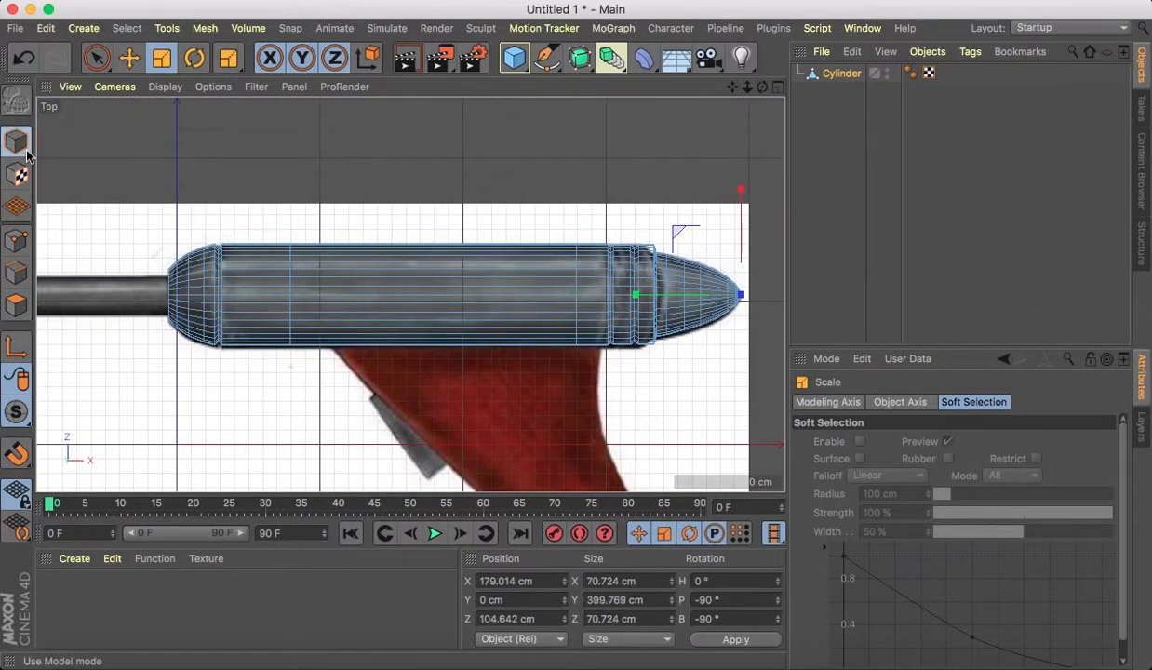
left_click(778, 88)
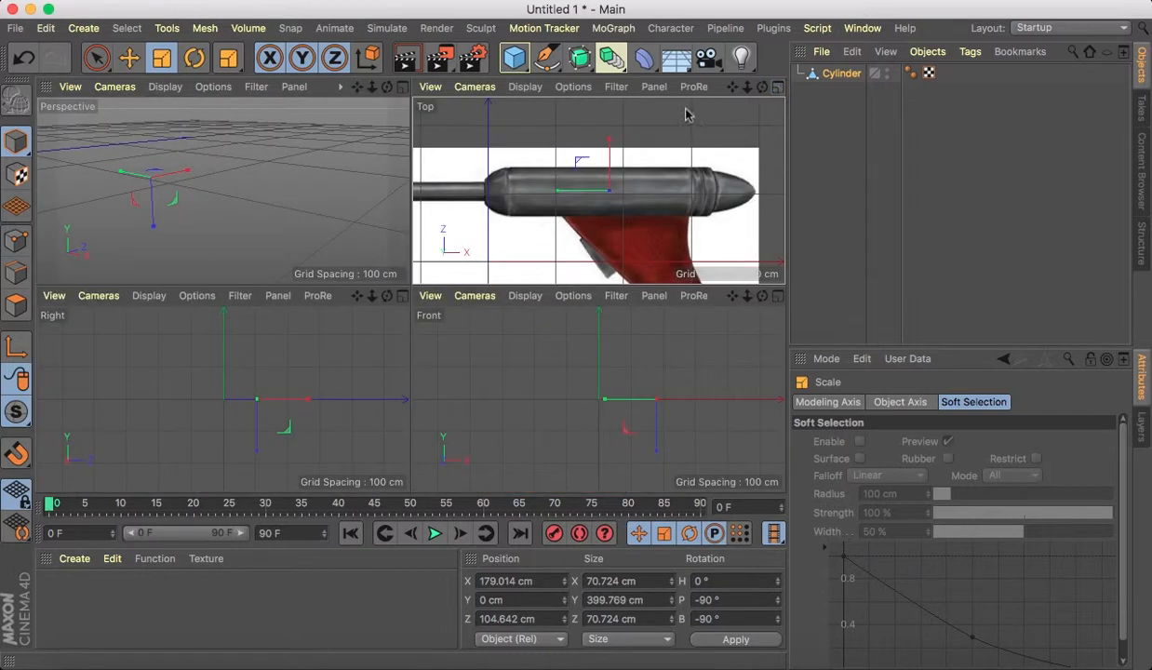
left_click(402, 88)
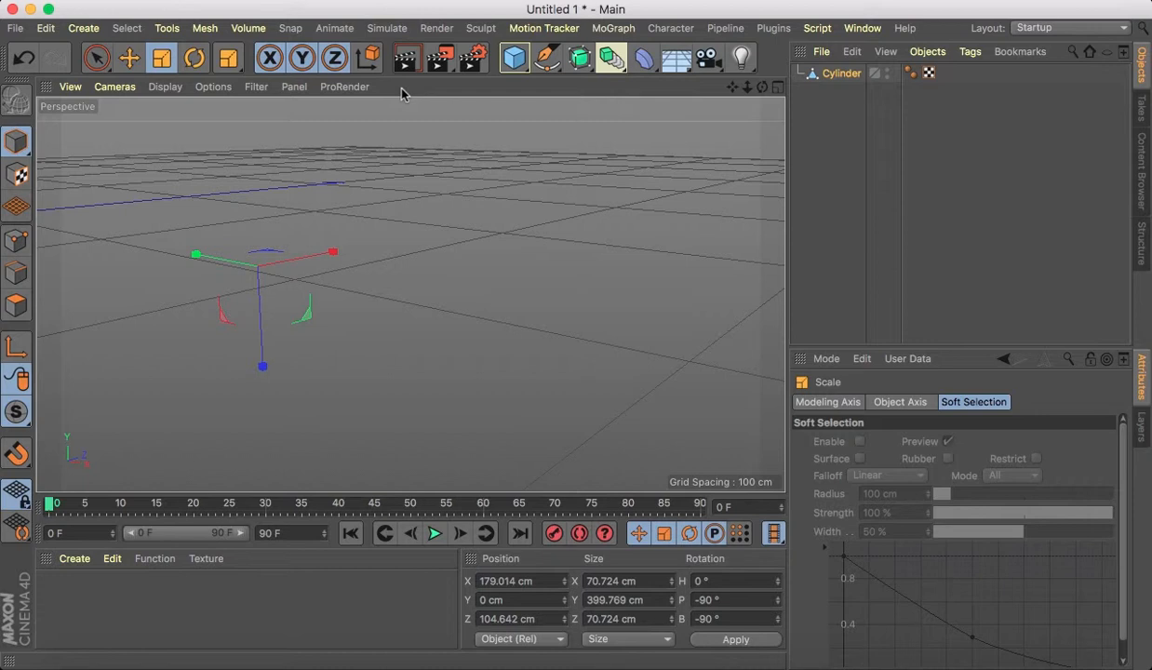
Remove the UVW tag from the cylinder body.
left_click(731, 88)
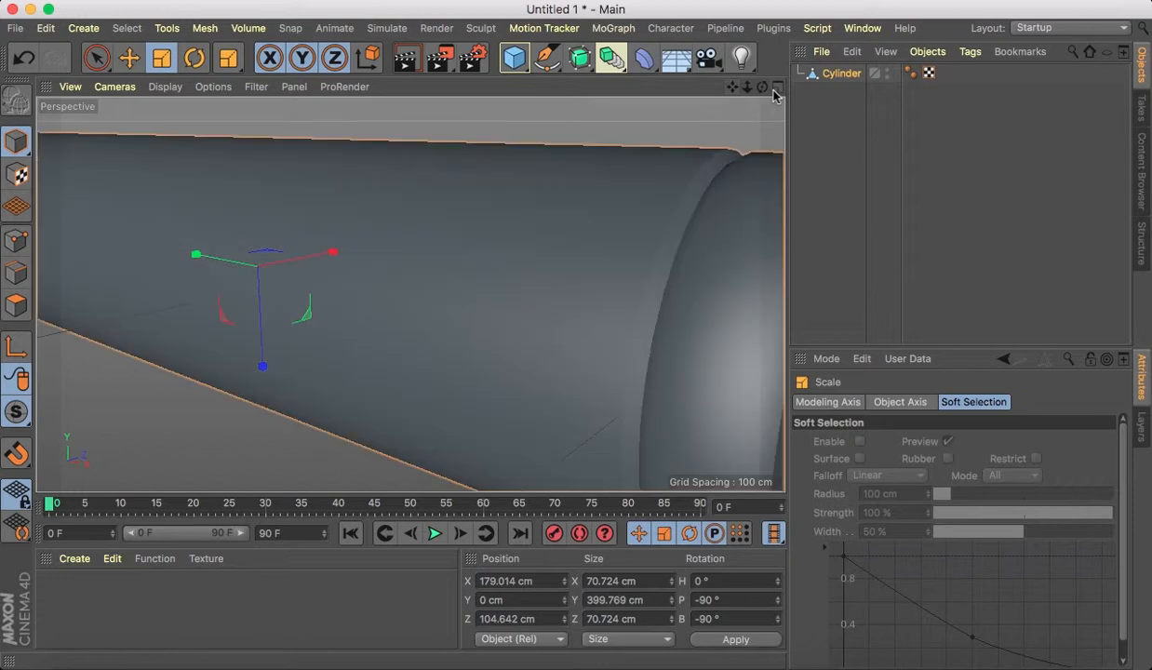
left_click_drag(747, 88, 595, 87)
left_click_drag(762, 87, 521, 110)
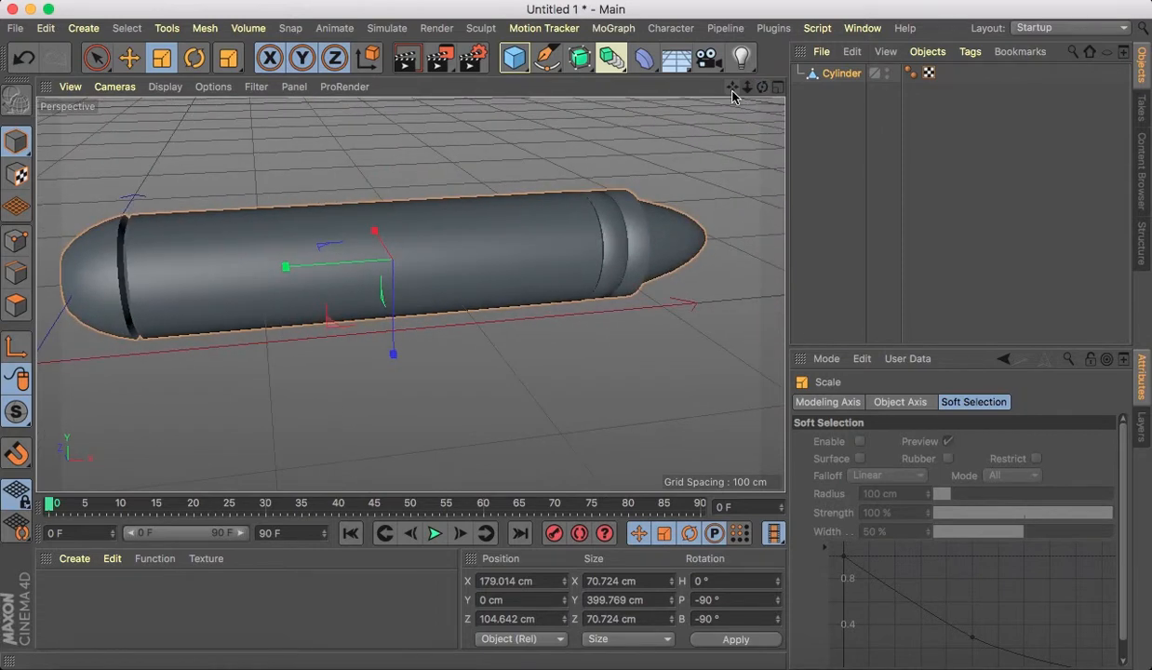
left_click(927, 76)
key("Delete")
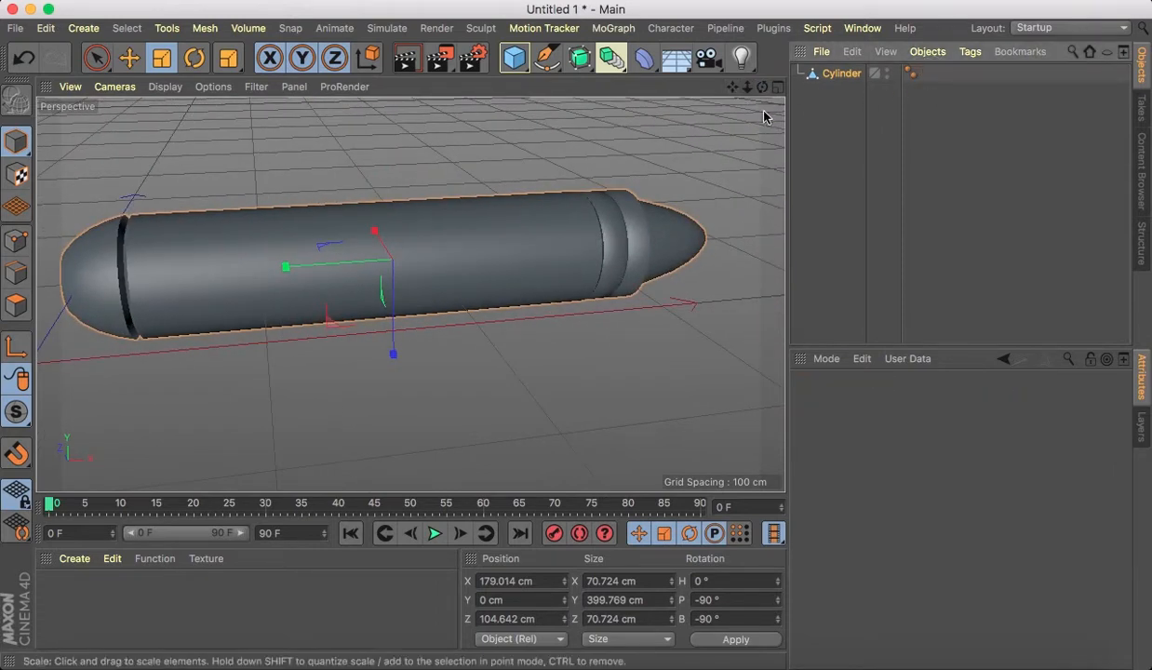
Rename the blaster's cylinder body as main and deselect it.
left_click_drag(732, 93, 808, 86)
double_click(839, 75)
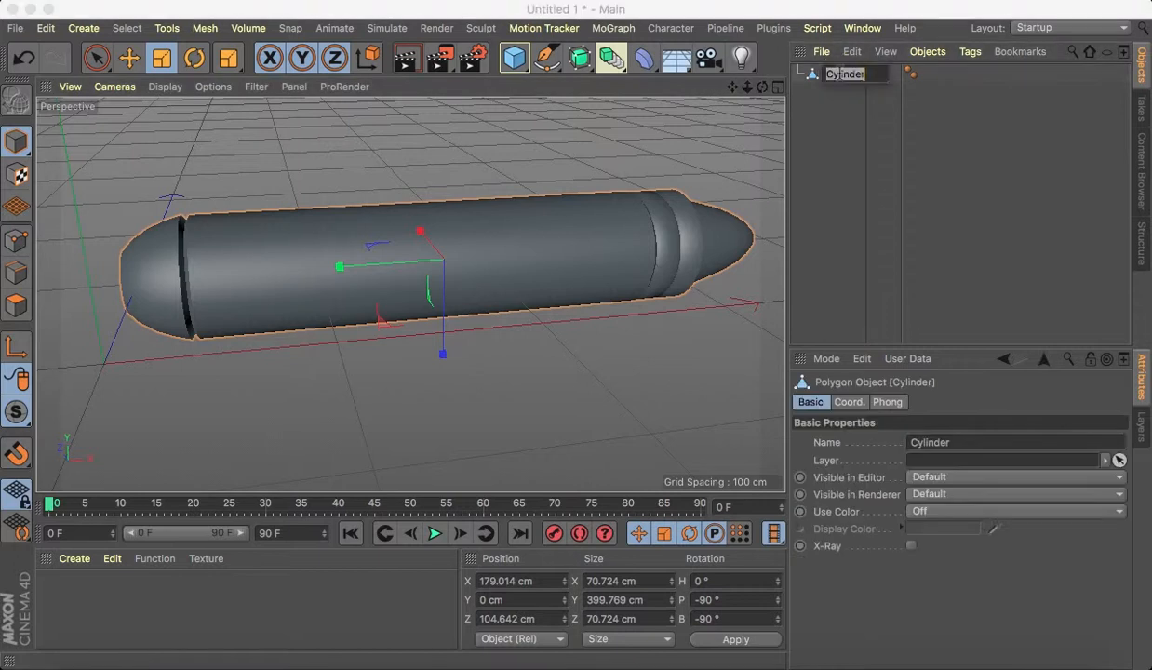
type("main")
left_click(849, 147)
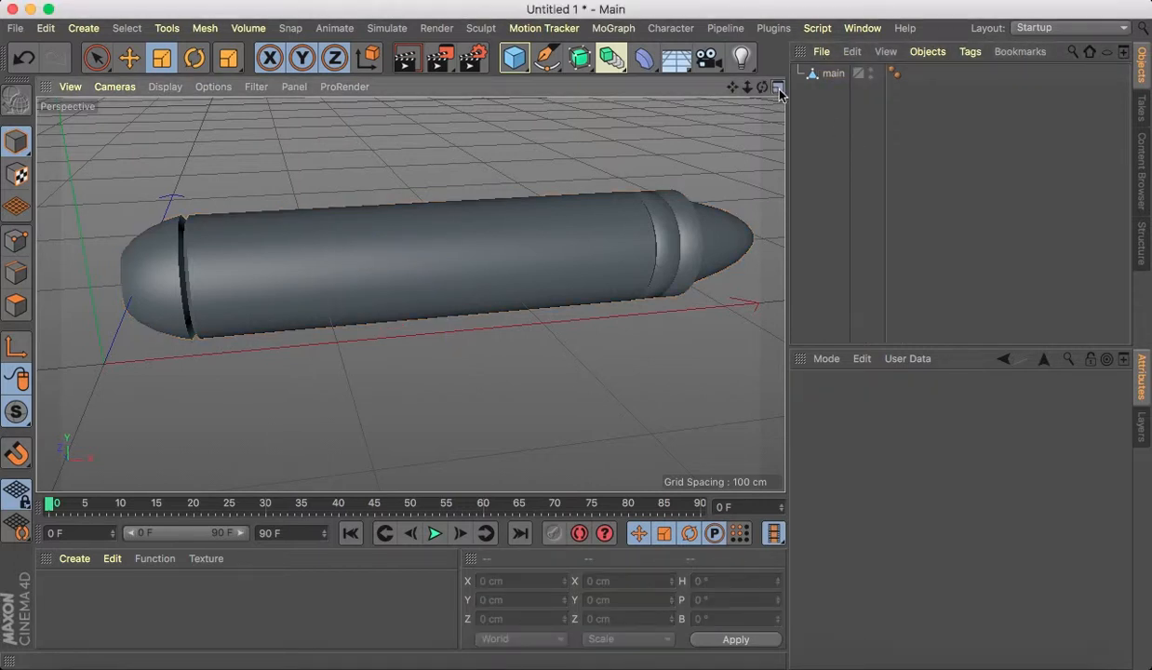
Add a new cylinder for the barrel and rotate it in the Top view to pitch -90° and bank -90°.
left_click(777, 87)
left_click(778, 87)
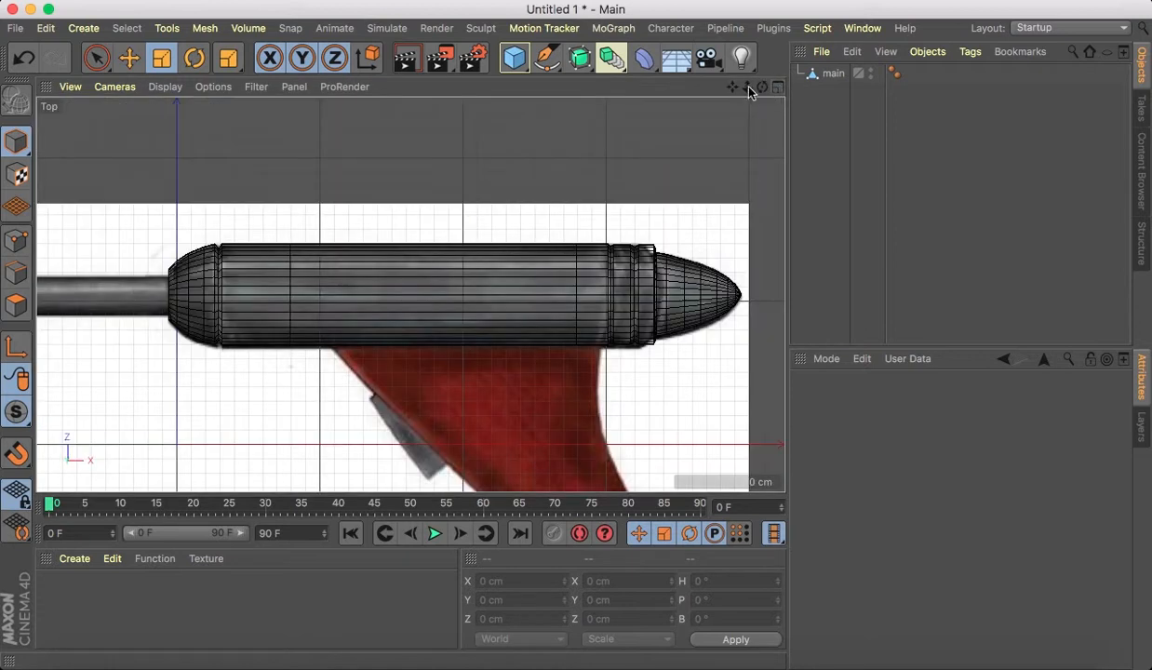
left_click_drag(732, 87, 1151, 47)
left_click_drag(509, 77, 886, 76)
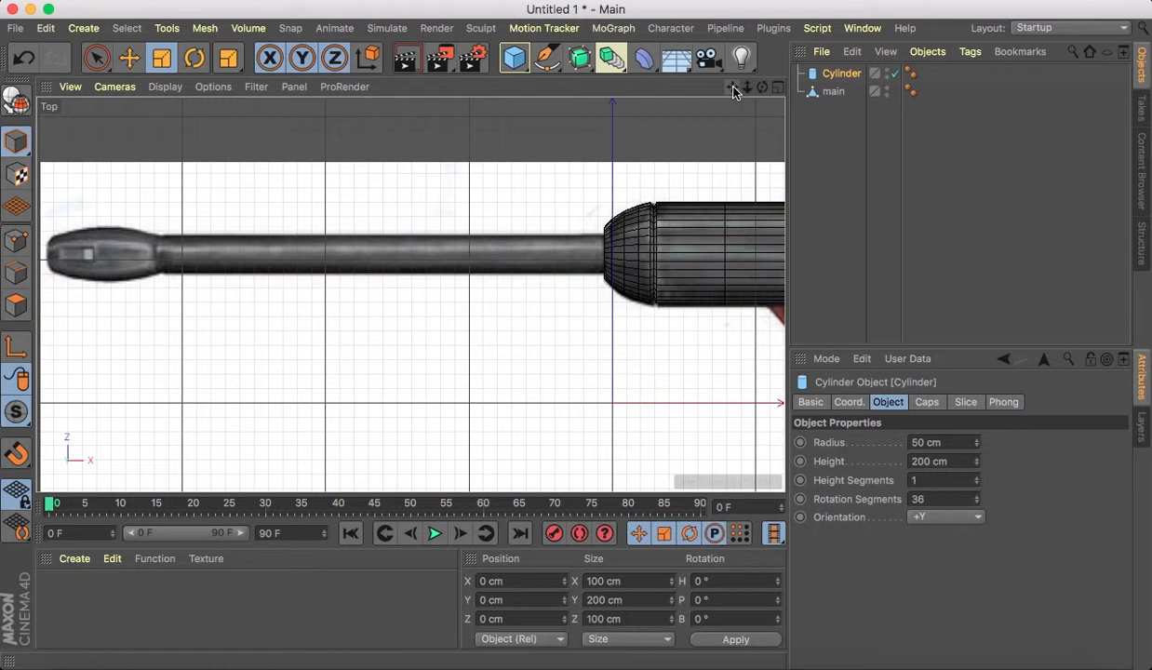
left_click_drag(733, 90, 720, 28)
left_click(193, 63)
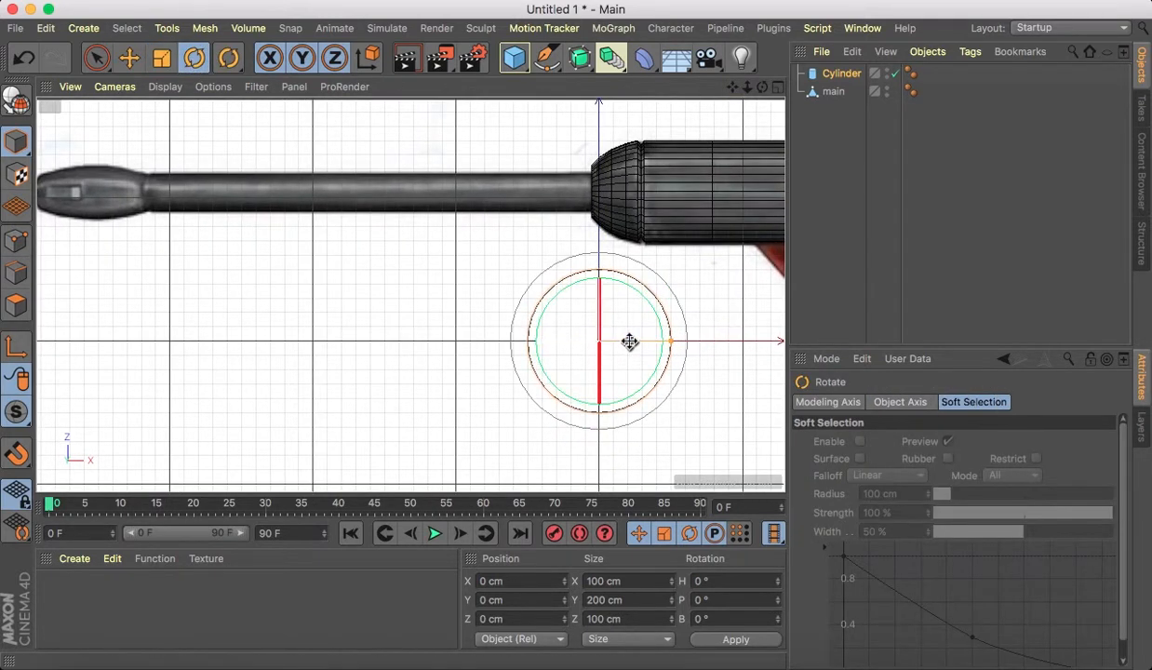
left_click_drag(629, 341, 427, 358)
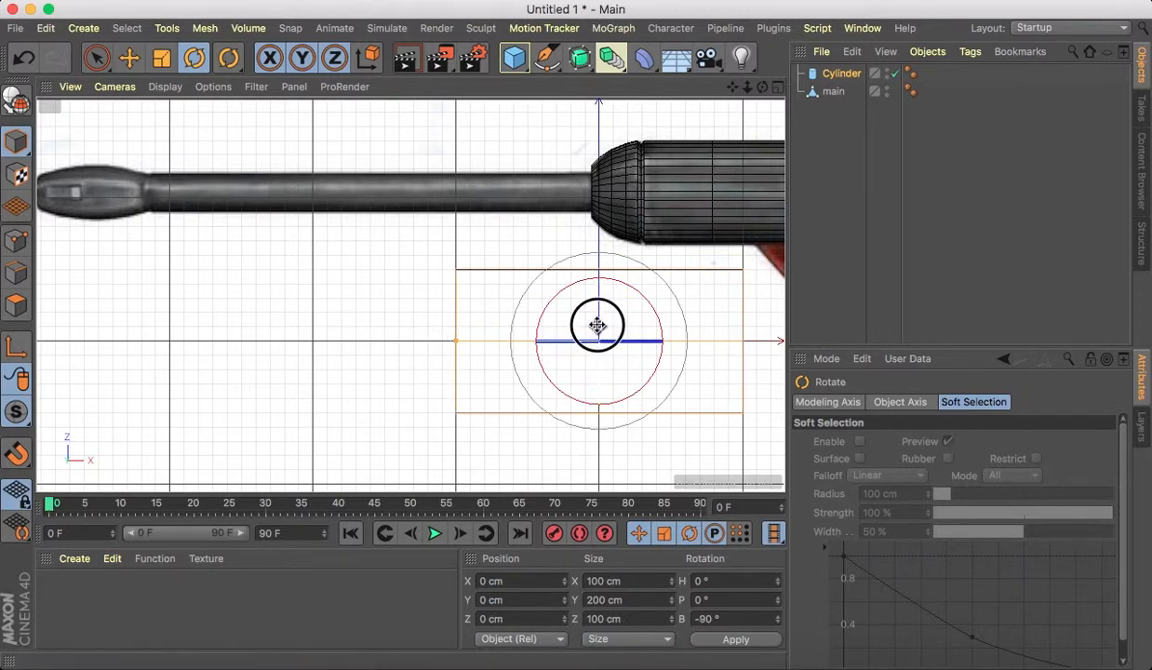
left_click_drag(596, 324, 575, 124)
Place the new cylinder over the reference barrel at X about -81.6 cm, Z about 104.7 cm, and narrow it to about 26.7 cm diameter.
left_click(96, 57)
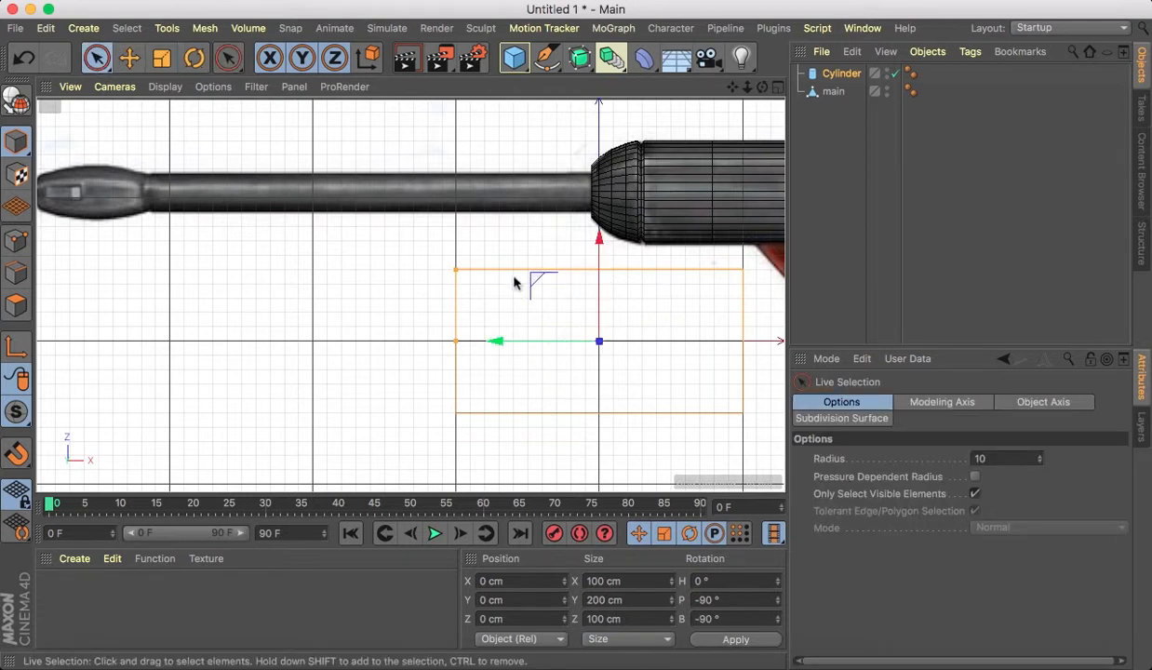
left_click_drag(530, 281, 415, 129)
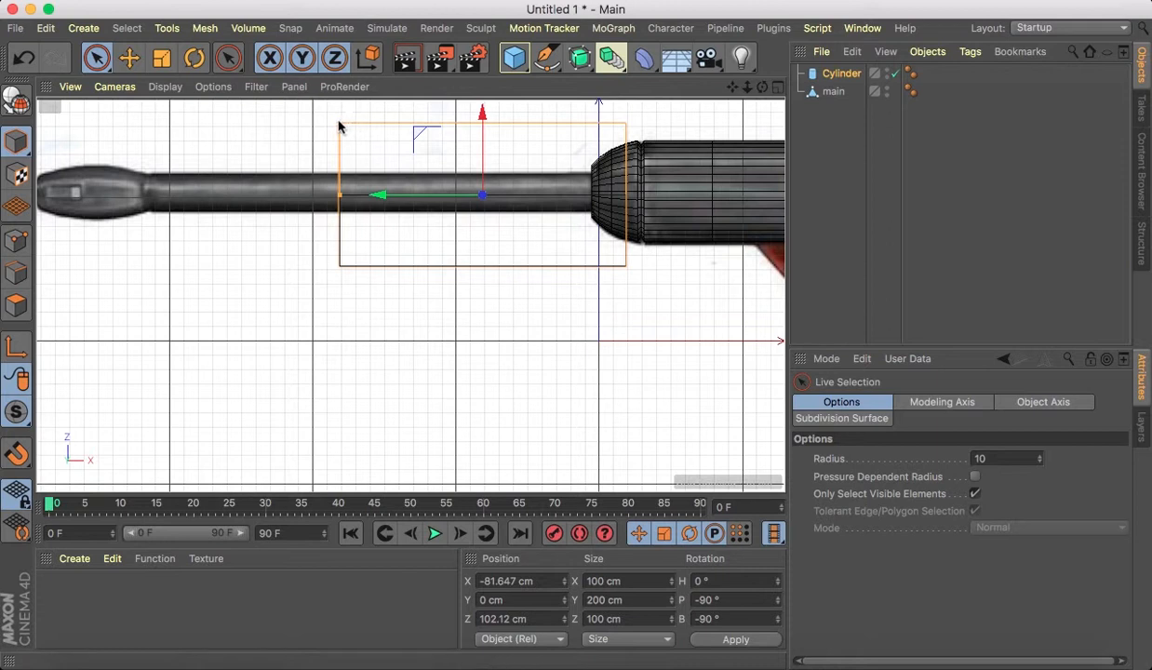
left_click_drag(338, 127, 339, 181)
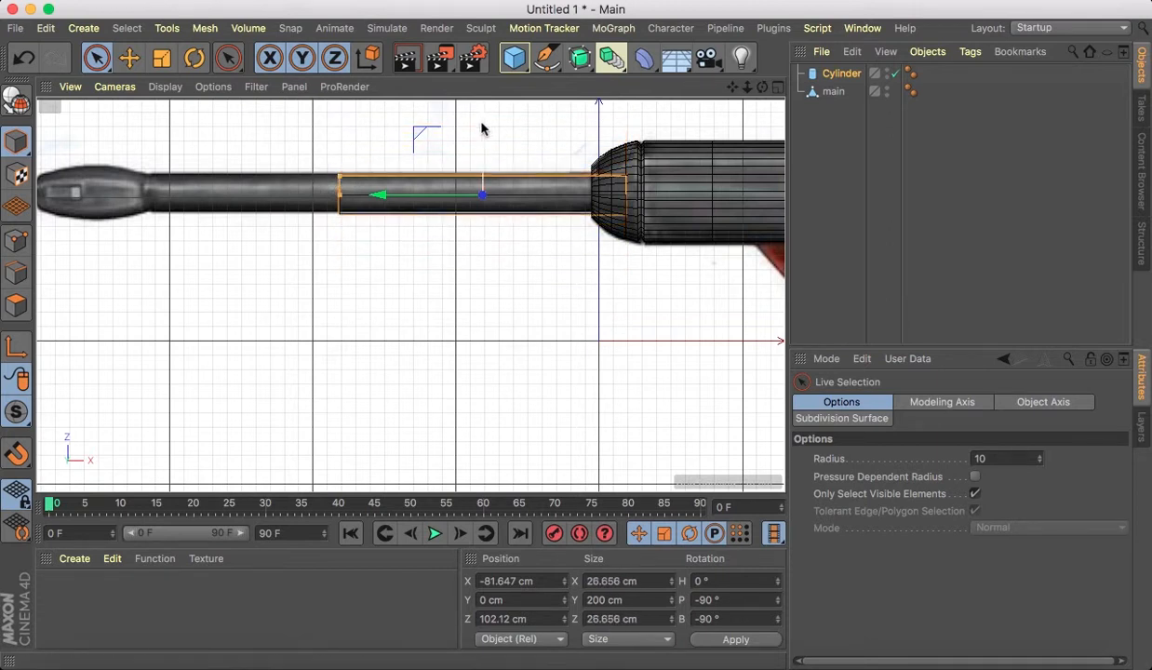
left_click_drag(482, 127, 482, 123)
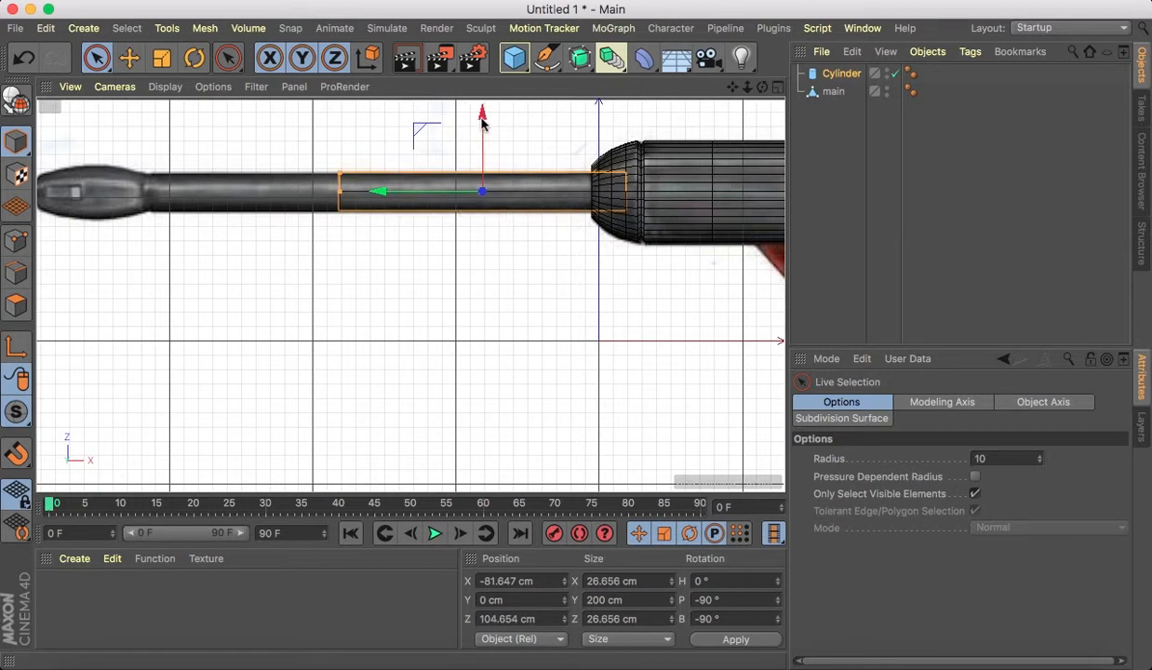
Keep a hidden copy of the barrel cylinder and lengthen the original to about 325.9 cm, centred at X about -155.2 cm.
left_click_drag(826, 73, 834, 132, "ctrl")
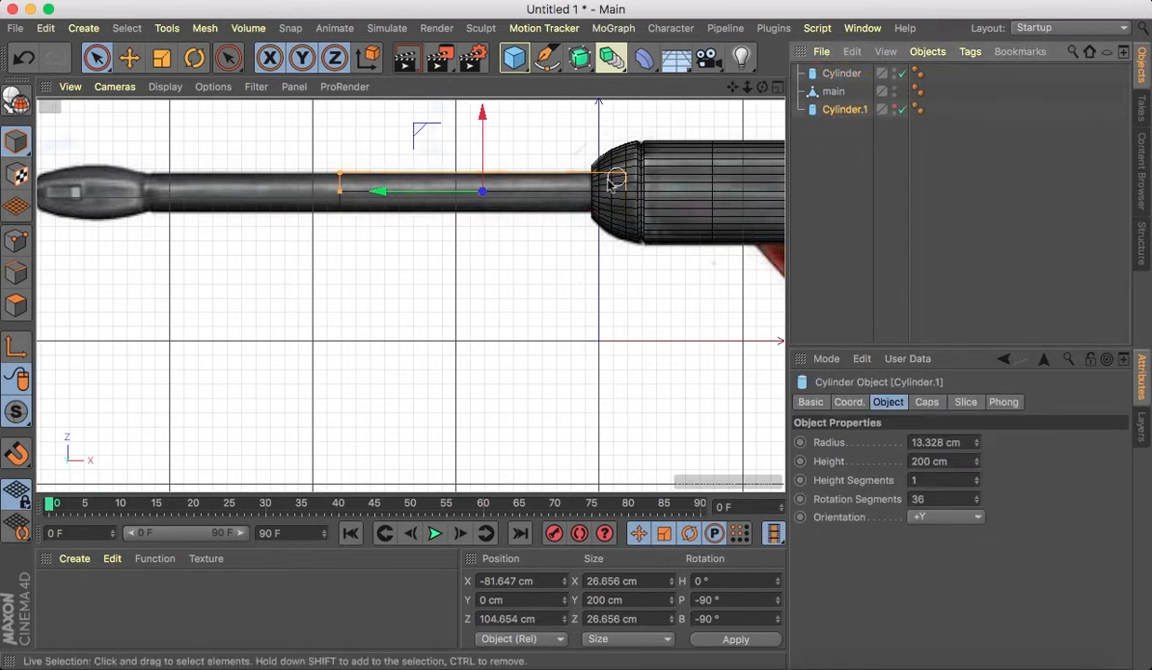
left_click(839, 74)
left_click_drag(733, 86, 840, 97)
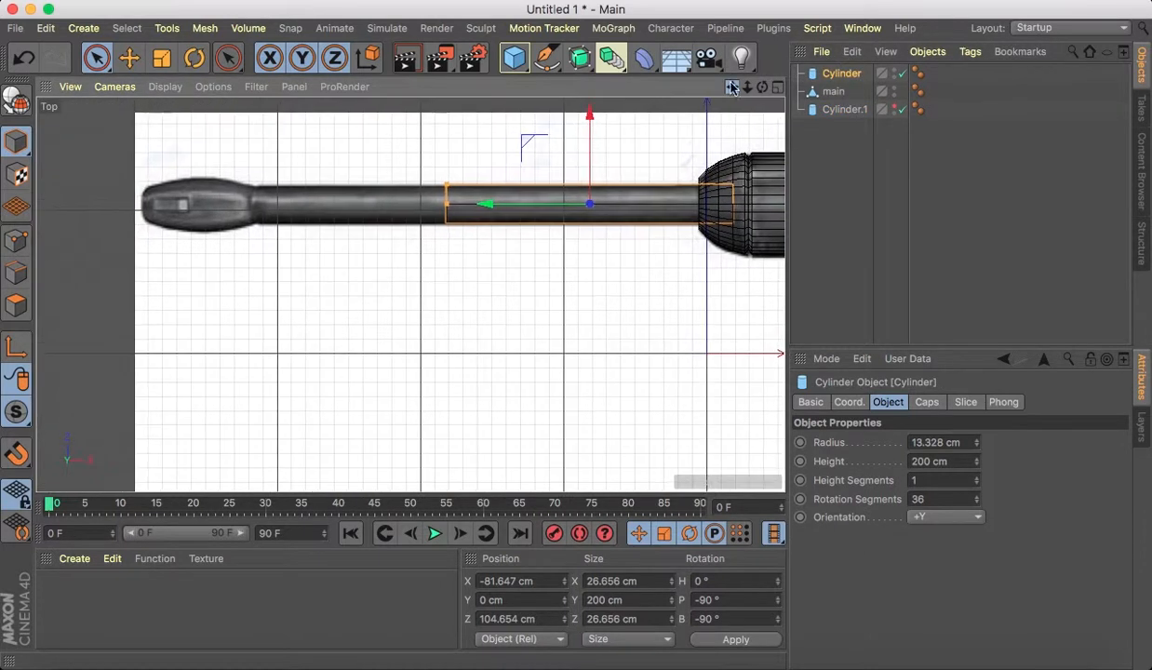
left_click_drag(446, 214, 415, 210)
left_click_drag(517, 207, 426, 208)
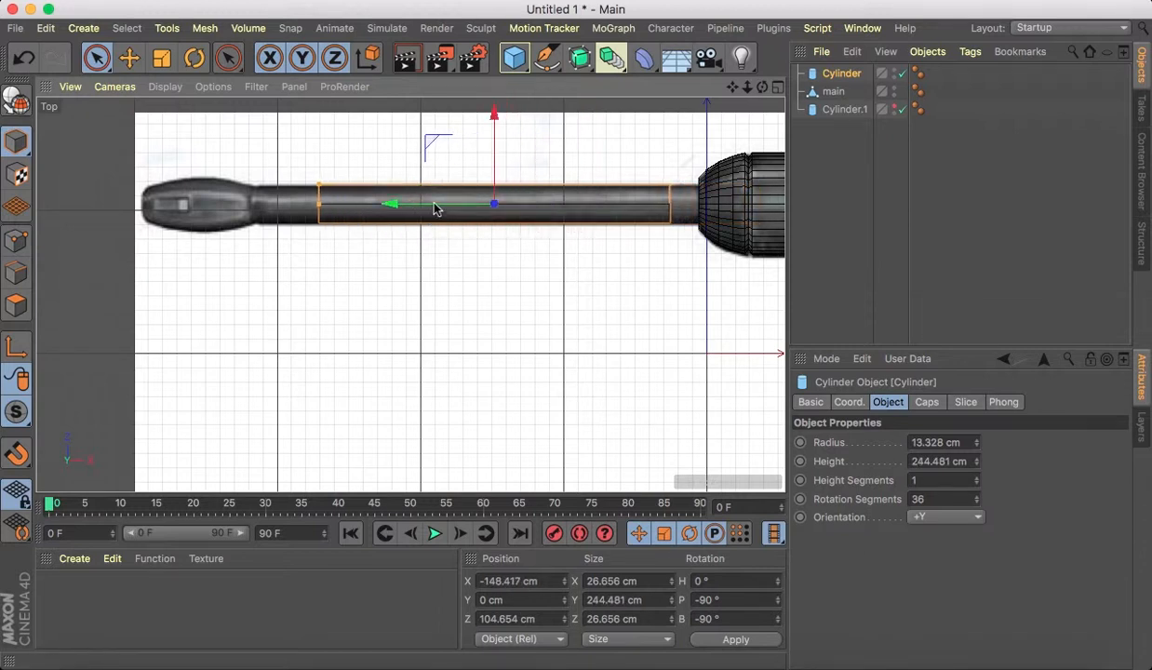
left_click_drag(317, 204, 267, 205)
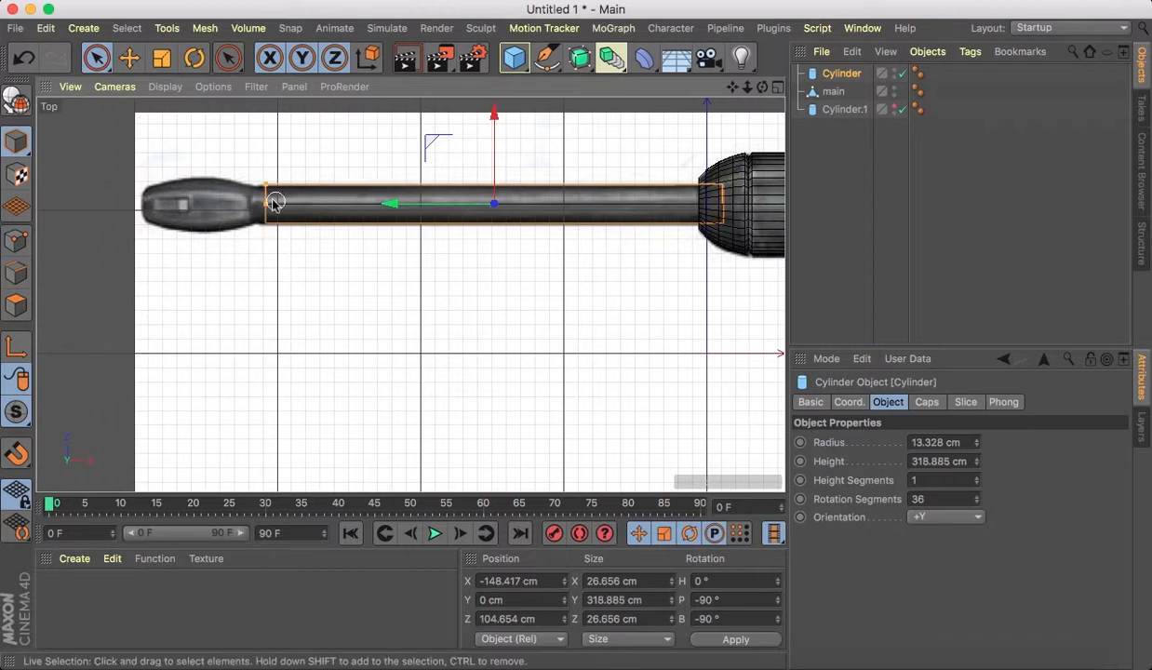
left_click_drag(263, 203, 258, 203)
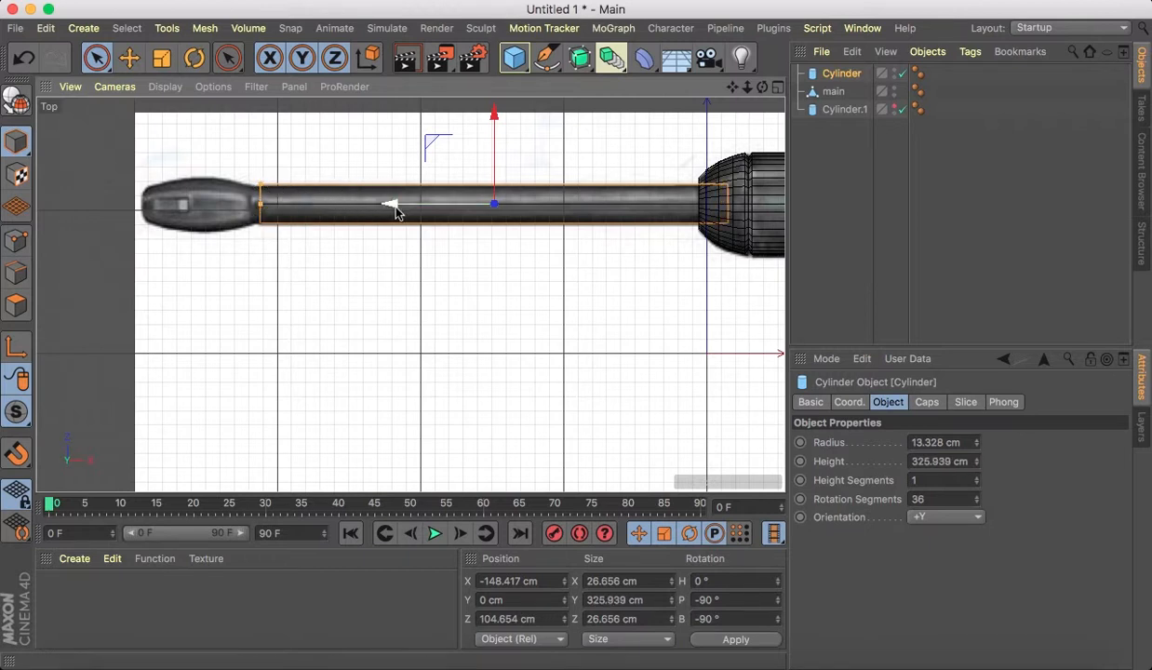
left_click_drag(394, 210, 386, 210)
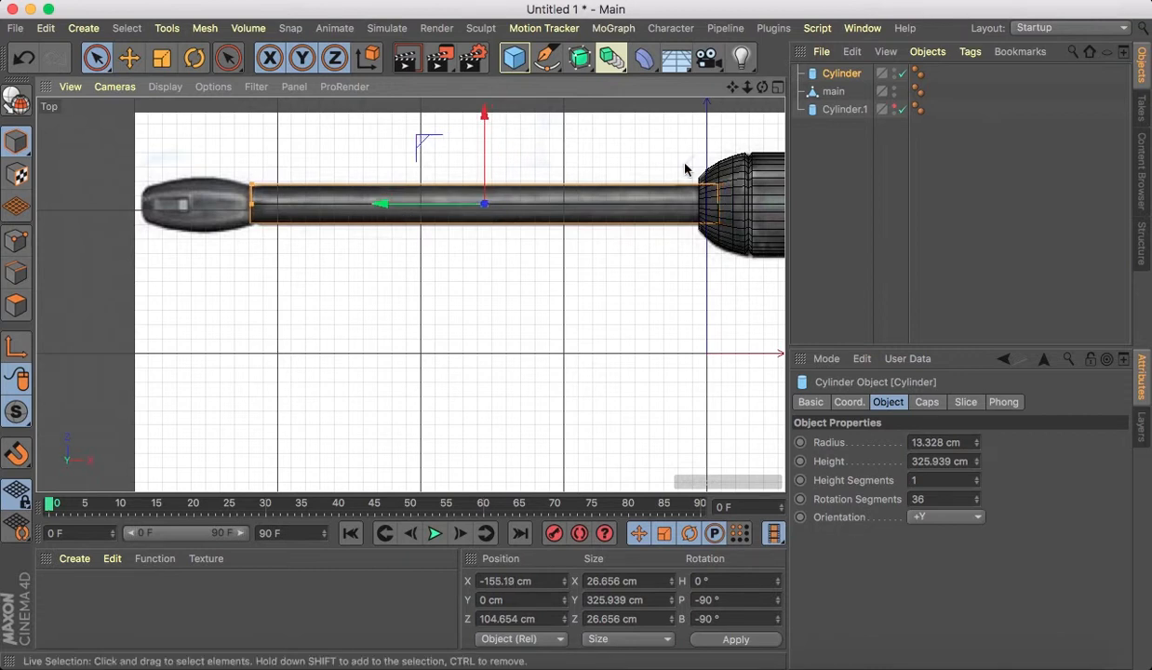
Make the barrel cylinder editable and select all polygons of its end cap facing away from the main body.
left_click(16, 98)
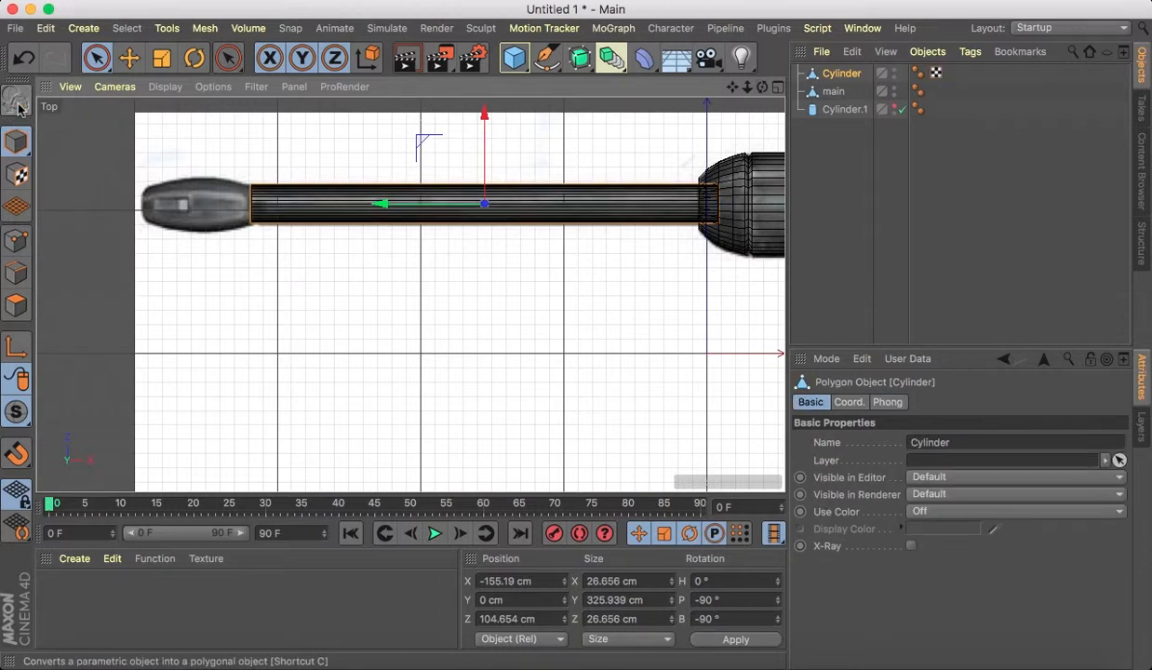
left_click(778, 90)
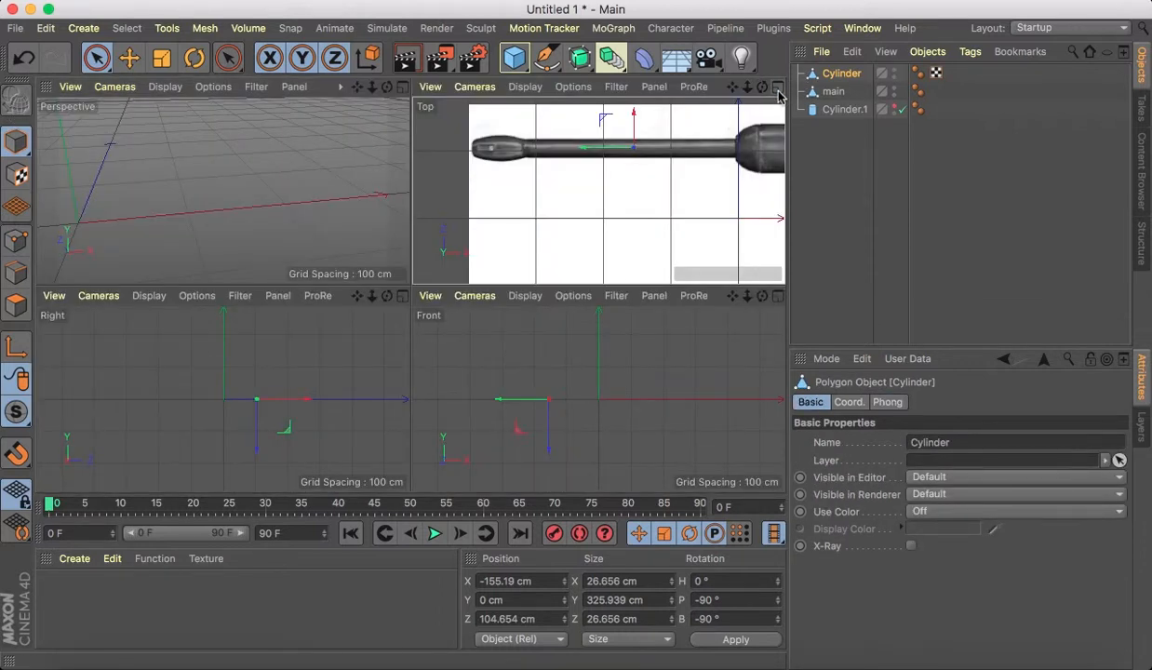
left_click(402, 89)
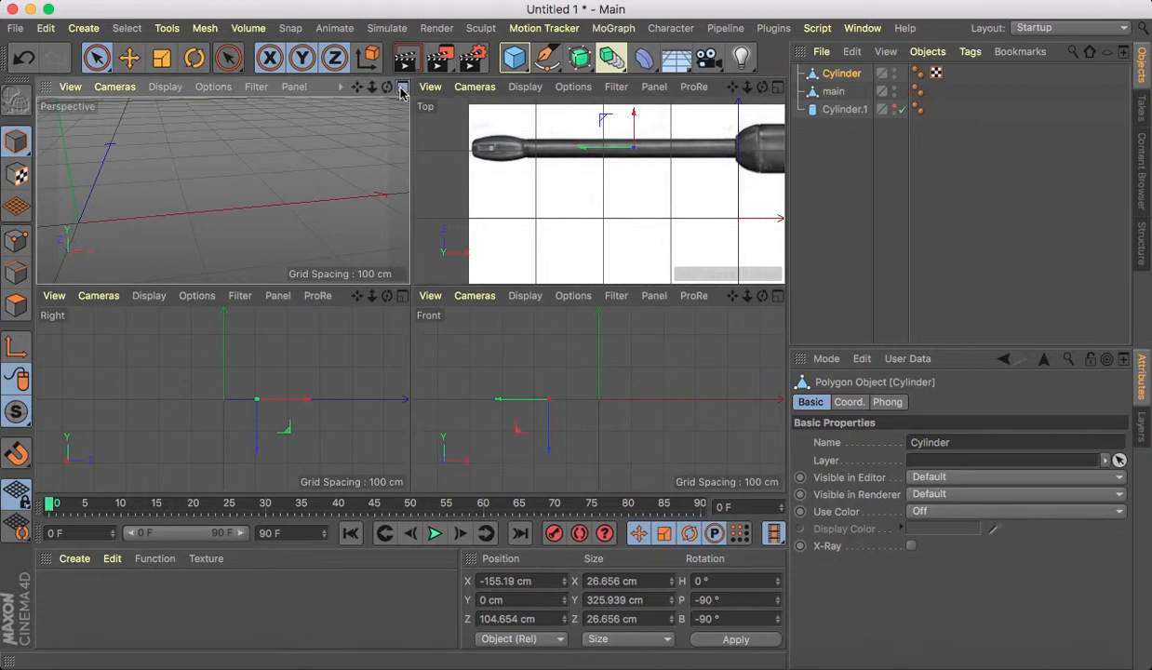
left_click(402, 89)
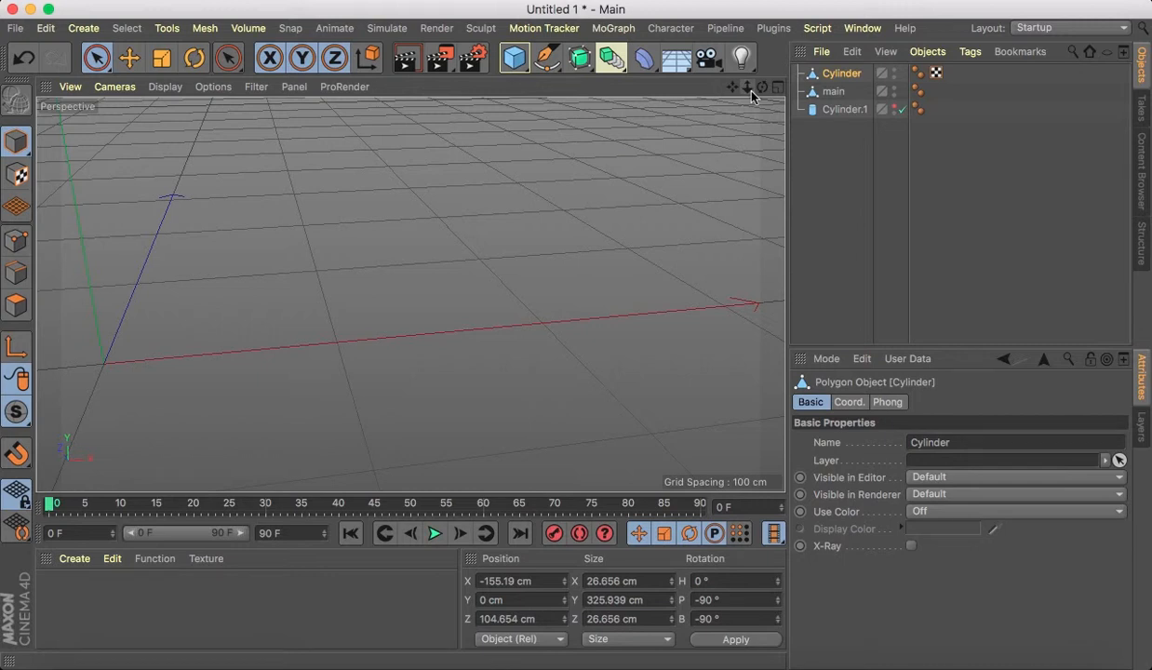
left_click_drag(748, 89, 316, 297)
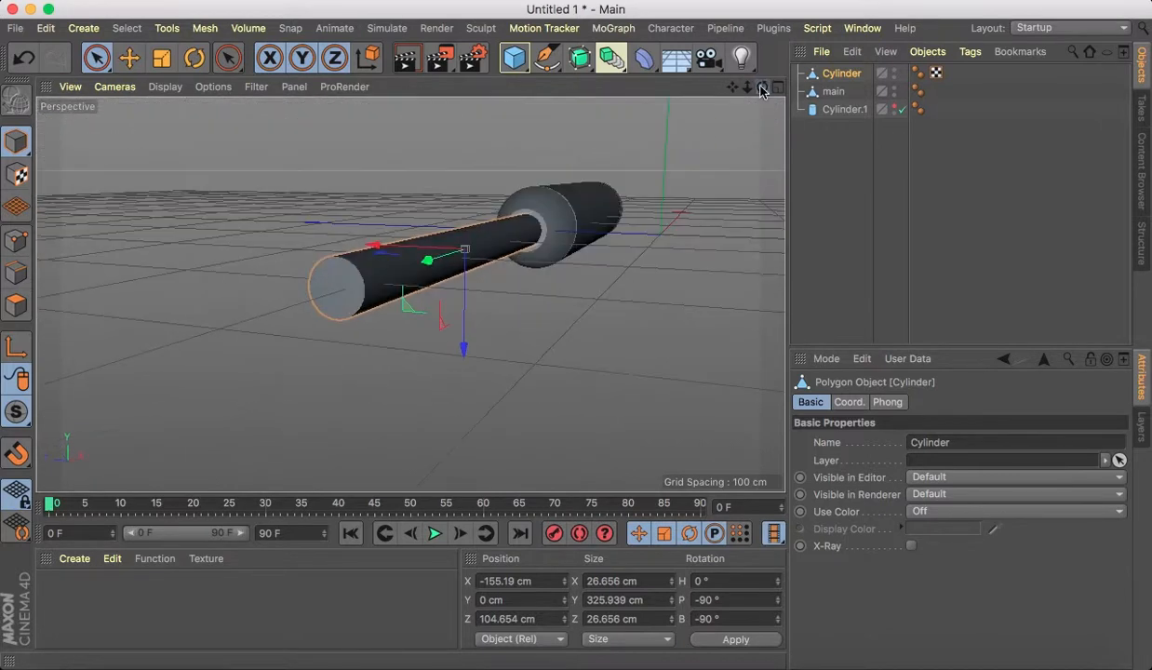
left_click(16, 304)
left_click(337, 296)
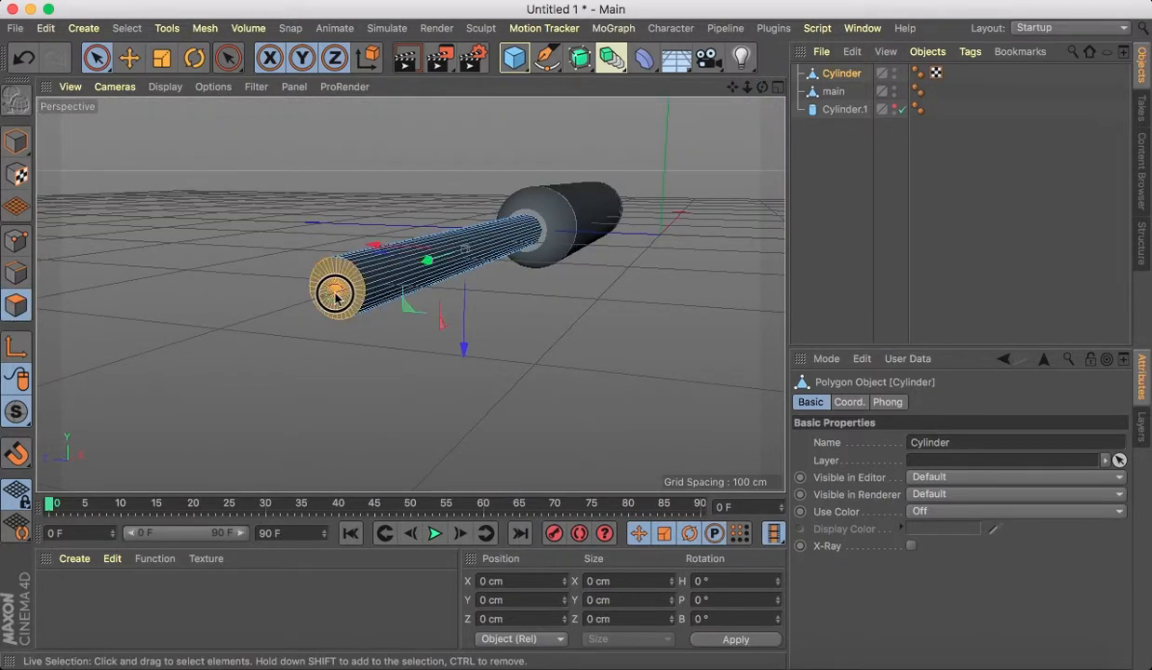
left_click(337, 292)
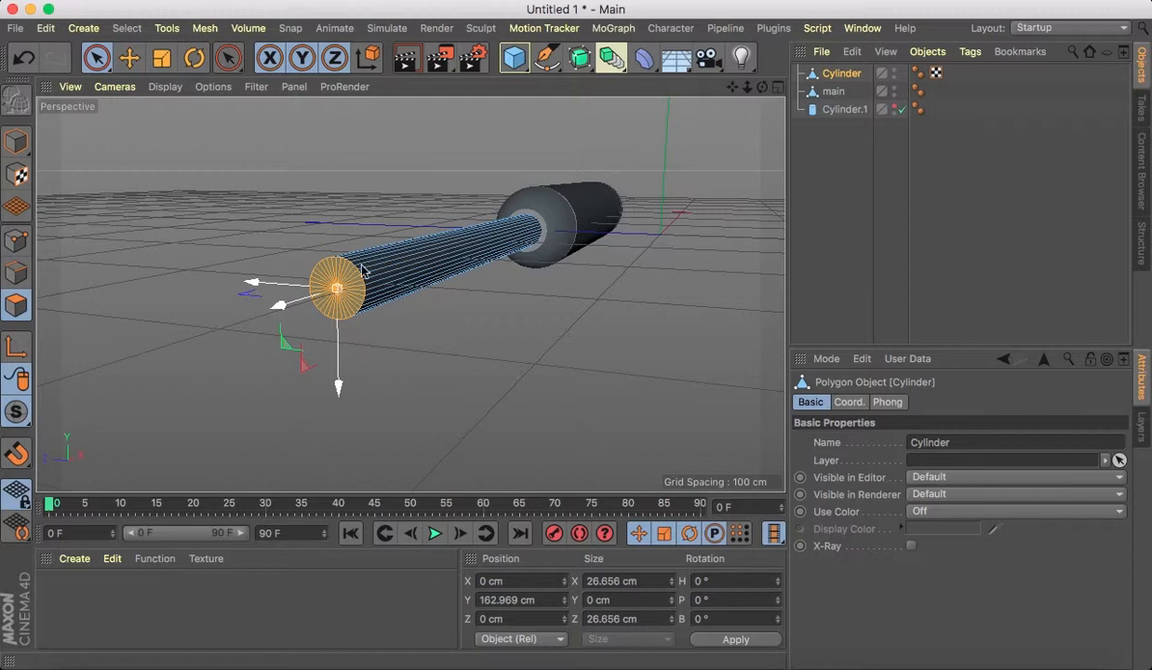
In the Top view, extrude the barrel's end cap to Y about 169.3 cm and scale it to about 28.7 cm diameter.
mouse_move(760, 94)
left_mouse_down()
mouse_move(754, 85)
mouse_move(768, 88)
left_mouse_up()
left_click(777, 88)
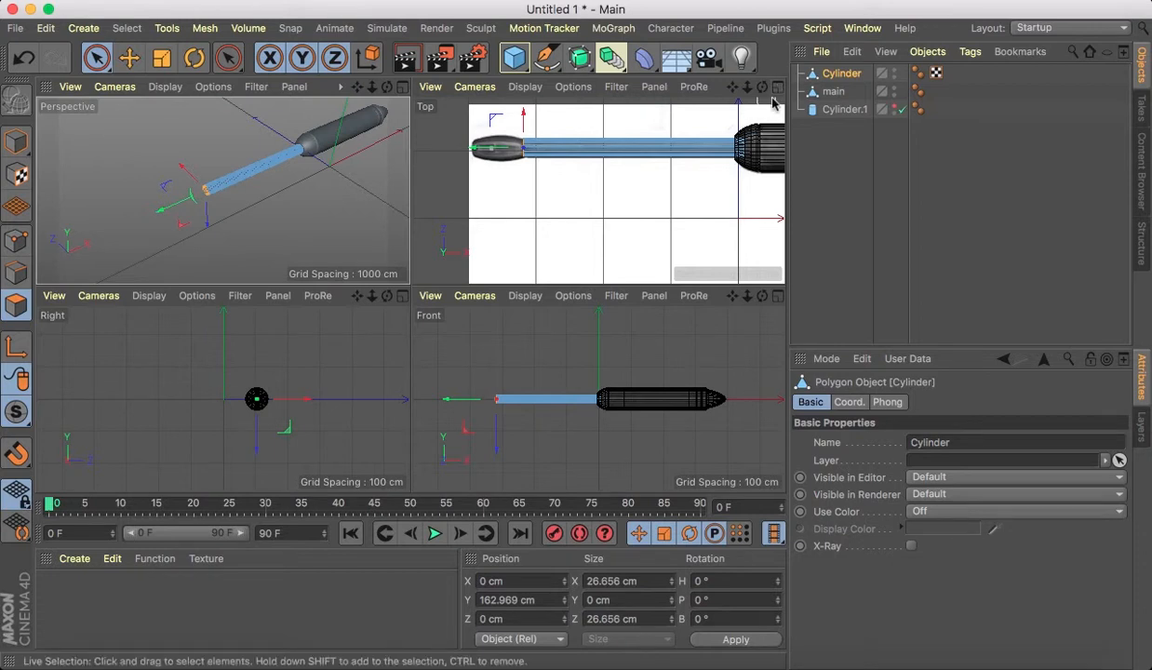
left_click(777, 88)
left_click_drag(735, 88, 939, 142)
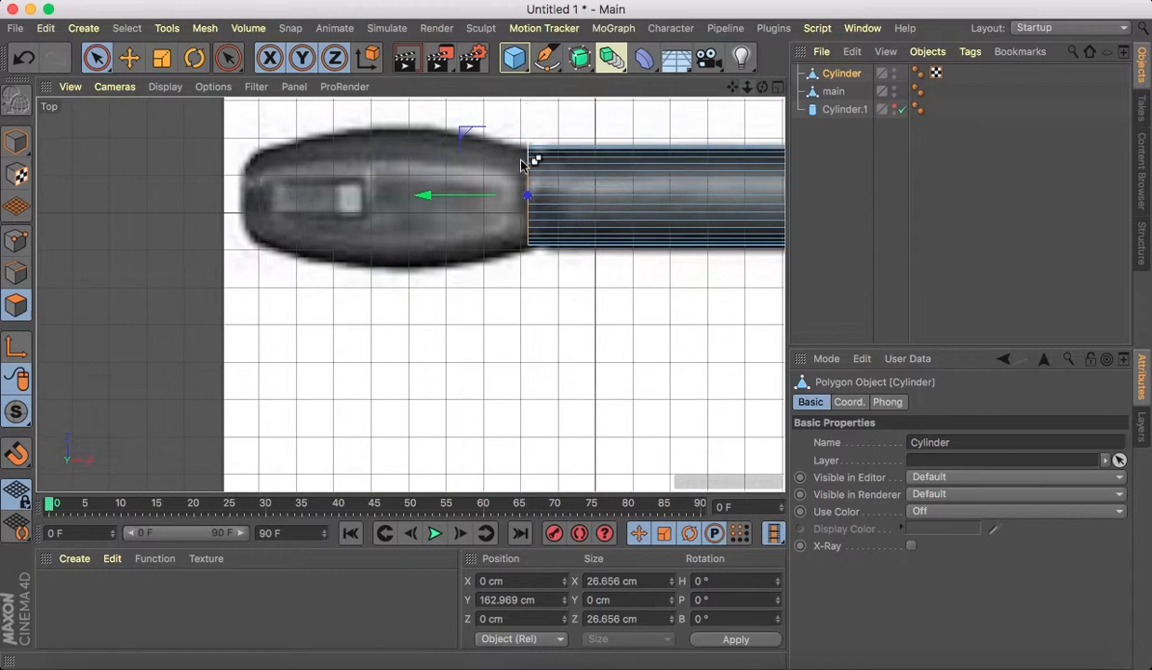
left_click_drag(440, 196, 400, 194)
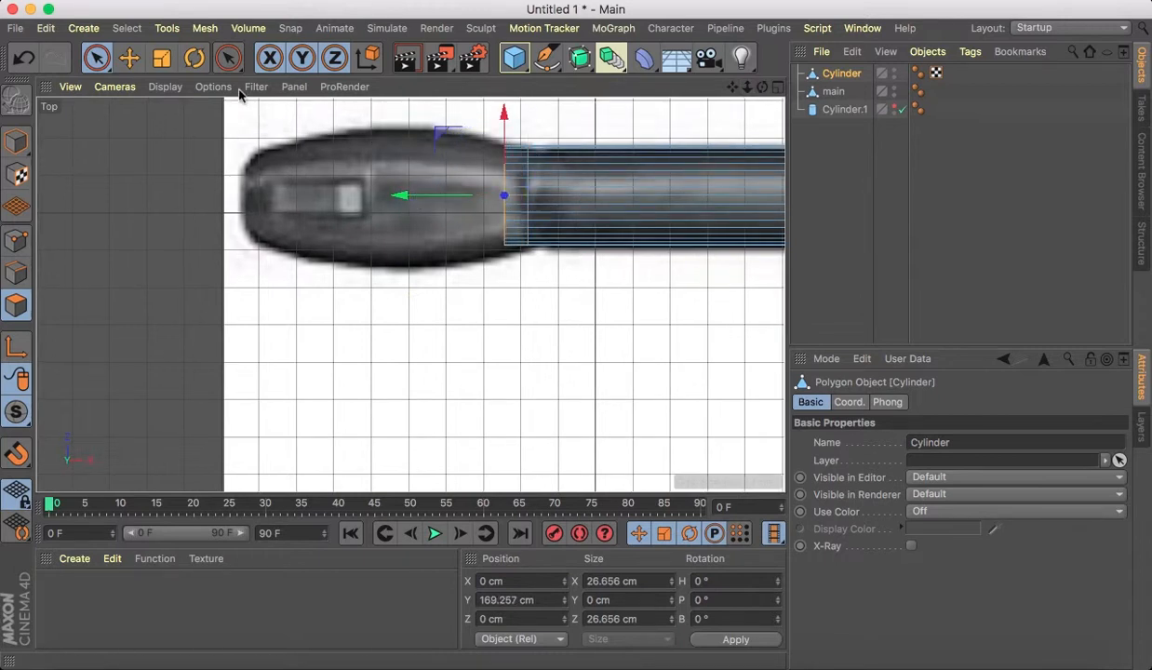
key("t")
left_click_drag(417, 352, 460, 326)
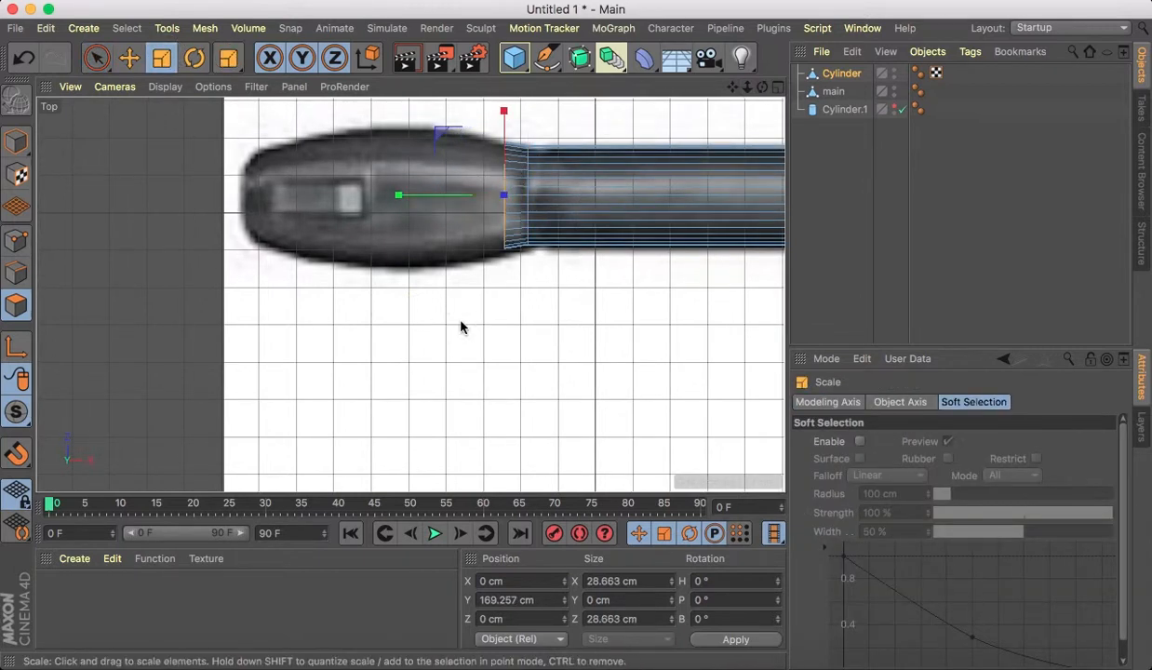
Widen the muzzle with two extrusions: Y about 185.2 cm at 34.4 cm diameter, and Y about 195.8 cm at 35.3 cm.
left_click(95, 58)
left_click_drag(416, 197, 339, 196)
key("t")
left_click_drag(400, 261, 593, 267)
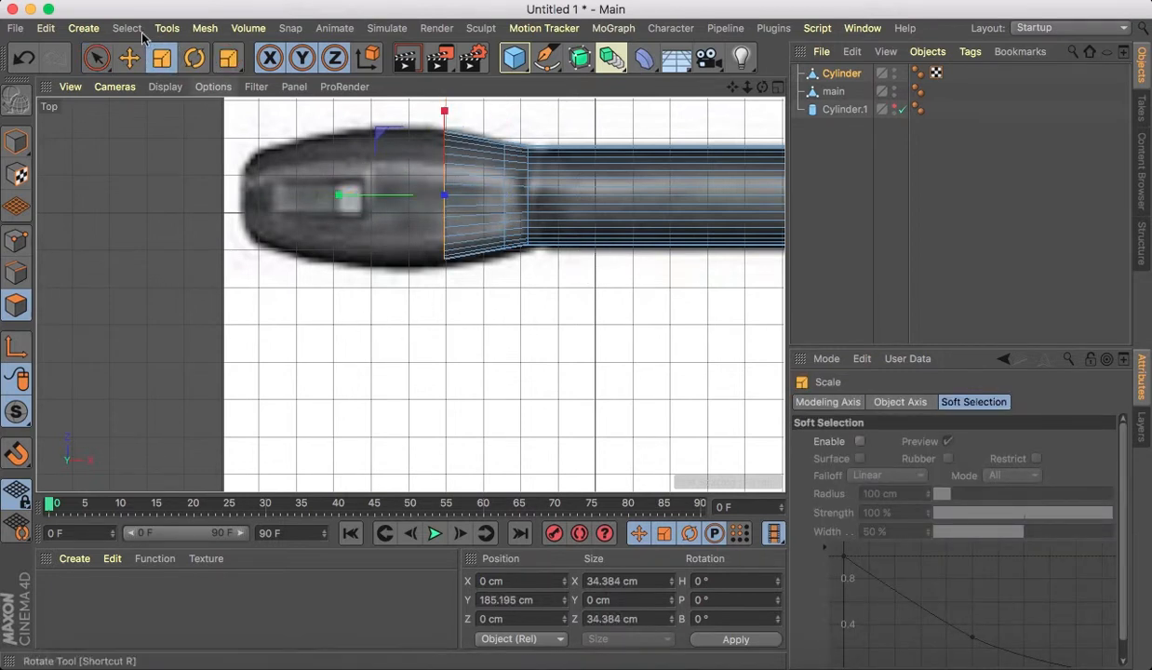
left_click(96, 58)
left_click_drag(351, 200, 312, 200)
left_click(161, 58)
left_click_drag(316, 303, 380, 337)
Continue the muzzle with extrusions of its end cap, tapering to Y about 215.9 cm at 32.4 cm diameter and Y about 228.3 cm at 26.7 cm.
left_click(96, 58)
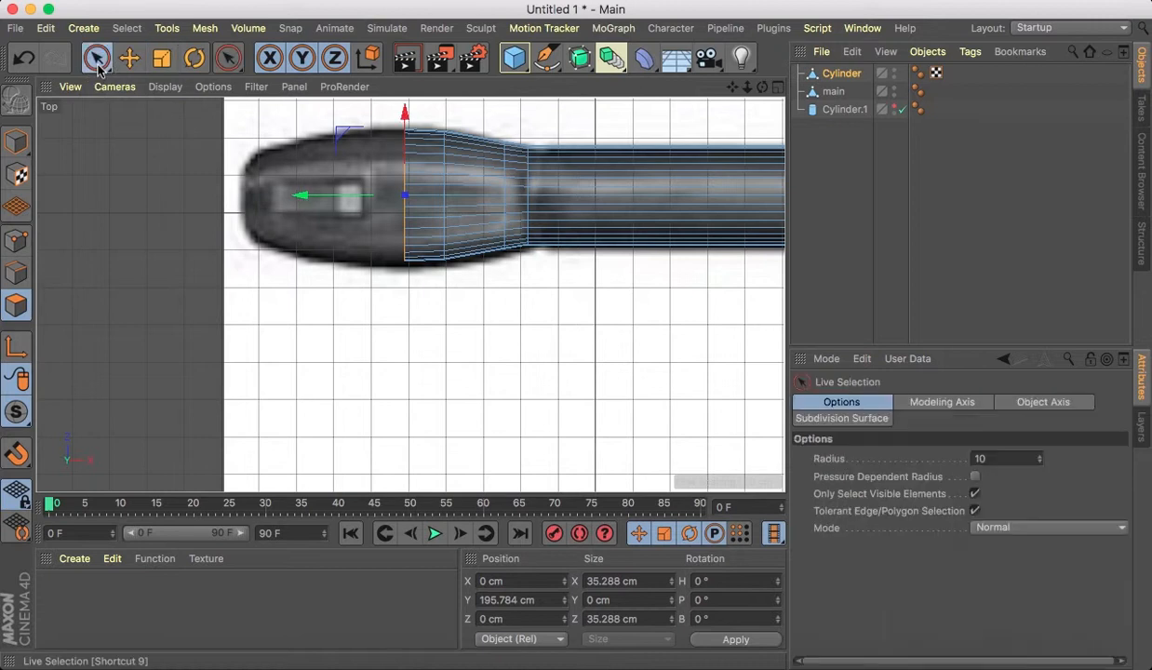
left_click_drag(304, 197, 231, 198)
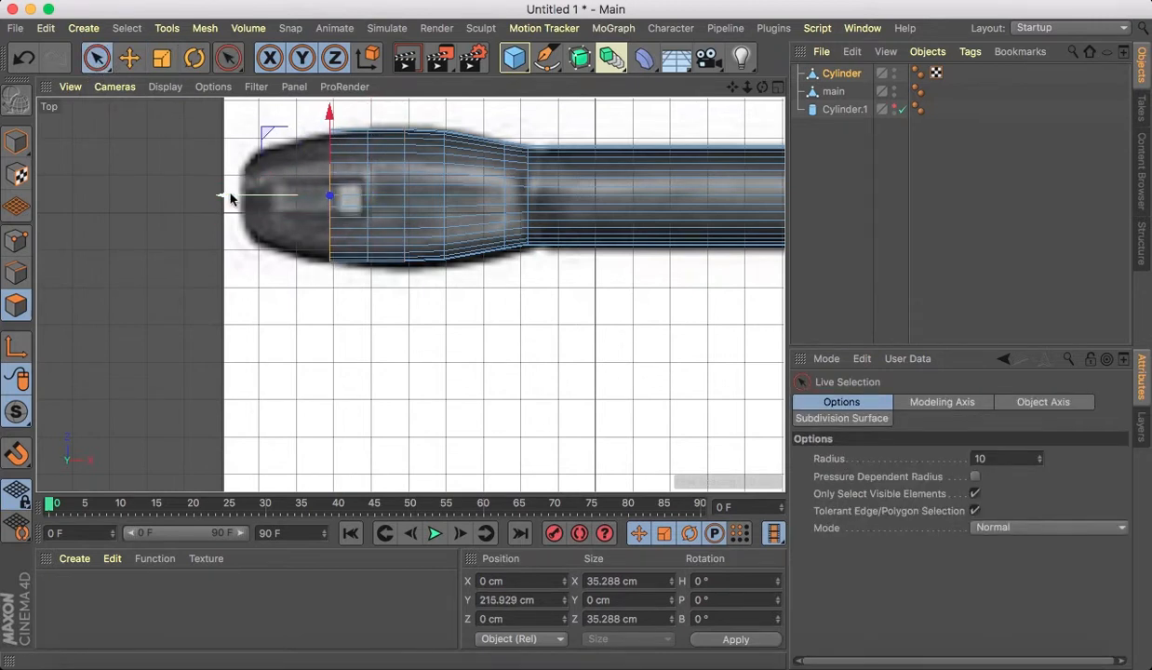
left_click(163, 56)
left_click_drag(371, 319, 302, 325)
left_click(95, 58)
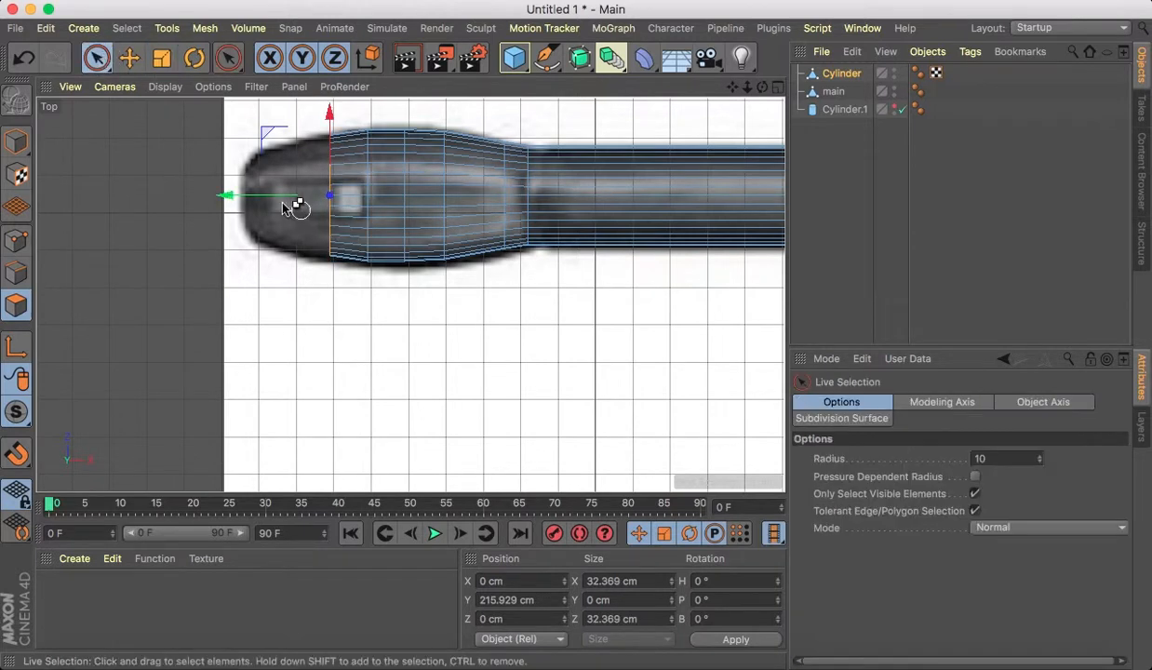
left_click_drag(226, 194, 177, 196)
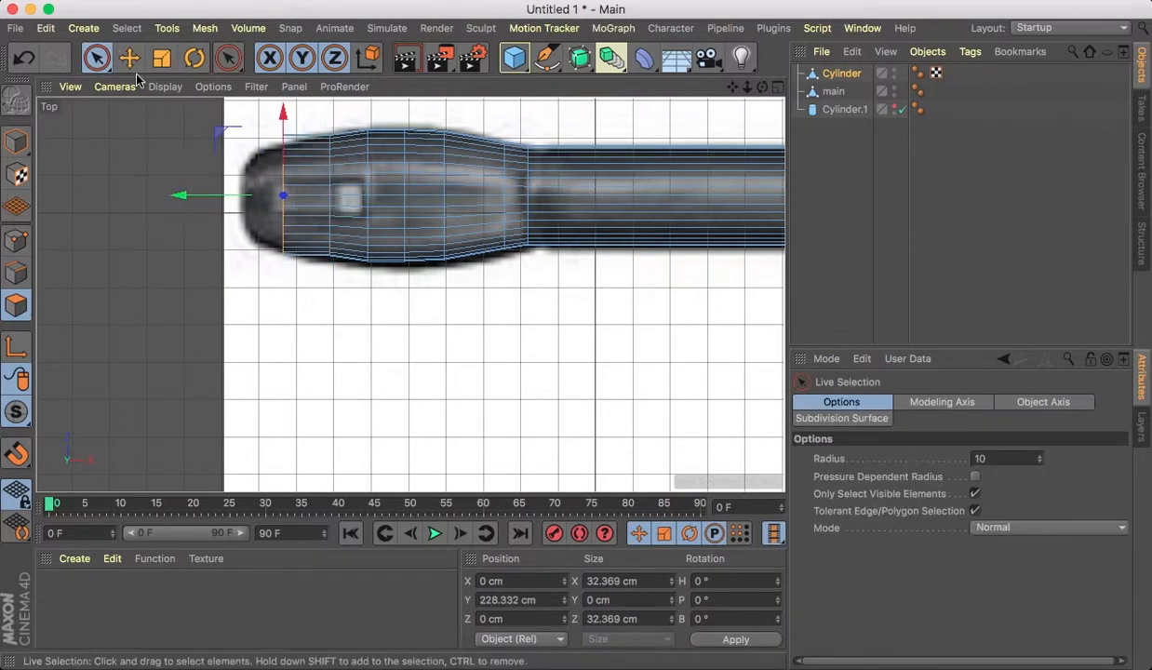
left_click(162, 58)
left_click_drag(366, 314, 193, 304)
Narrow the muzzle tip with two short extrusions: Y about 234.3 cm at 24.3 cm diameter, and Y about 237.3 cm at 20.8 cm.
left_click(95, 58)
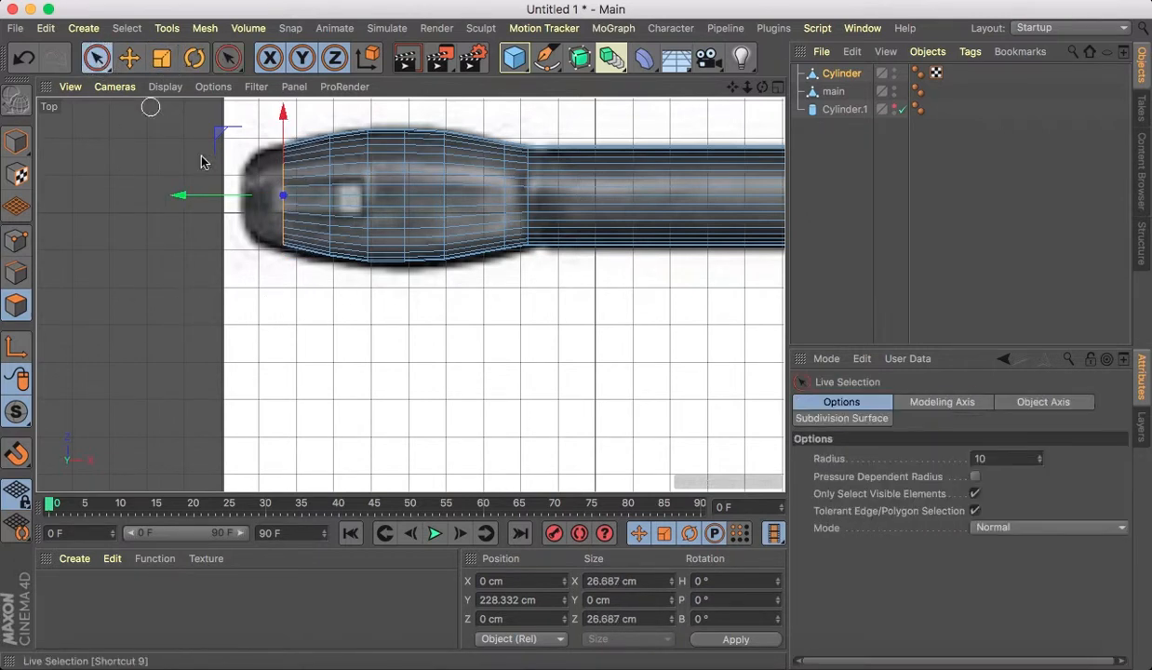
left_click_drag(206, 195, 185, 205)
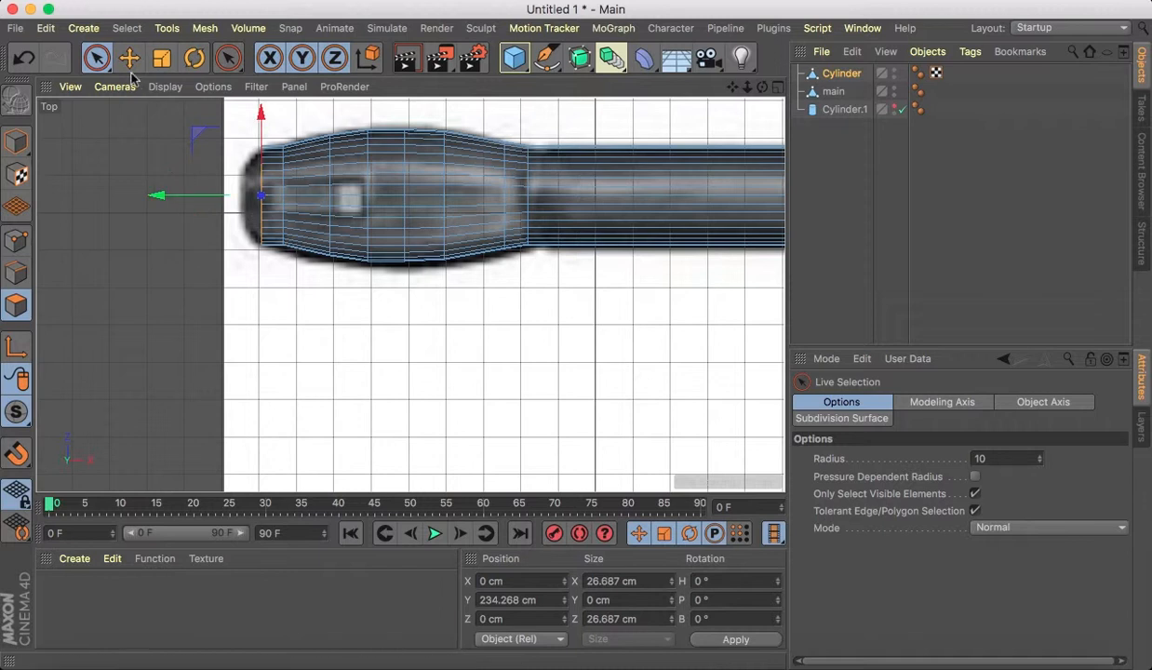
left_click(161, 57)
left_click_drag(314, 316, 239, 314)
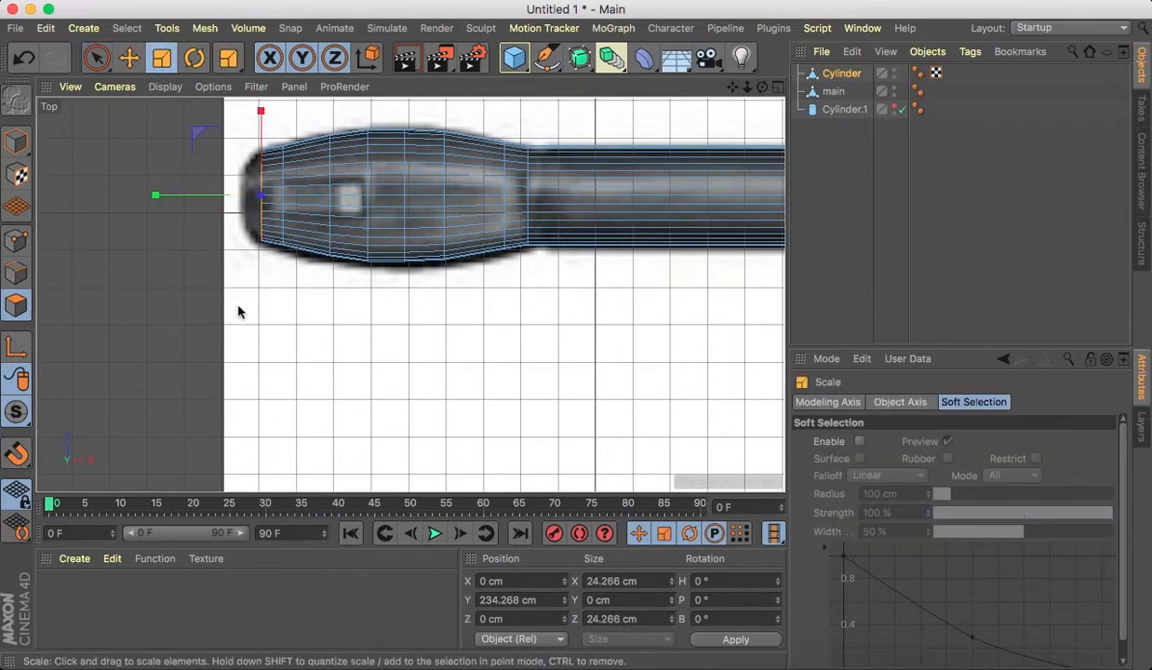
left_click(97, 57)
left_click_drag(163, 196, 154, 198)
left_click(162, 57)
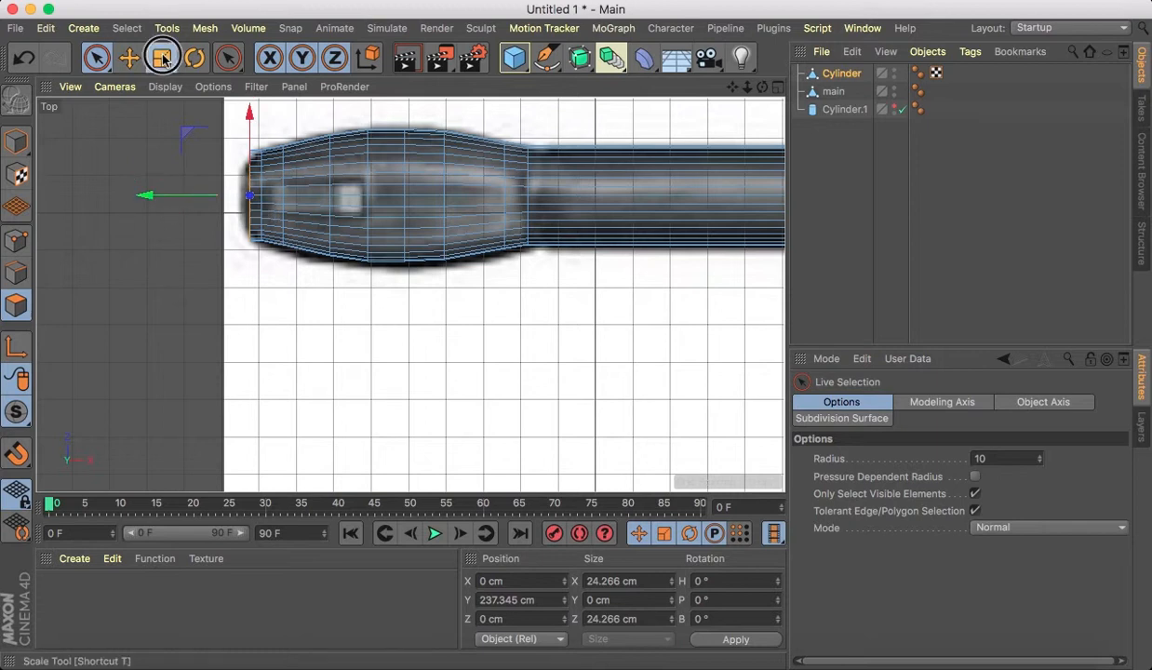
left_click_drag(372, 352, 219, 327)
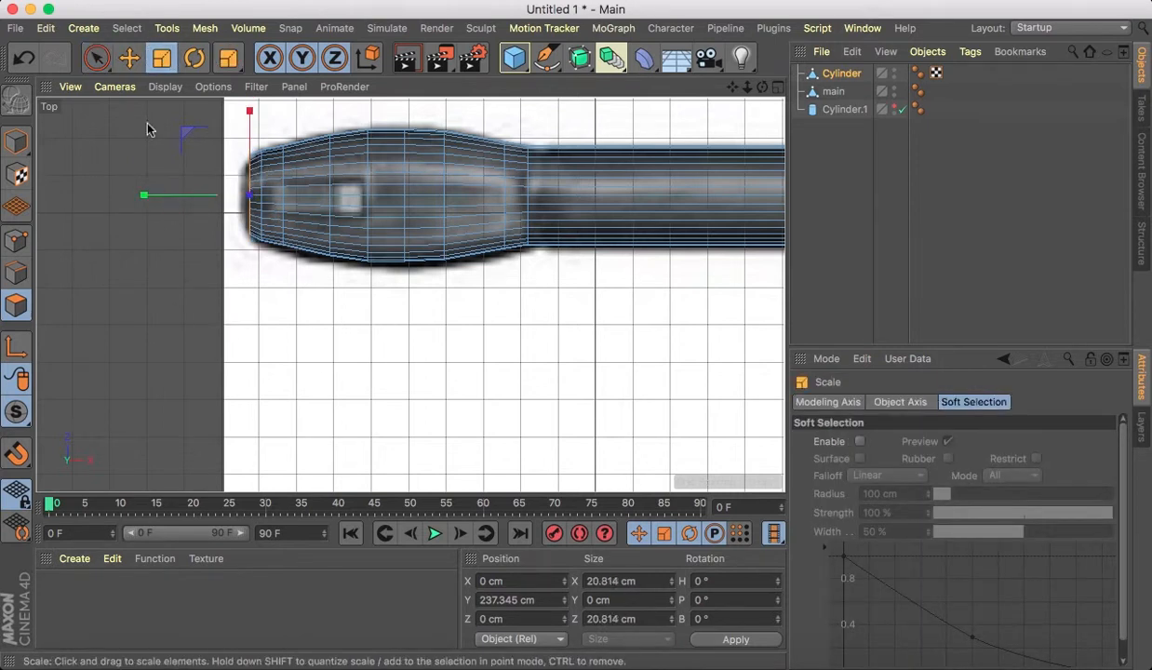
Finish the rounded muzzle tip by extruding the end cap to Y about 239.2 cm and scaling it to about 15.8 cm diameter.
left_click(96, 57)
left_click_drag(170, 195, 161, 195)
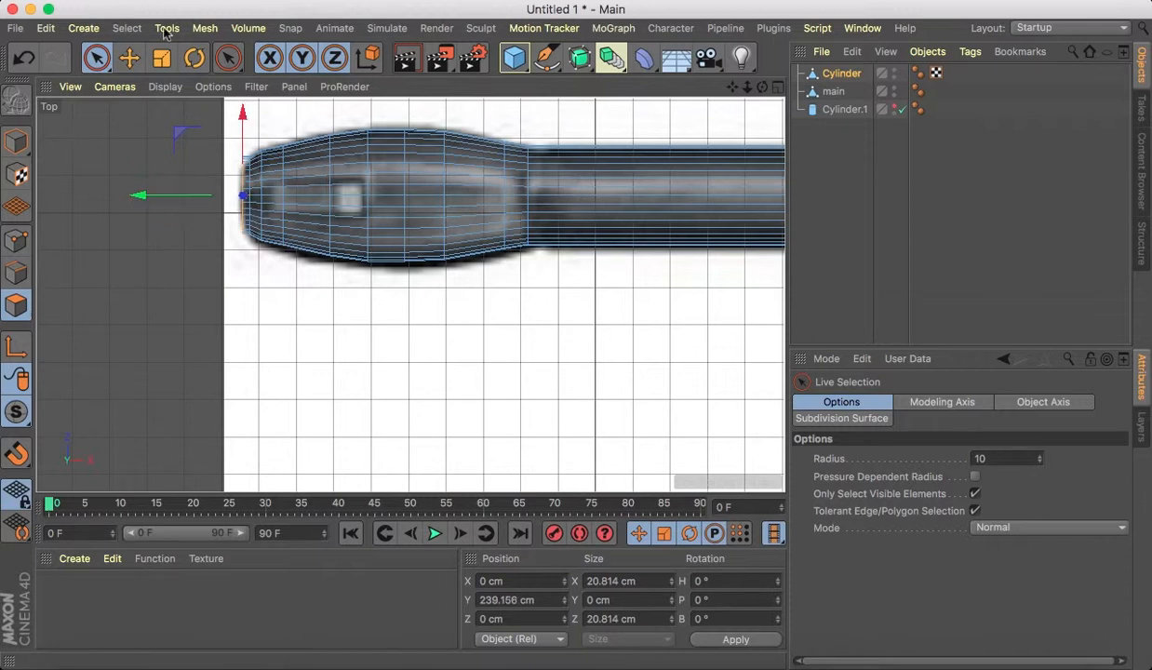
left_click(161, 58)
left_click_drag(295, 379, 115, 380)
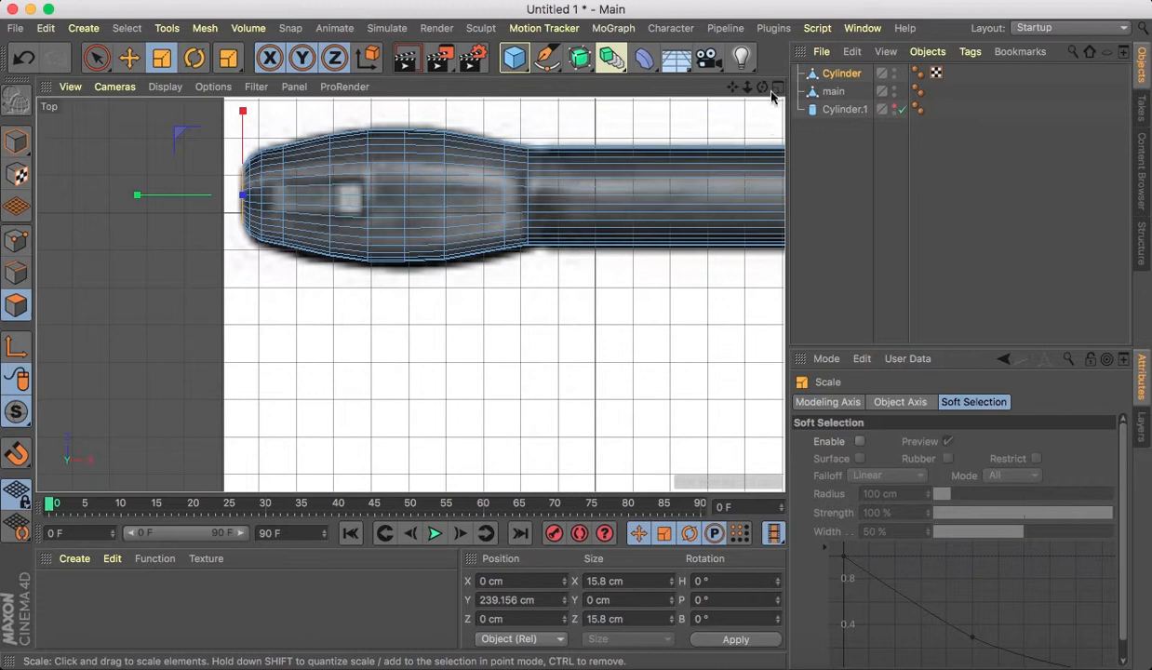
Show the whole blaster in a maximized Perspective view, return to Model mode and deselect the barrel.
left_click_drag(732, 86, 80, 111)
scroll(409, 295, "down", 5)
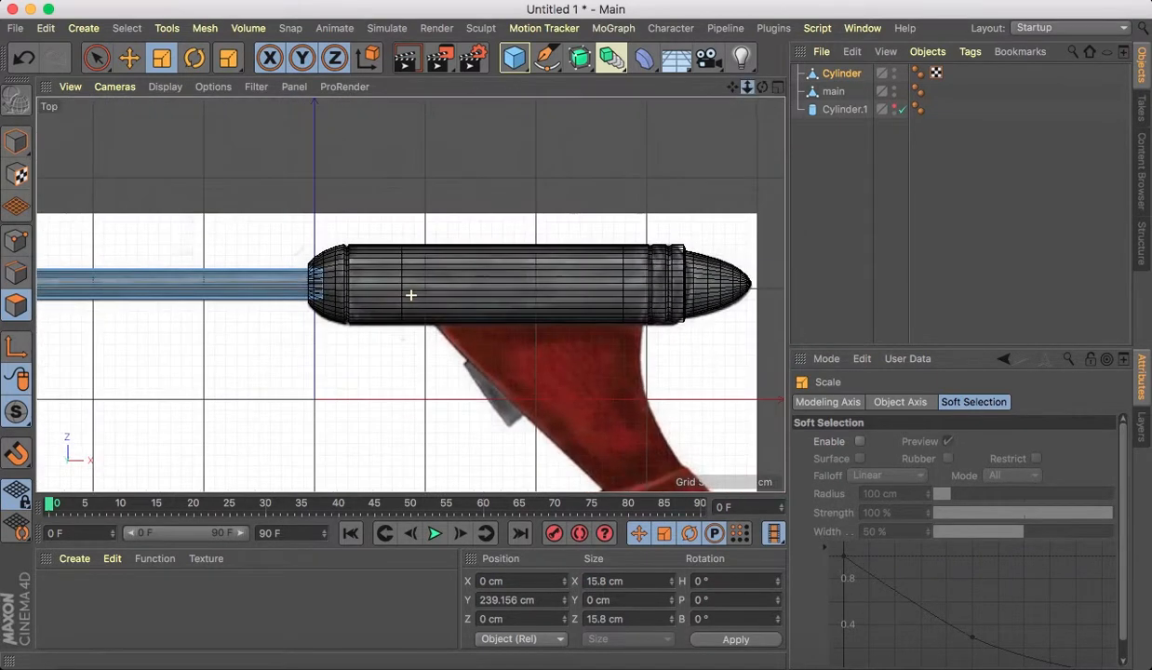
left_click_drag(733, 88, 963, 28)
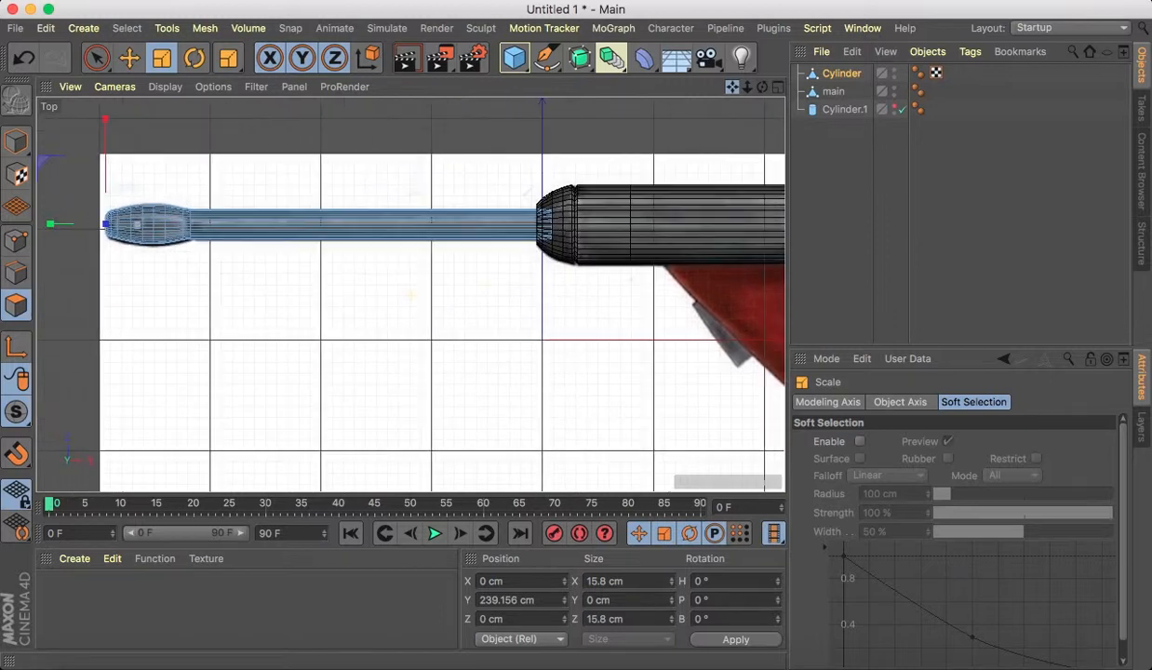
left_click(779, 88)
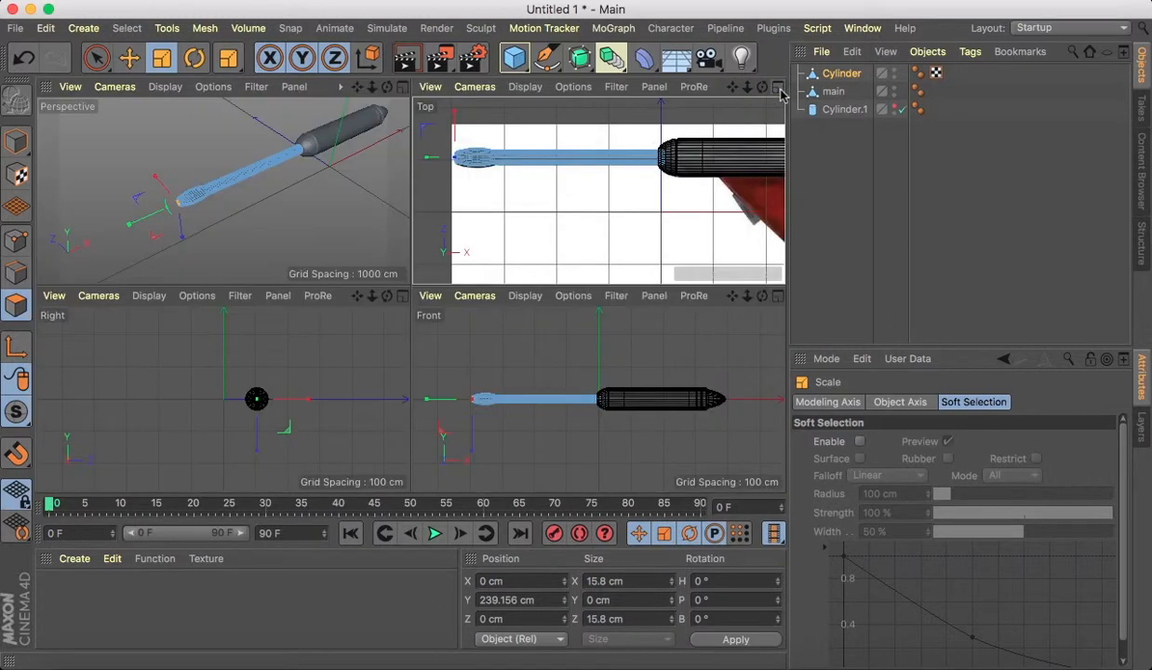
left_click(401, 88)
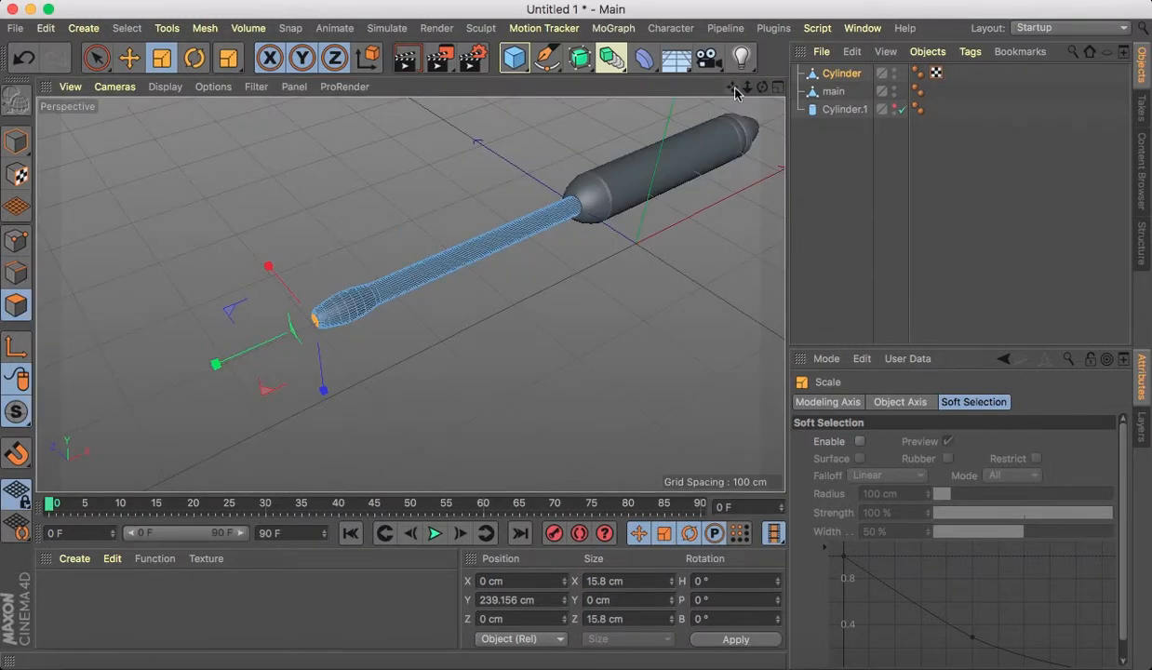
left_click_drag(733, 87, 675, 116)
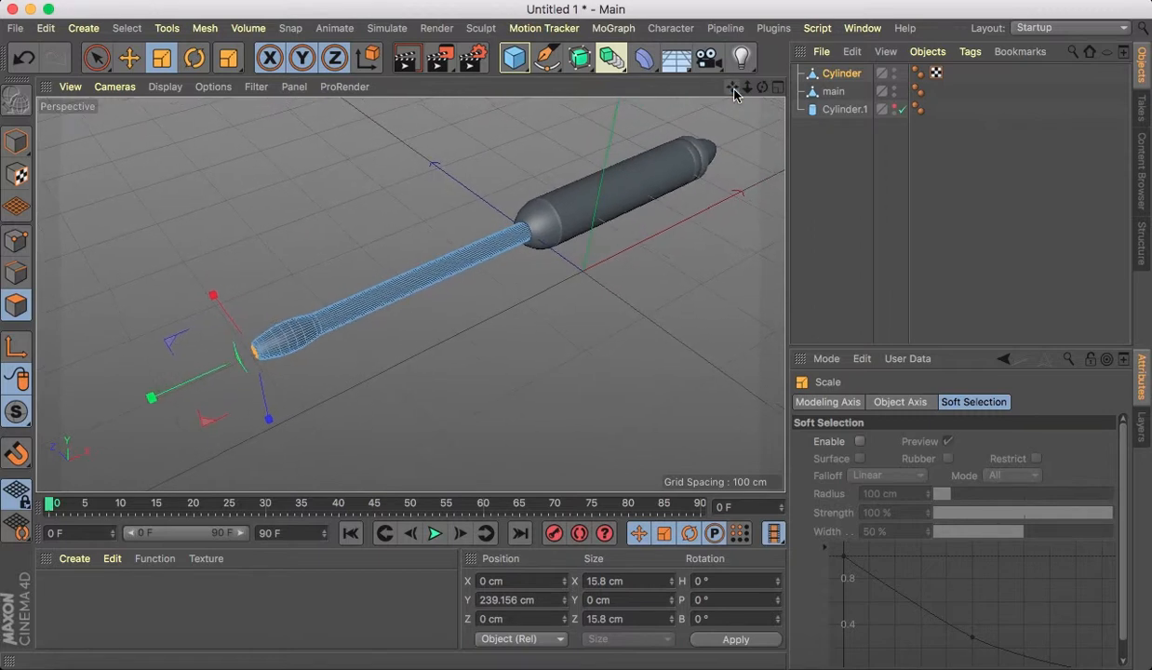
left_click(16, 140)
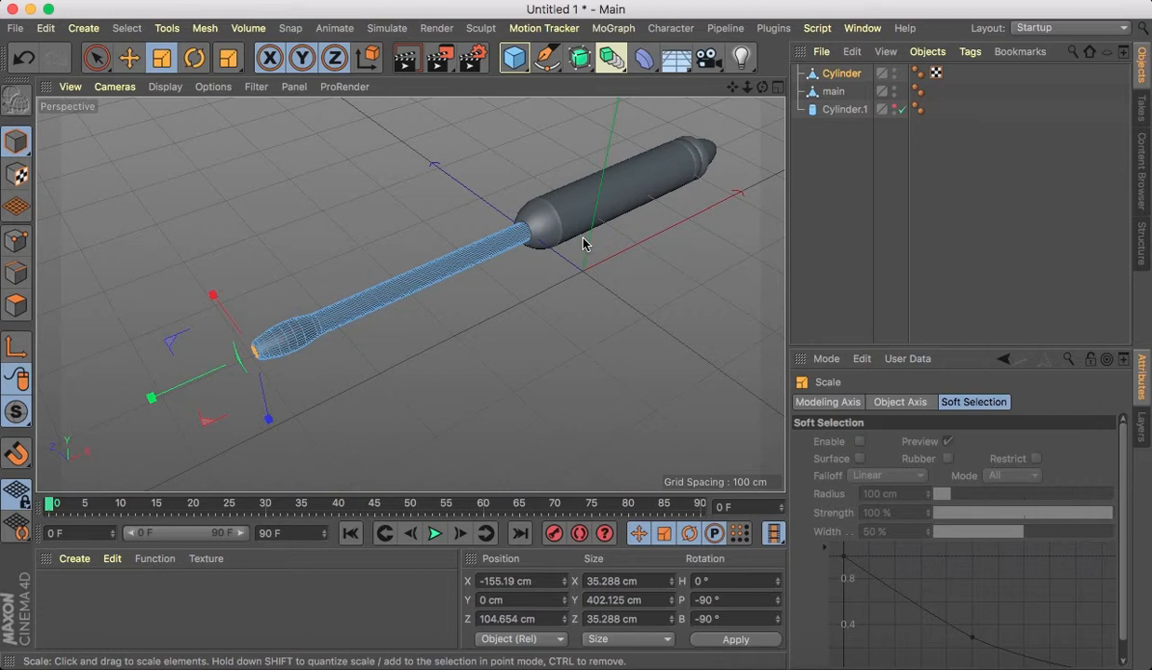
left_click(720, 241)
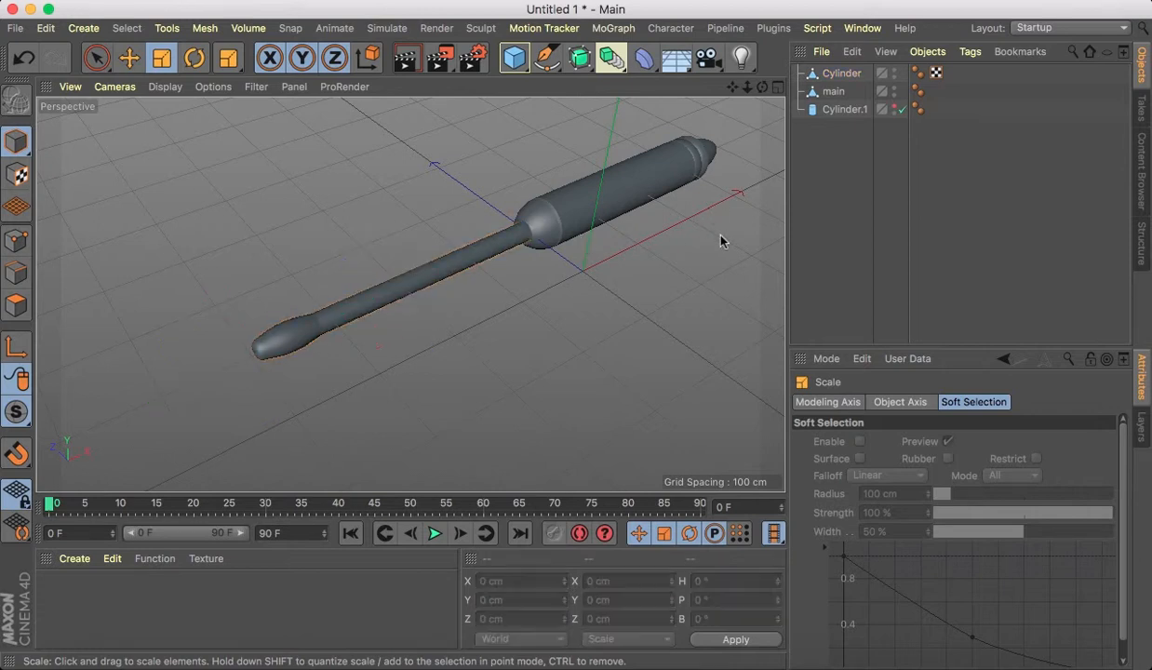
Hide the finished barrel and show the spare cylinder copy where the barrel meets the main body.
left_click_drag(762, 87, 411, 295)
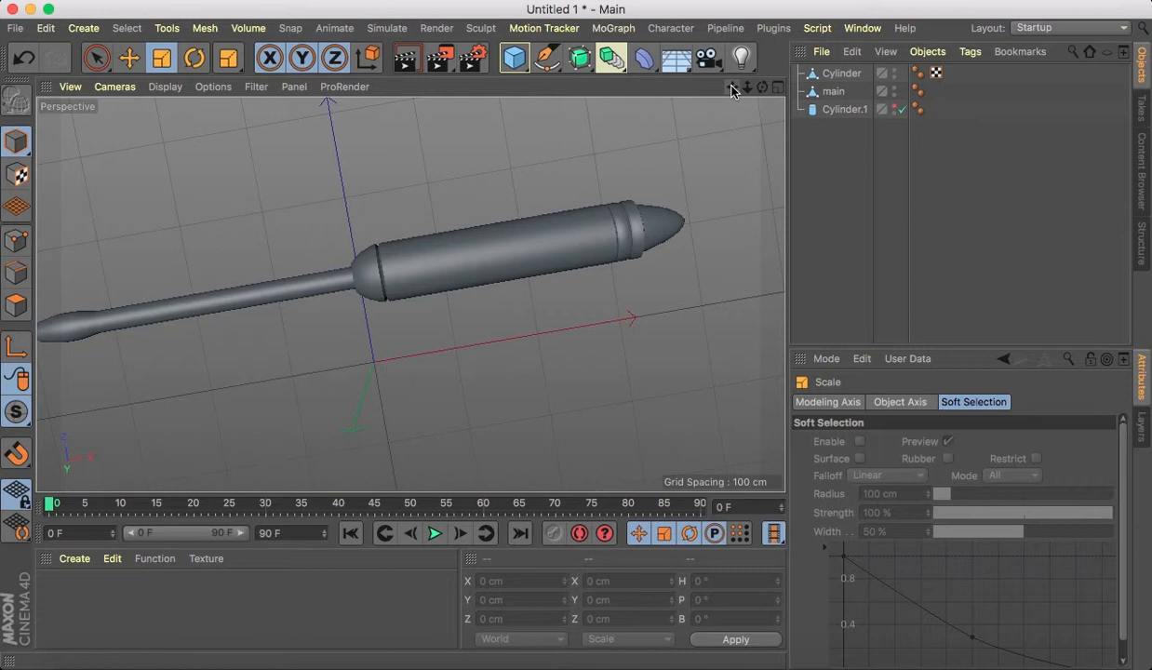
left_click_drag(732, 88, 411, 295)
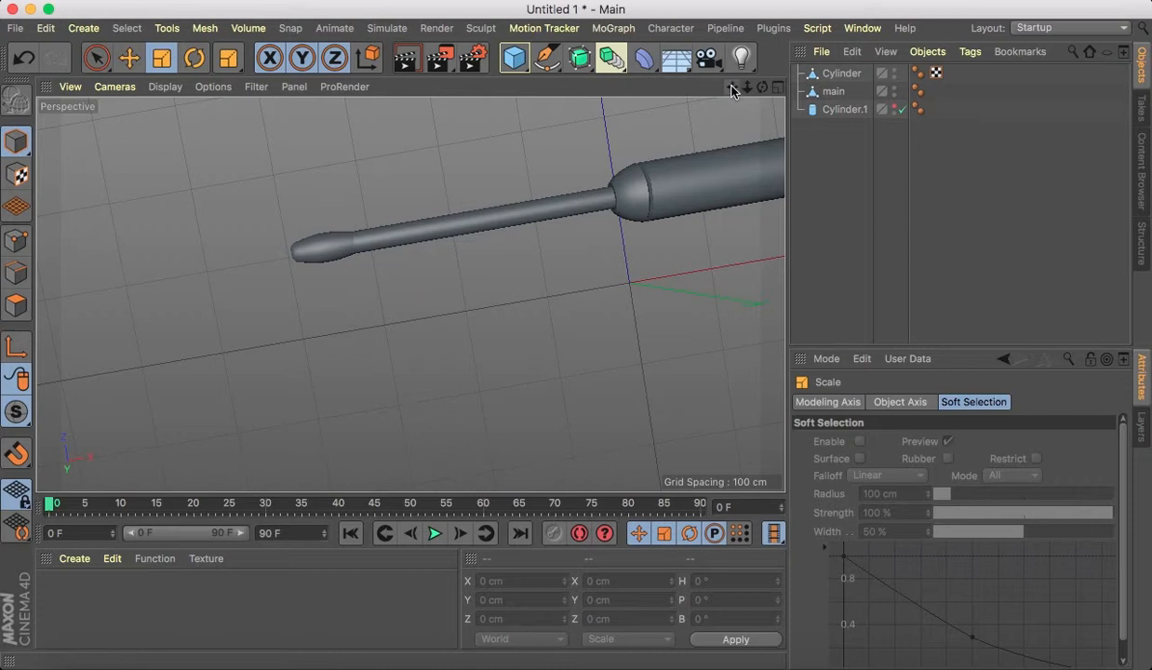
left_click_drag(732, 87, 411, 295)
scroll(410, 295, "up", 4)
left_click_drag(733, 88, 411, 295)
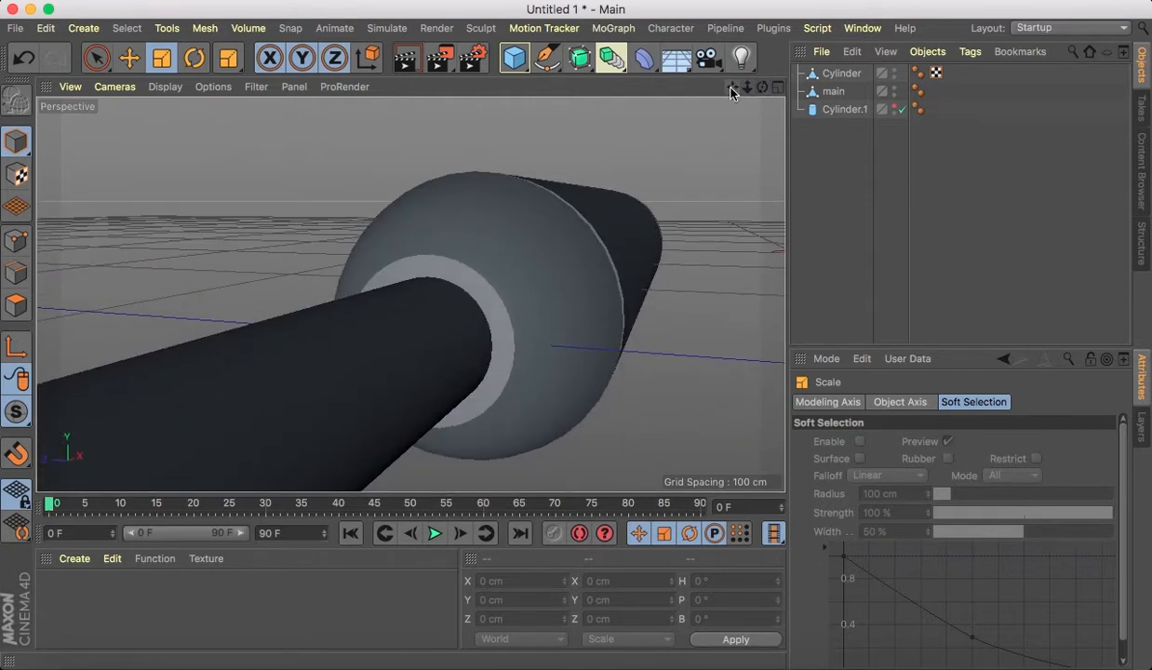
left_click_drag(750, 89, 411, 296)
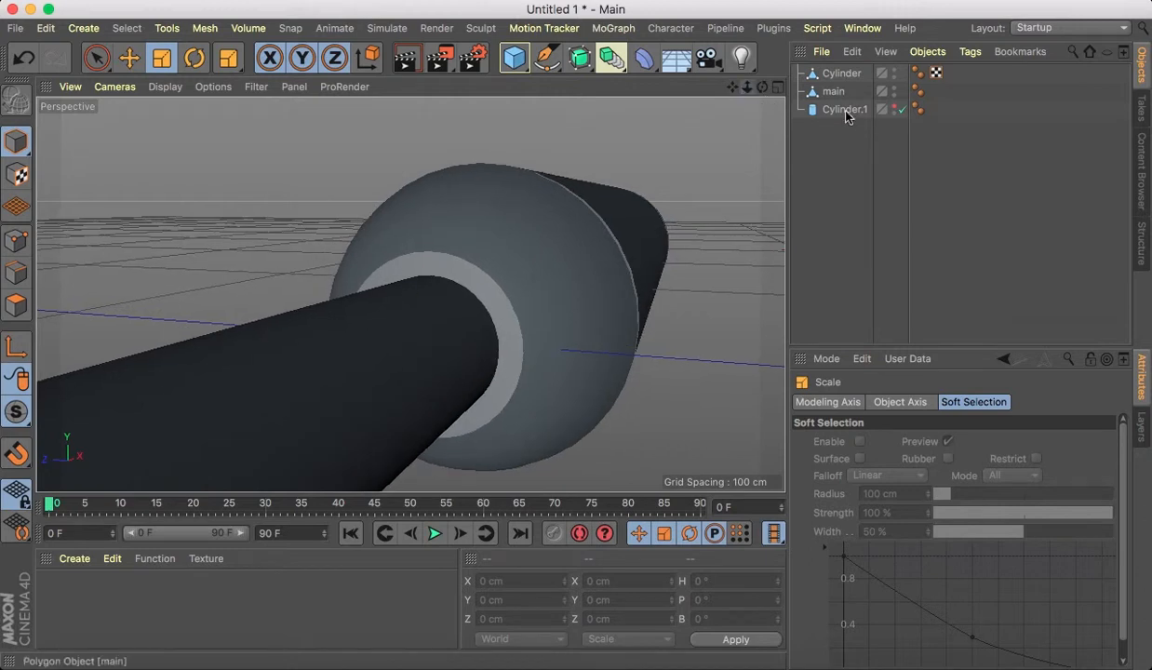
left_click(894, 70)
left_click(894, 69)
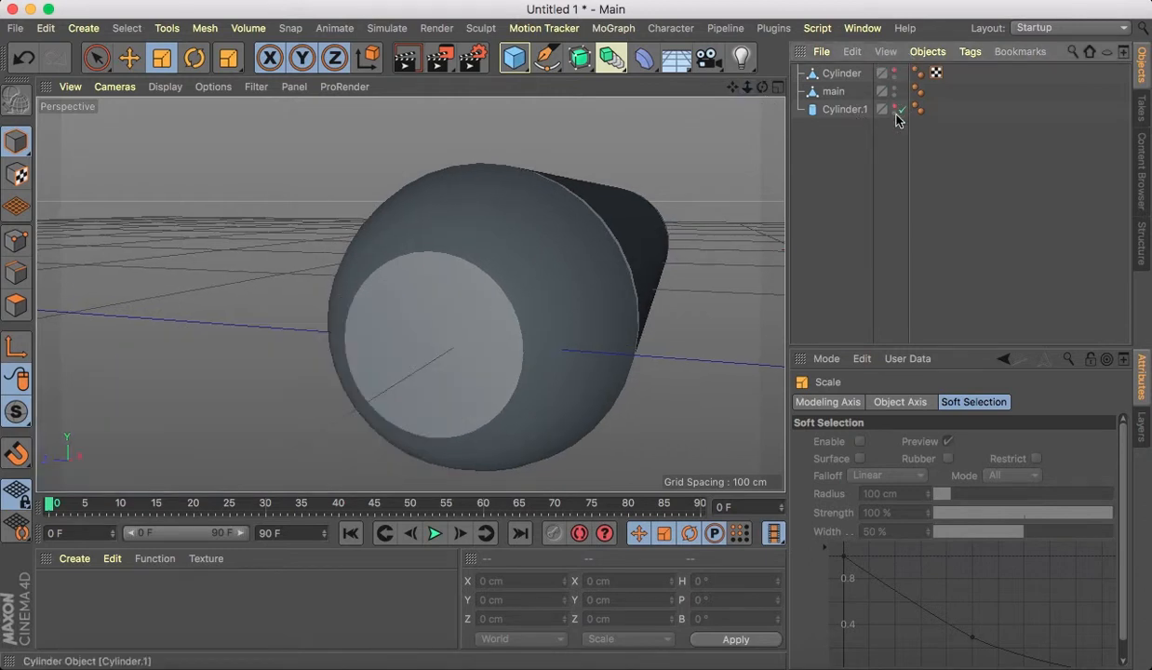
left_click(894, 109)
Widen the spare cylinder copy to a radius slightly over 15.2 cm, keeping it just inside the main body's flat front face.
left_click(330, 406)
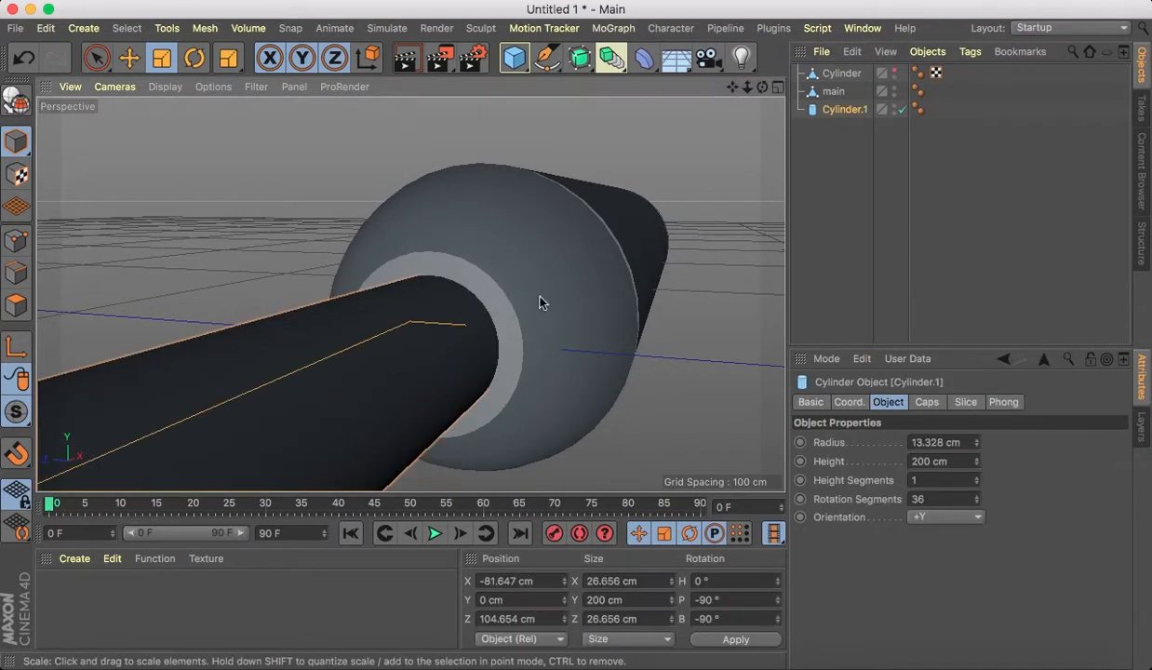
left_click_drag(747, 87, 633, 90)
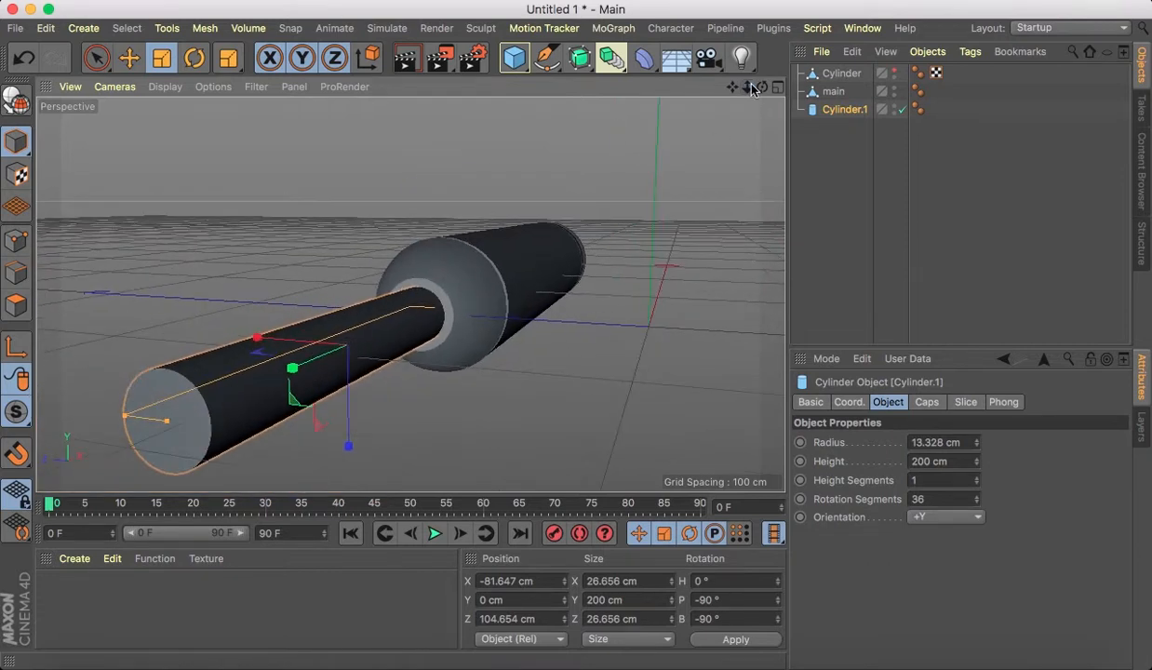
left_click_drag(127, 417, 117, 421)
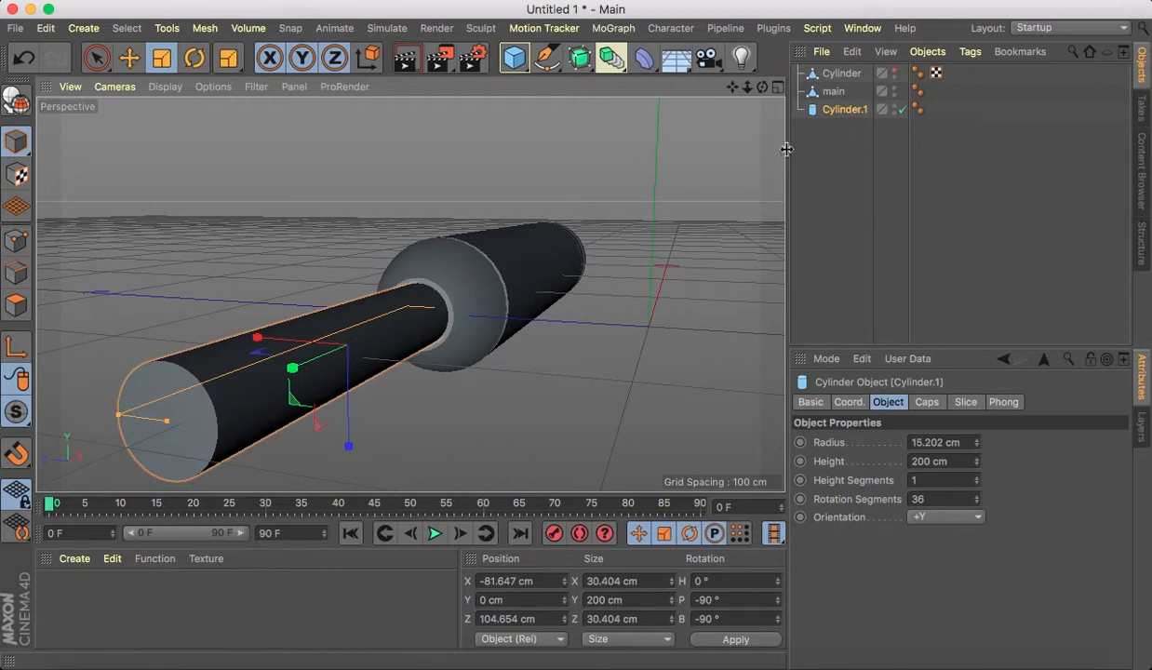
left_click_drag(608, 62, 857, 287)
left_click_drag(116, 419, 113, 418)
left_click(916, 183)
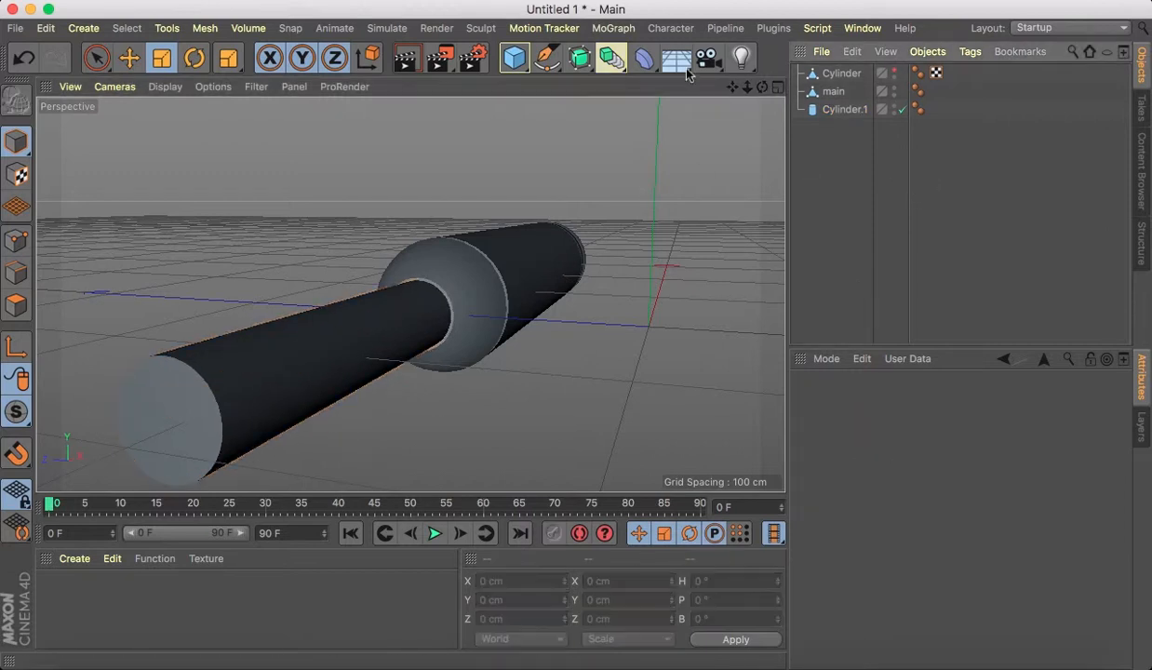
Add a Boole with A subtract B and nest the main body and cylinder copy in it, cutting a round hole in the body's front.
left_click_drag(608, 69, 1007, 87)
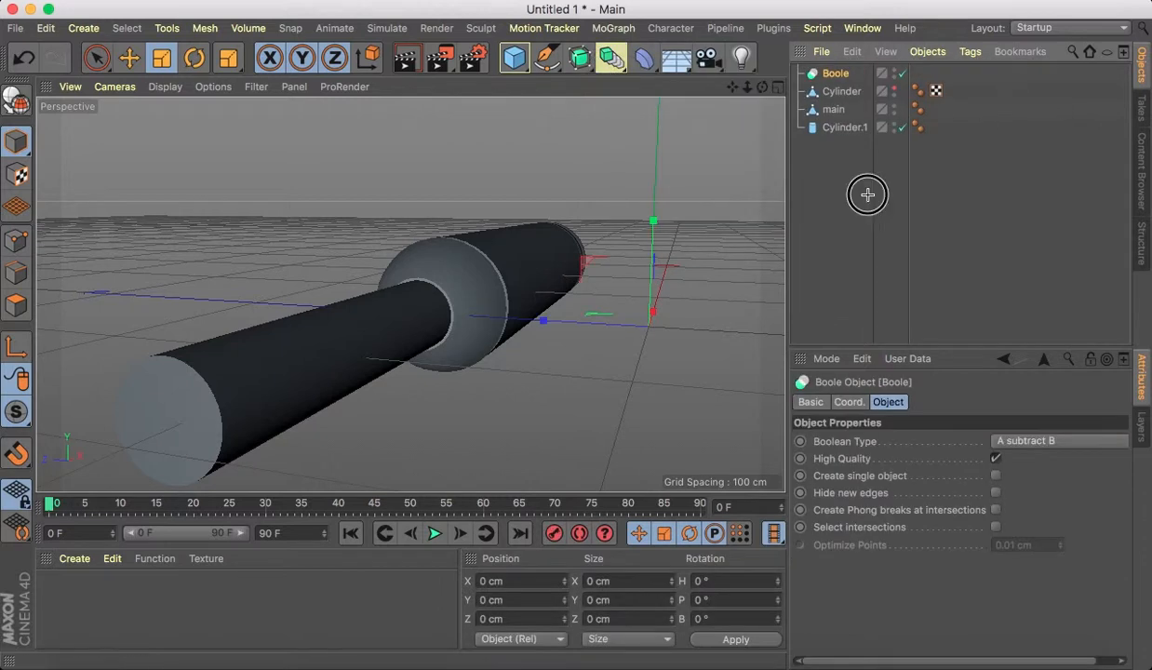
left_click_drag(869, 194, 835, 74)
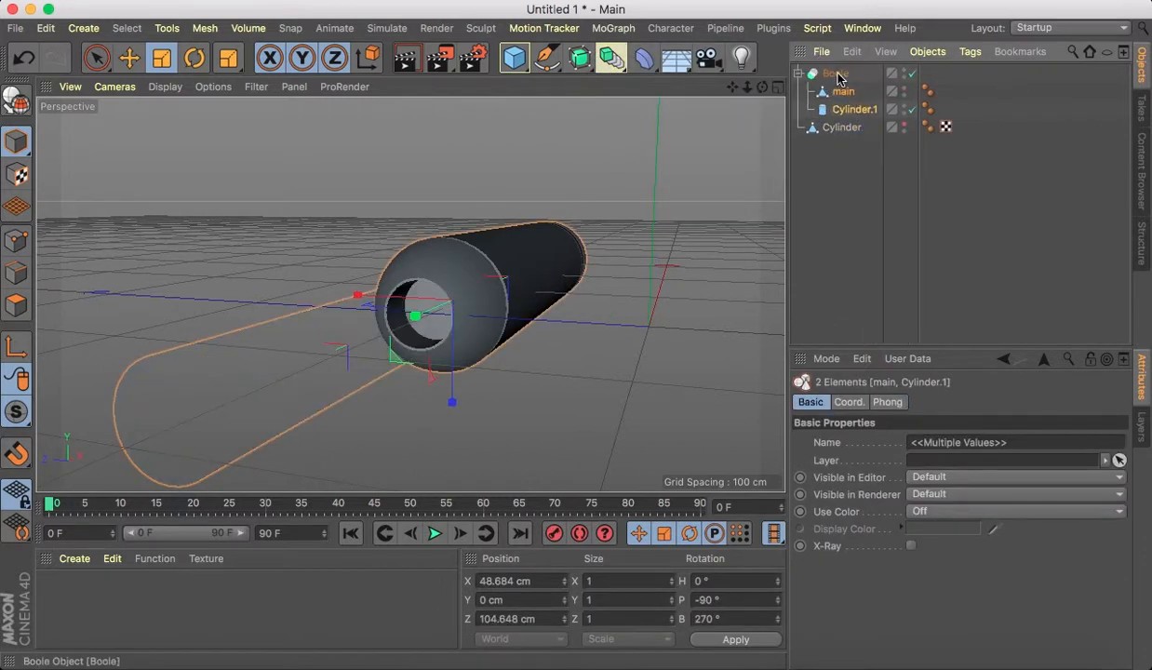
left_click(725, 272)
mouse_move(761, 87)
left_mouse_down()
mouse_move(707, 103)
mouse_move(760, 87)
left_mouse_up()
Make the Boole editable, merge it with its parts using Connect Objects + Delete, and rename the merged object "main bit".
left_click(797, 72)
left_click(835, 73)
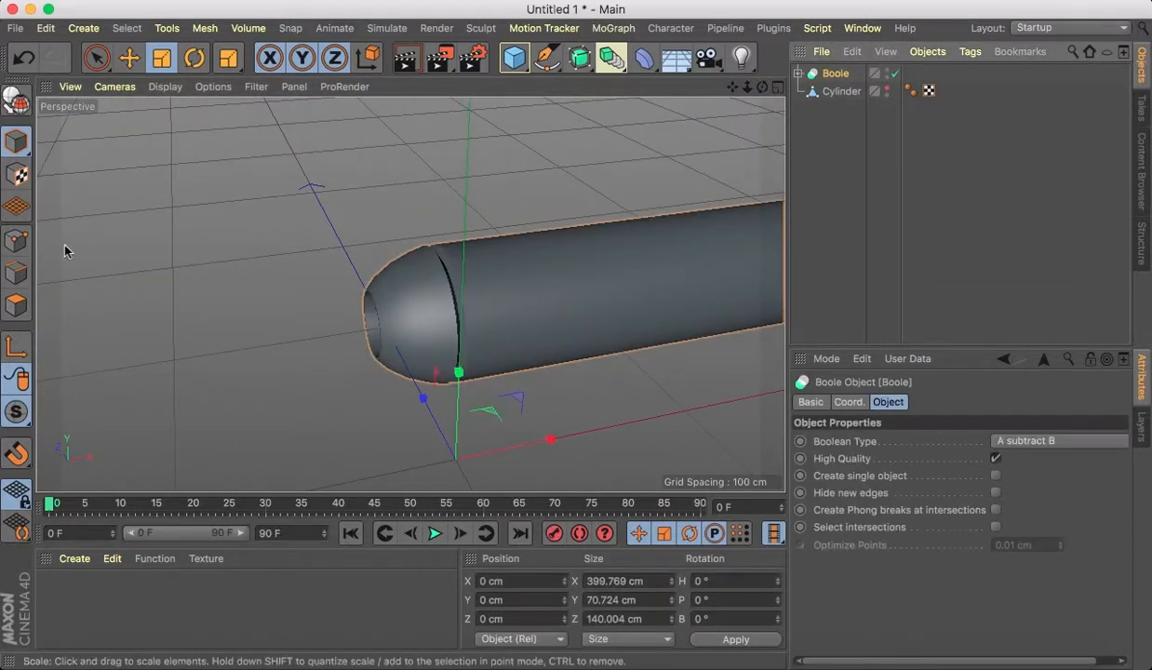
left_click(17, 98)
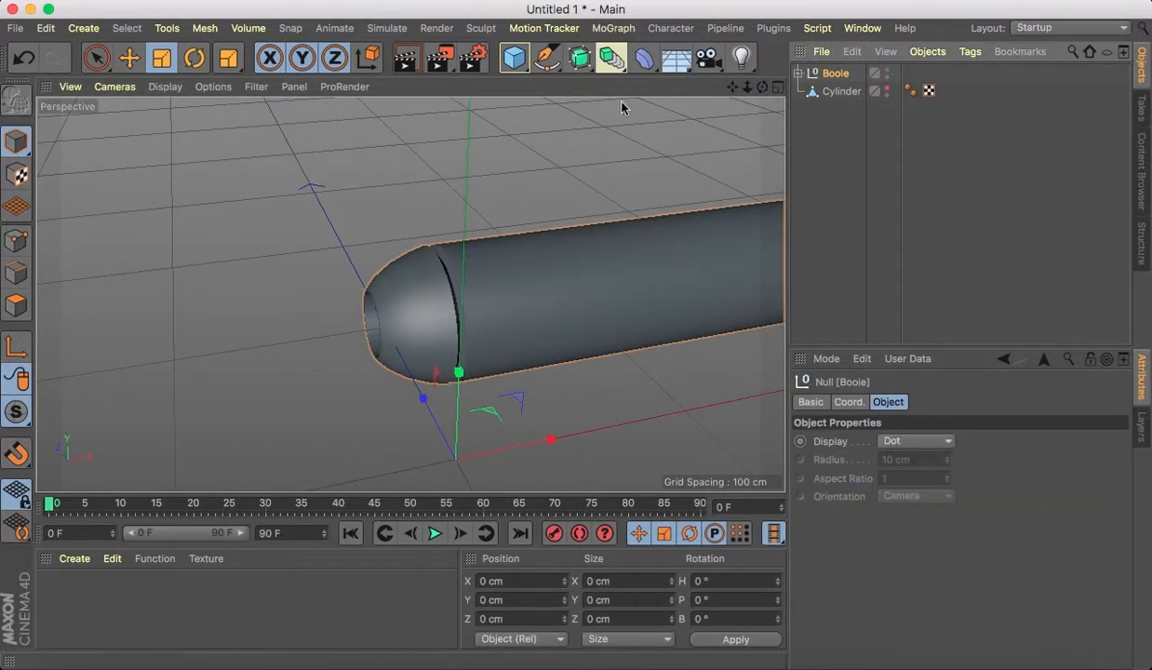
left_click(797, 72)
left_click_drag(1007, 115, 830, 76)
right_click(833, 79)
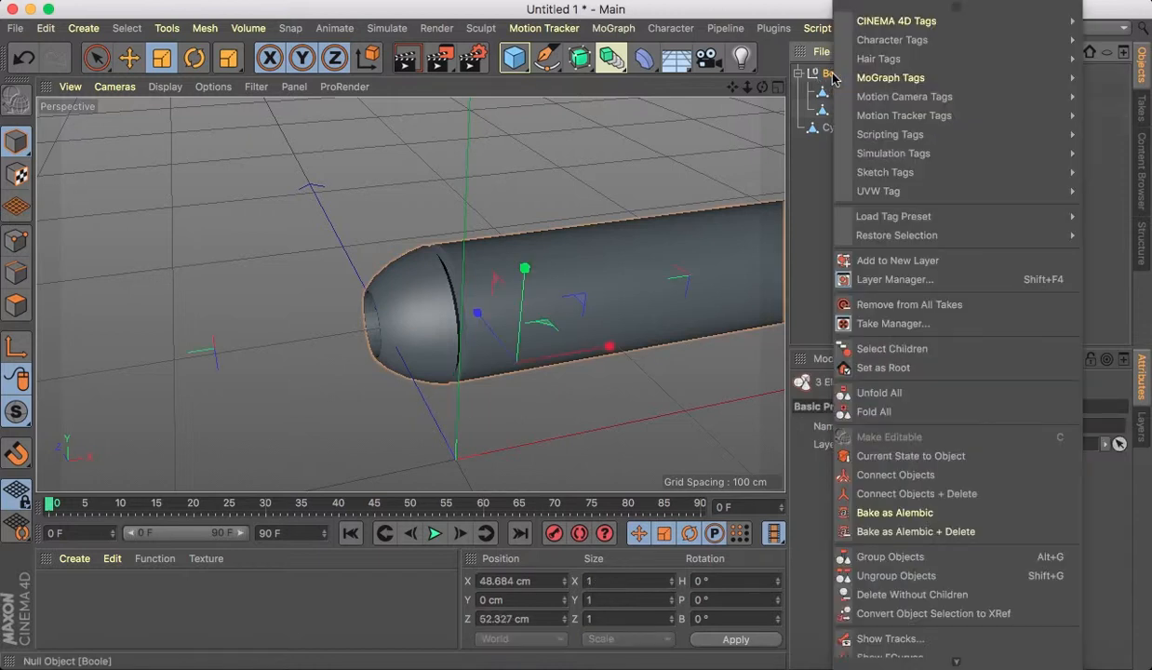
left_click(907, 493)
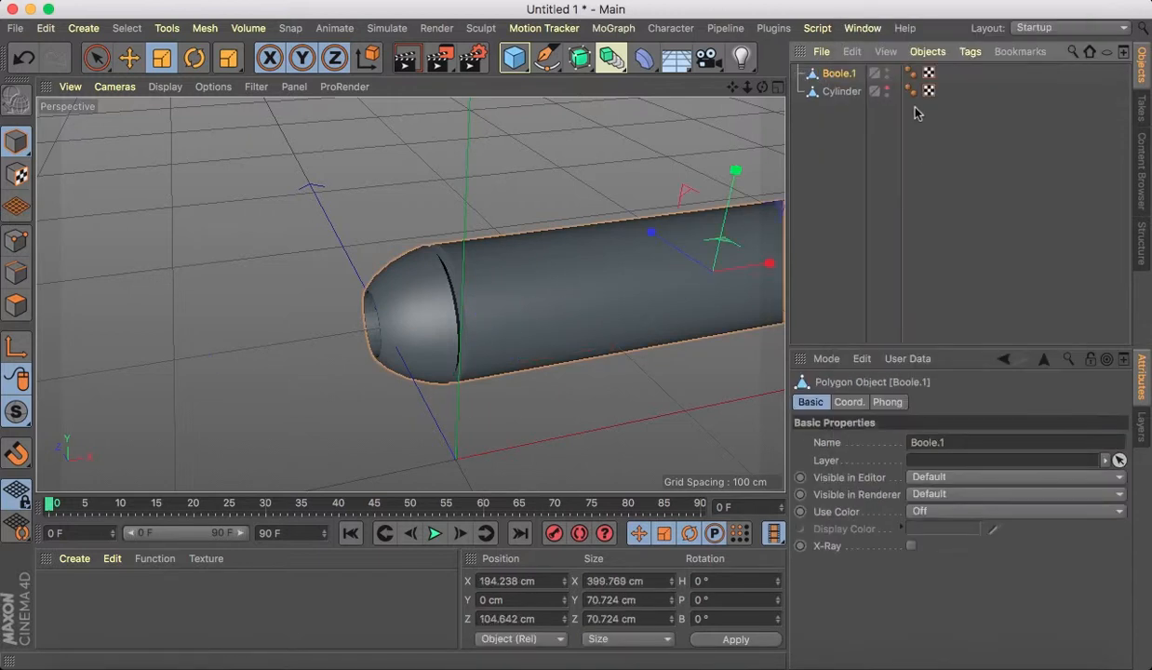
double_click(841, 74)
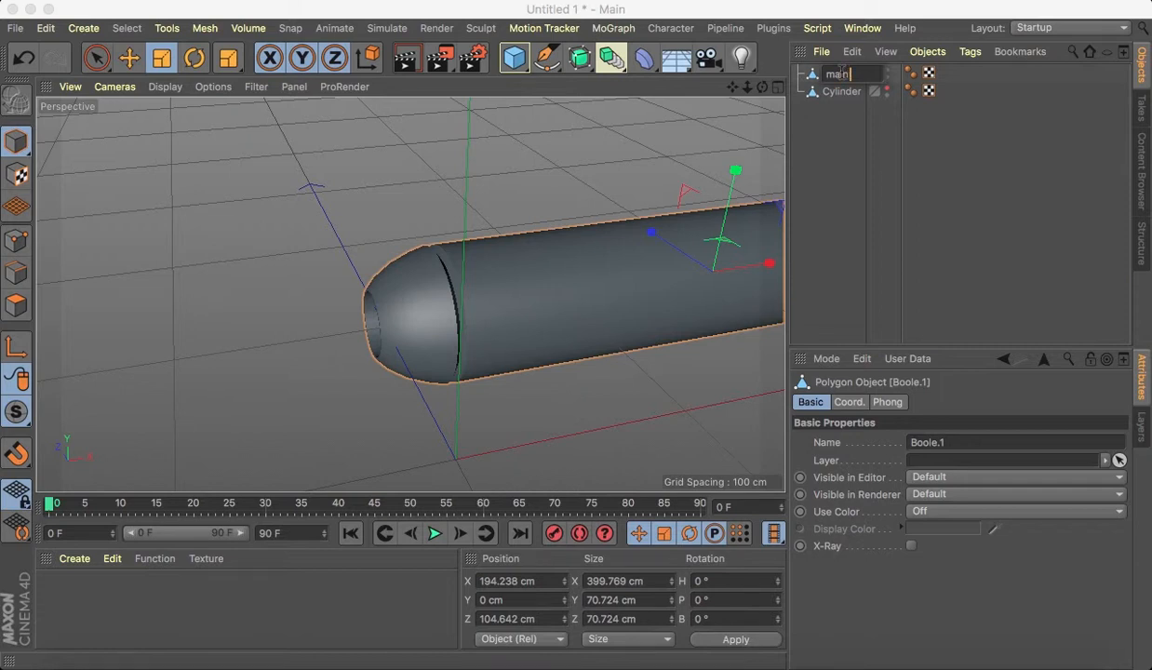
left_click(846, 169)
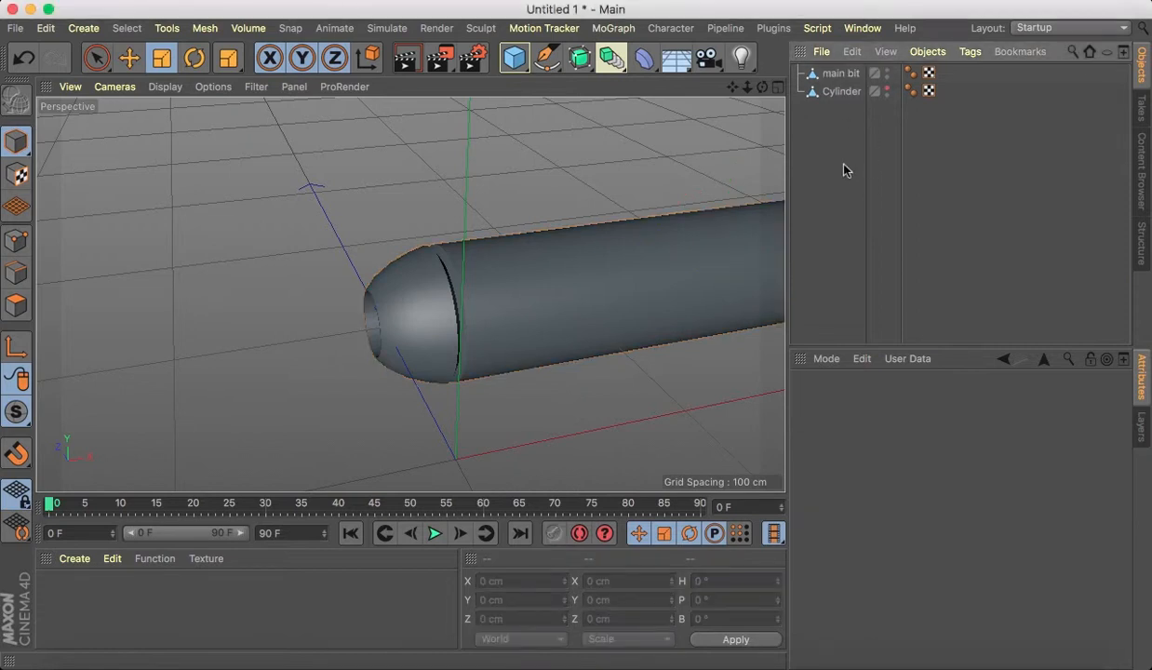
Delete the UVW tag from "main bit" and rename the barrel cylinder "front".
left_click(930, 73)
key("Delete")
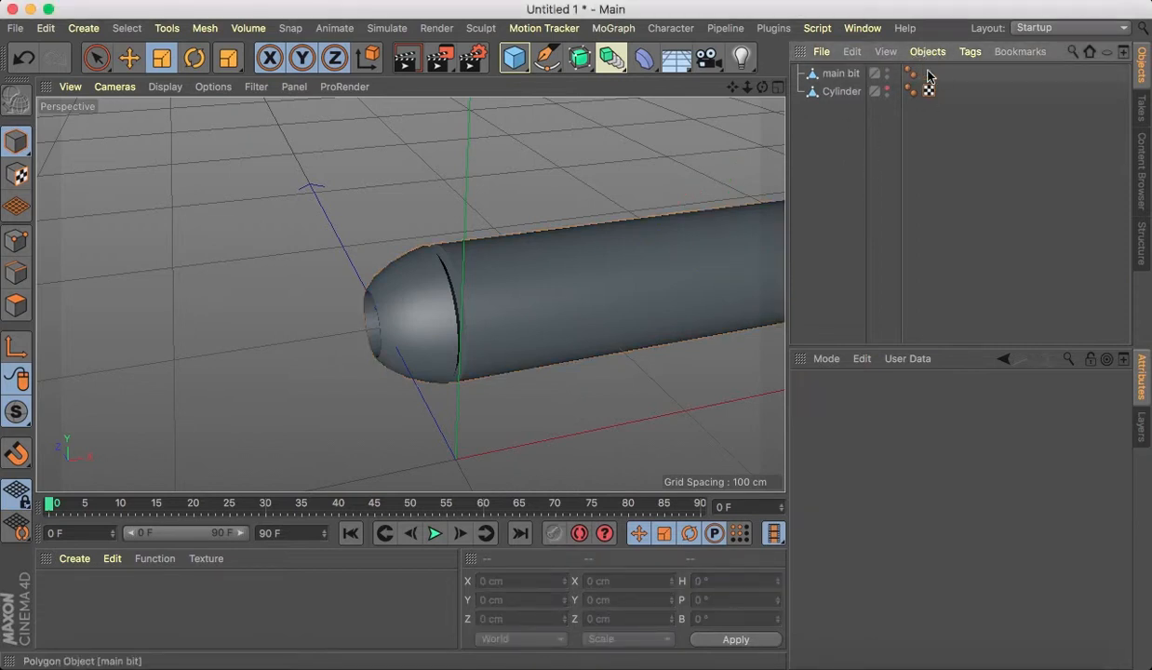
double_click(842, 91)
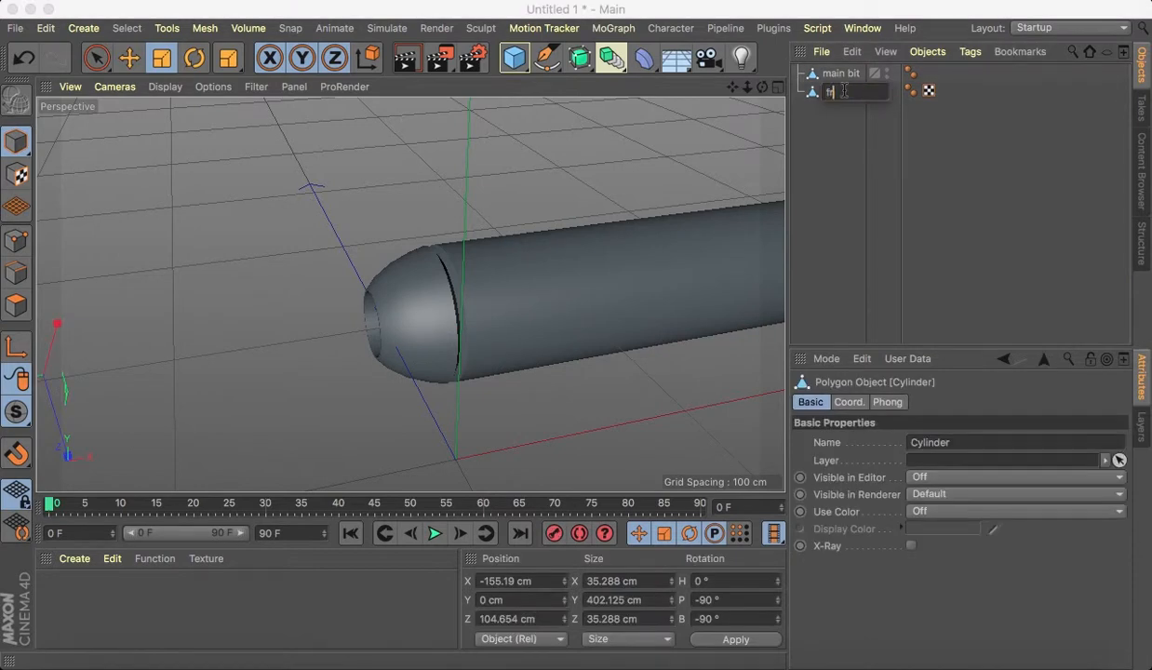
left_click(820, 124)
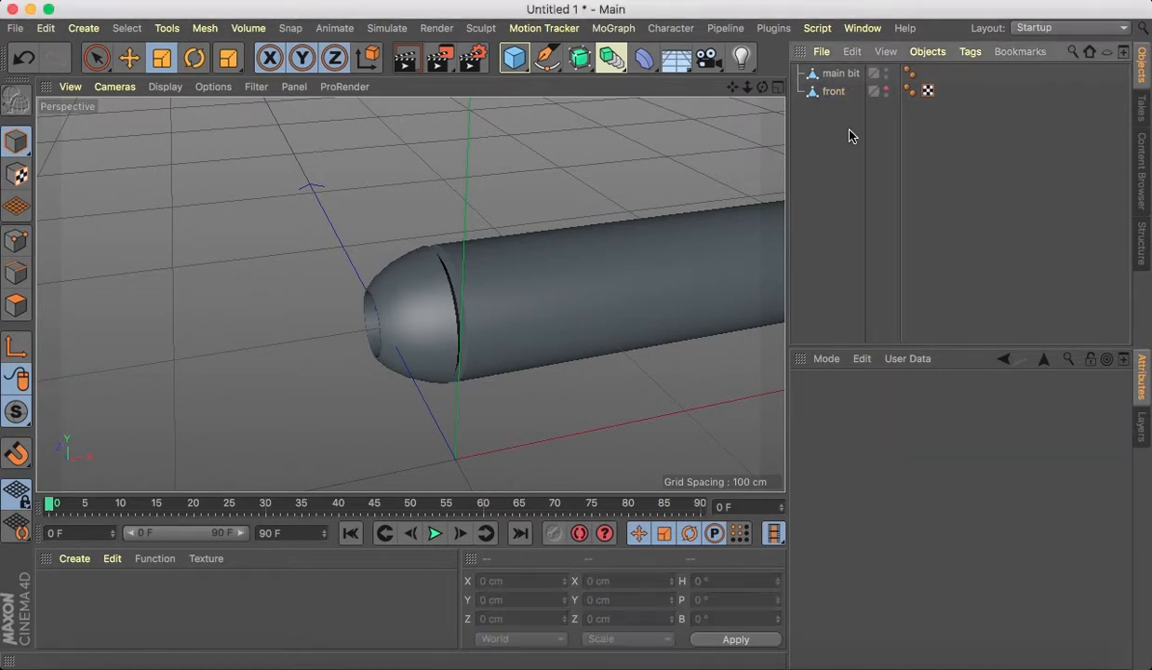
Delete the UVW tag from "front" and unhide it to check the barrel's fit in the main body's hole.
left_click(928, 91)
key("Delete")
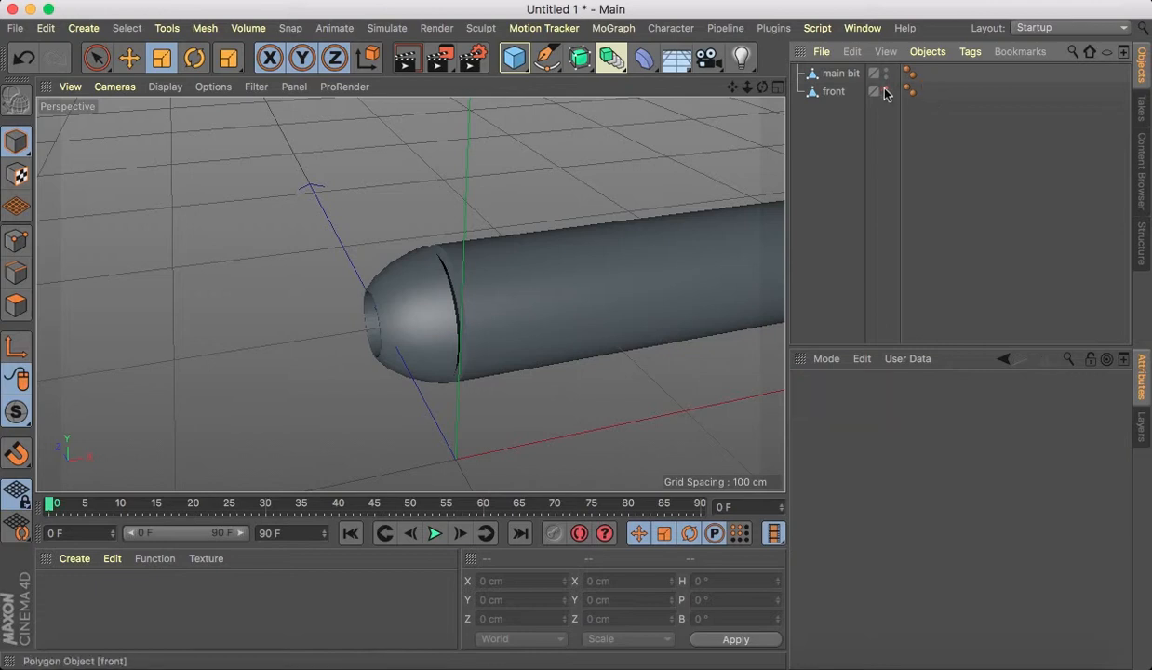
left_click(885, 89)
mouse_move(761, 86)
left_mouse_down()
mouse_move(688, 91)
mouse_move(766, 91)
left_mouse_up()
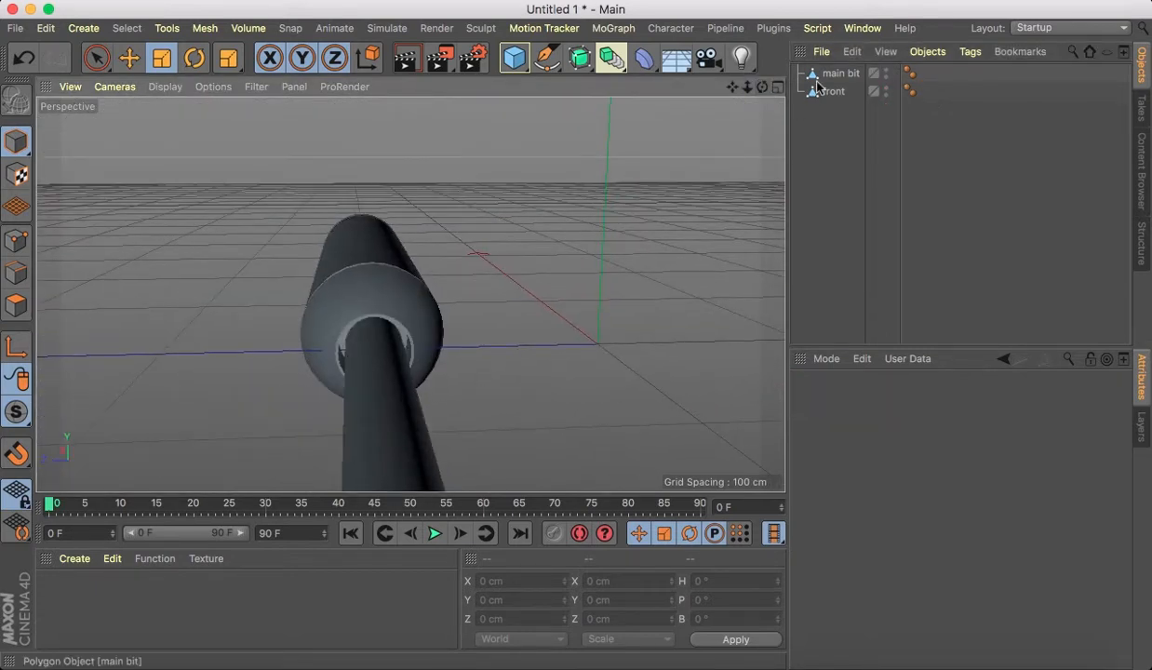
Undo the tag deletions, renames, object merge and conversion until the Boole is live again with its parametric cylinder inside.
key("super+z")
key("super+z")
key("super+z")
key("super+z")
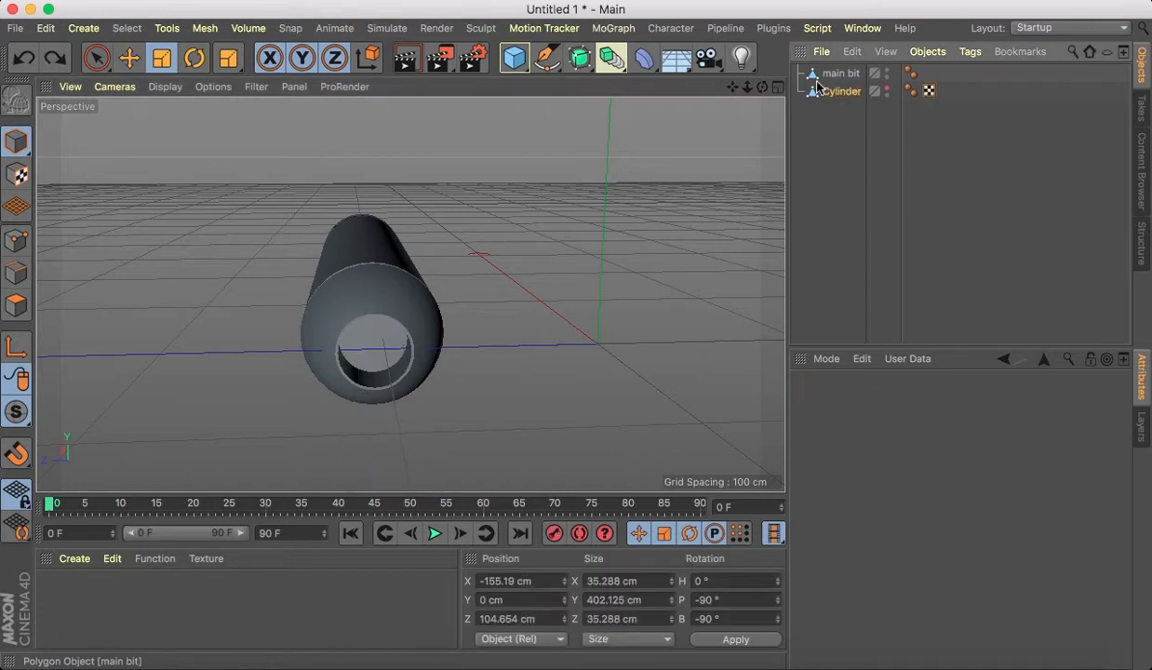
key("super+z")
key("super+z")
key("super+z")
key("super+z")
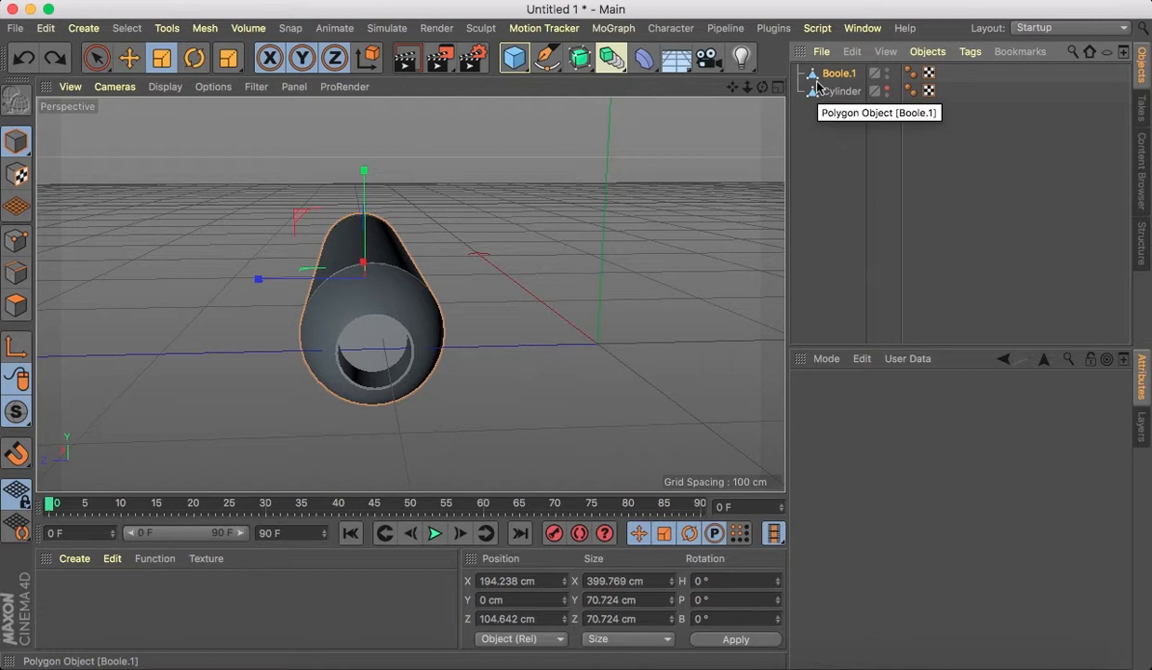
key("super+z")
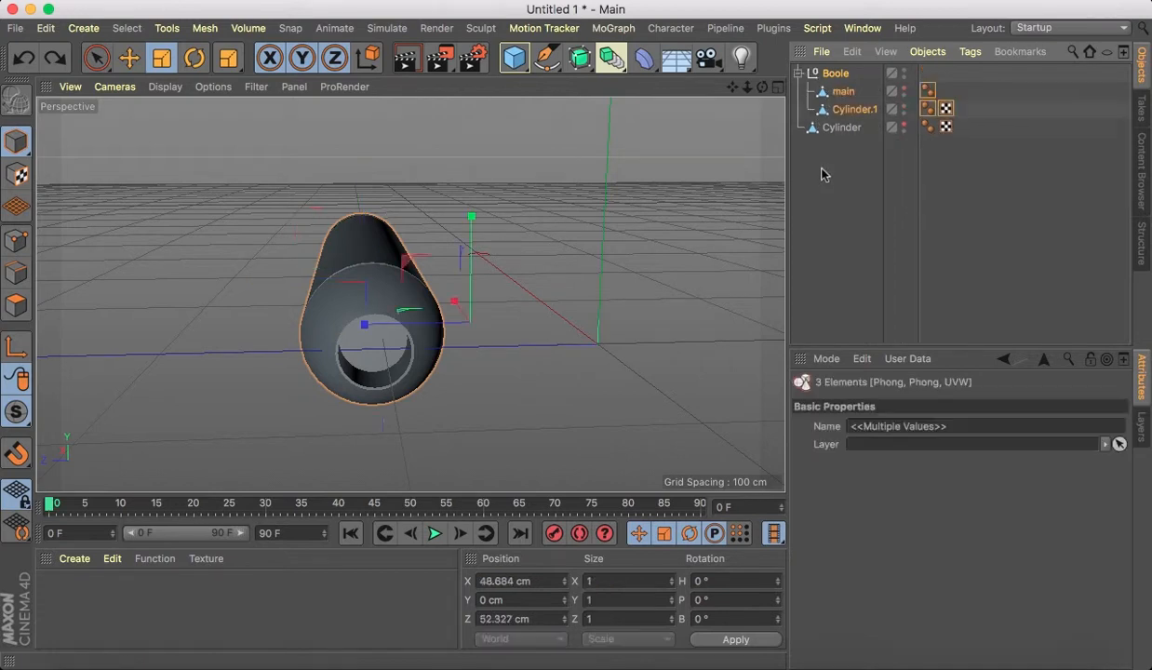
key("super+z")
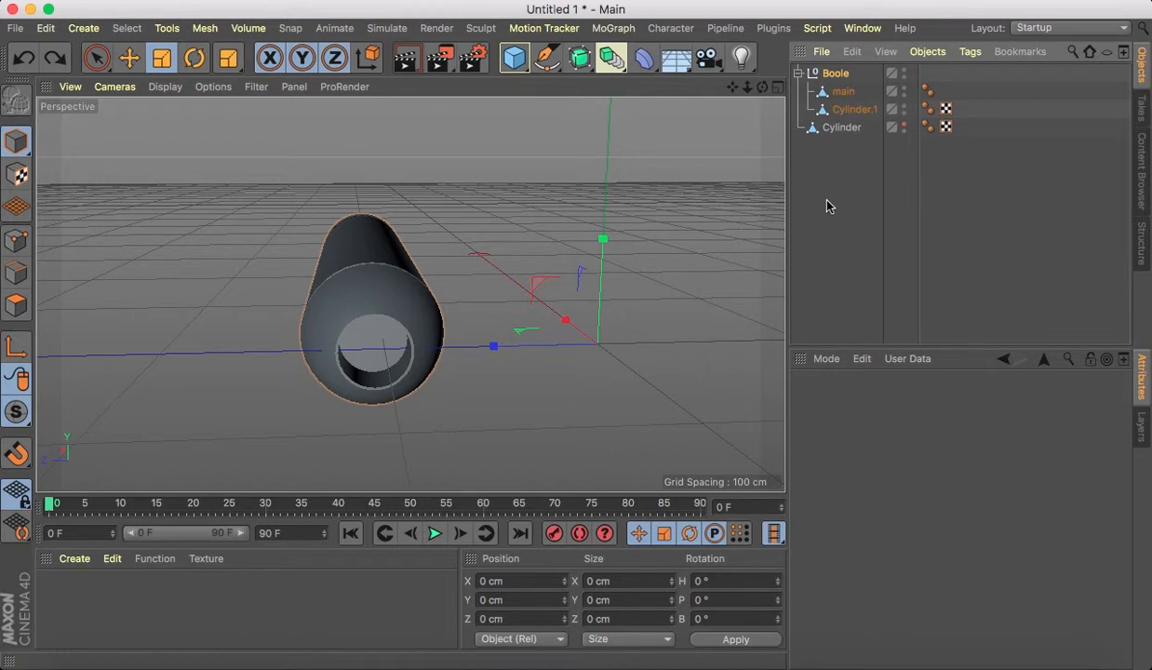
key("super+z")
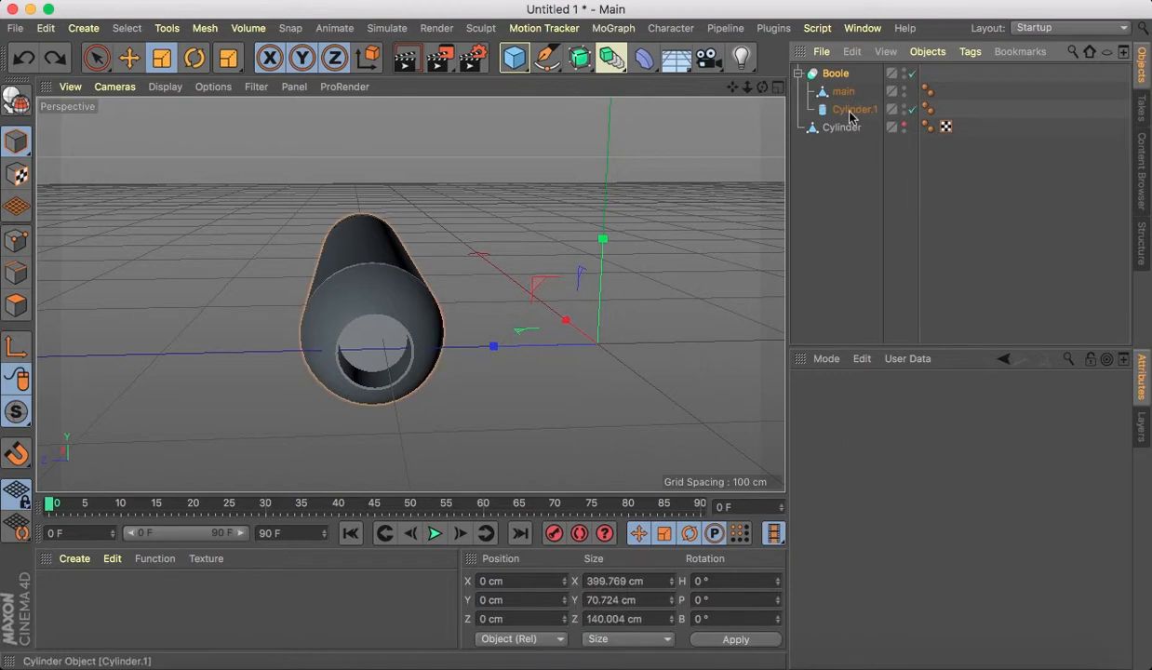
Unhide the barrel cylinder so it shows inside the live Boole's front hole.
left_click(847, 113)
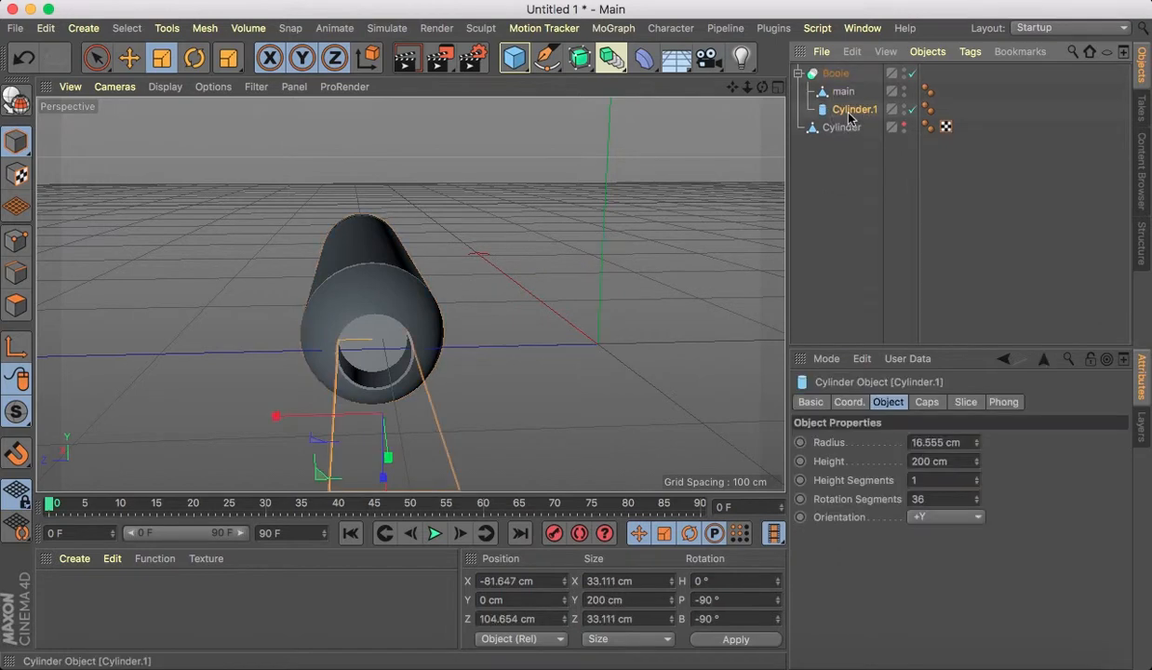
left_click(907, 122)
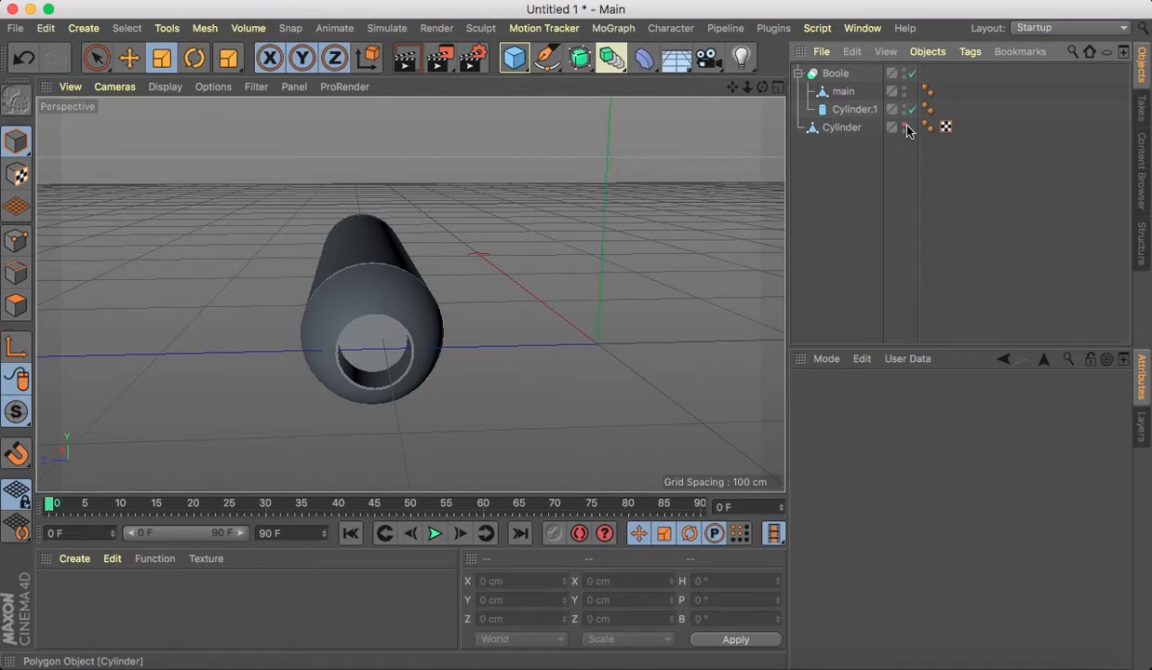
left_click(905, 126)
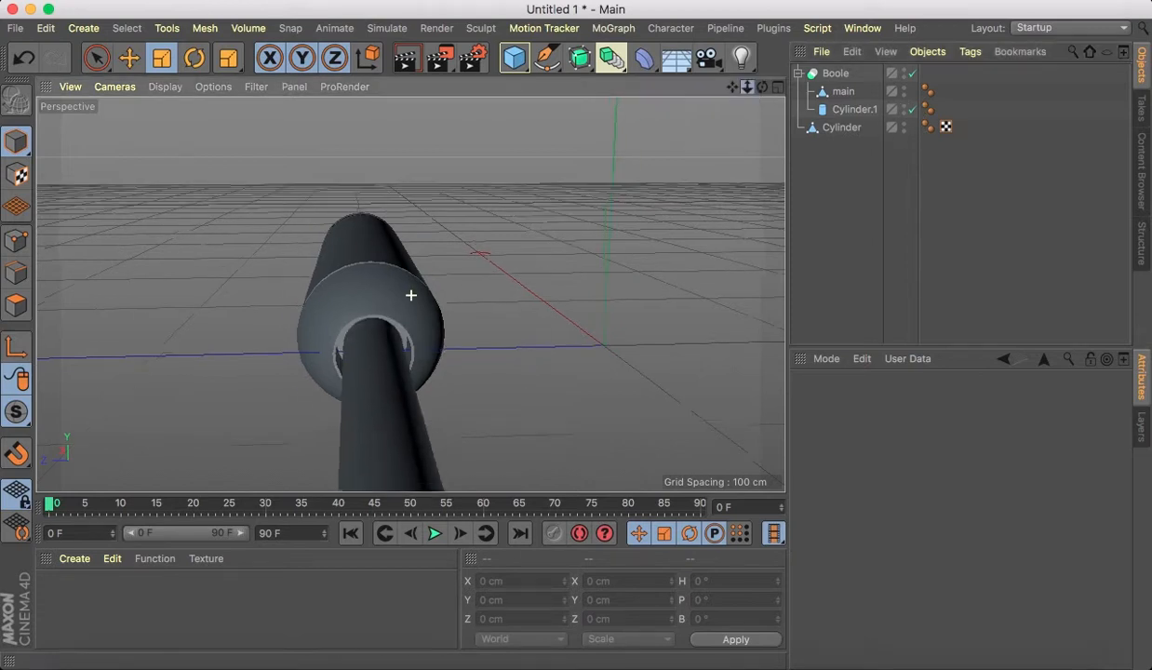
left_click_drag(747, 88, 854, 4)
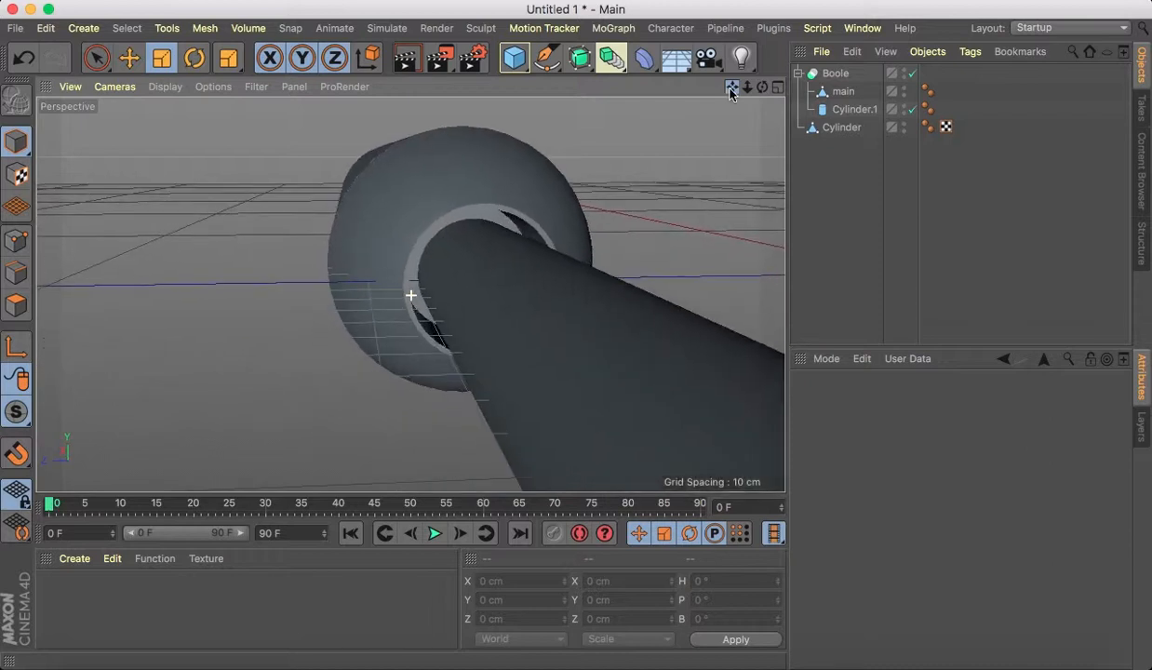
Shrink the Boole's cutting cylinder to a radius of about 14 cm, so the hole fits closely around the barrel.
left_click(845, 109)
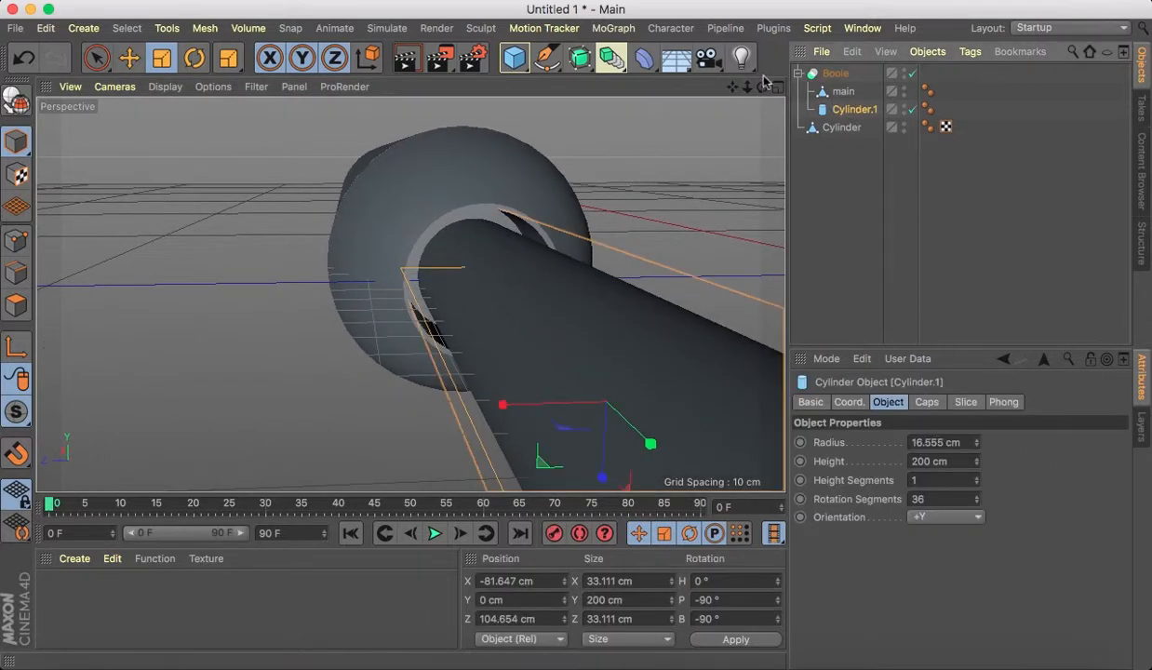
left_click_drag(747, 87, 675, 87)
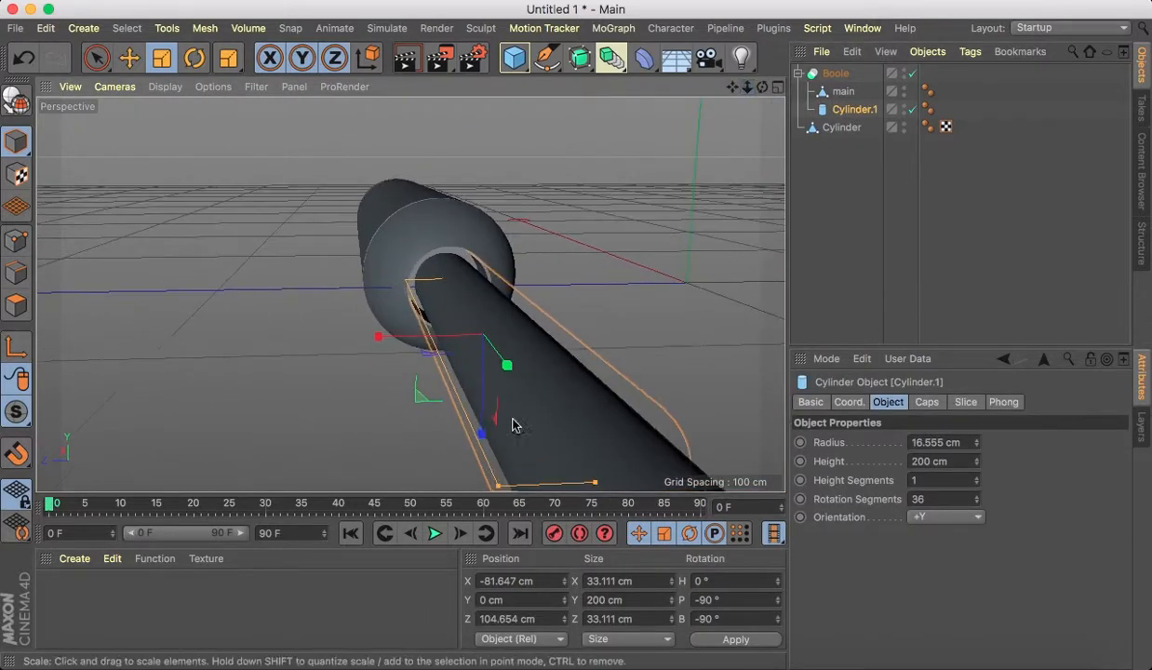
left_click_drag(496, 486, 507, 482)
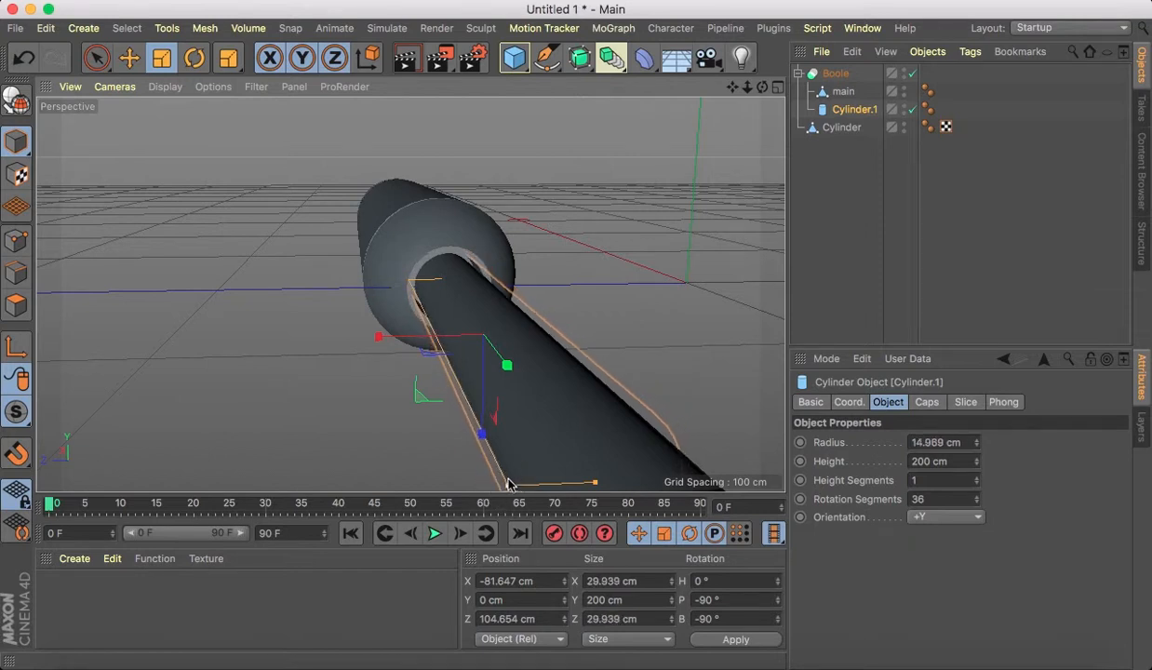
left_click(629, 212)
left_click_drag(762, 87, 758, 196)
left_click(558, 424)
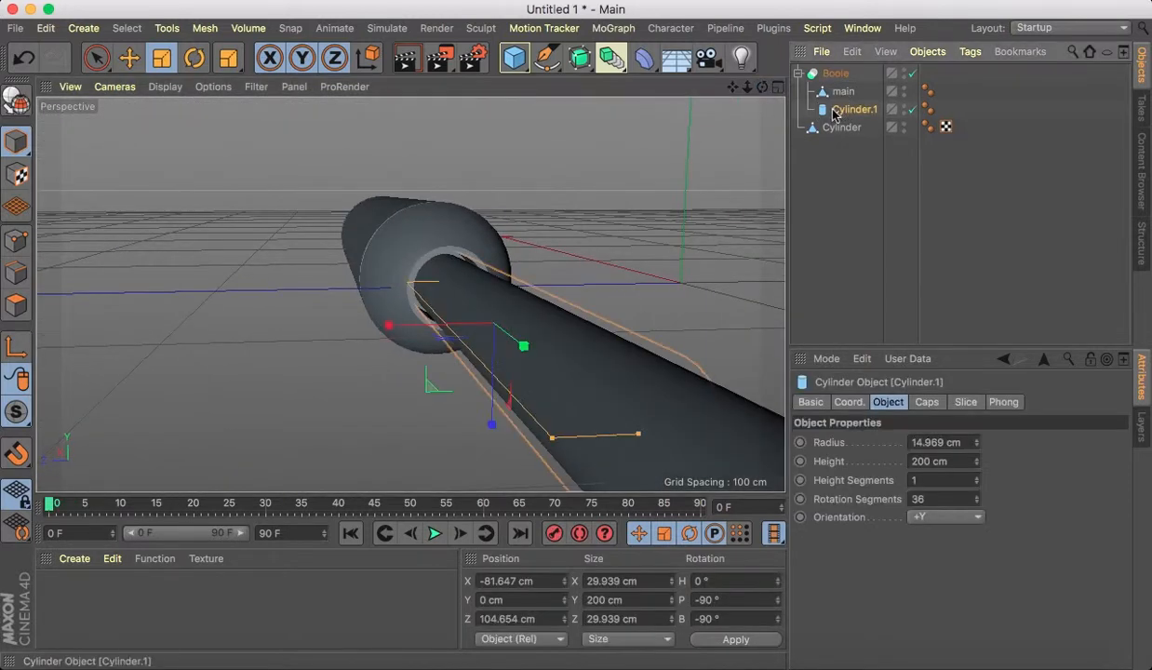
left_click_drag(552, 439, 555, 441)
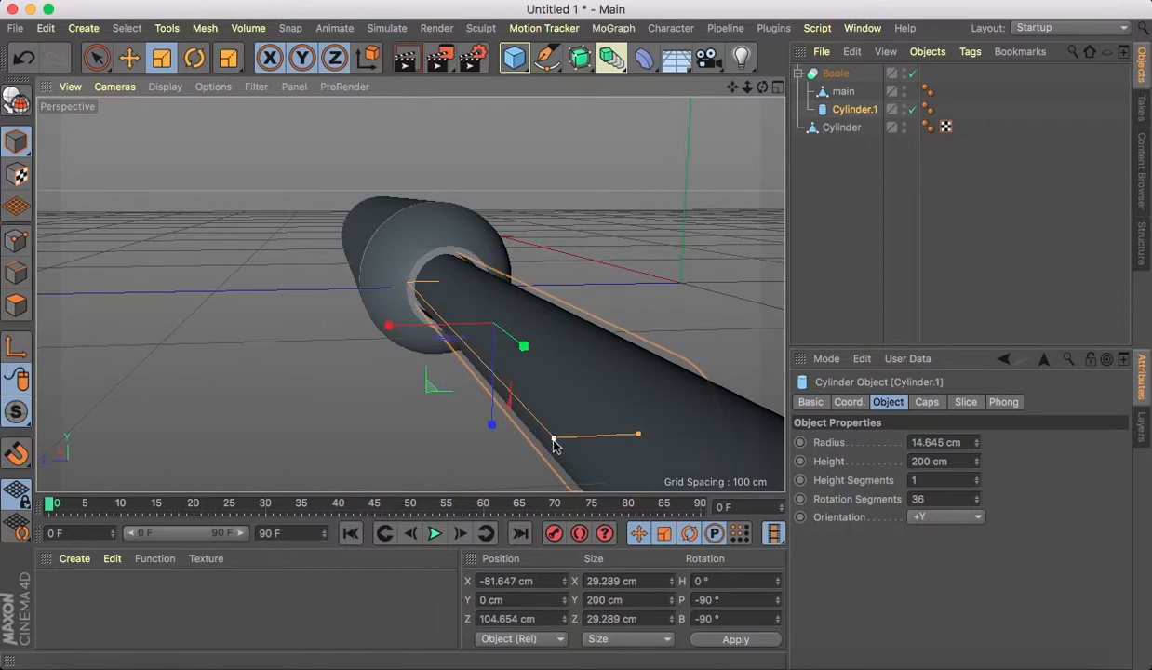
left_click(686, 199)
left_click_drag(762, 87, 642, 37)
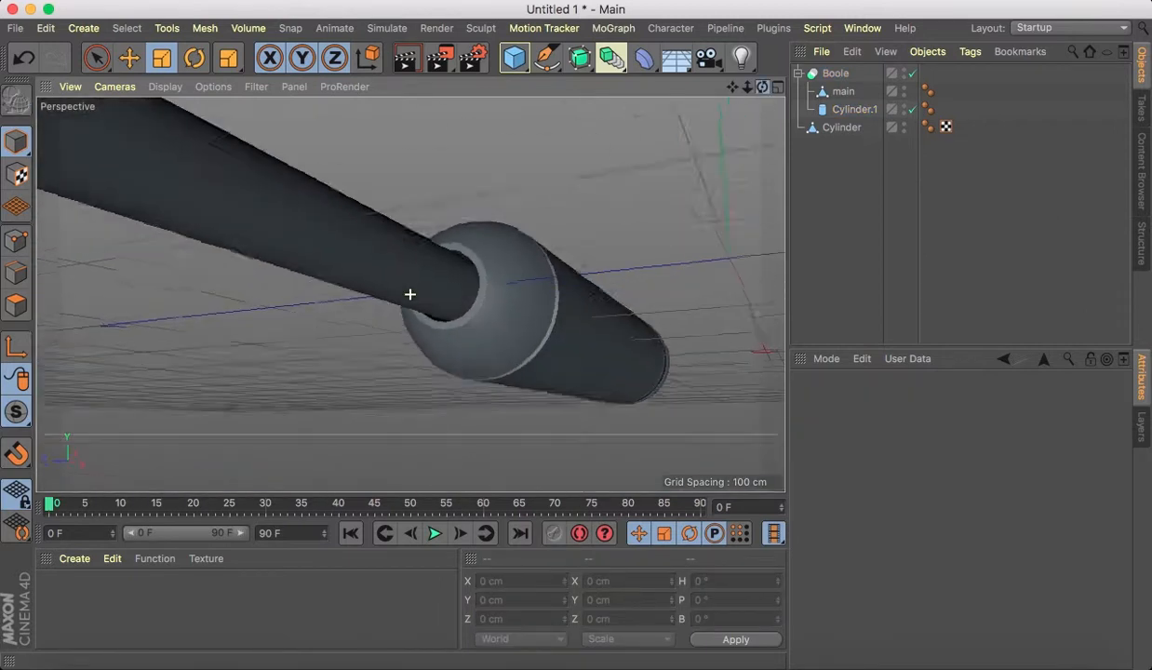
left_click_drag(410, 294, 756, 88)
left_click_drag(733, 88, 411, 295)
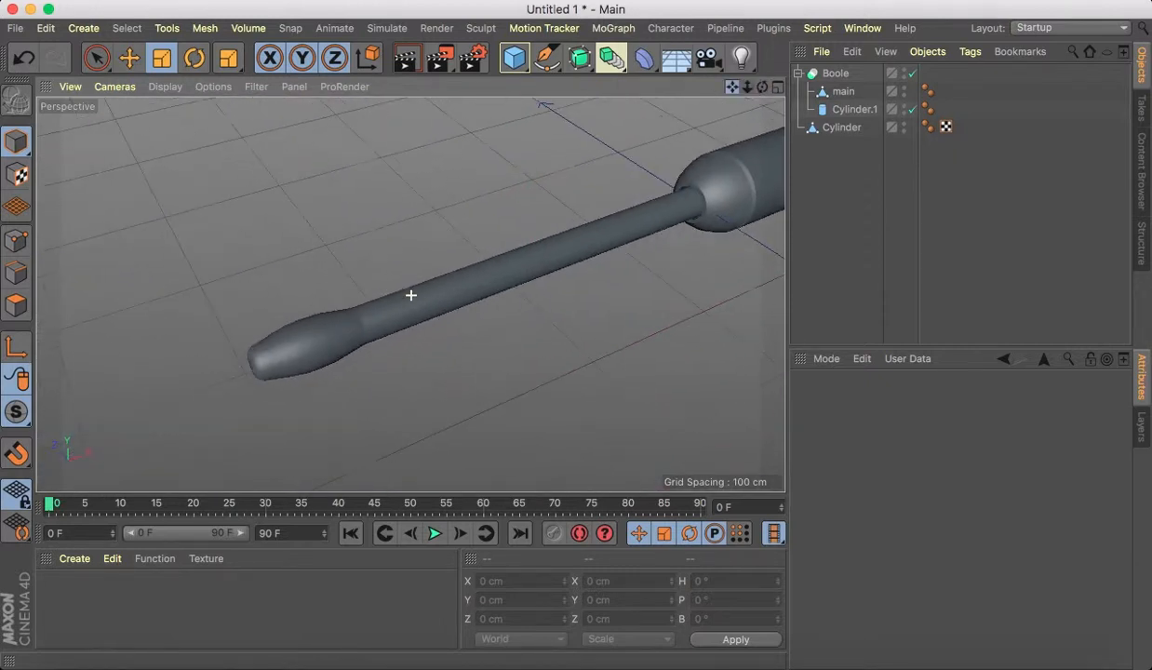
mouse_move(761, 86)
left_mouse_down()
mouse_move(408, 296)
mouse_move(755, 104)
left_mouse_up()
left_click(834, 111)
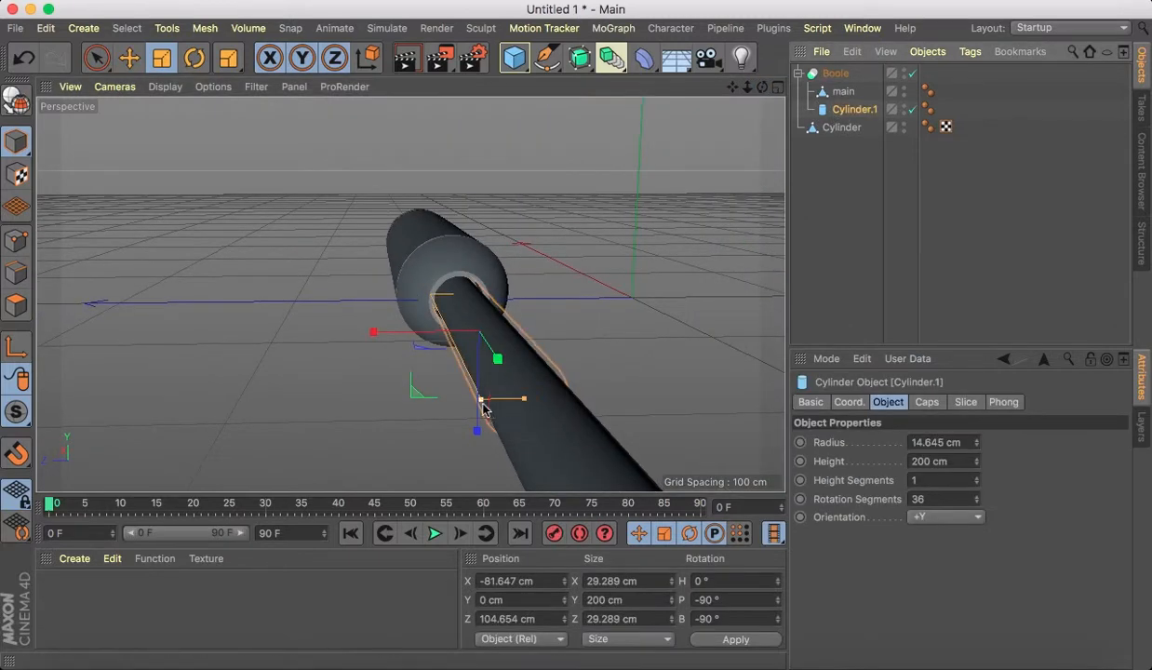
left_click_drag(483, 400, 483, 400)
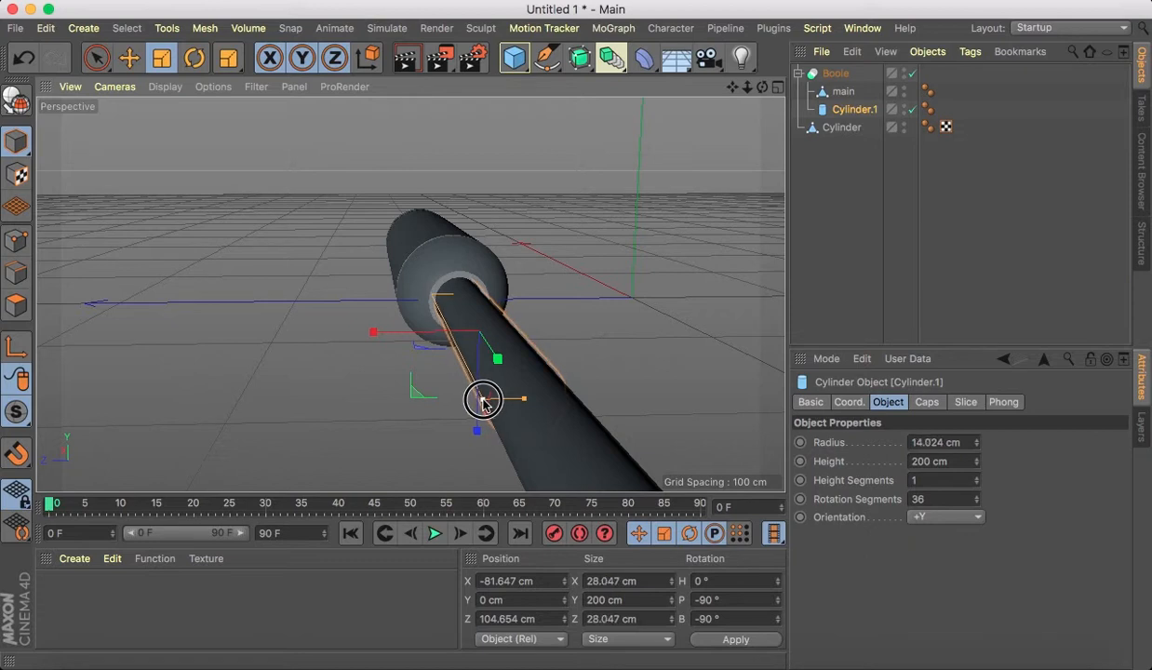
left_click(649, 355)
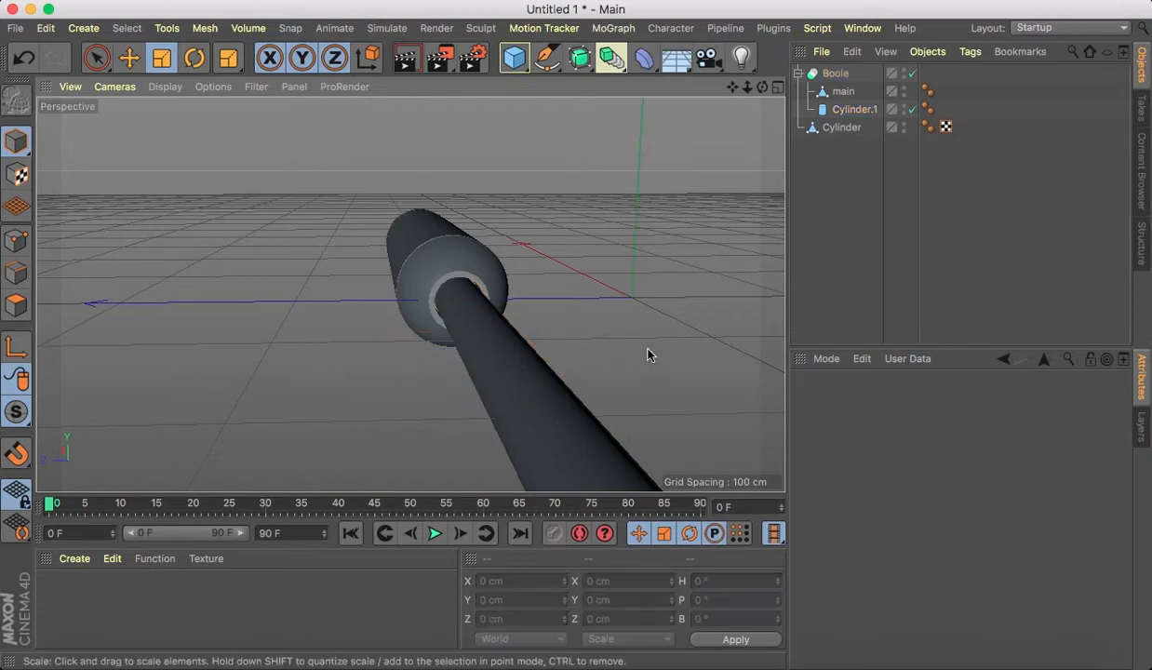
Make the Boole editable and merge it with its two parts using Connect Objects + Delete.
left_click_drag(762, 87, 690, 88)
middle_click_drag(159, 369, 411, 295, "alt")
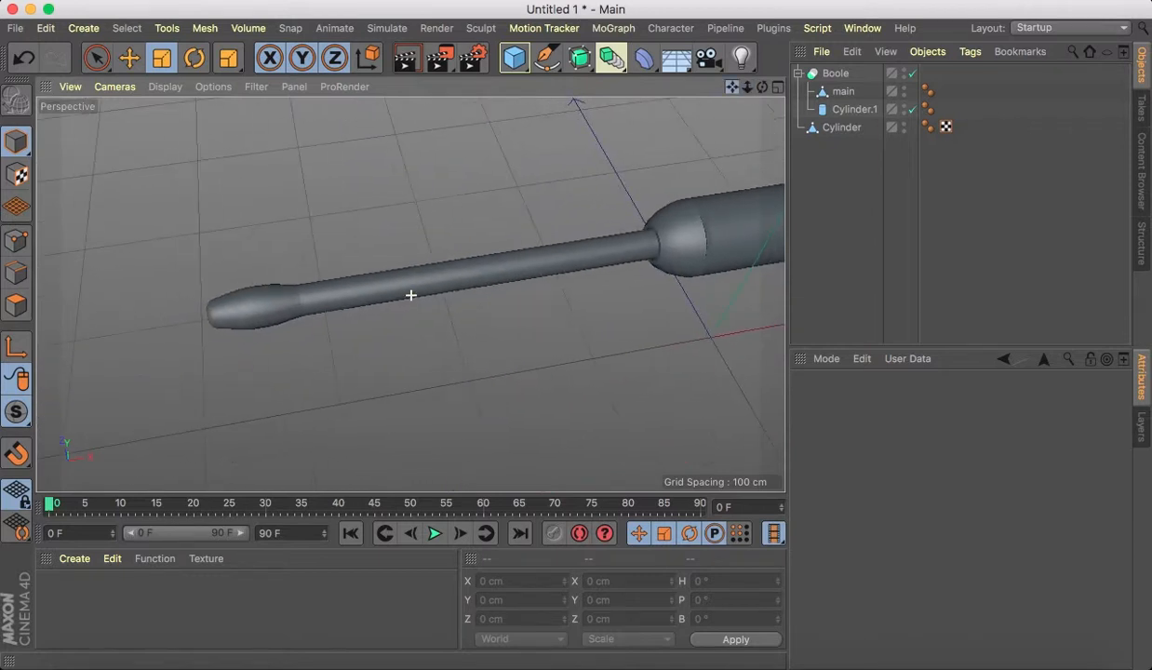
left_click_drag(958, 113, 825, 75)
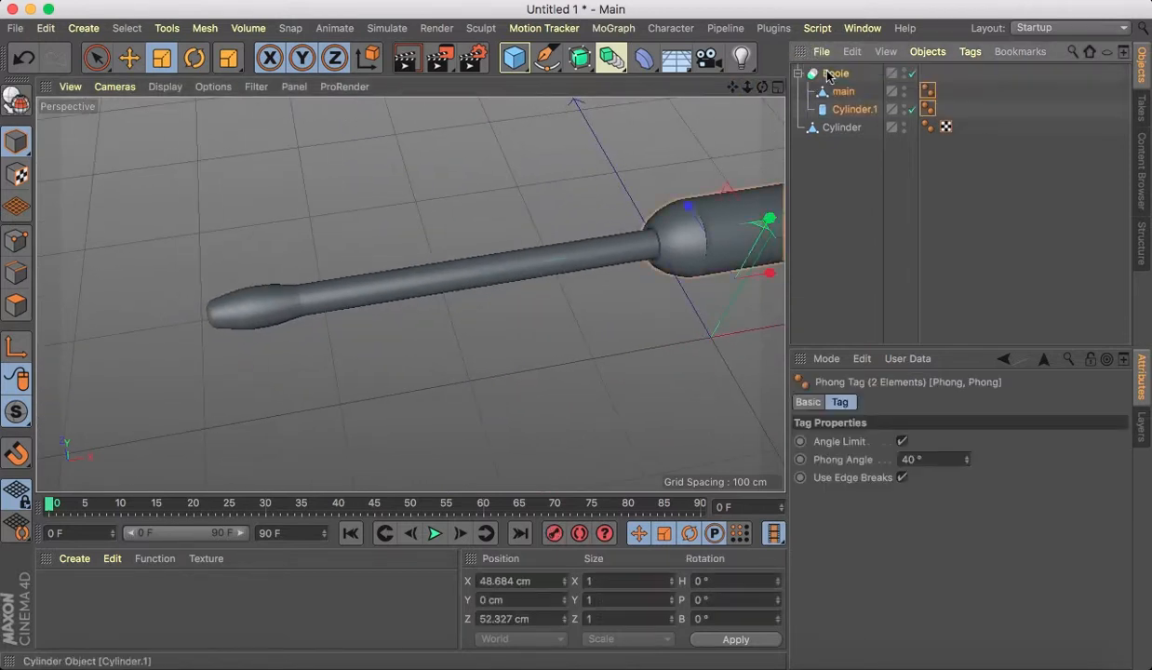
left_click(15, 97)
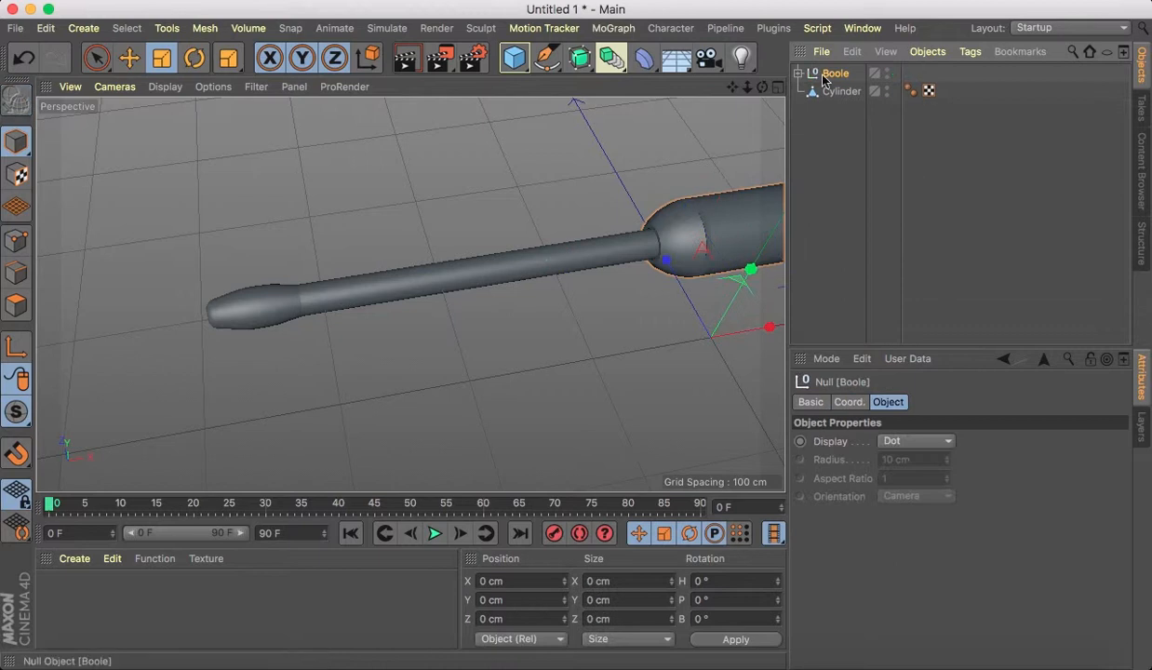
left_click(798, 73)
left_click_drag(1013, 119, 819, 84)
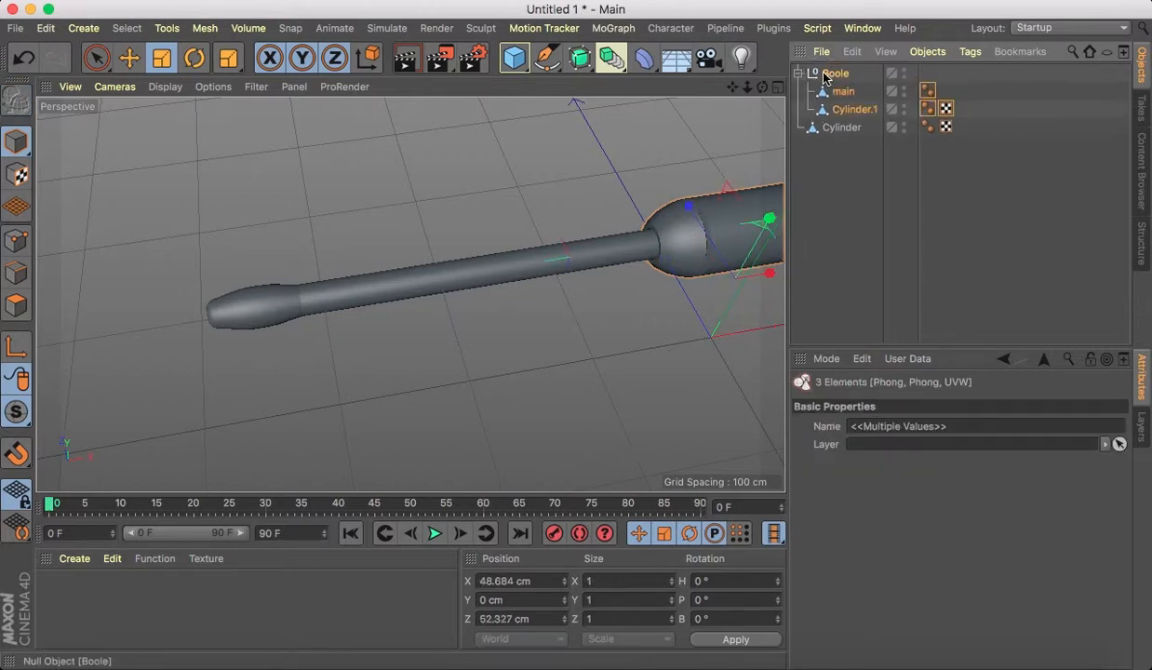
right_click(824, 93)
left_click(871, 494)
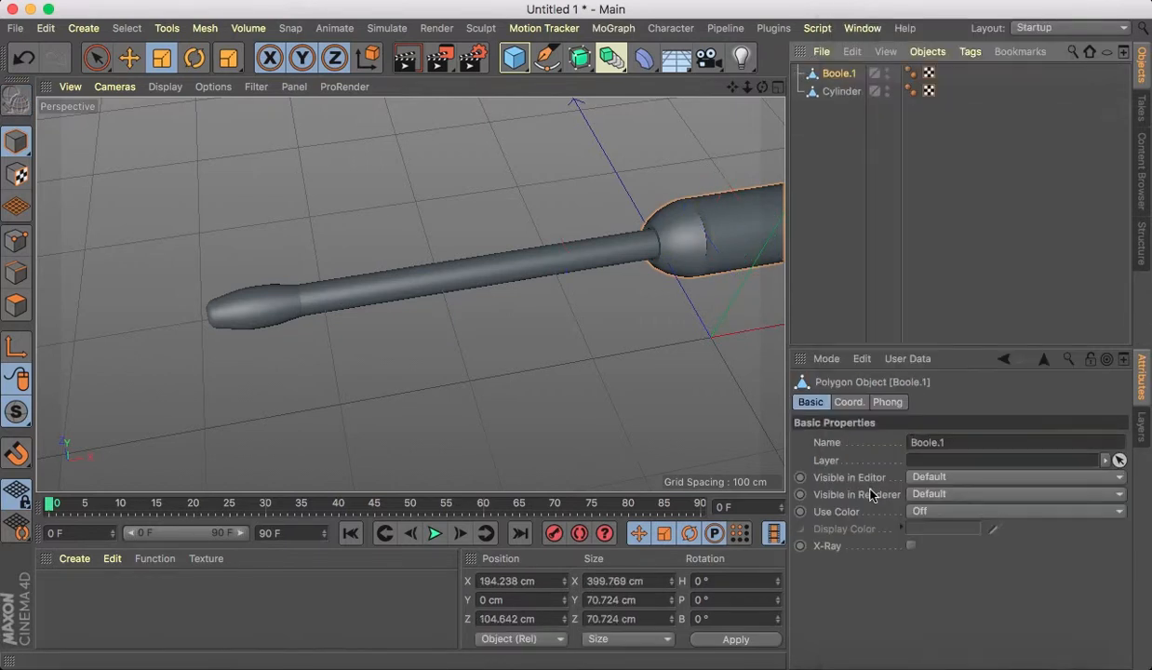
Rename the merged body object "main" and delete its UVW tag.
double_click(840, 74)
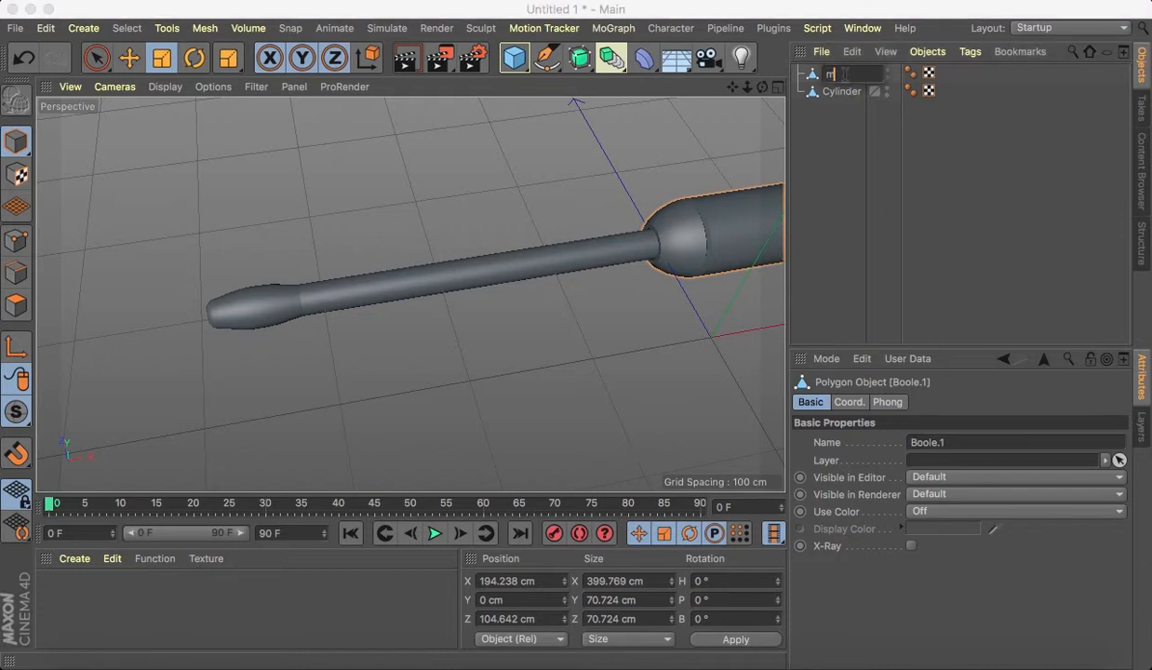
type("main")
left_click(842, 126)
left_click(929, 73)
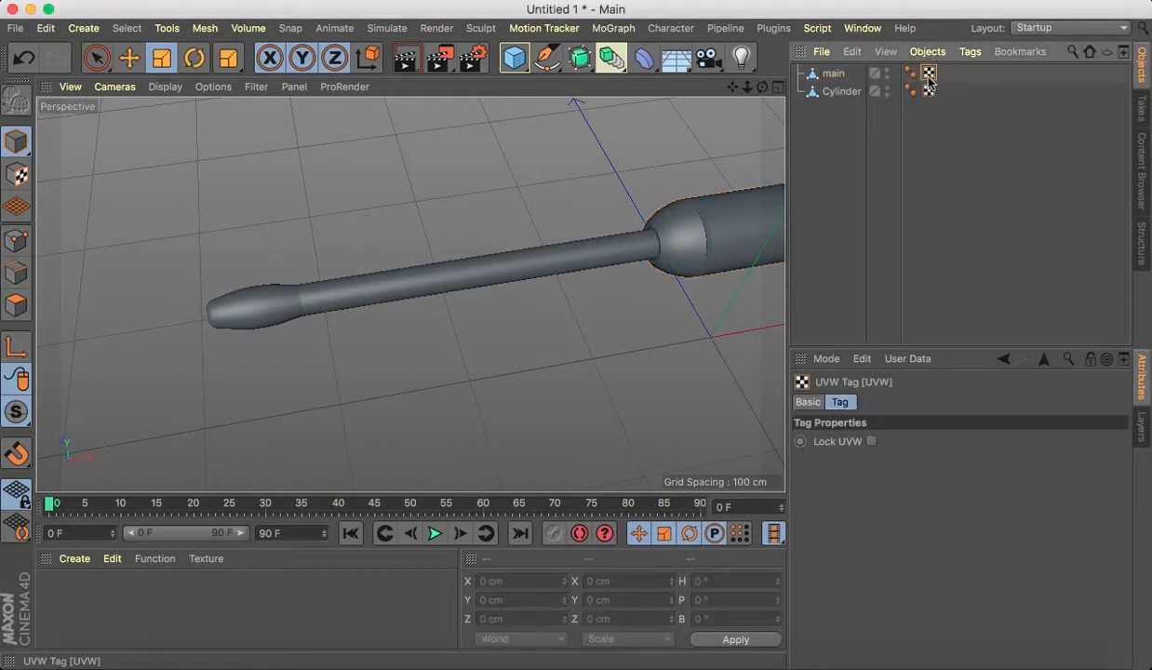
left_click(928, 84)
Add a new Cylinder primitive to the scene, keeping its default size.
left_click(842, 91)
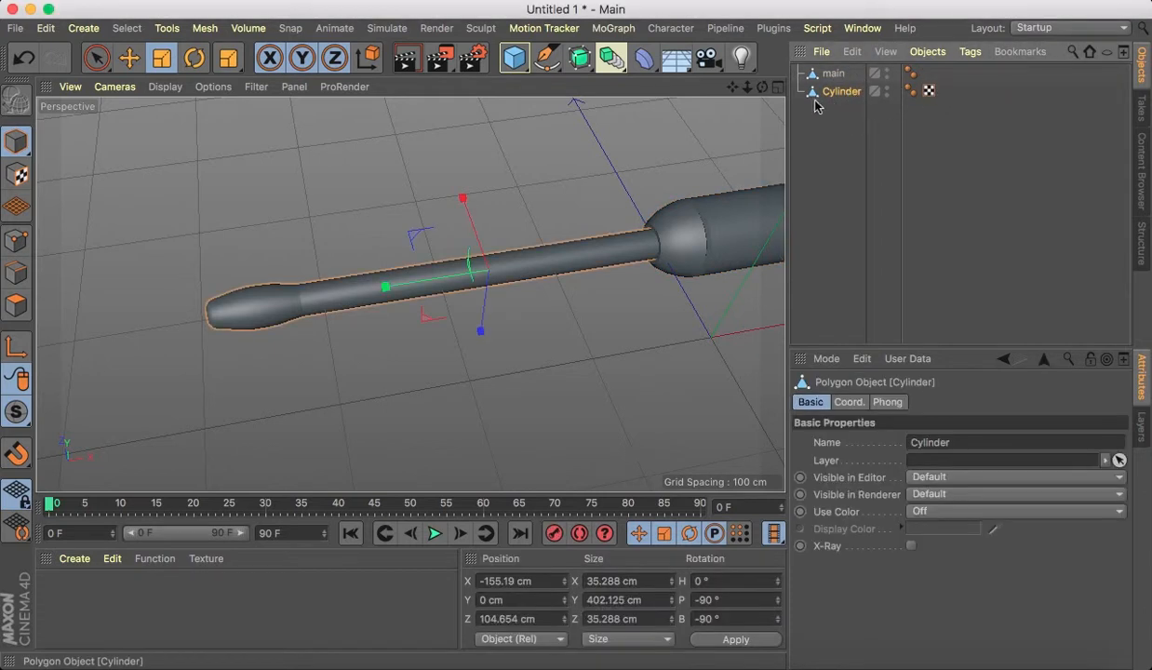
left_click_drag(733, 89, 733, 90)
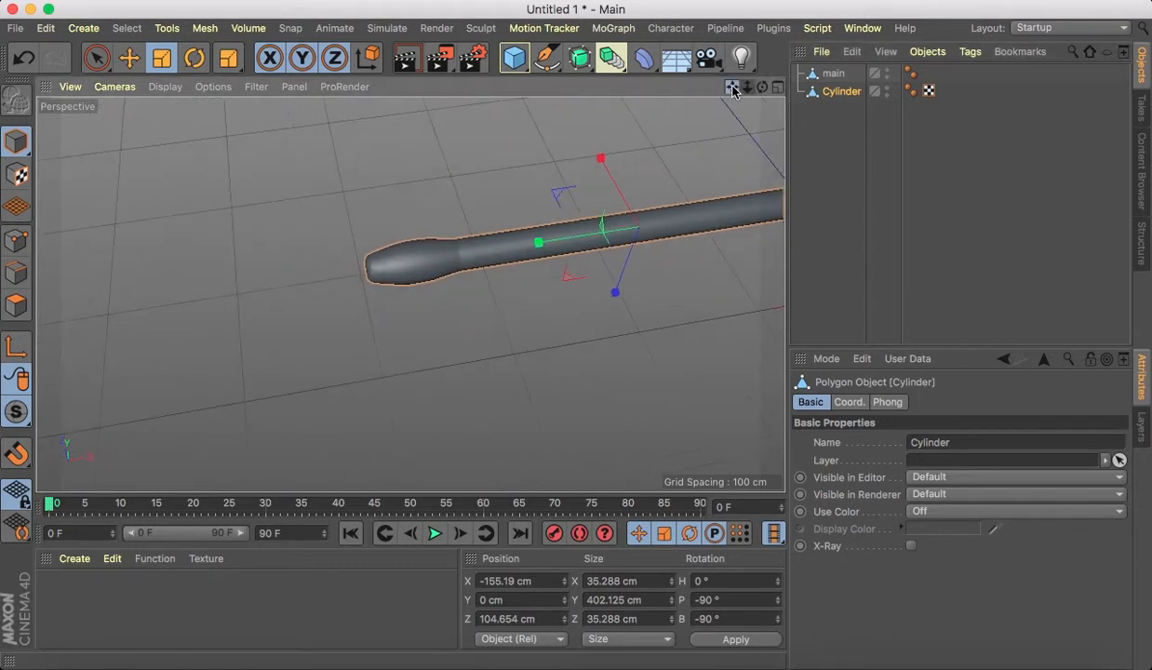
left_click_drag(514, 63, 870, 85)
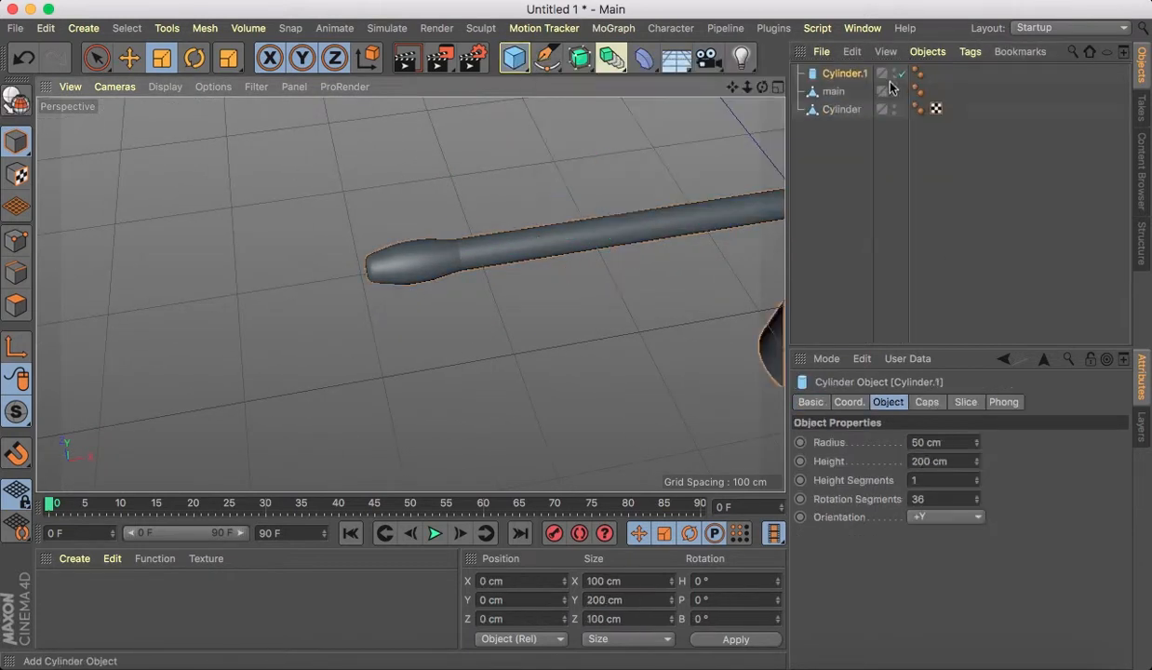
scroll(412, 296, "down", 3)
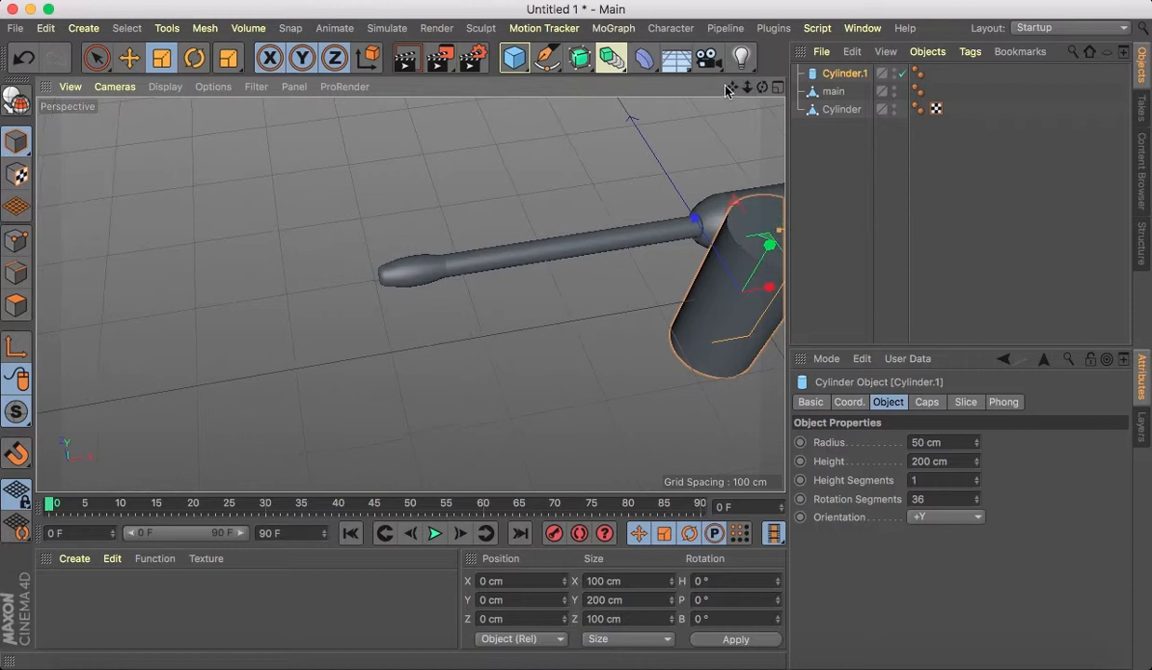
Undo the added cylinder and duplicate the barrel, offsetting the copy about 160 cm forward along the barrel's axis.
left_click_drag(761, 87, 763, 91)
key("ctrl+z")
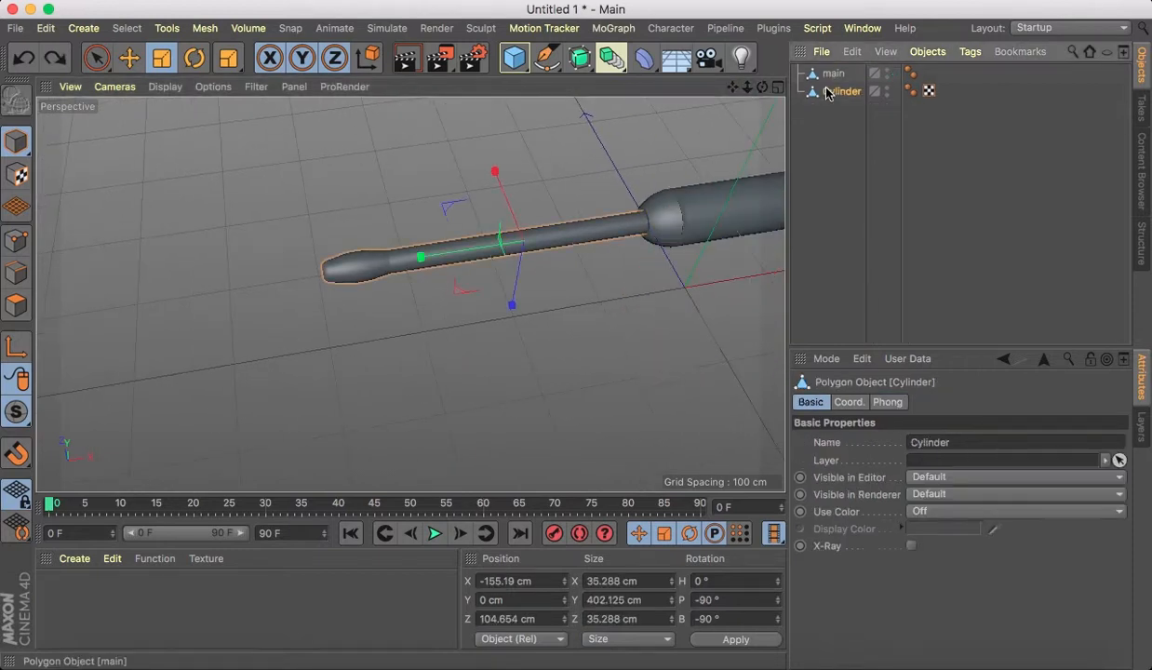
left_click(96, 58)
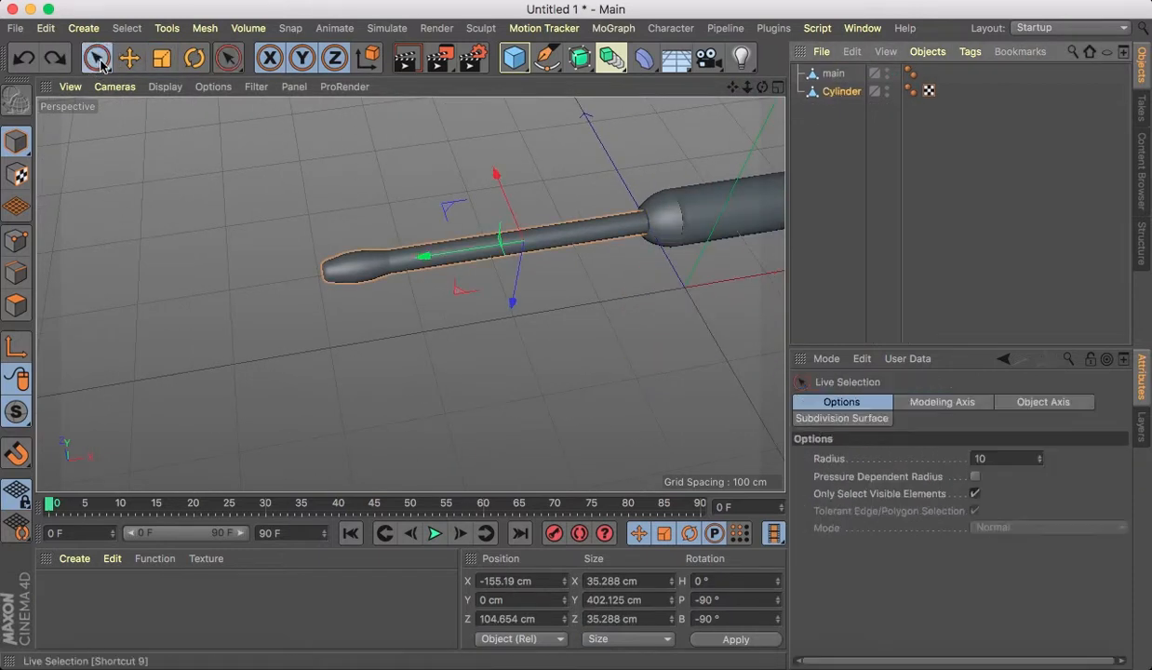
left_click_drag(423, 265, 288, 273, "ctrl")
Scale the barrel copy down uniformly to about 19.5 cm in diameter and 223 cm in length.
left_click(161, 57)
left_click_drag(379, 159, 111, 205)
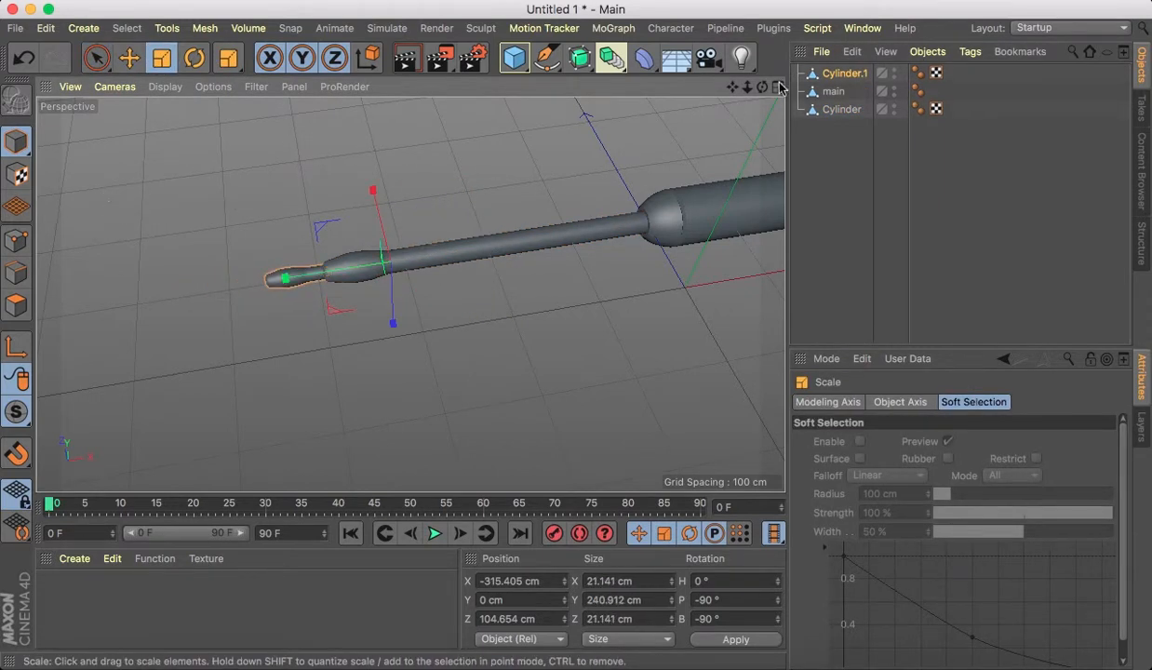
middle_click_drag(395, 295, 492, 279, "alt")
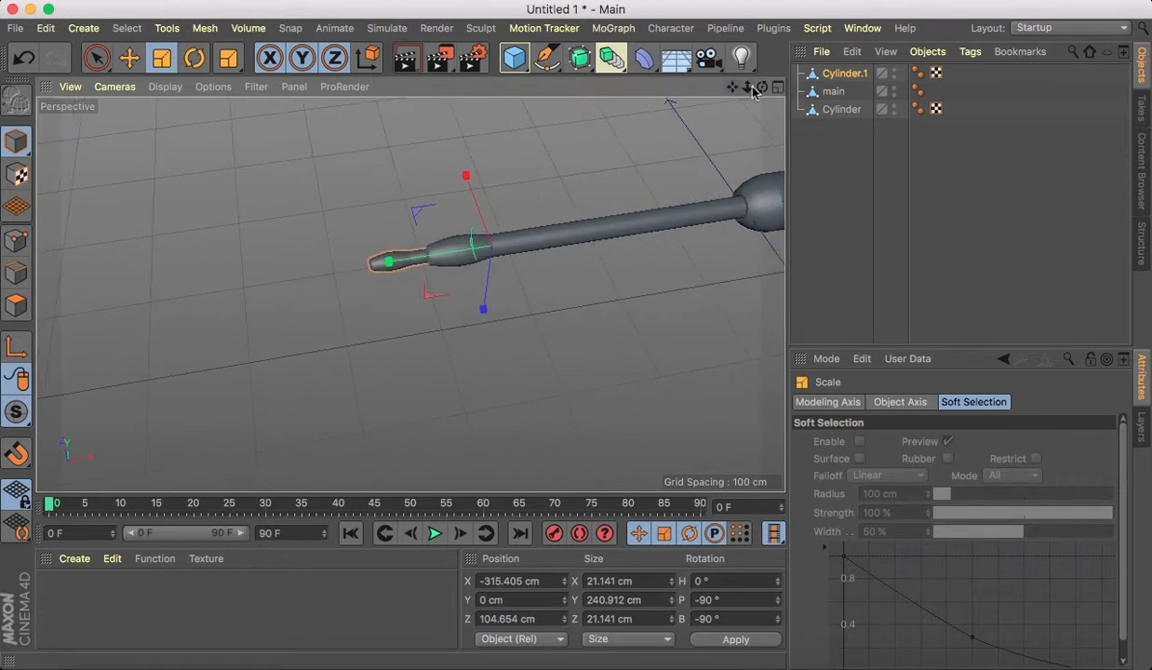
left_click_drag(748, 88, 588, 214)
left_click_drag(422, 133, 383, 159)
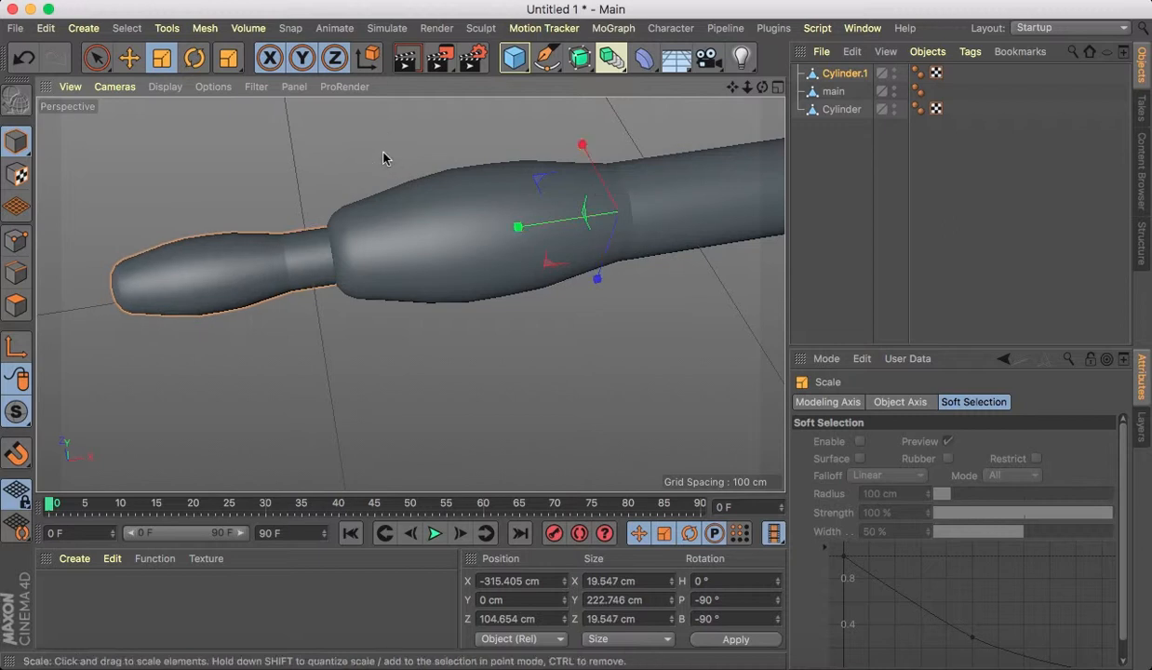
Rotate the scaled barrel copy to a bank of 90° and slide it forward so its straight shaft extends out of the muzzle.
left_click(96, 58)
left_click_drag(549, 233, 582, 261)
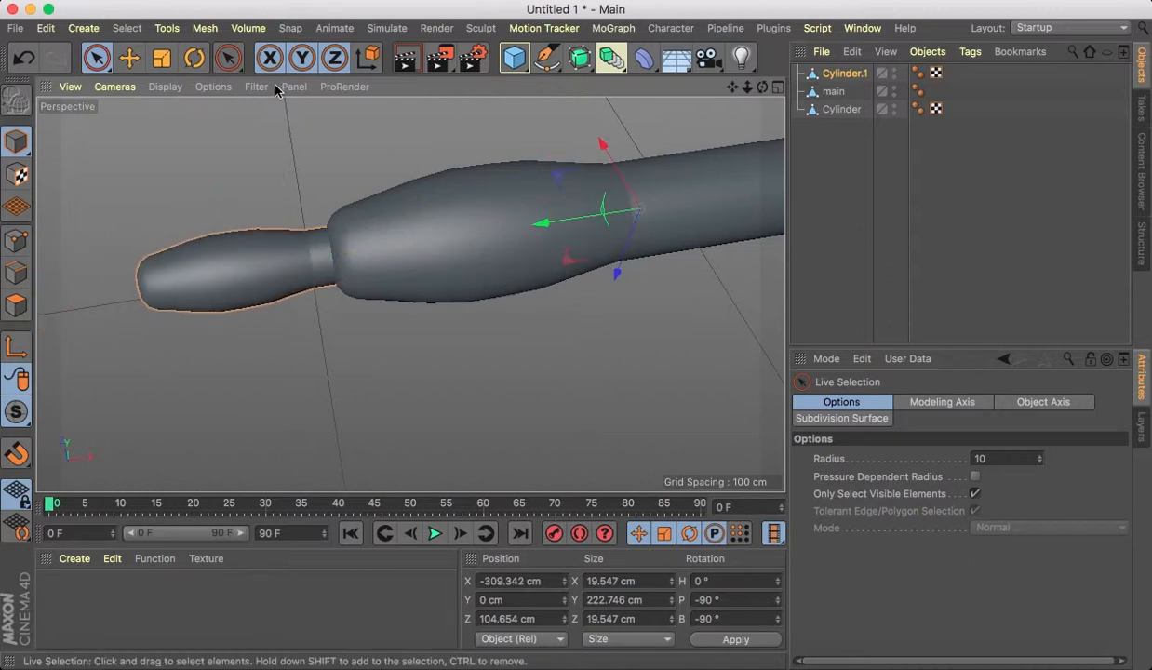
left_click(194, 58)
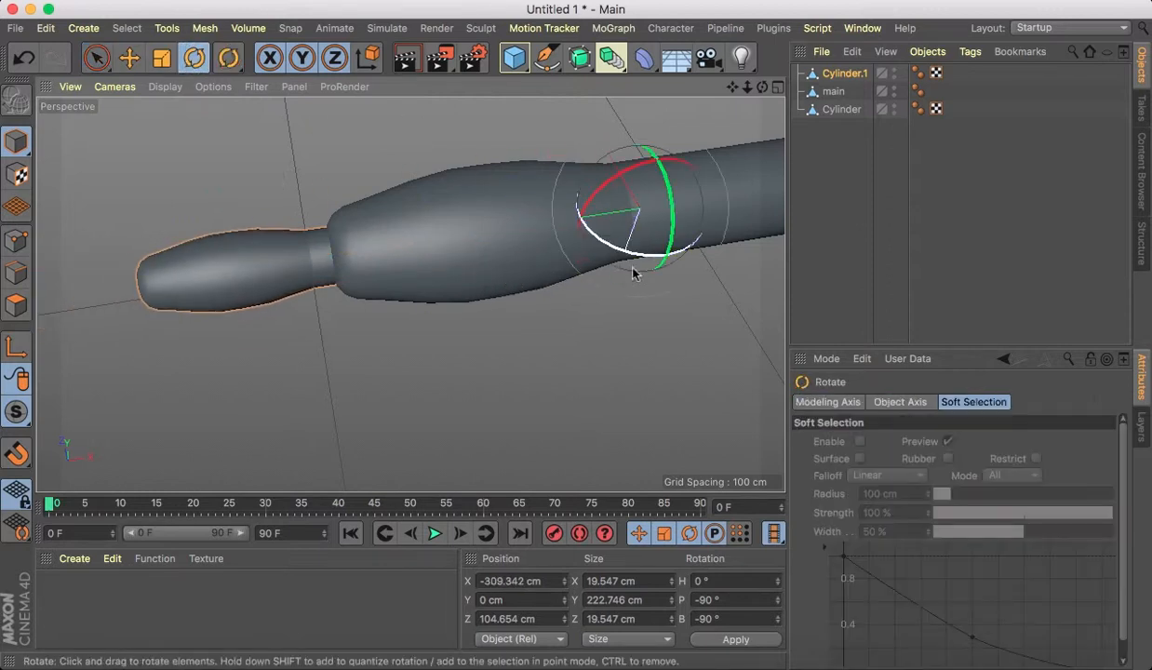
left_click_drag(633, 273, 663, 115)
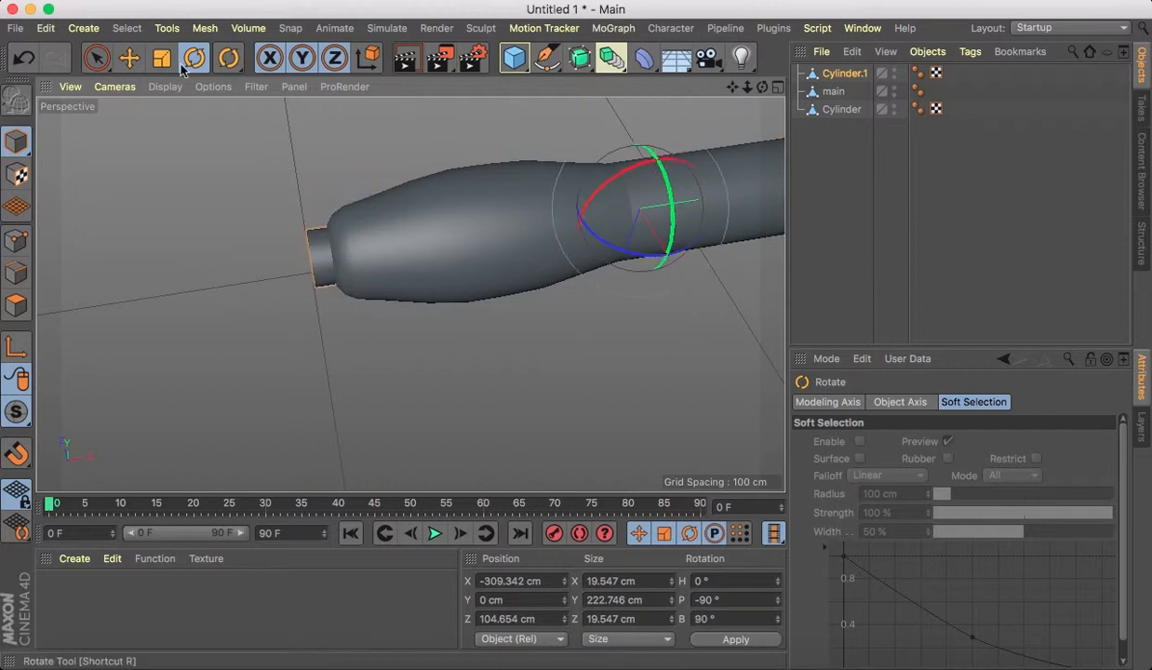
left_click(96, 57)
left_click_drag(712, 203, 127, 293)
Create a Boole with the barrel as its first child and the scaled copy as its second to hollow out the muzzle.
left_click_drag(842, 73, 842, 137)
left_click_drag(613, 59, 998, 84)
left_click_drag(893, 184, 824, 107)
left_click_drag(830, 110, 831, 76)
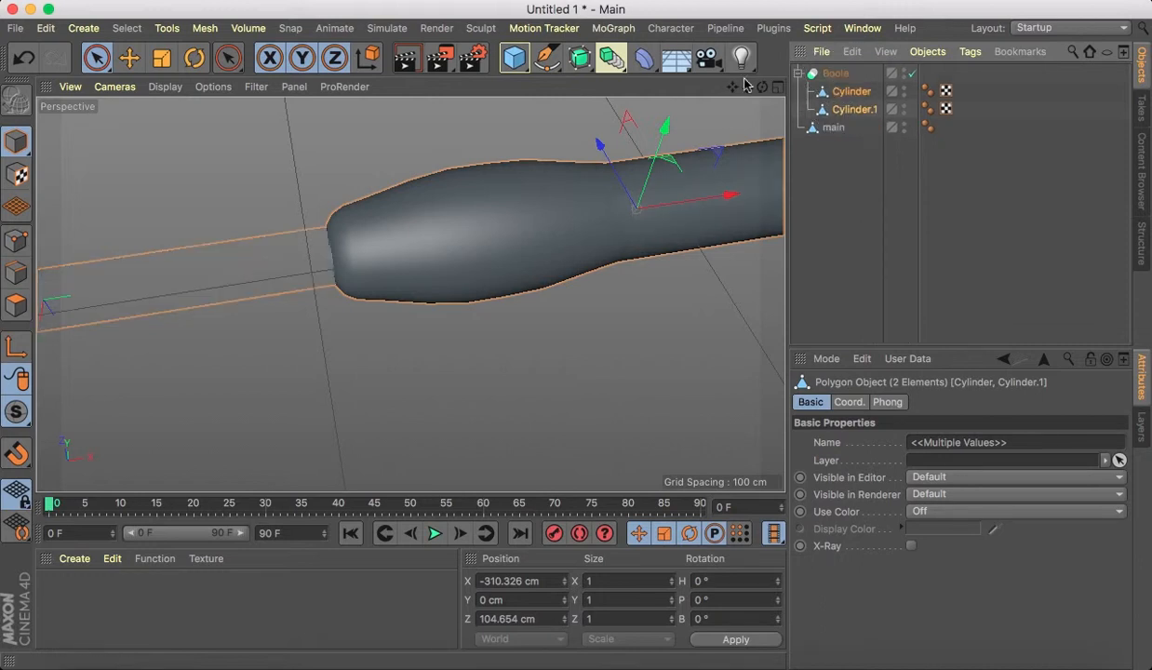
left_click_drag(762, 86, 680, 153)
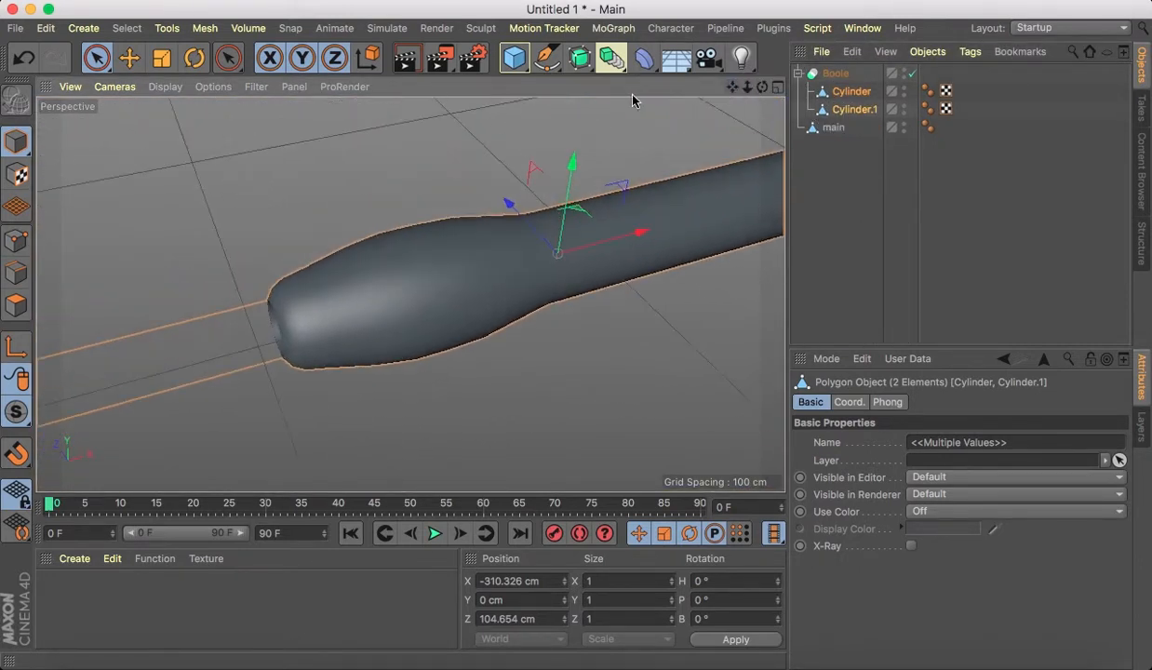
Add a Cube primitive and move it over the barrel to about X -303 cm, Z 122 cm.
left_click(505, 61)
left_click_drag(747, 87, 573, 117)
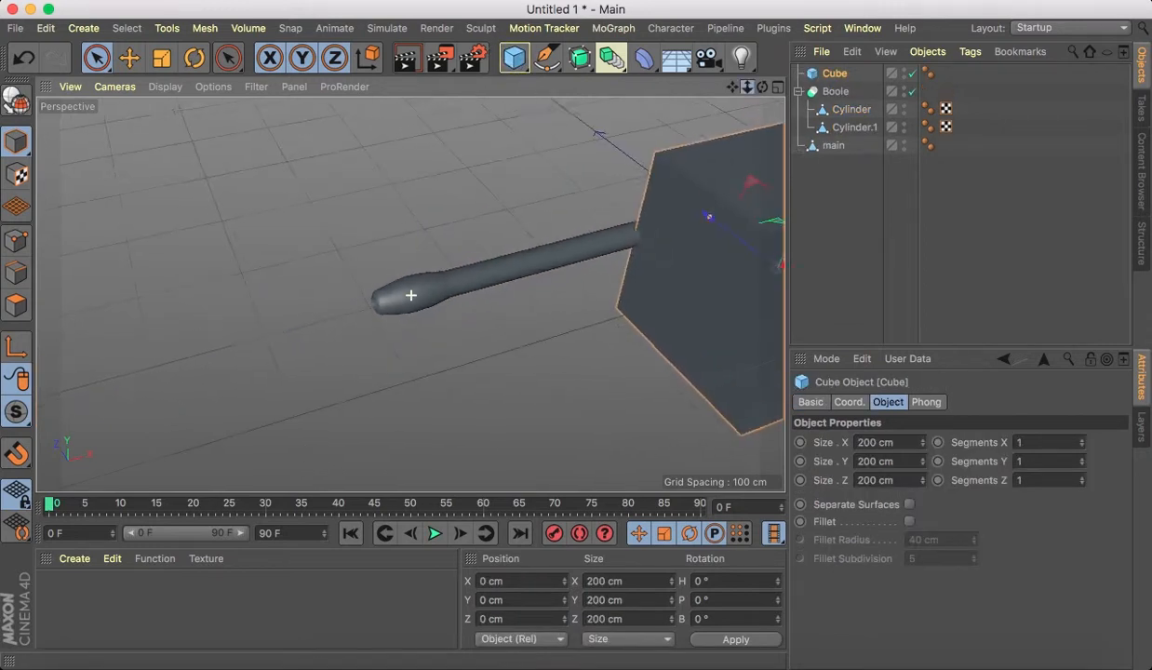
key("e")
left_click_drag(745, 240, 661, 192)
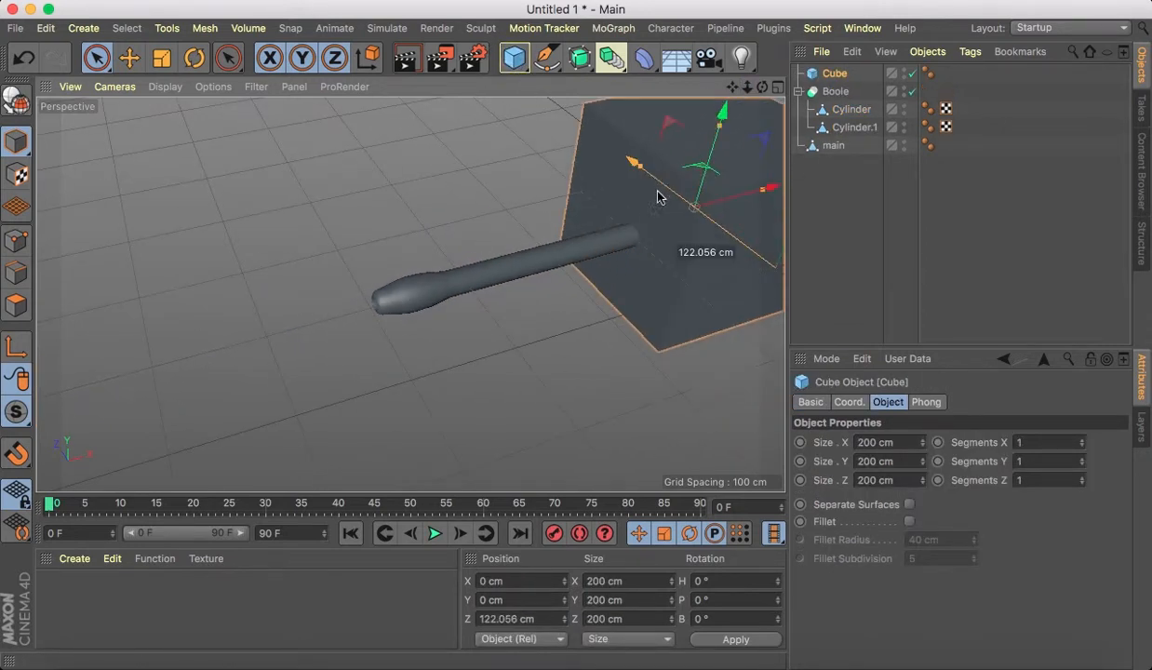
left_click_drag(742, 198, 501, 244)
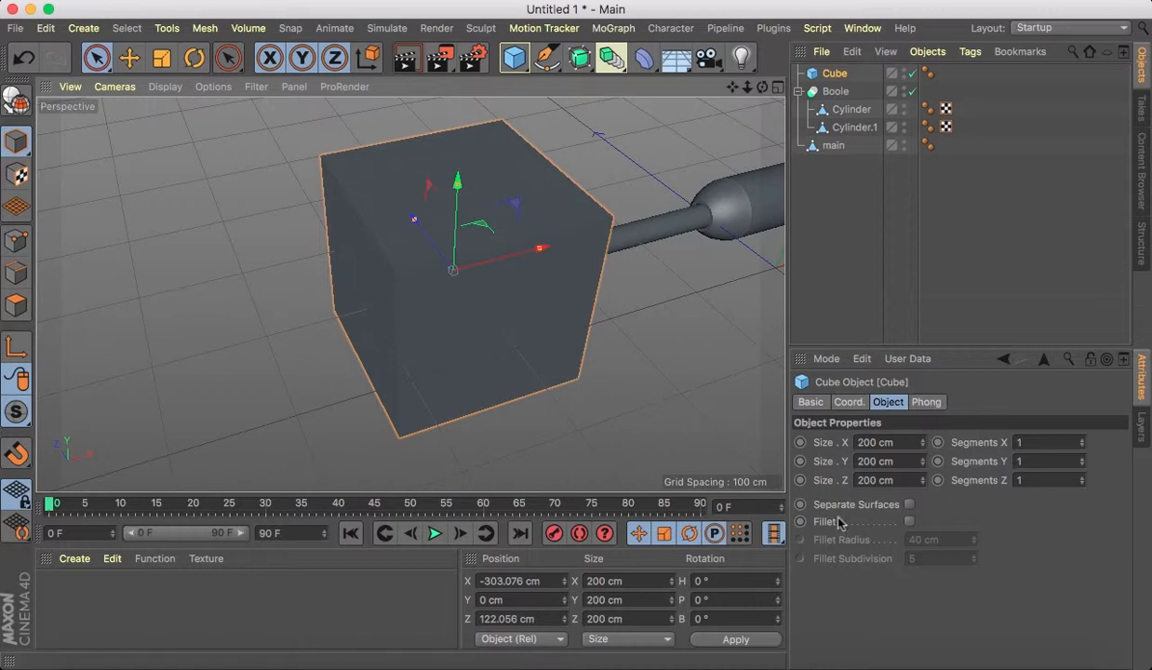
left_click(604, 582)
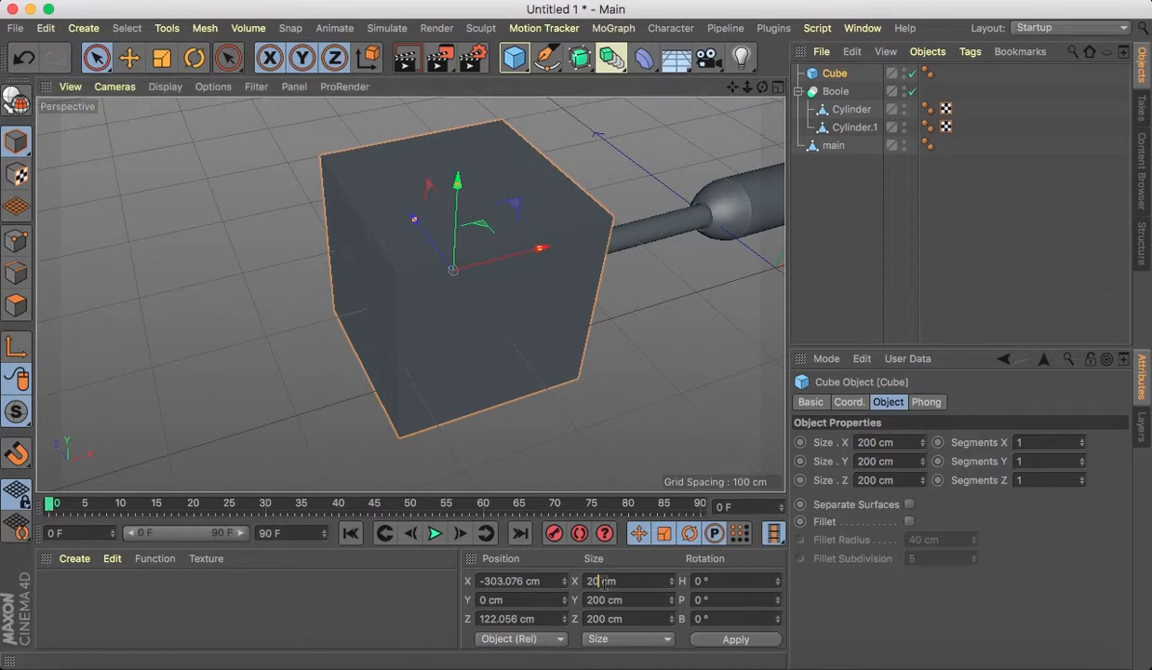
key("BackSpace")
key("Return")
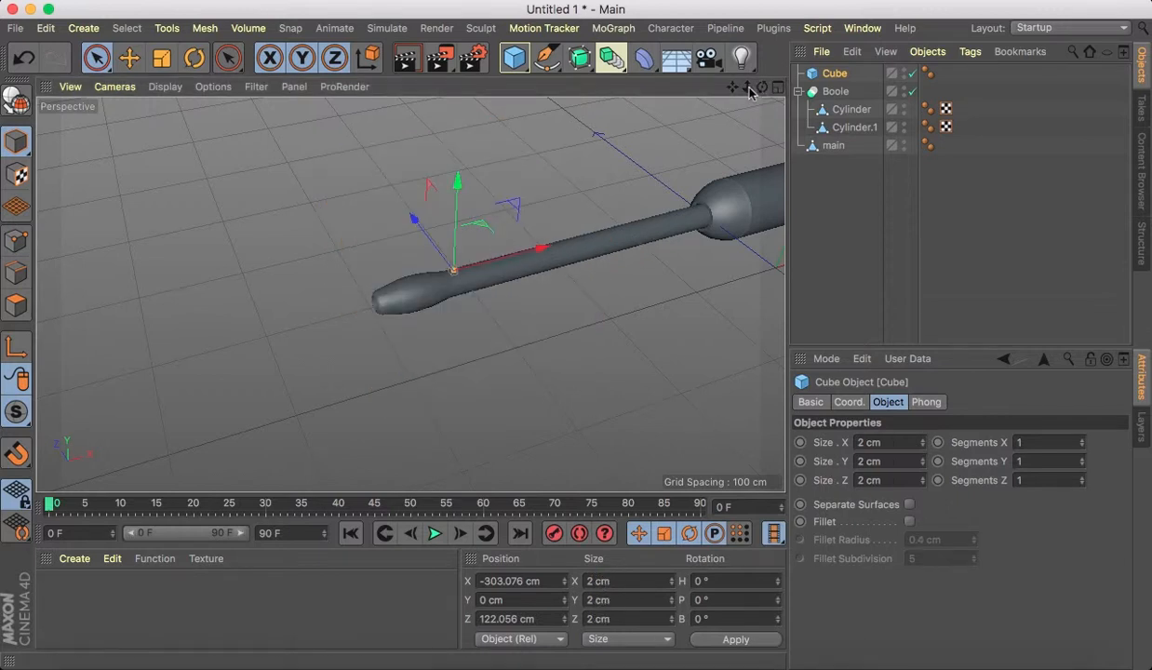
left_click_drag(748, 90, 774, 86)
key("super+z")
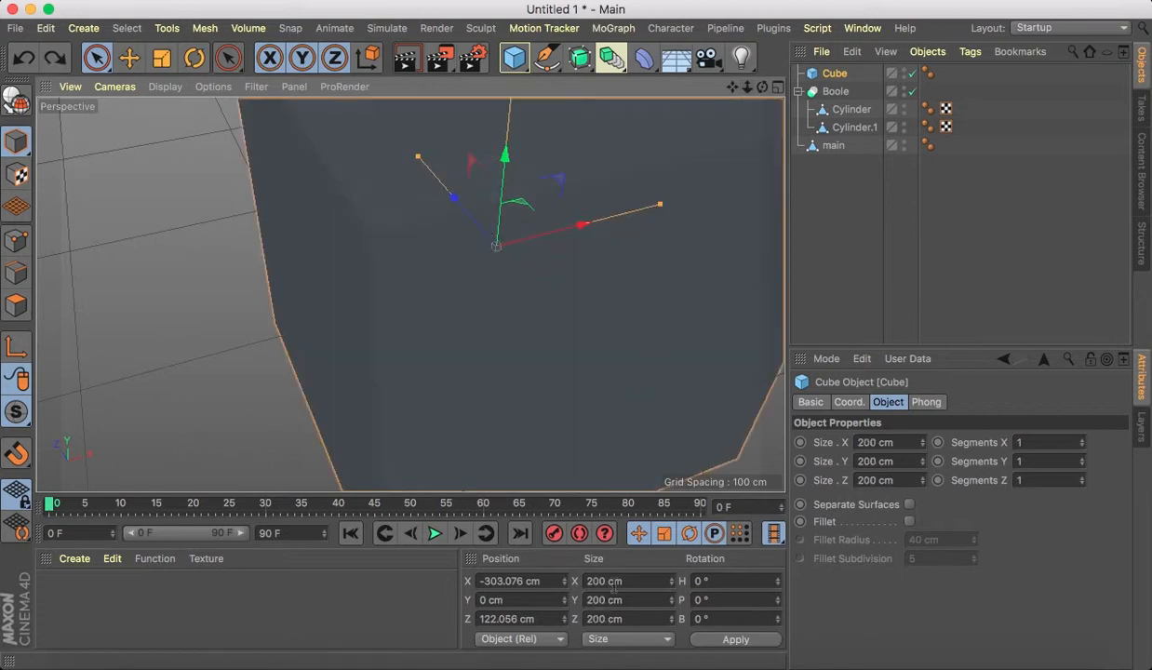
Set the cube's size to 20 cm on all axes and move it onto the barrel at about Y 8.4 cm, Z 100.4 cm.
left_click(599, 580)
key("BackSpace")
key("Return")
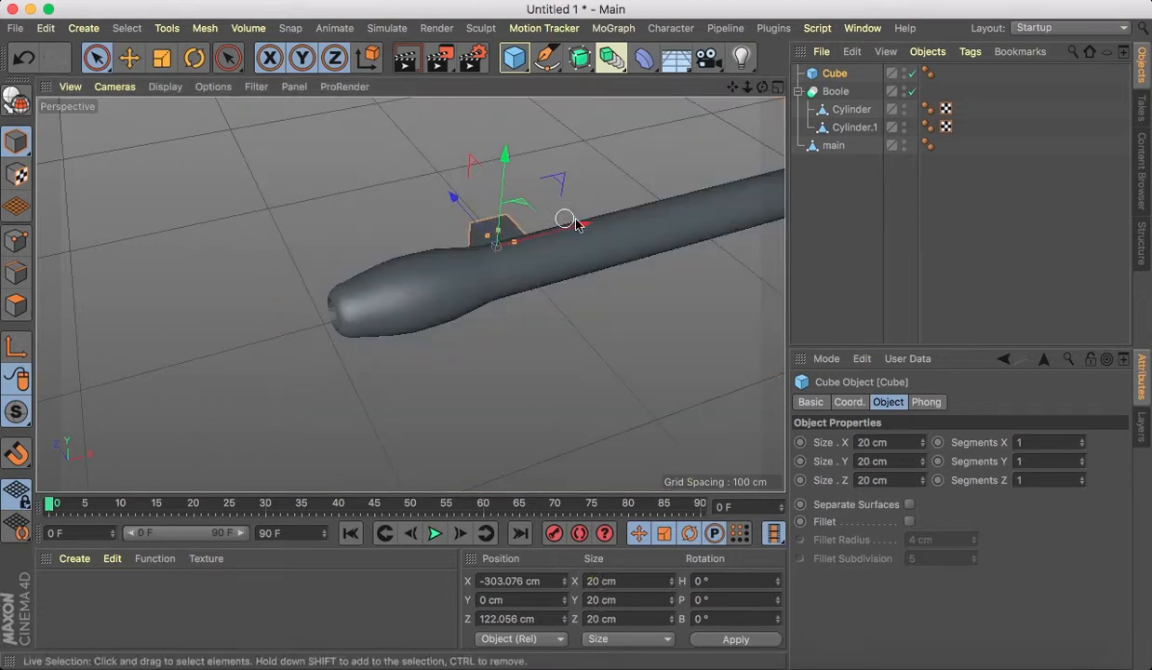
left_click_drag(454, 198, 527, 197)
In the top view, hide the Boole and move the cube over the reference image's muzzle slot, to about X -376 cm, Z 104.7 cm.
left_click(778, 88)
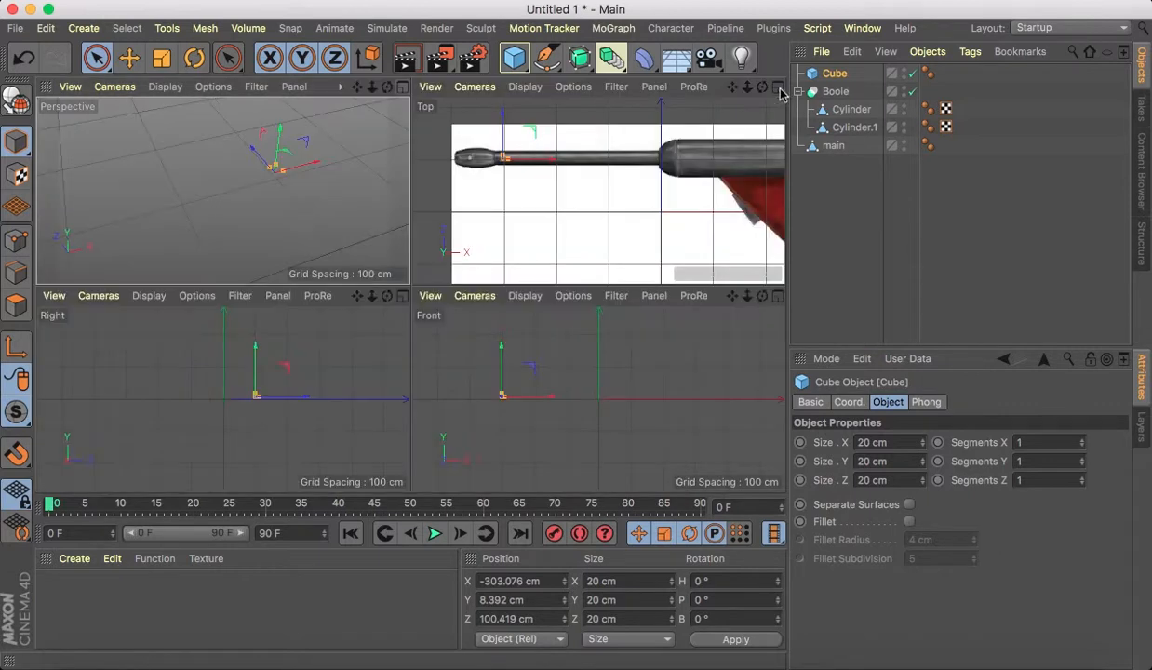
left_click(780, 89)
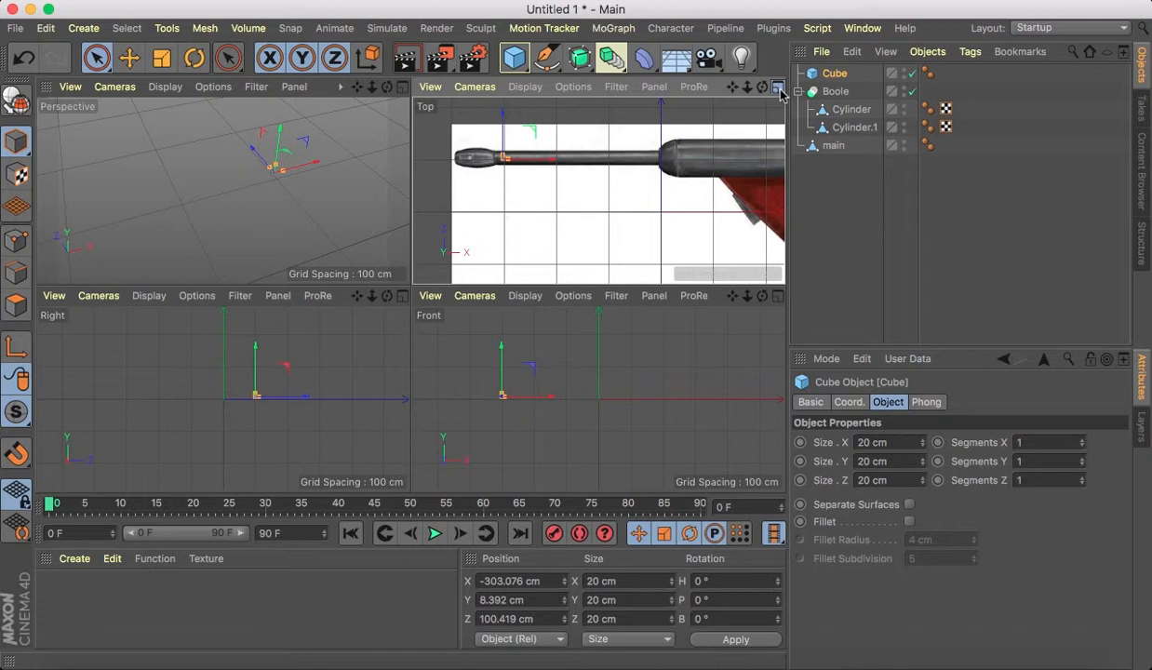
left_click(779, 89)
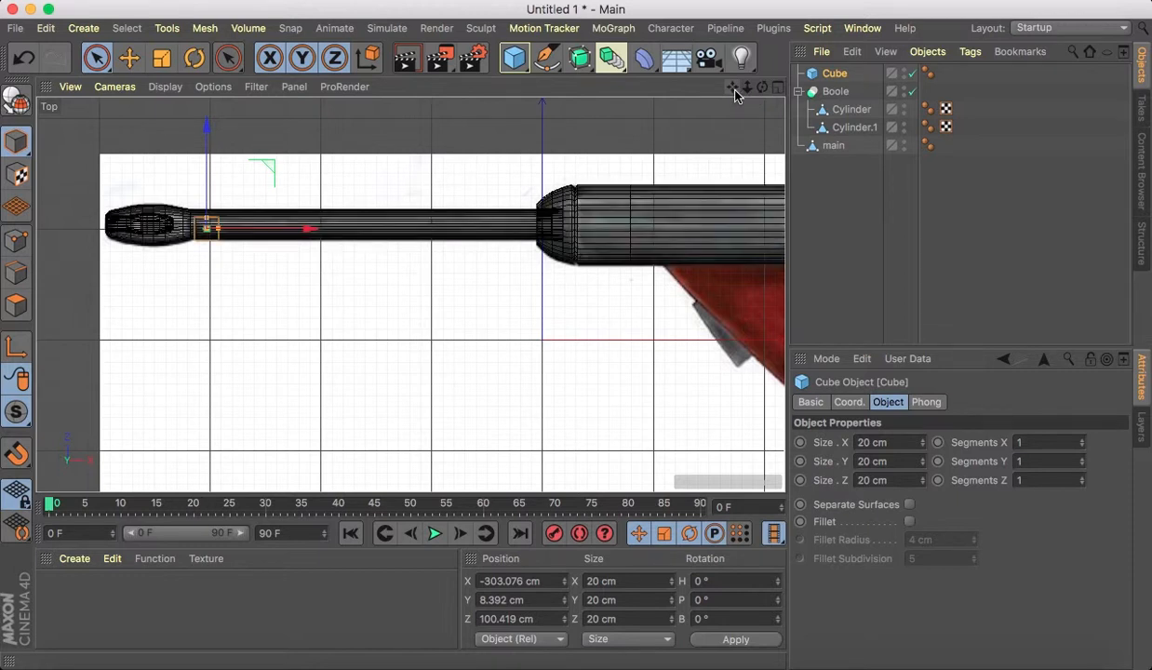
left_click_drag(733, 90, 987, 160)
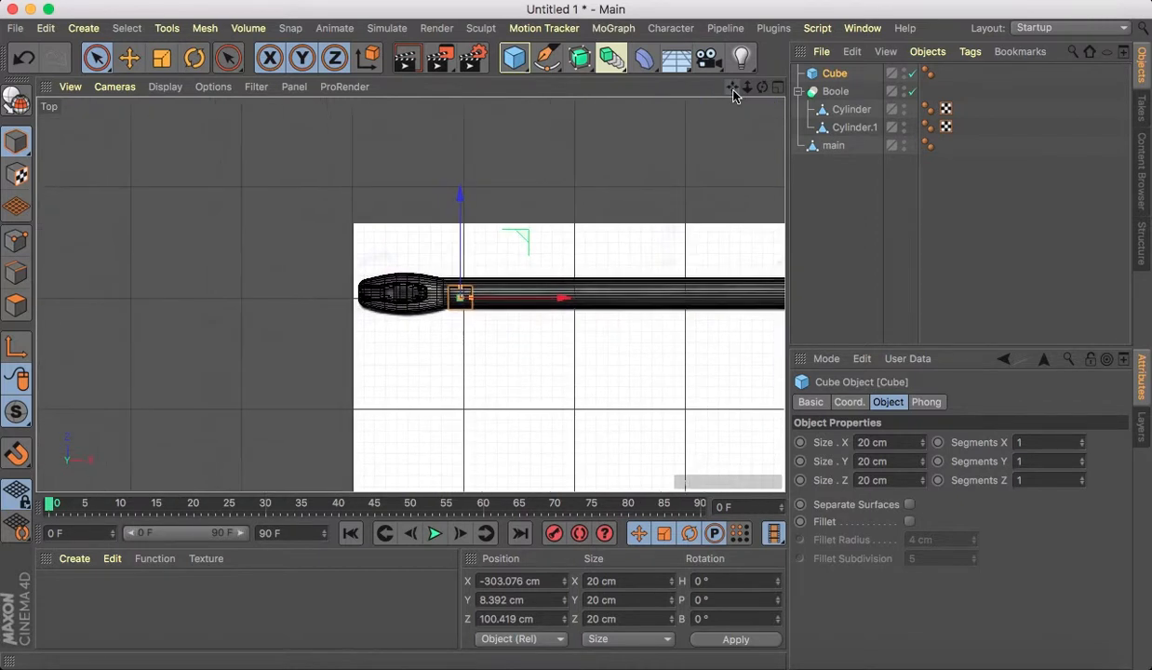
left_click_drag(747, 94, 722, 90)
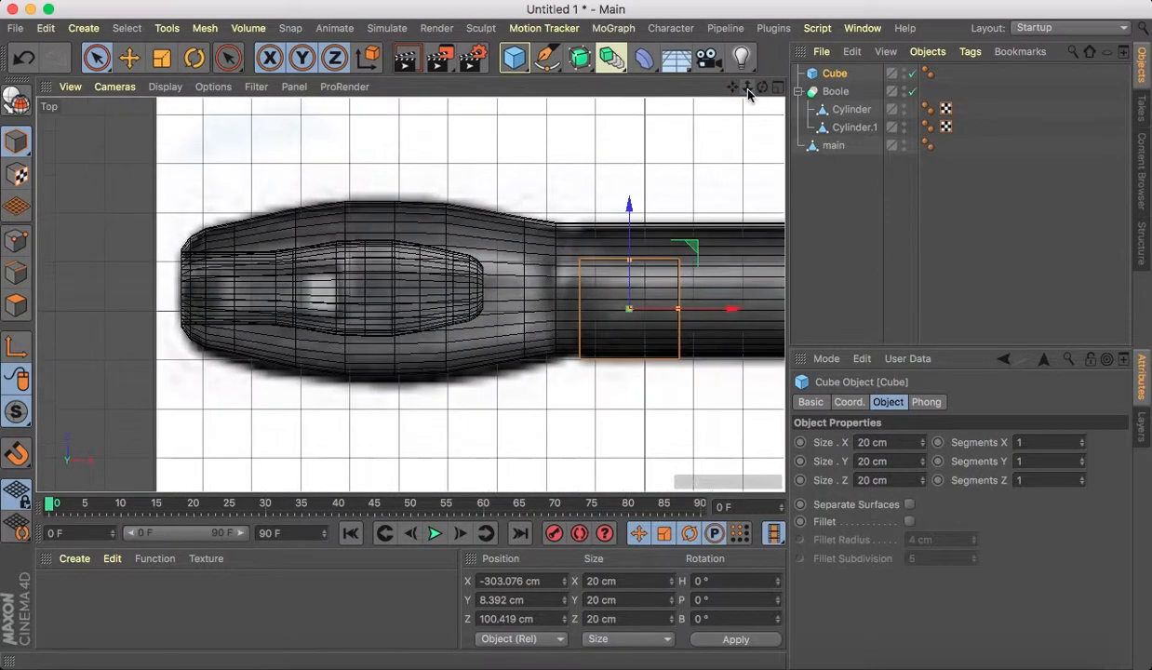
left_click(908, 92)
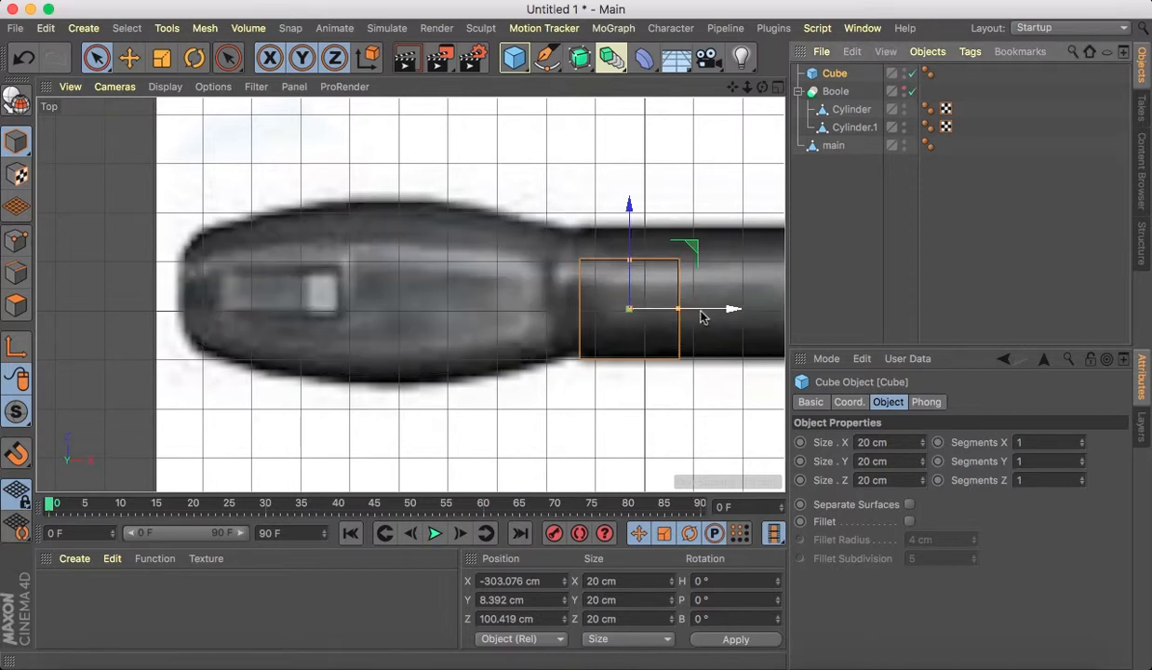
left_click_drag(701, 310, 336, 322)
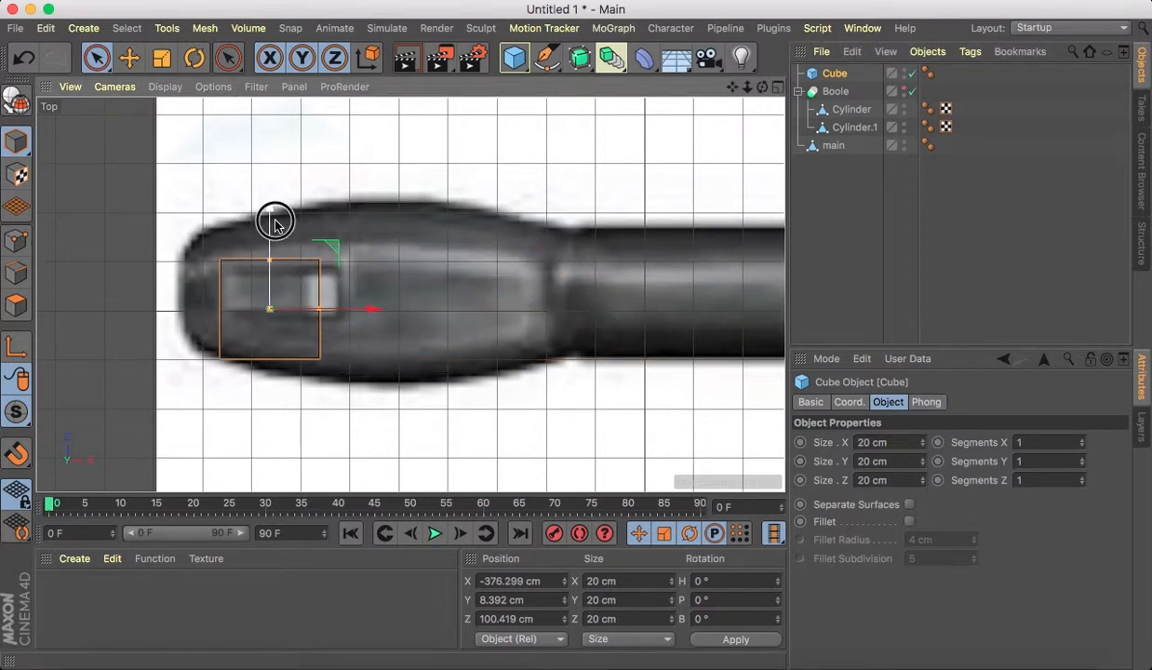
left_click_drag(274, 224, 276, 198)
Fit the cube to the reference slot at about 24.6 cm in X and 9.4 cm in Z, and show the Boole again.
left_click_drag(374, 292, 342, 288)
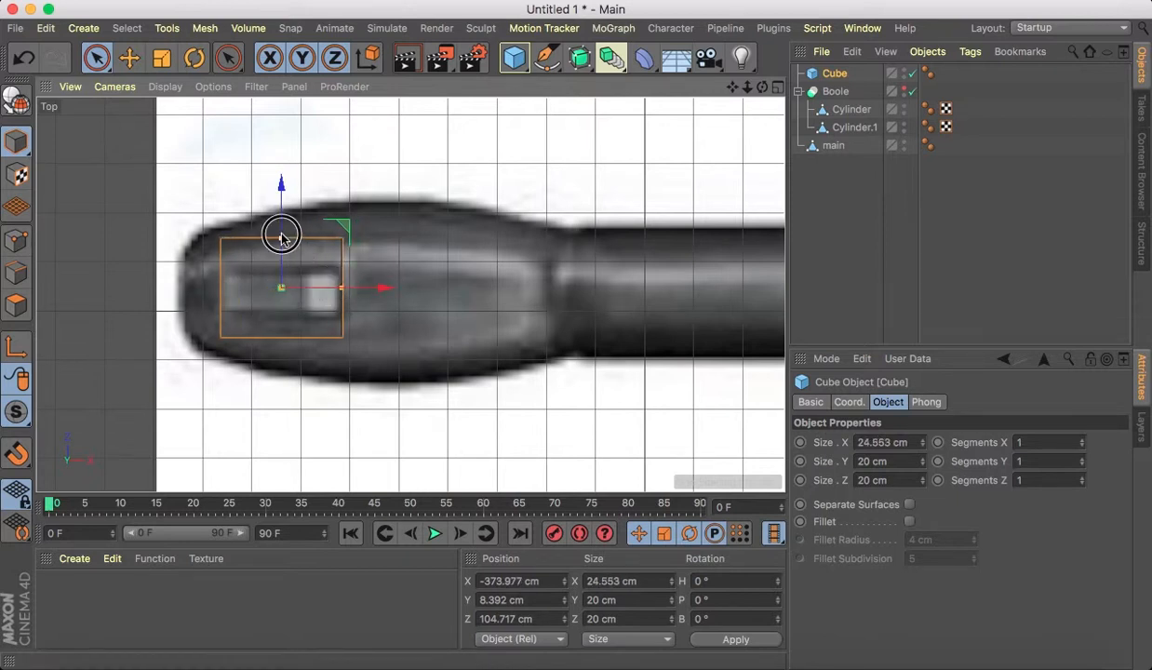
left_click_drag(282, 238, 280, 268)
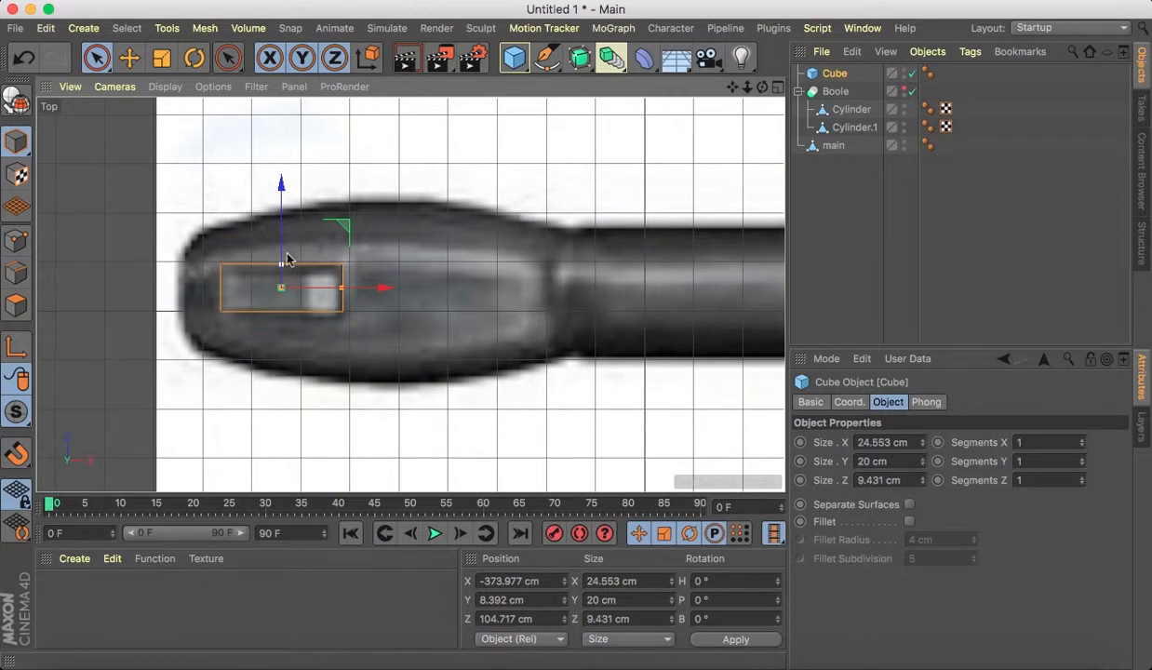
left_click_drag(282, 213, 284, 215)
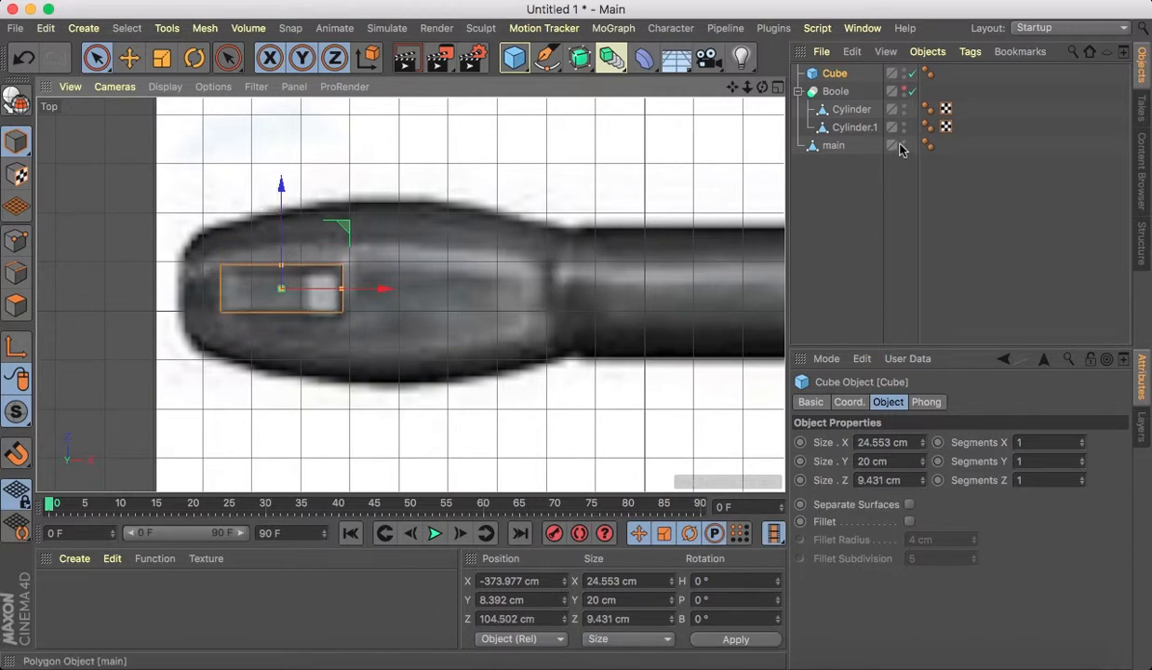
left_click(907, 91)
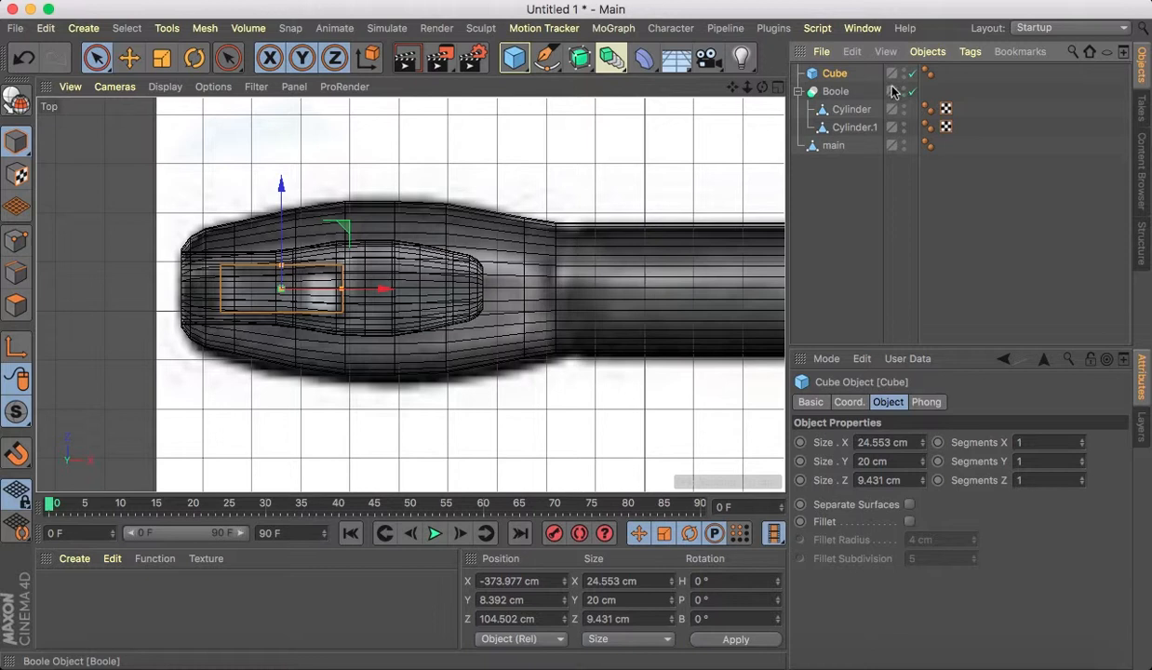
In the perspective view, increase the cube's height to about 32.3 cm.
left_click(775, 88)
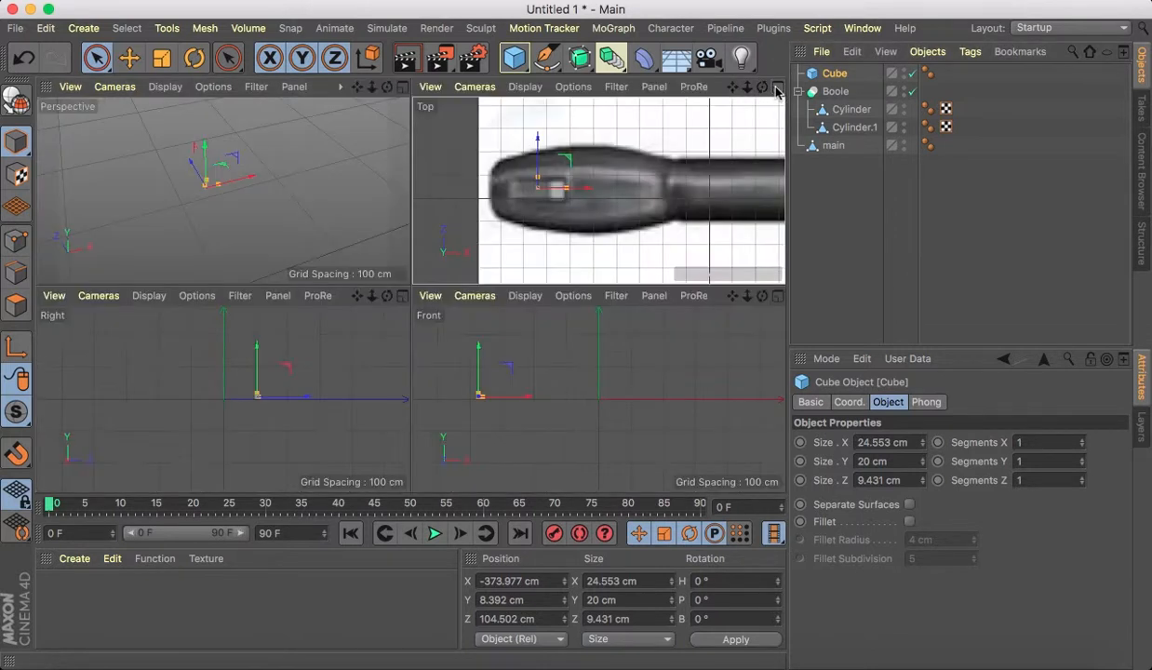
left_click(403, 89)
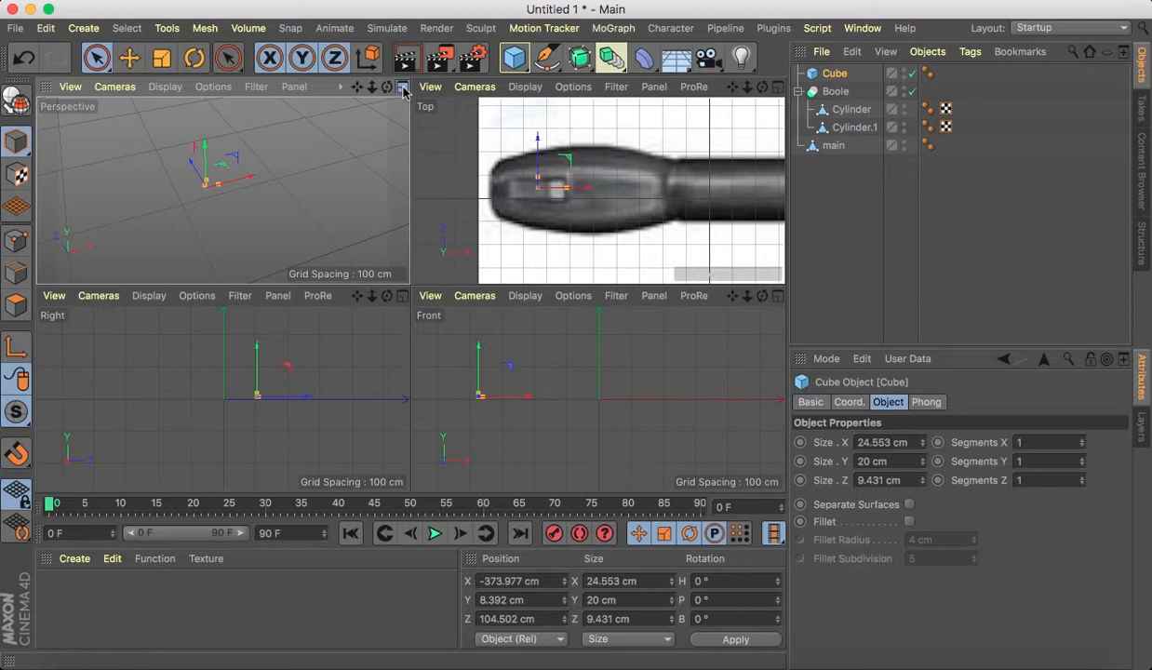
left_click(403, 88)
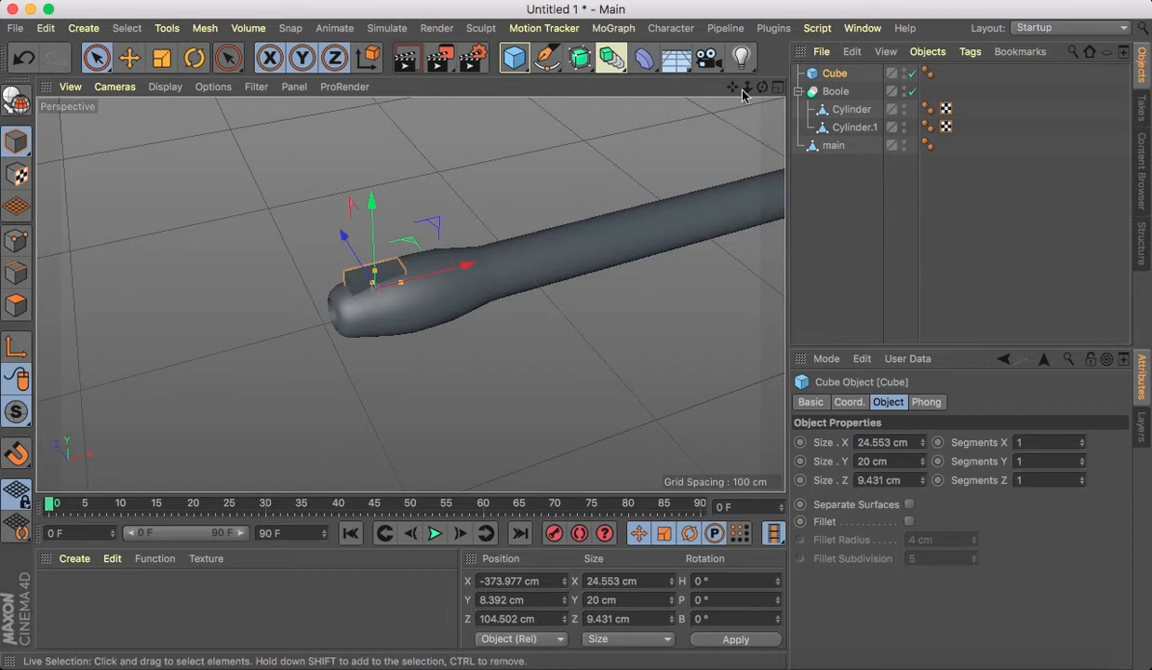
left_click_drag(747, 87, 748, 85)
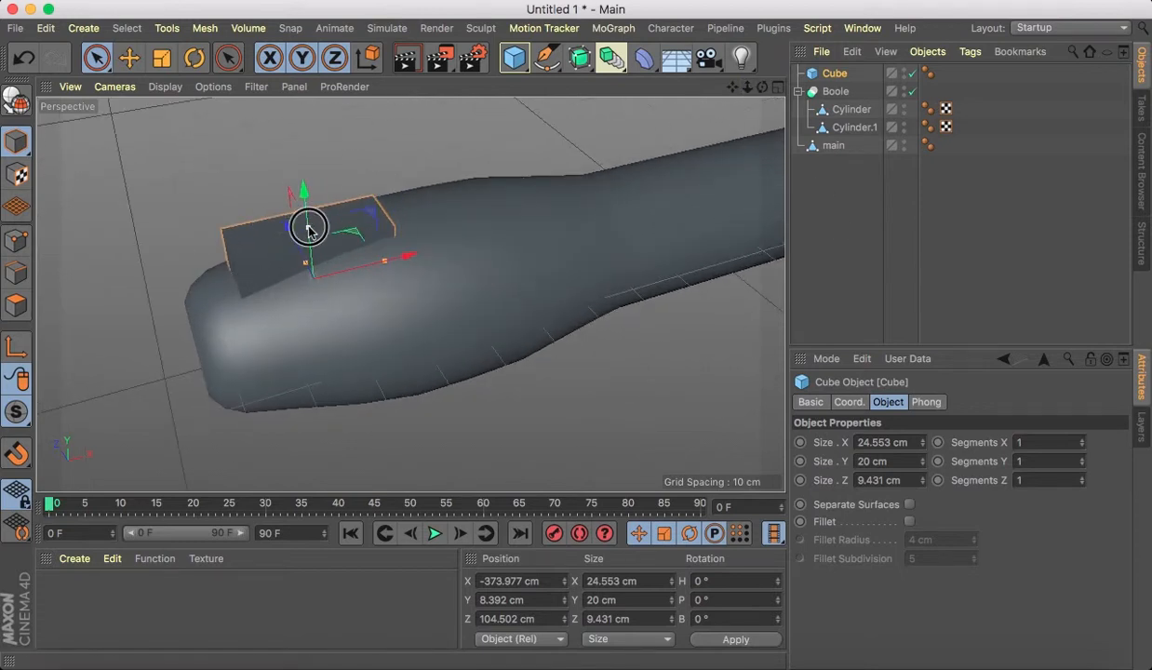
left_click_drag(309, 230, 306, 190)
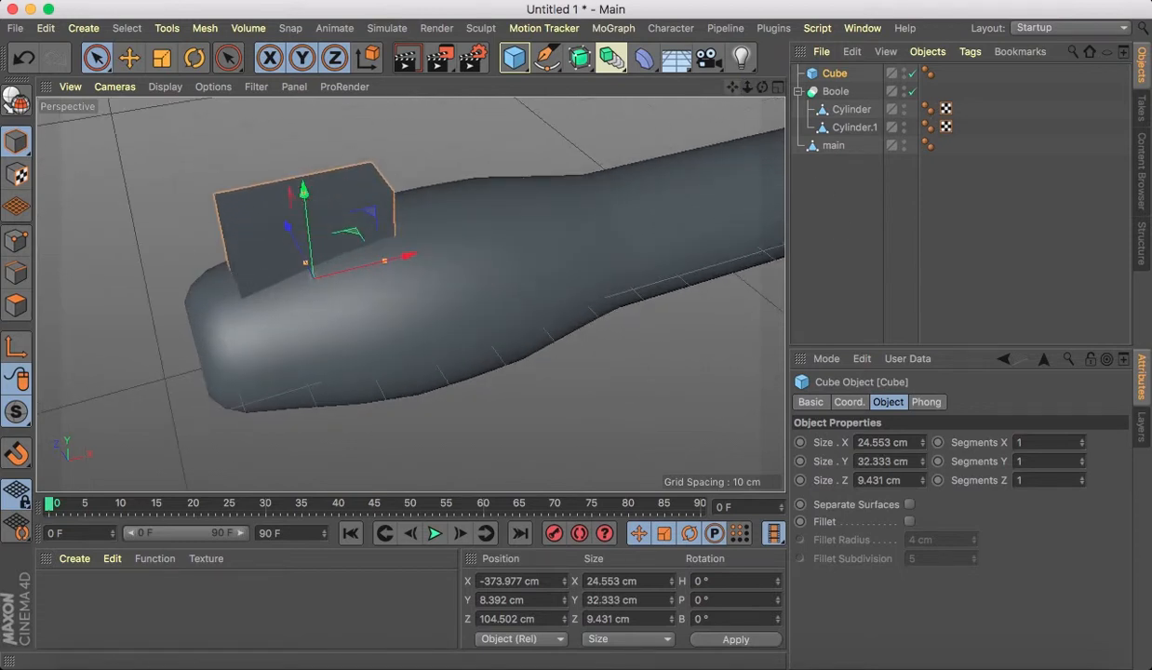
Enable the cube's fillet and reduce its radius to about 1.6 cm.
mouse_move(761, 87)
left_mouse_down()
mouse_move(737, 90)
mouse_move(762, 93)
left_mouse_up()
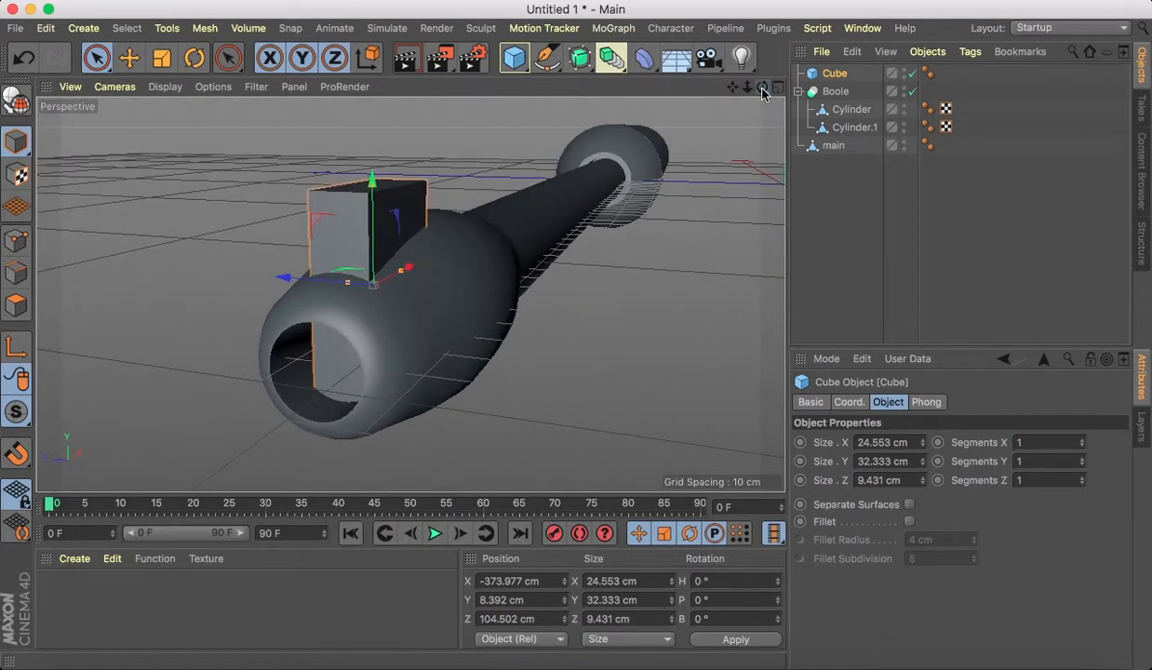
left_click(908, 522)
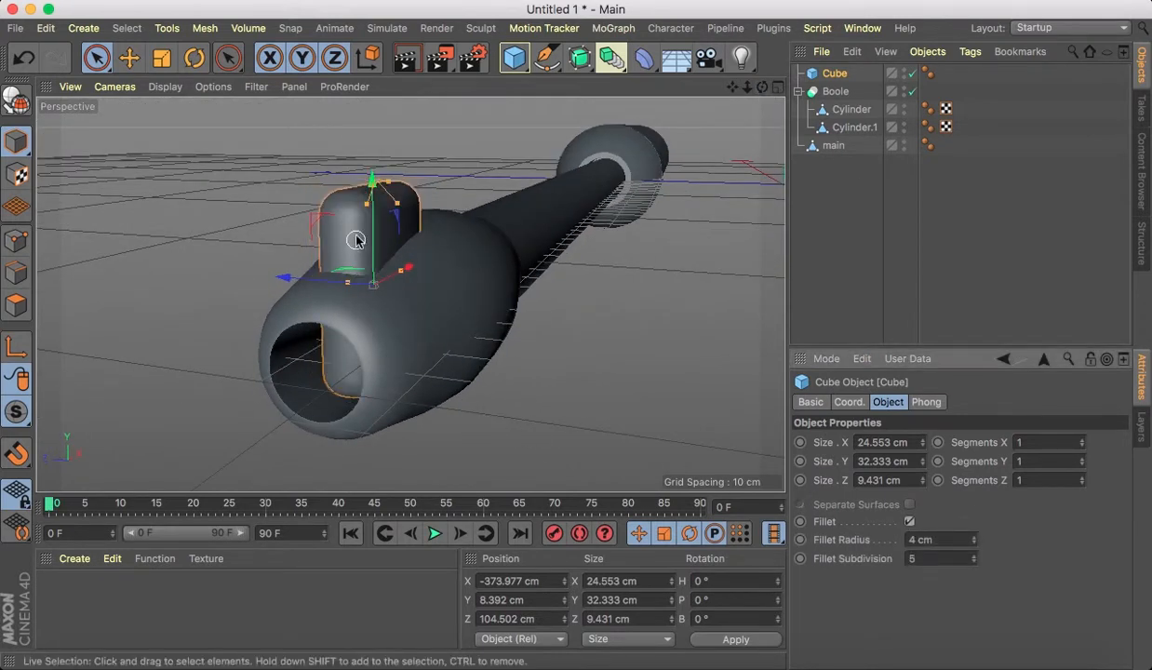
left_click_drag(364, 199, 362, 188)
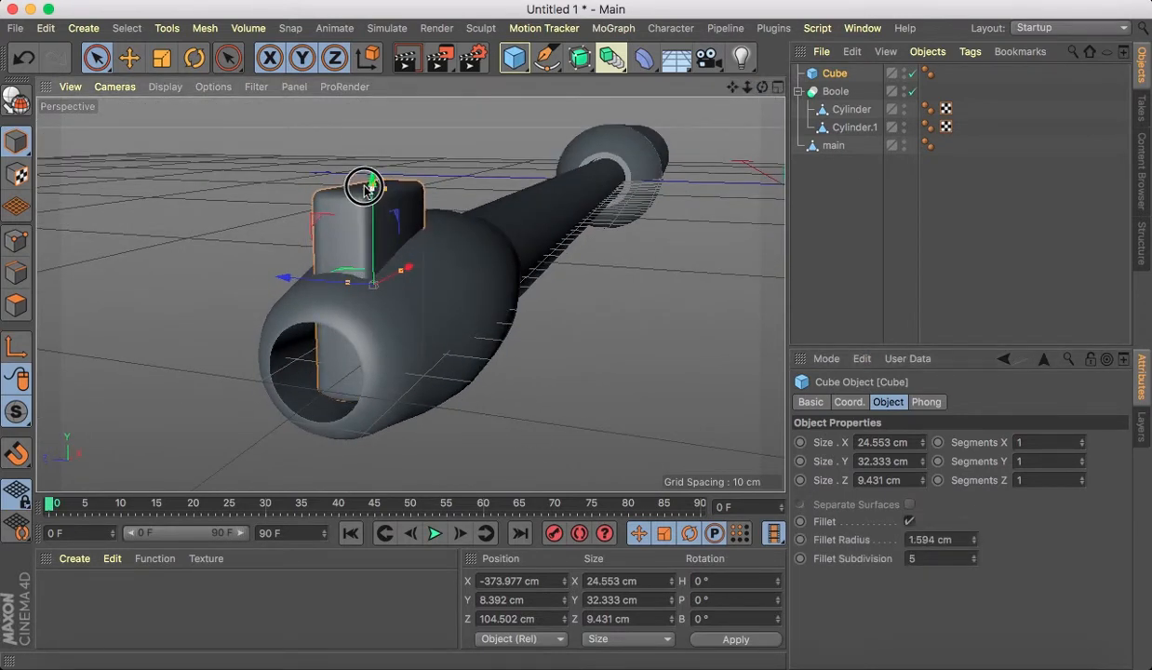
Extend the cube down through the muzzle to about 46.6 cm tall at about Y 1.3 cm, and collapse the Boole's hierarchy.
left_click_drag(761, 87, 744, 93)
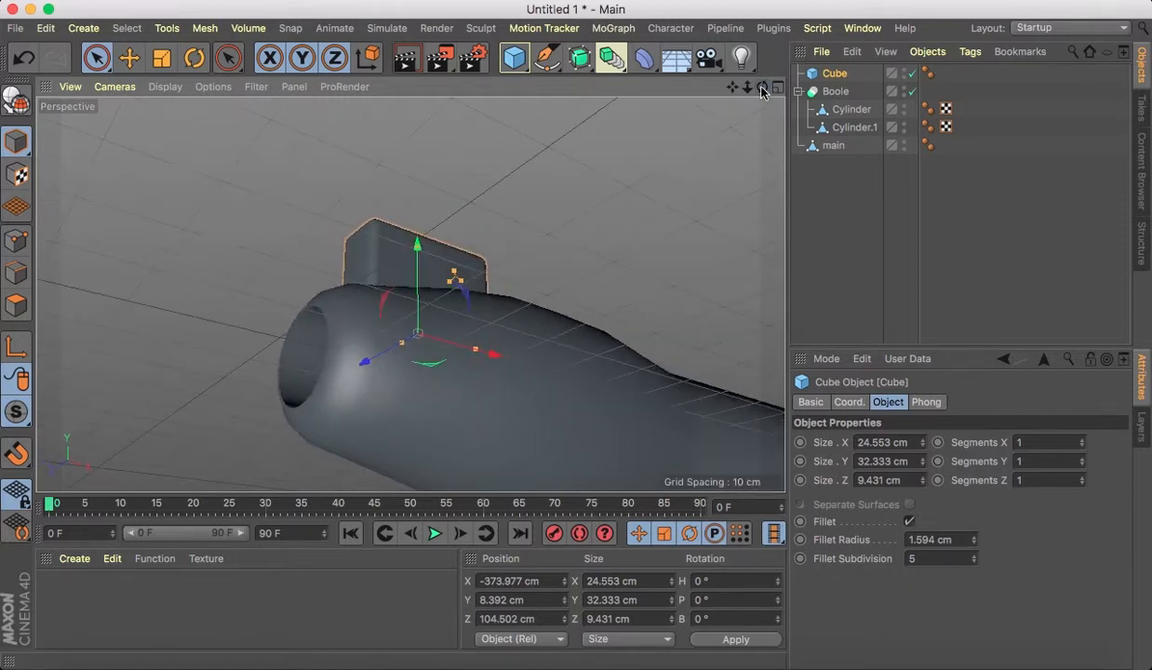
left_click_drag(418, 242, 419, 307)
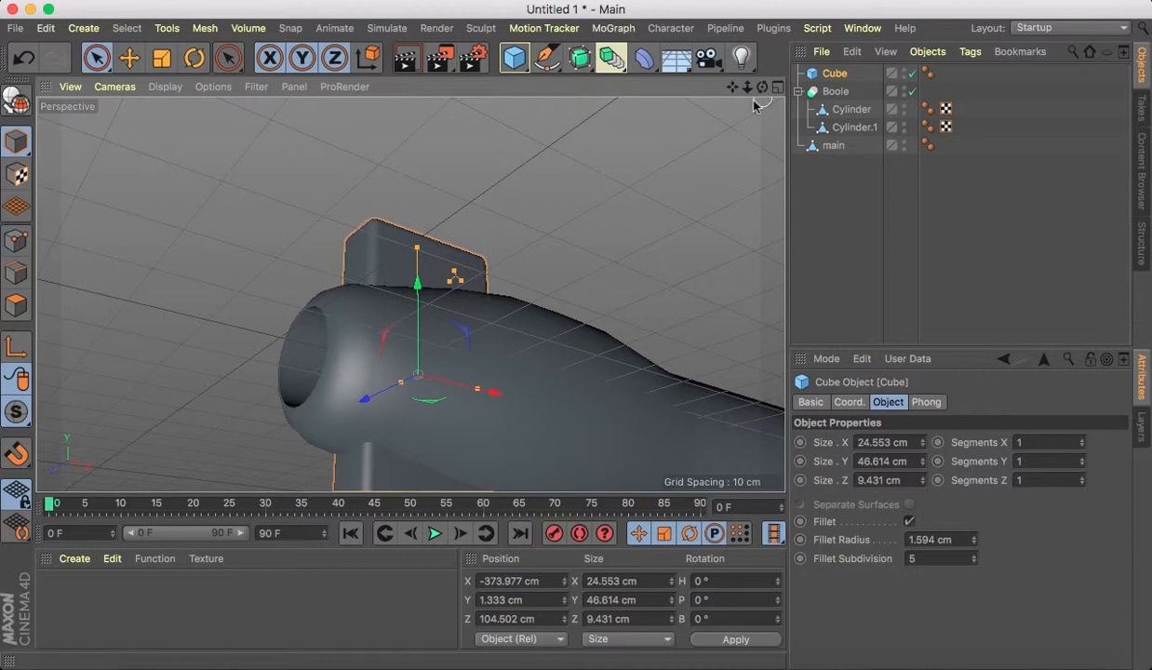
left_click_drag(761, 86, 865, 139)
left_click_drag(409, 294, 409, 294)
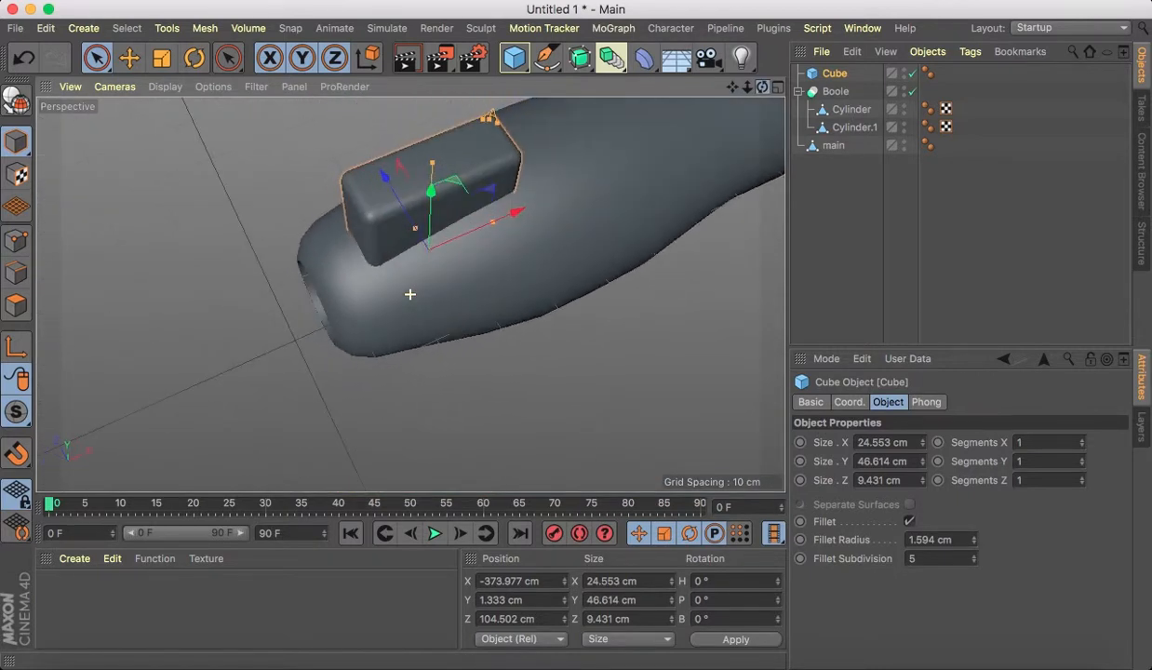
left_click(799, 92)
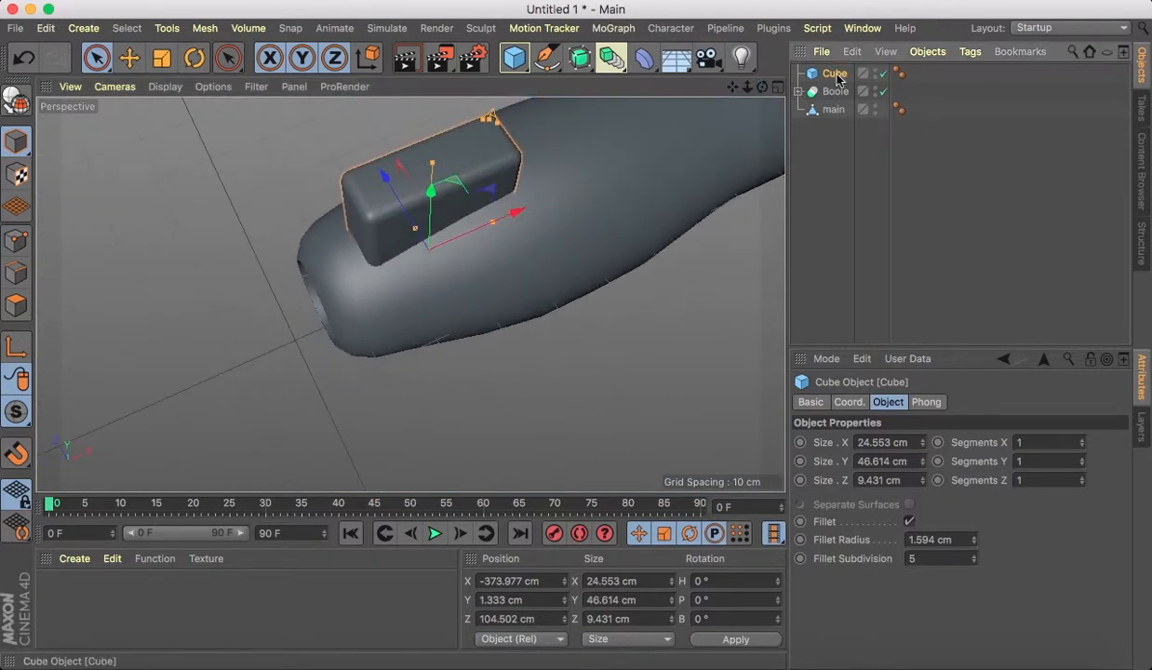
Subtract the cube from the barrel tip with a new Boole to cut the rectangular slot.
left_click_drag(834, 73, 830, 102)
left_click_drag(619, 70, 834, 77)
left_click(768, 279)
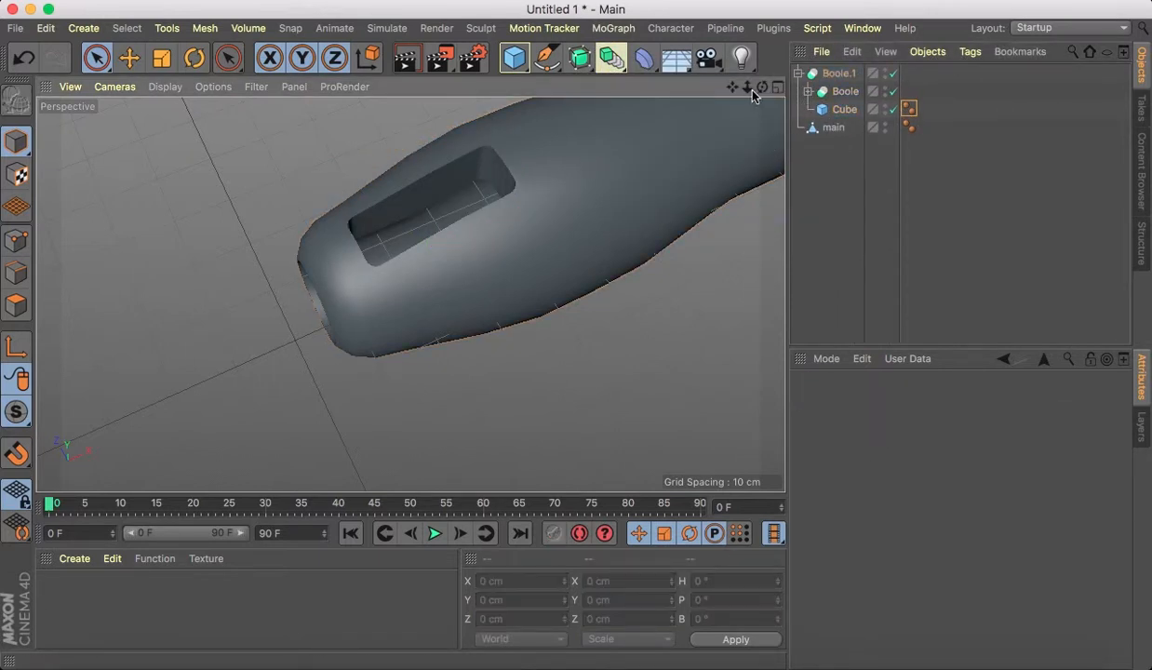
Save the project as ELG-3A.c4d in the ELG-3A (Padme's blaster) folder.
left_click_drag(747, 86, 752, 90)
left_click_drag(406, 293, 407, 293, "alt")
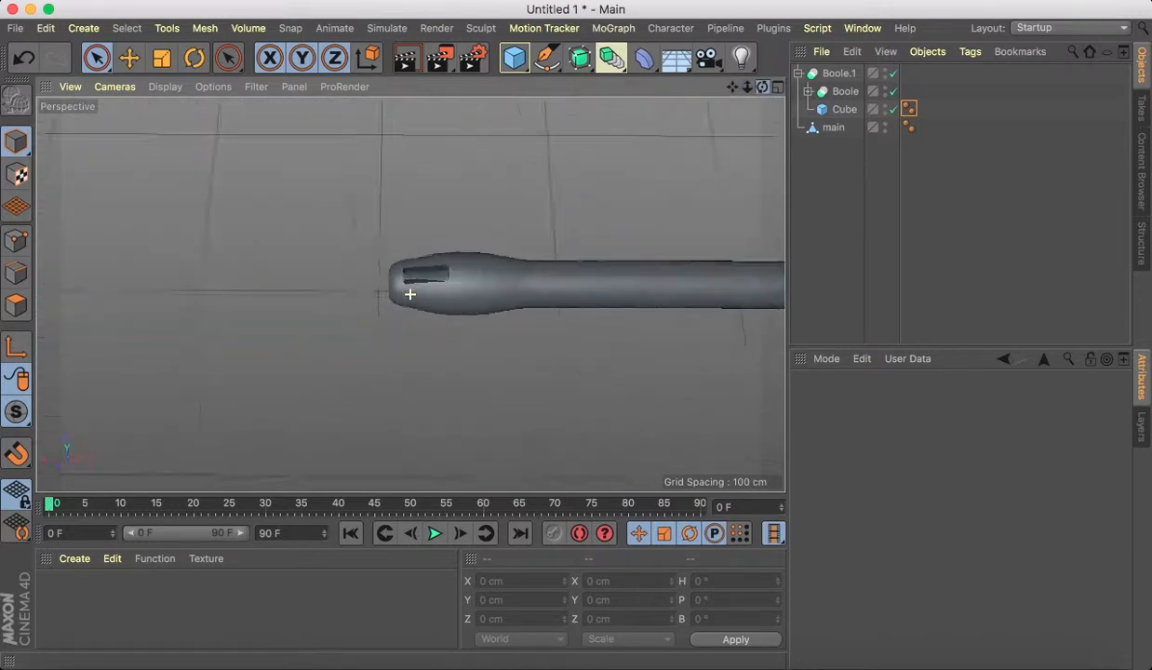
mouse_move(732, 87)
left_mouse_down()
mouse_move(410, 295)
mouse_move(734, 93)
left_mouse_up()
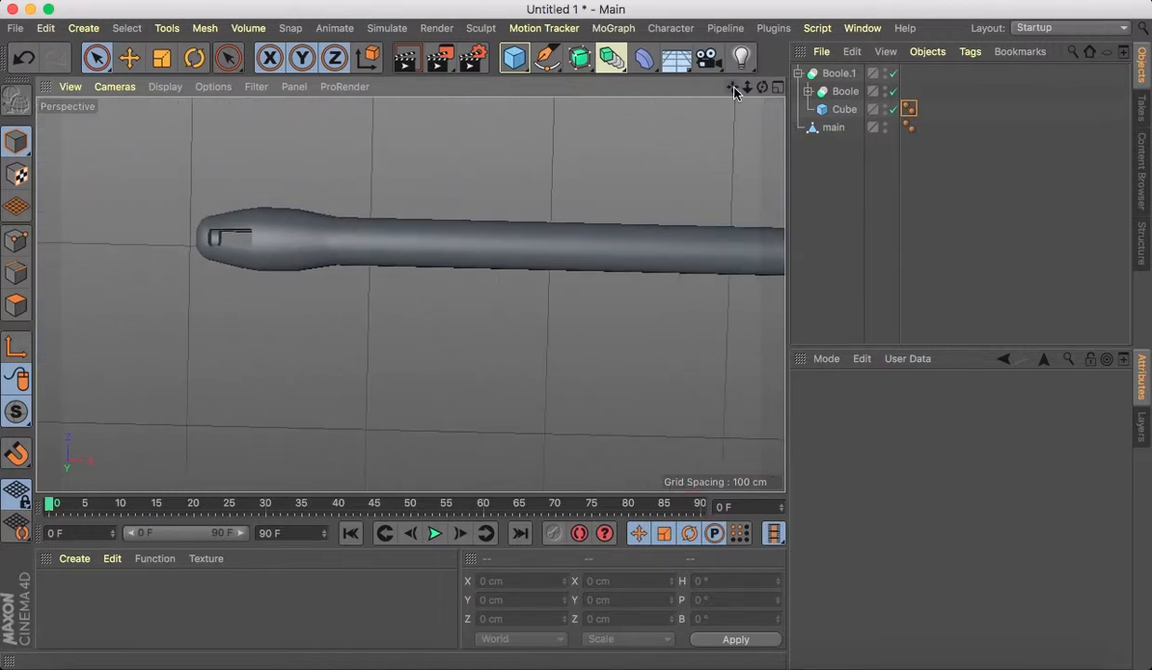
key("super+s")
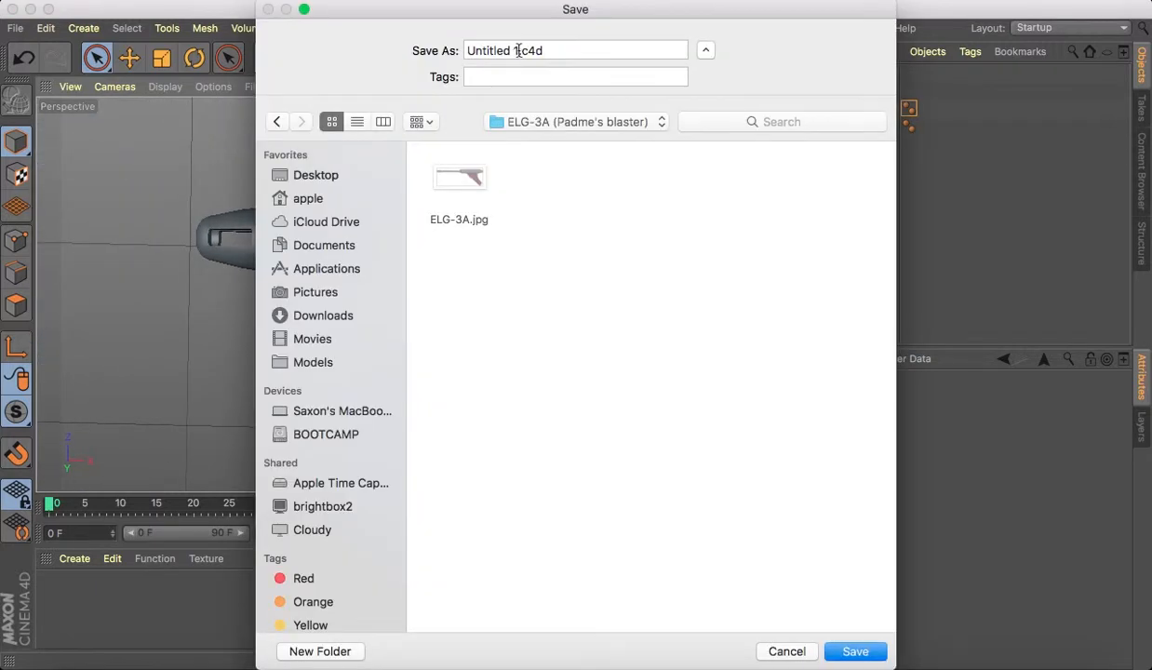
left_click_drag(518, 51, 407, 53)
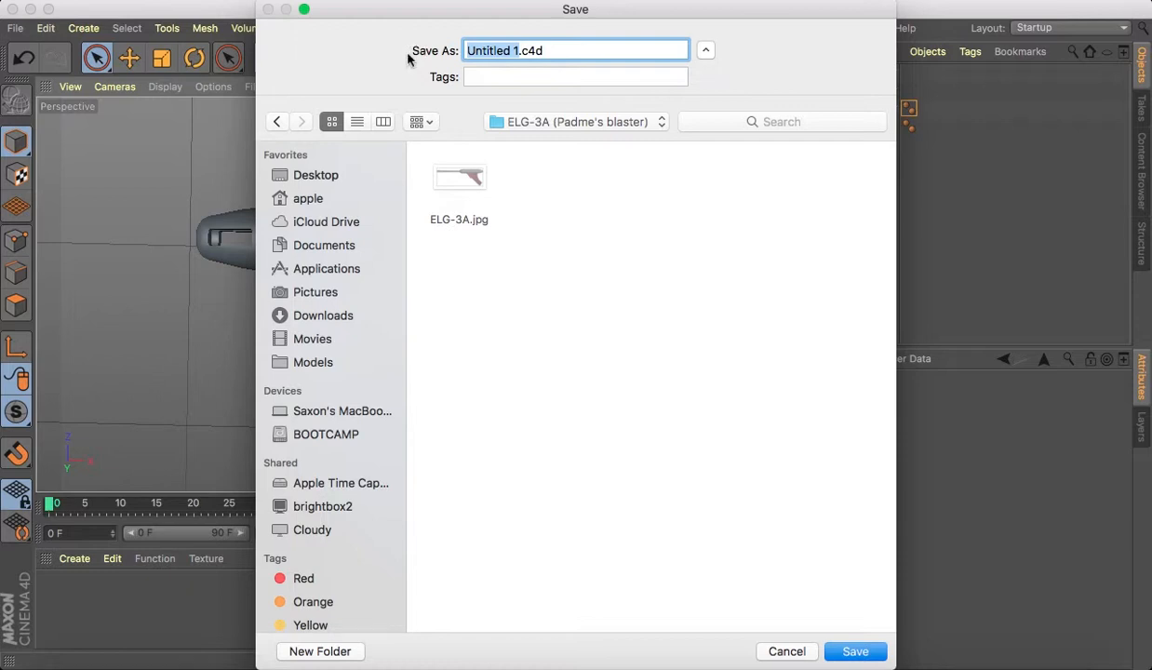
type("ELG-3A")
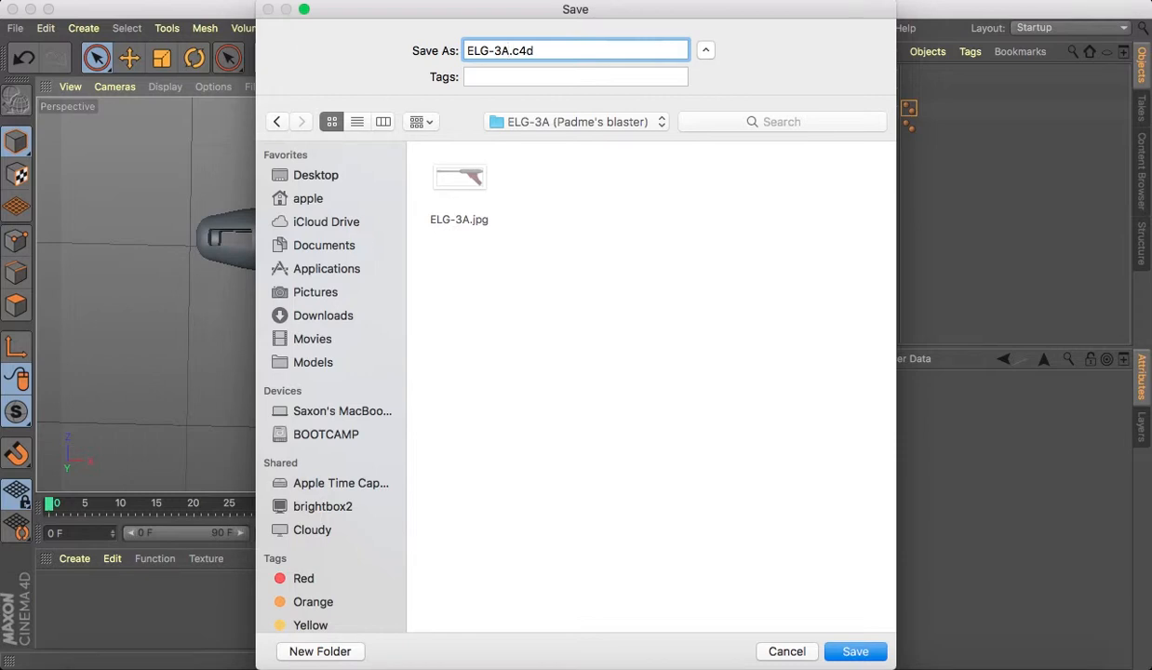
key("Return")
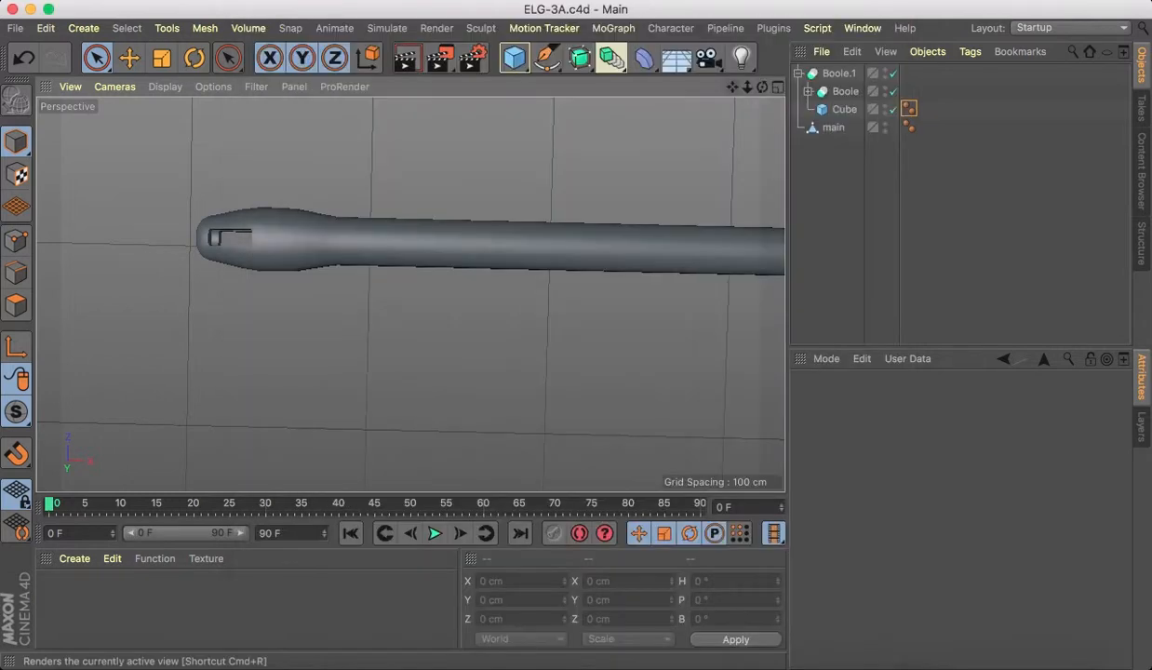
Examine the whole blaster in perspective, then compare its body and tail with the reference image in the Top view.
left_click_drag(729, 88, 410, 295)
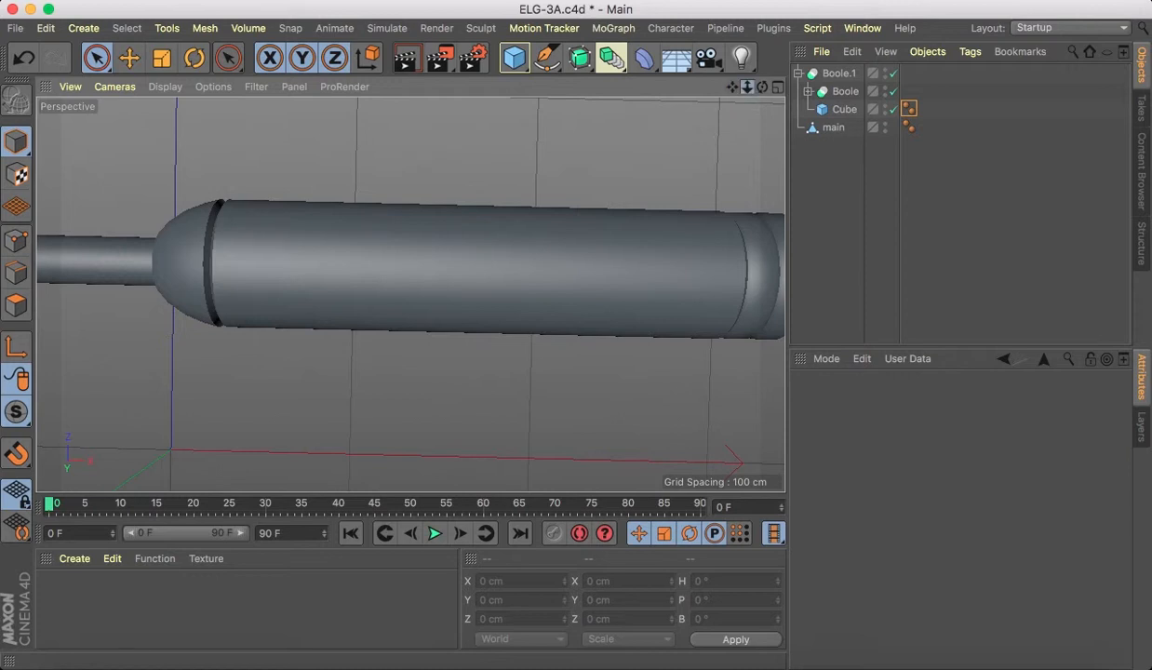
left_click_drag(747, 86, 411, 295)
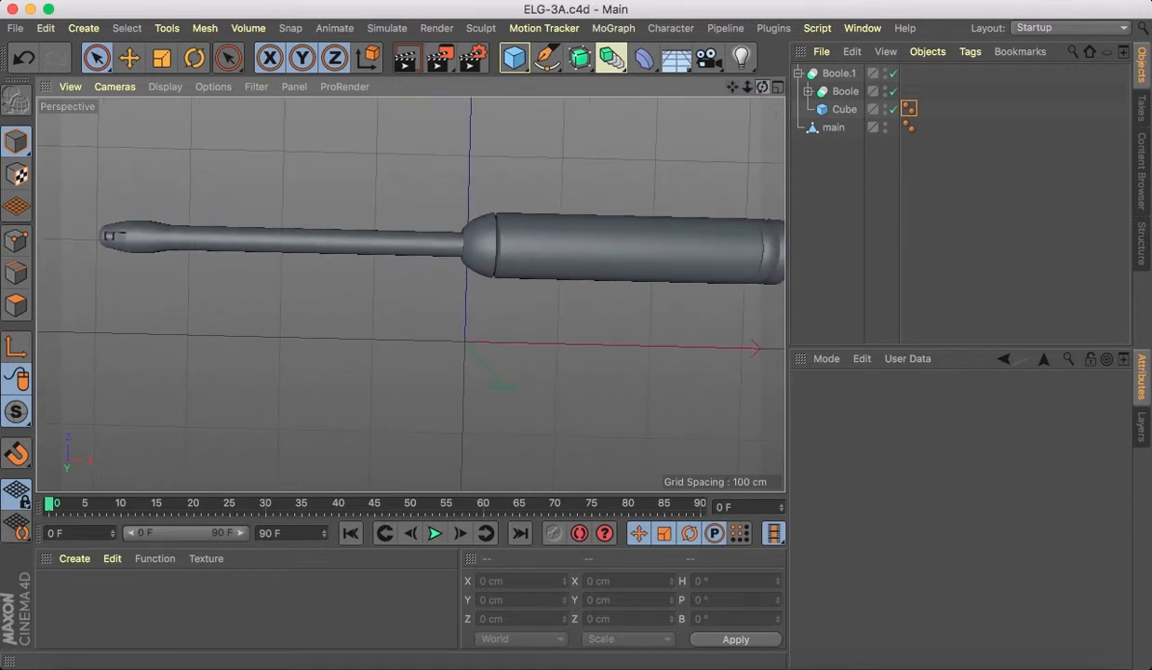
left_click_drag(762, 87, 779, 93)
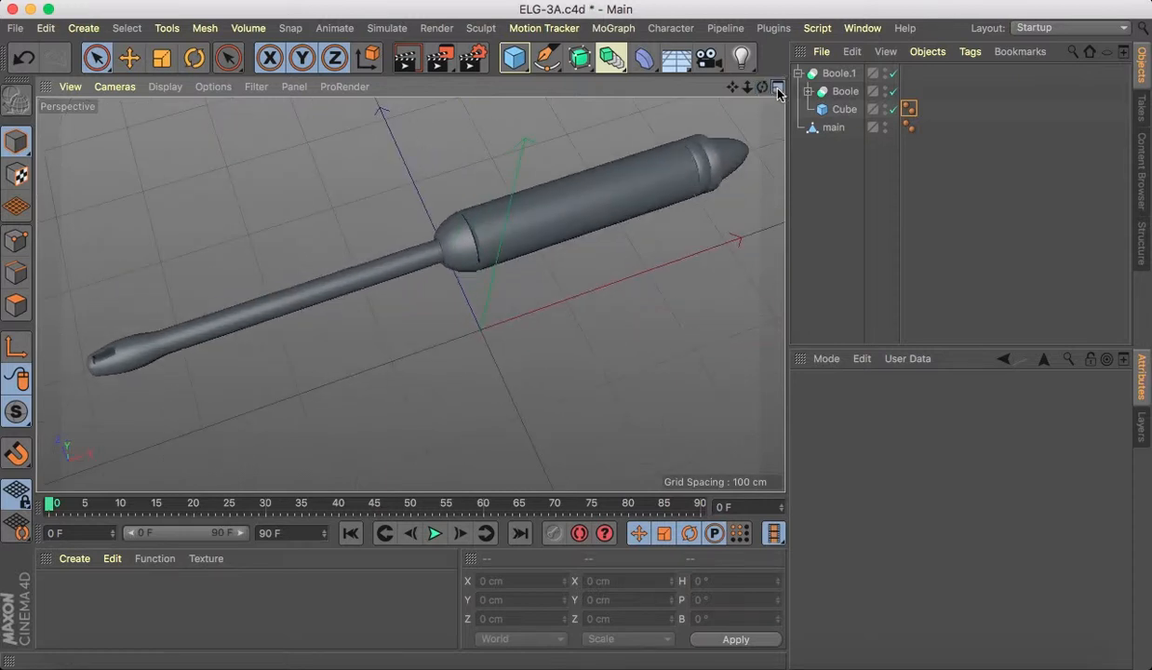
left_click(778, 89)
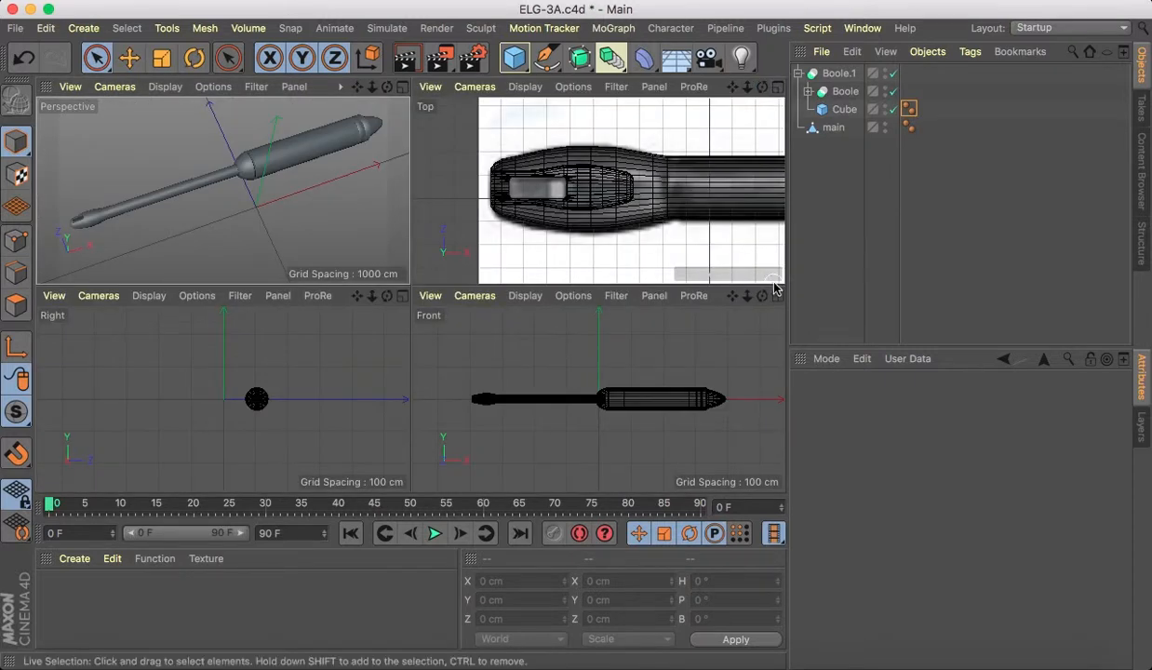
left_click(778, 89)
left_click(778, 89)
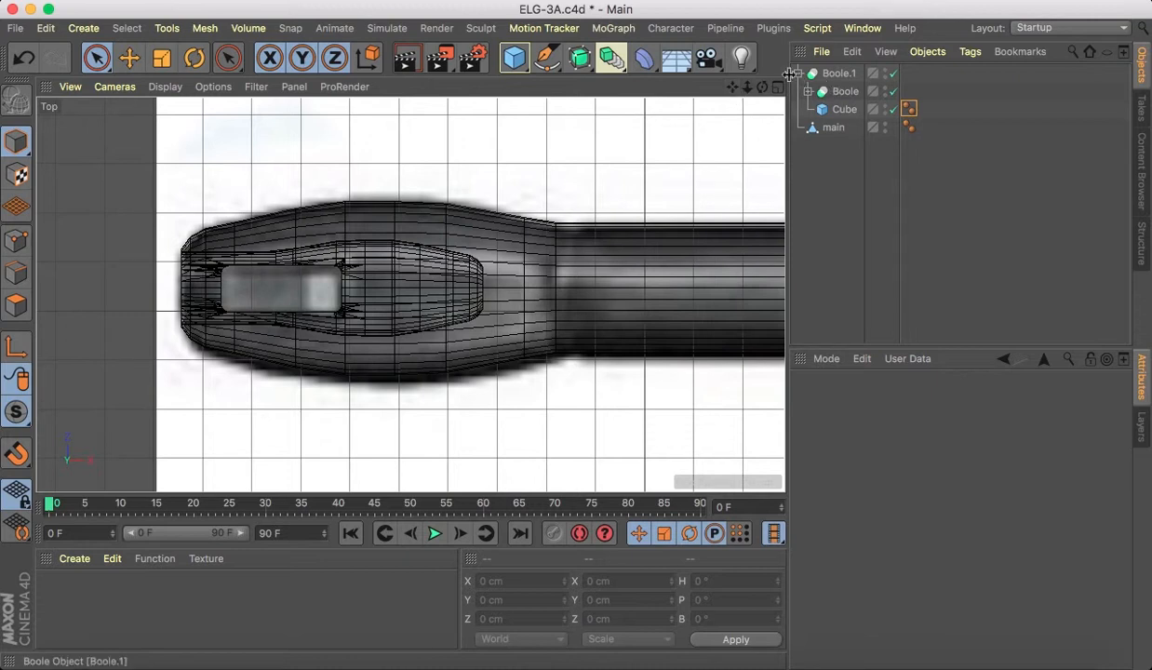
left_click_drag(732, 88, 410, 295)
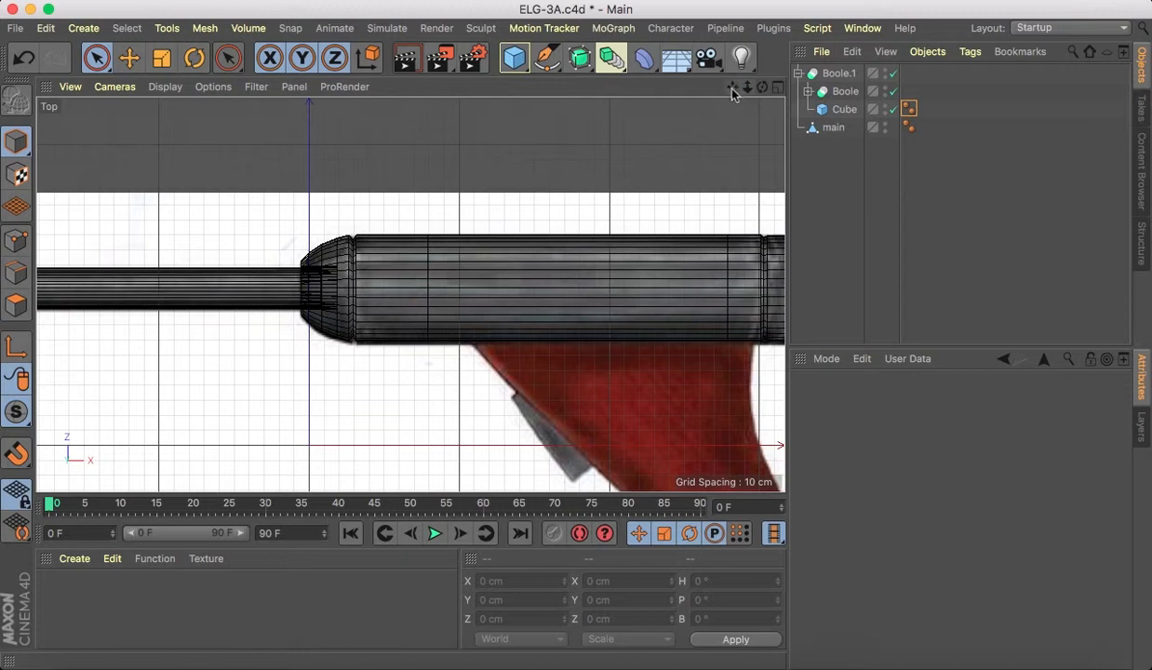
left_click_drag(732, 89, 732, 90)
Make the Boole.1 hierarchy editable and merge all its parts into one object with Connect Objects + Delete.
left_click_drag(936, 111, 831, 82)
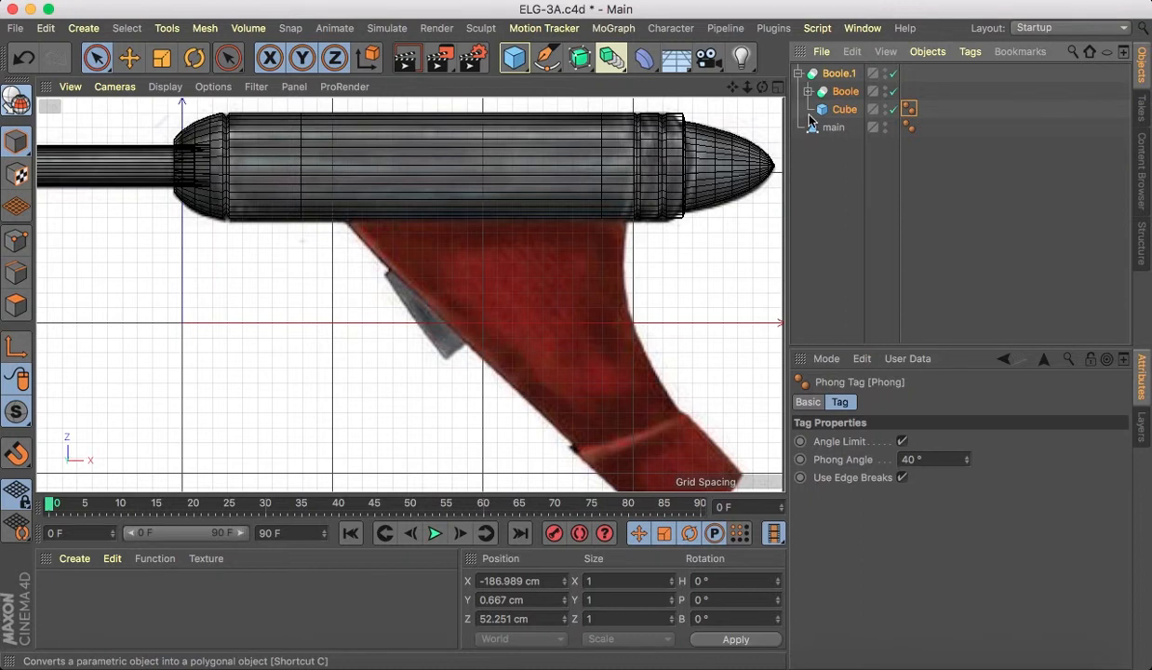
key("c")
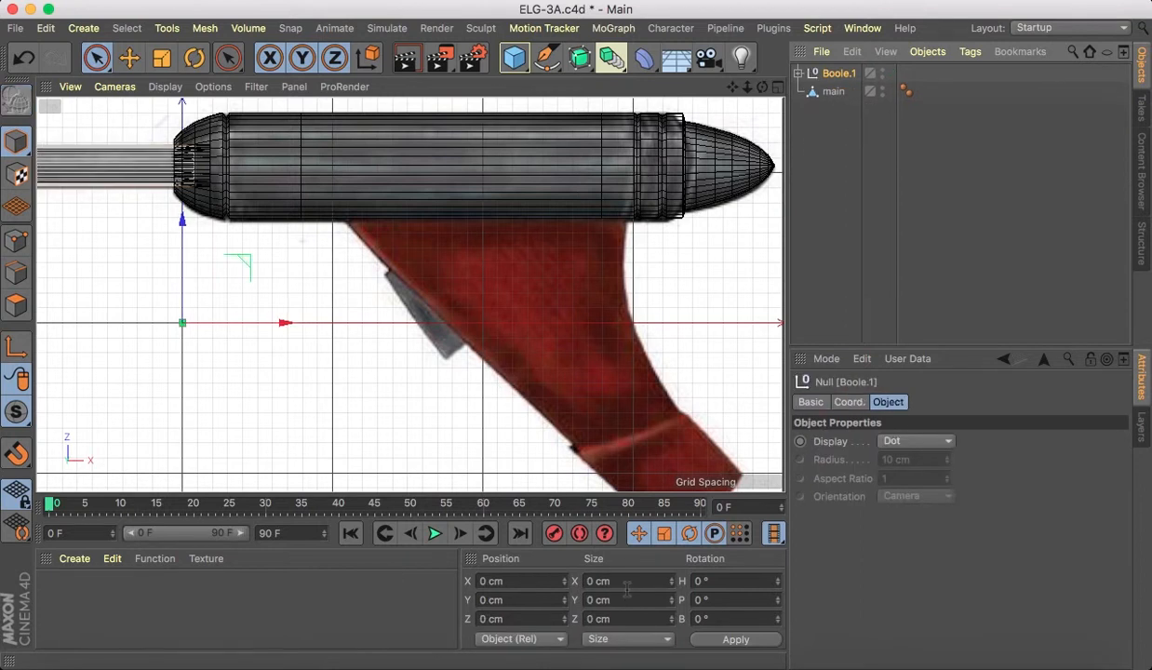
left_click(798, 73)
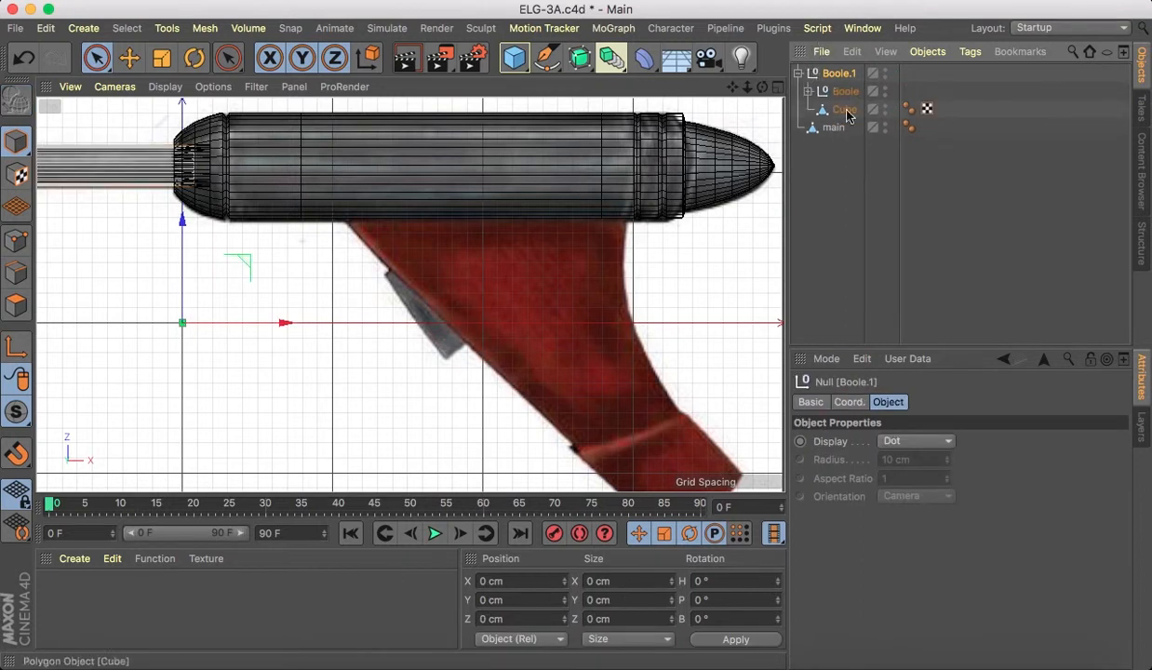
left_click(808, 91)
left_click_drag(988, 141, 809, 67)
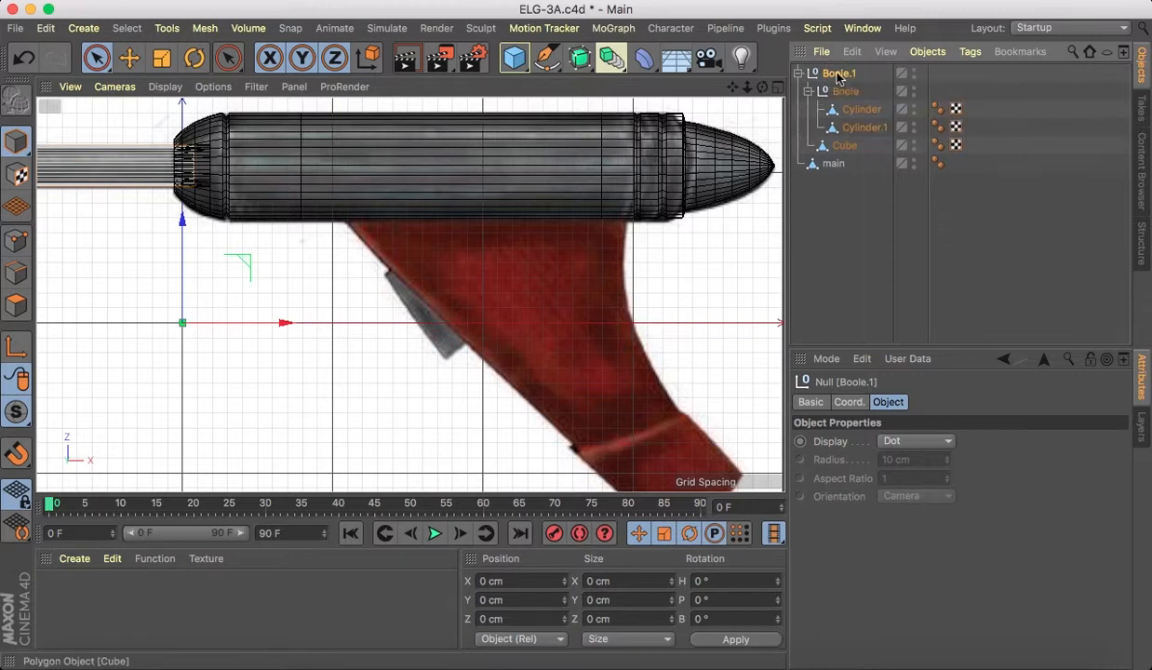
right_click(842, 128)
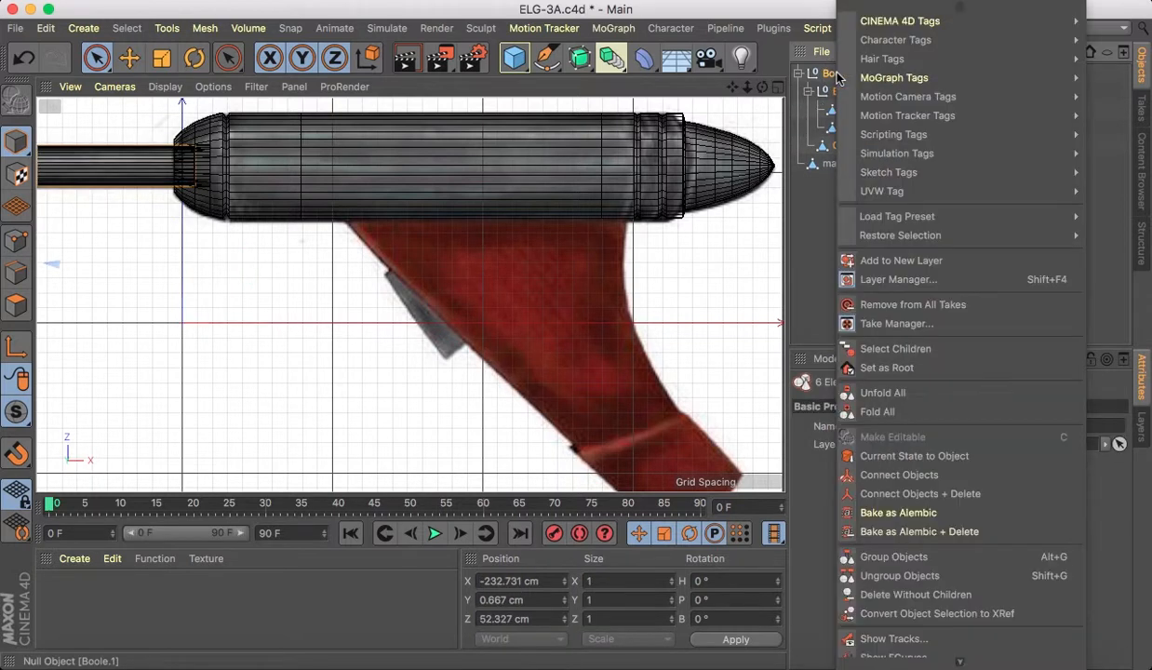
left_click(905, 493)
Delete the merged barrel object's UVW tag and rename the object "tuby bit".
left_click(916, 73)
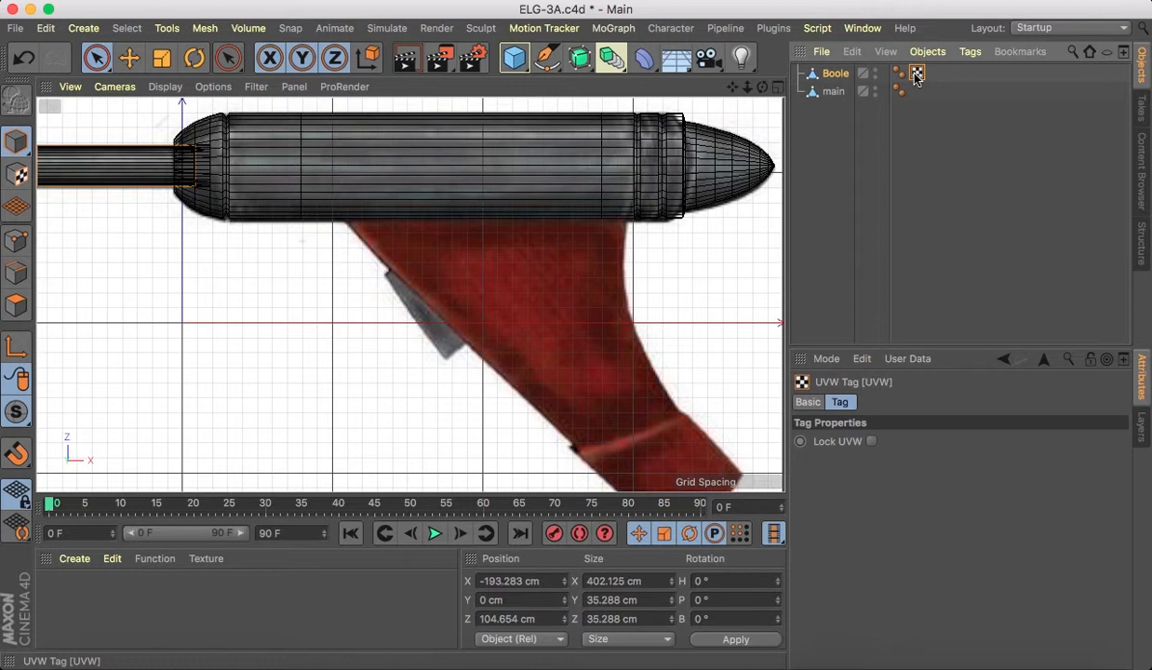
double_click(835, 73)
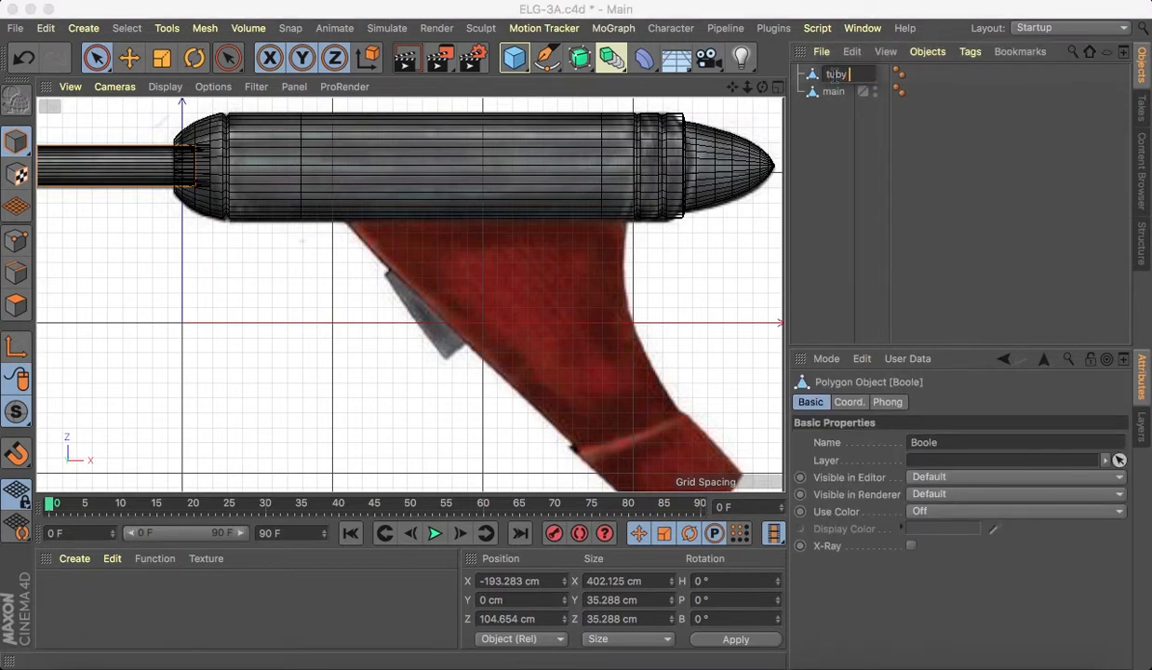
left_click(849, 231)
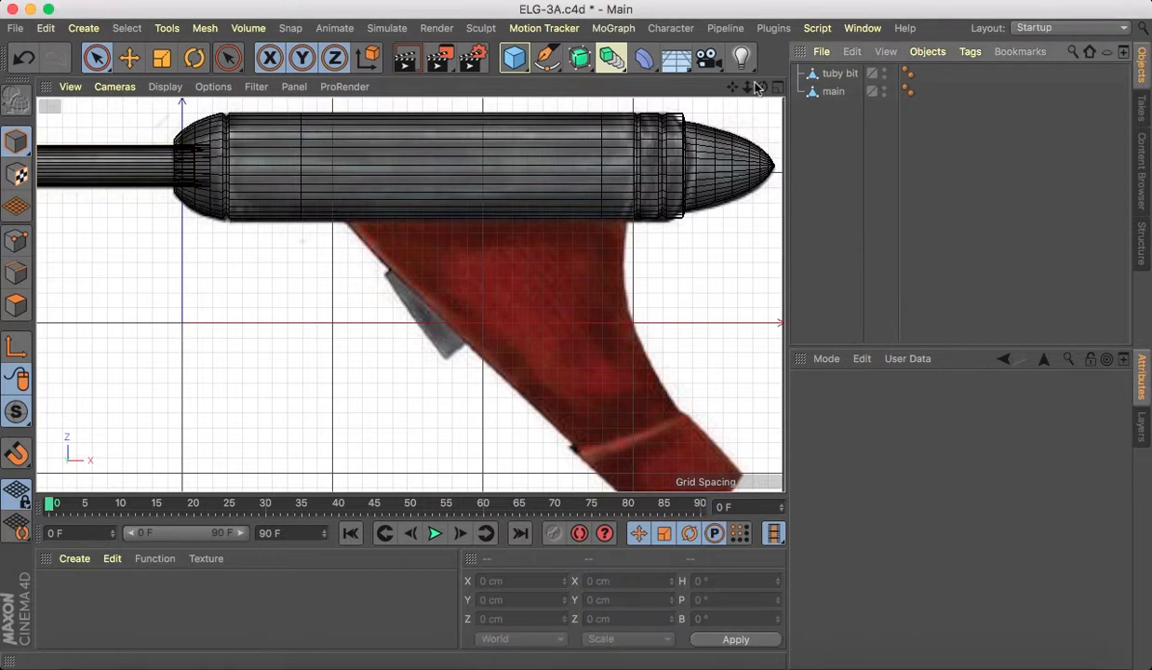
Add a cube over the red grip in the Top view and reduce its Z size to about 38 cm.
left_click_drag(731, 88, 769, 88)
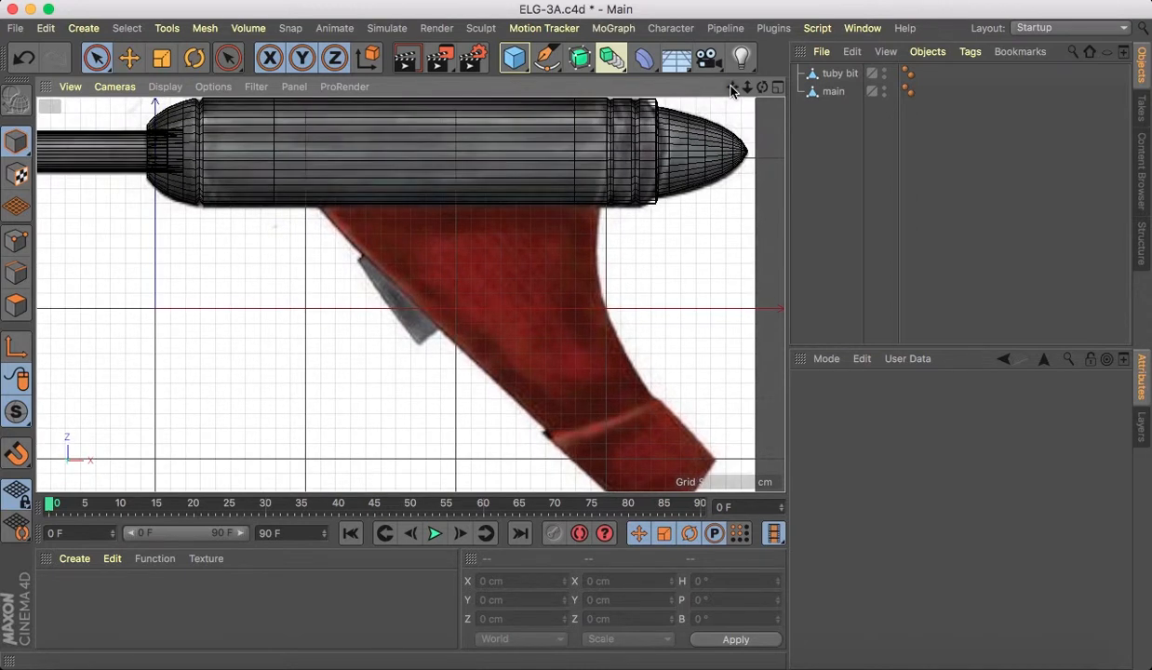
left_click(513, 59)
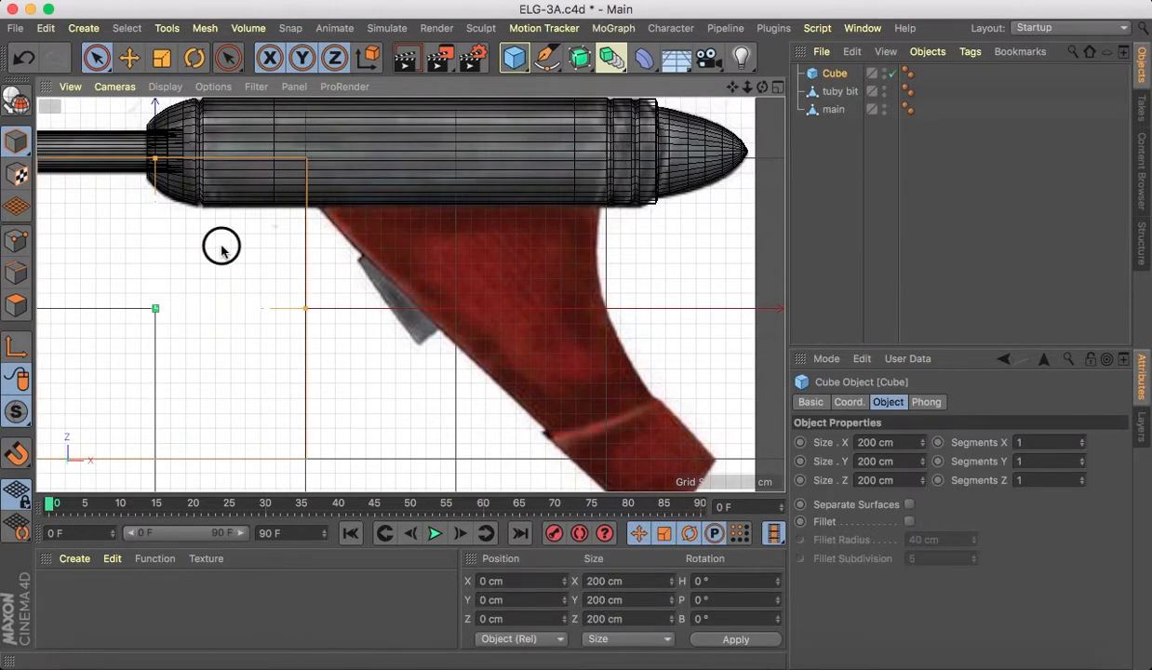
left_click_drag(219, 244, 524, 228)
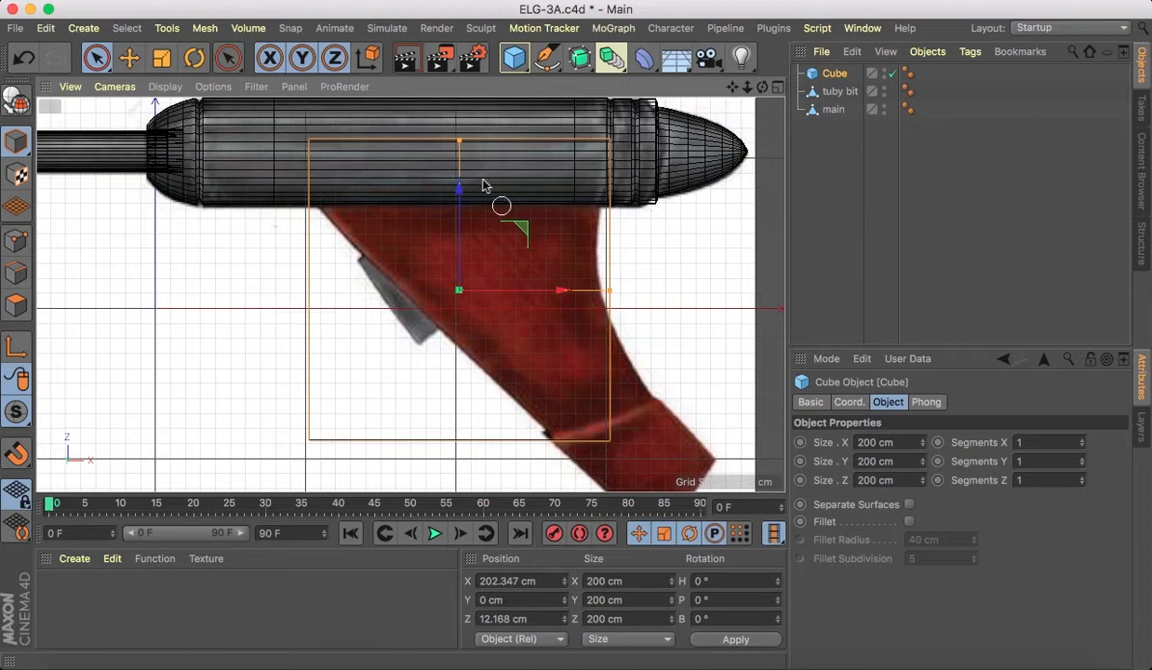
left_click_drag(458, 141, 458, 247)
left_click_drag(457, 188, 460, 149)
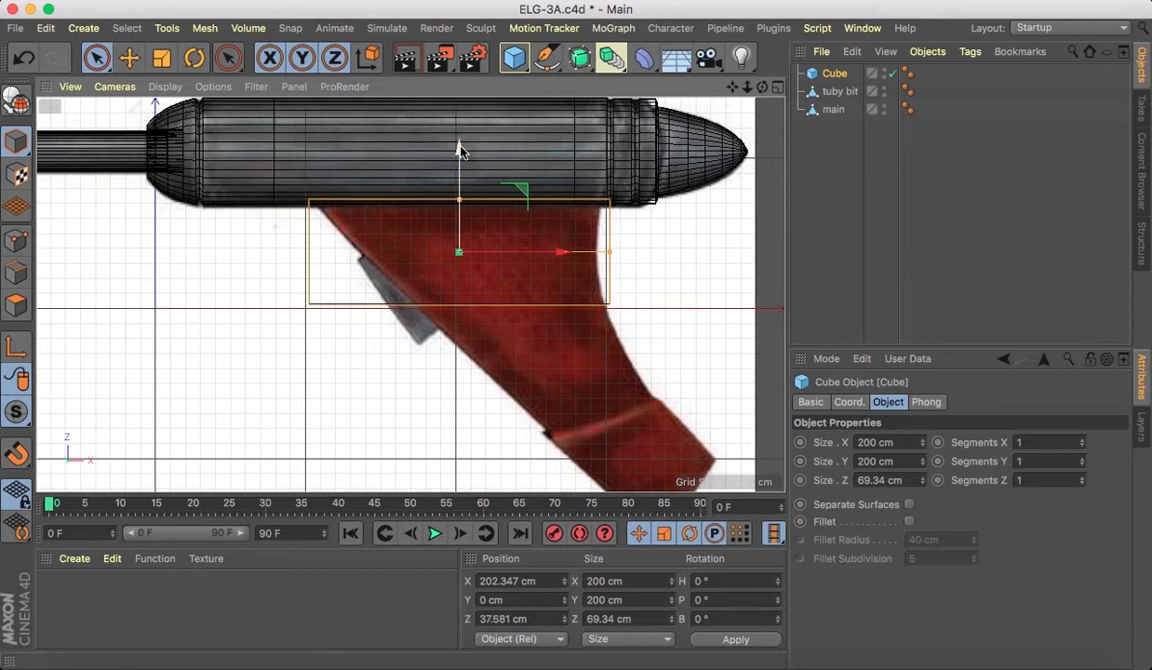
left_click_drag(459, 201, 459, 229)
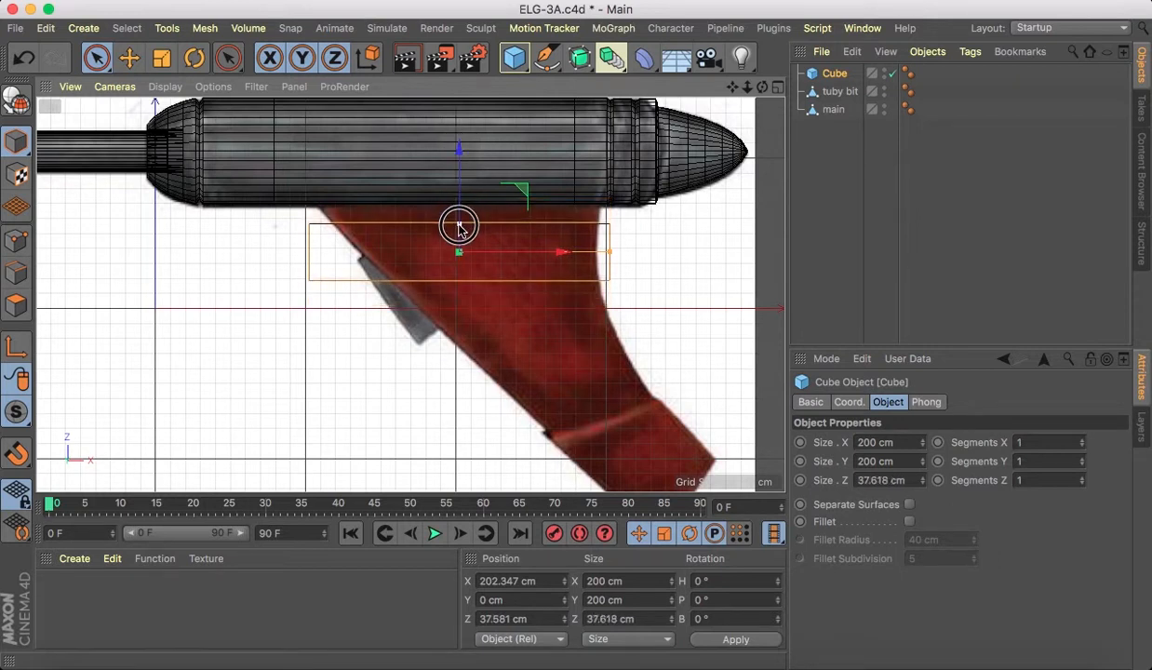
Fit the cube to the grip's upper edge beneath the body, about 192 cm in X and 36 cm in Z.
left_click_drag(456, 177, 462, 157)
left_click_drag(546, 237, 607, 234)
left_click_drag(462, 146, 462, 138)
left_click_drag(563, 232, 542, 233)
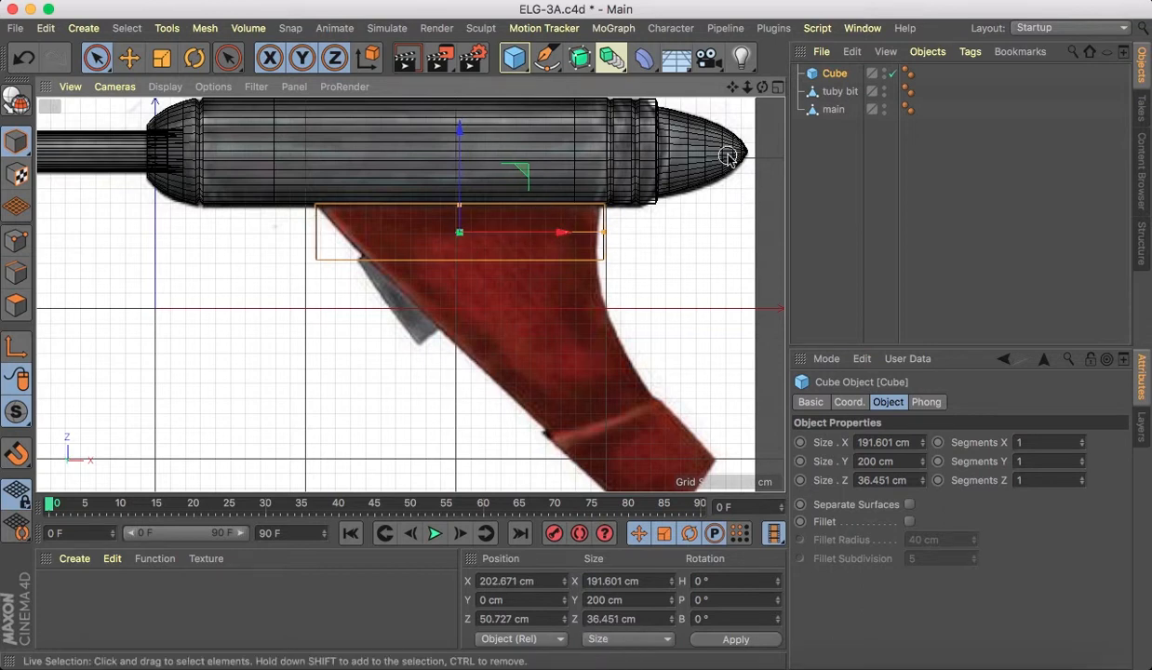
In the perspective view, thin the cube to about 32 cm in Y and move it into the body to about Z 56 cm.
left_click(777, 86)
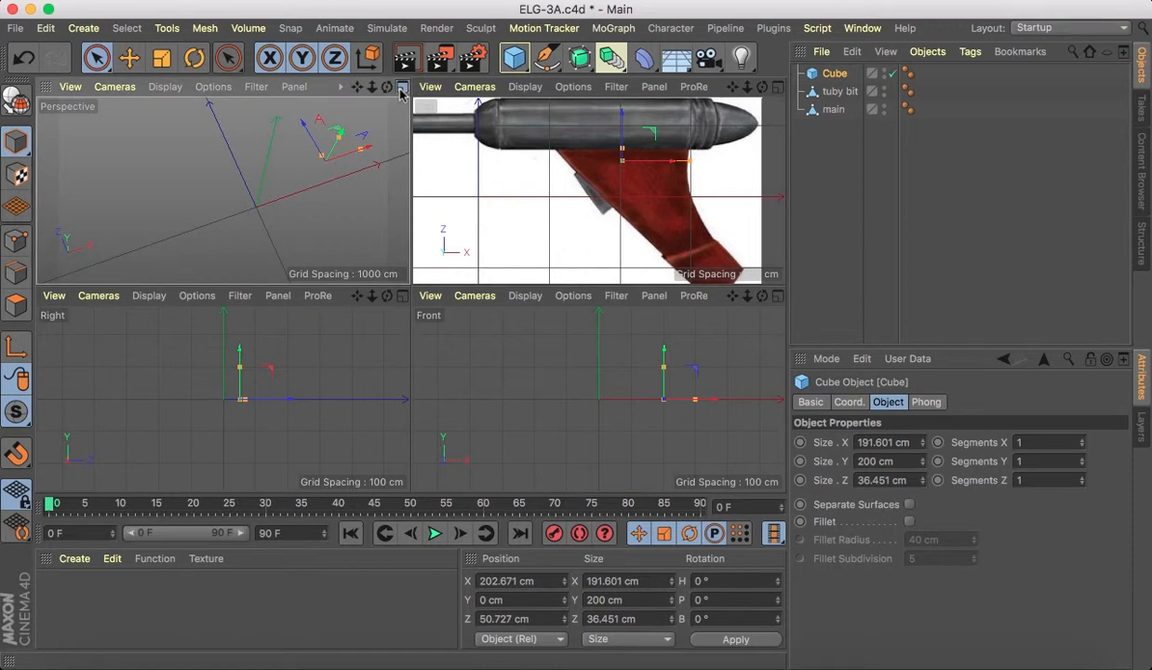
left_click(401, 86)
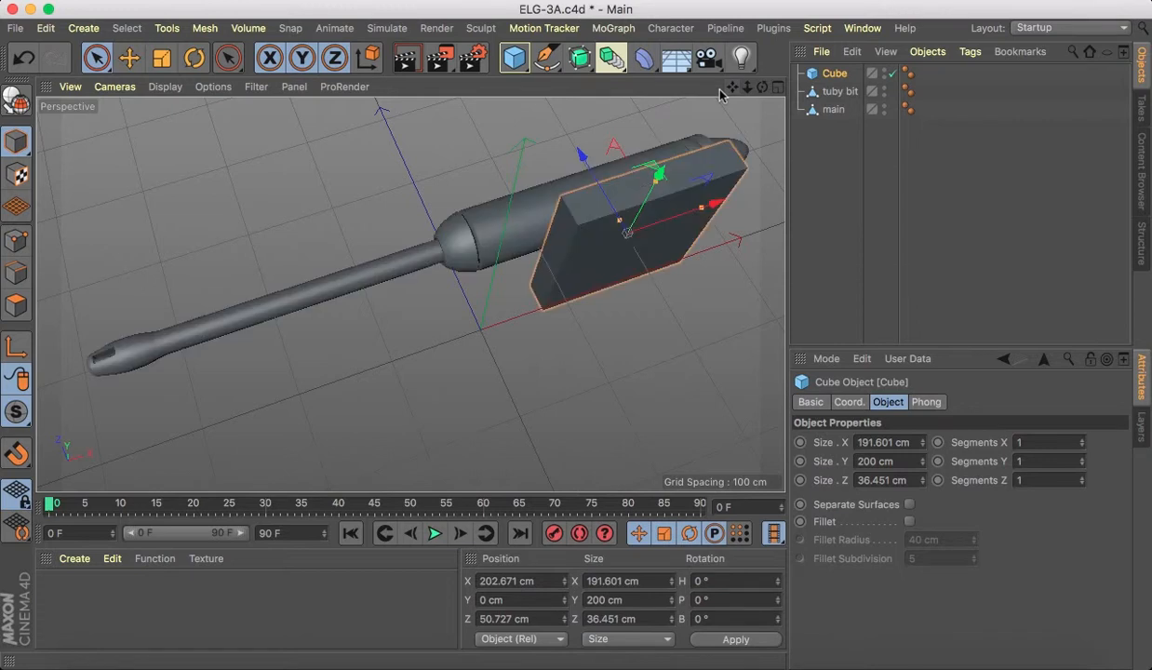
left_click_drag(731, 88, 847, 88)
left_click_drag(424, 160, 422, 221)
left_click_drag(761, 87, 725, 98)
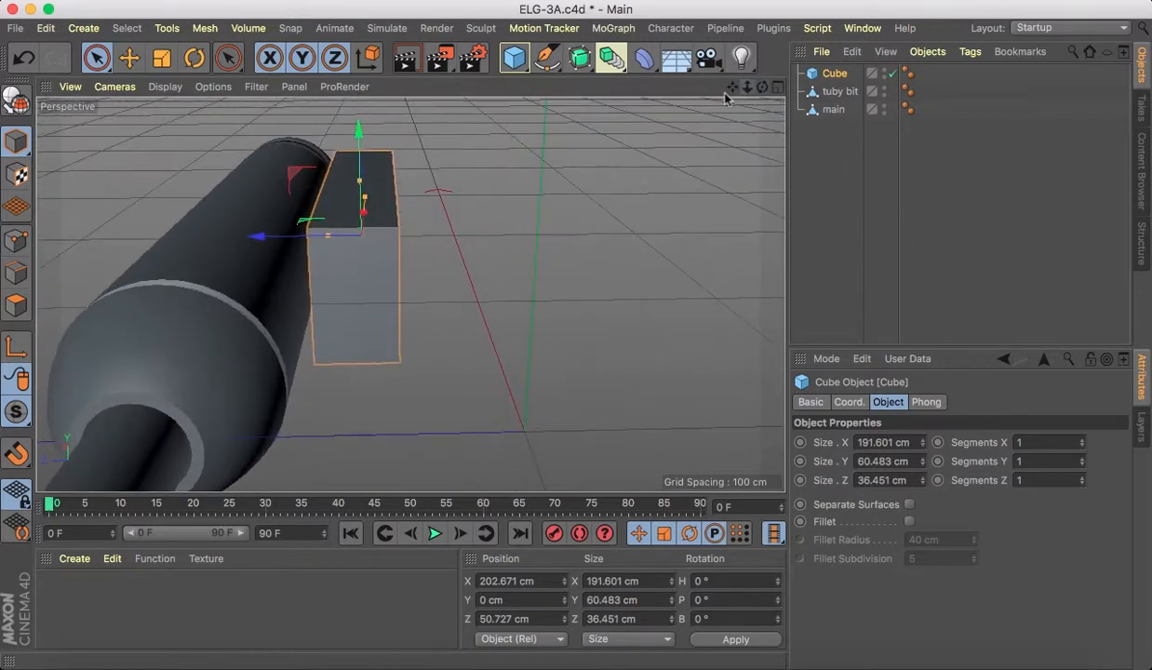
left_click_drag(360, 183, 364, 206)
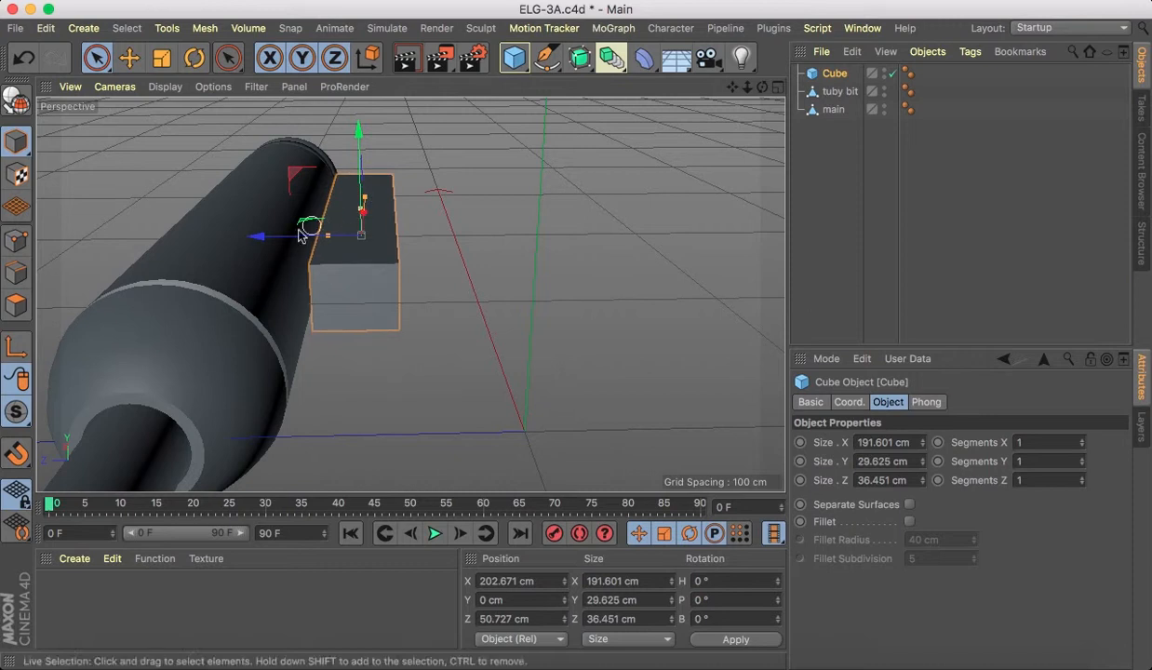
left_click_drag(284, 239, 267, 236)
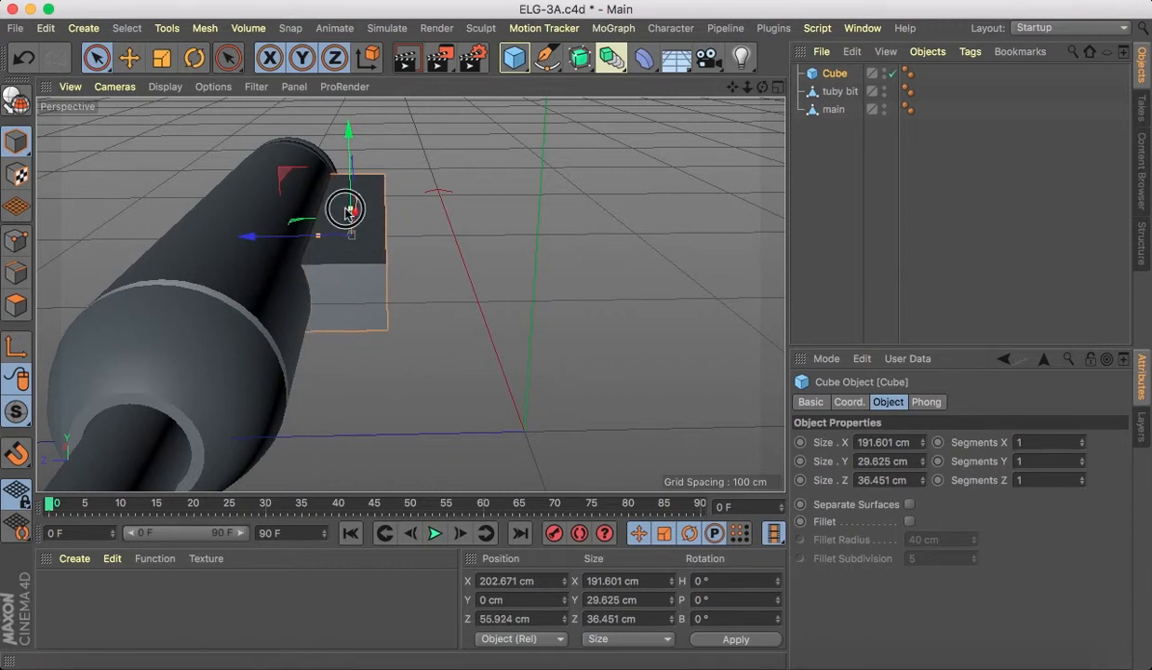
left_click_drag(346, 209, 346, 207)
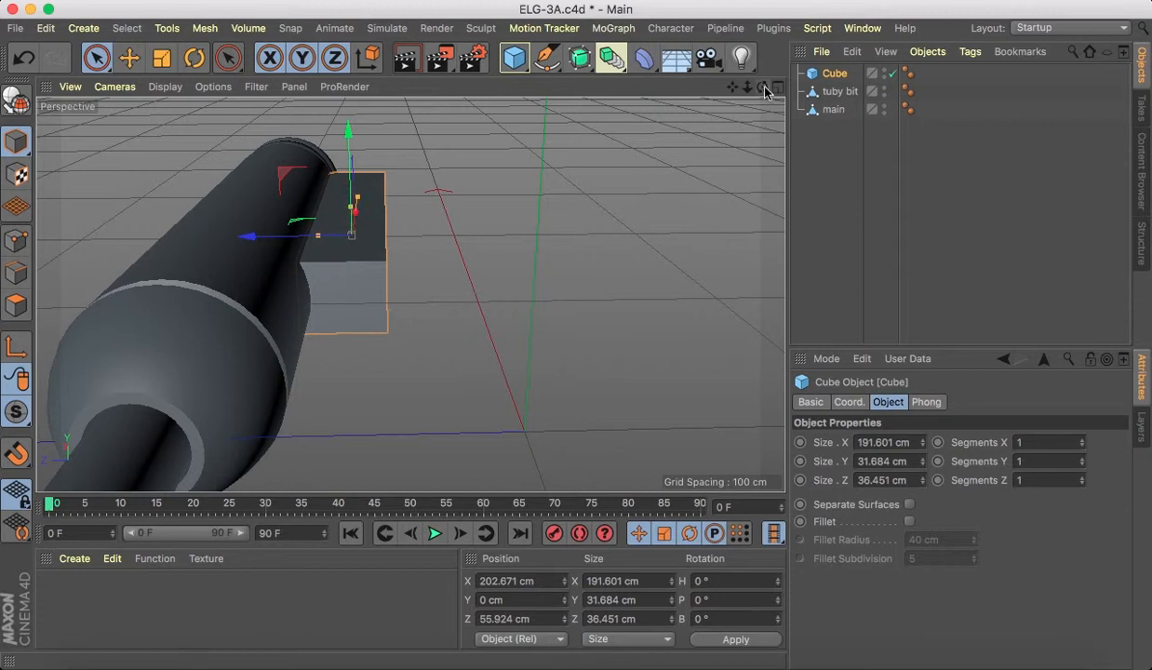
Set the cube's segments to 5 each in X, Y and Z.
left_click_drag(763, 87, 734, 91)
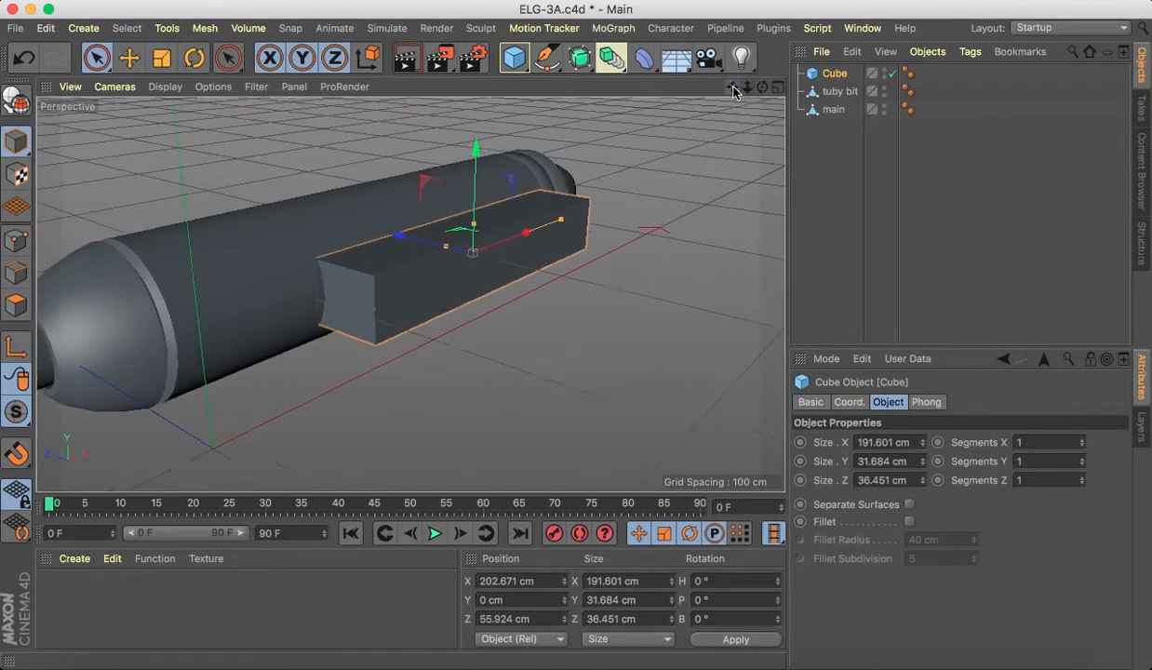
left_click(1081, 440)
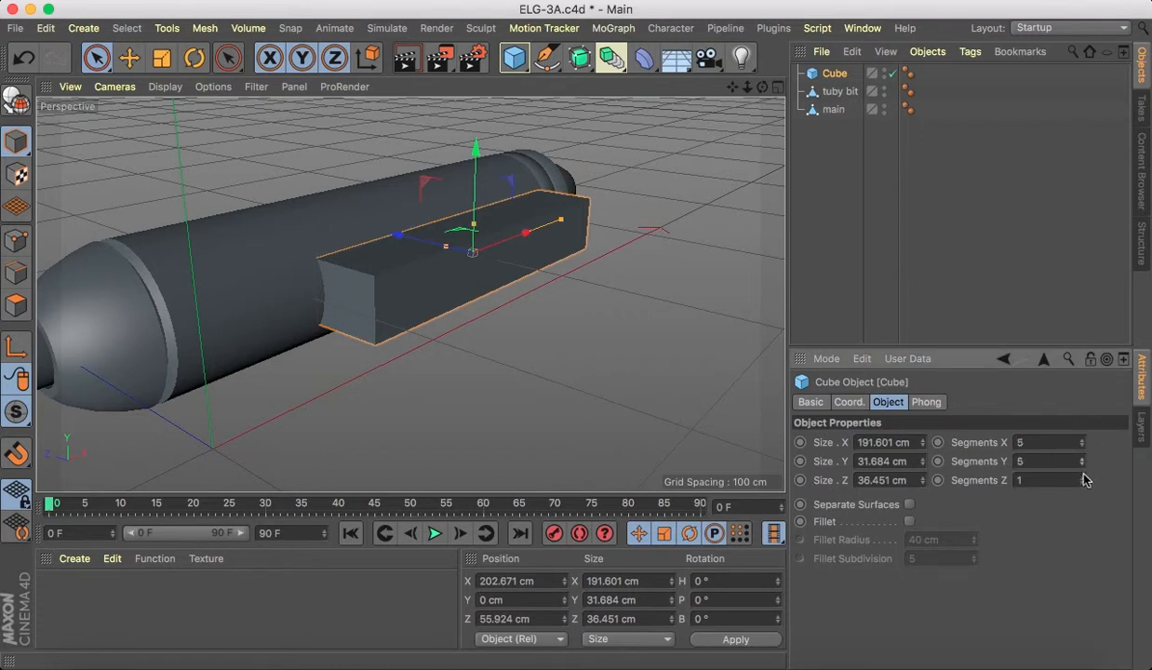
left_click(14, 98)
left_click(15, 304)
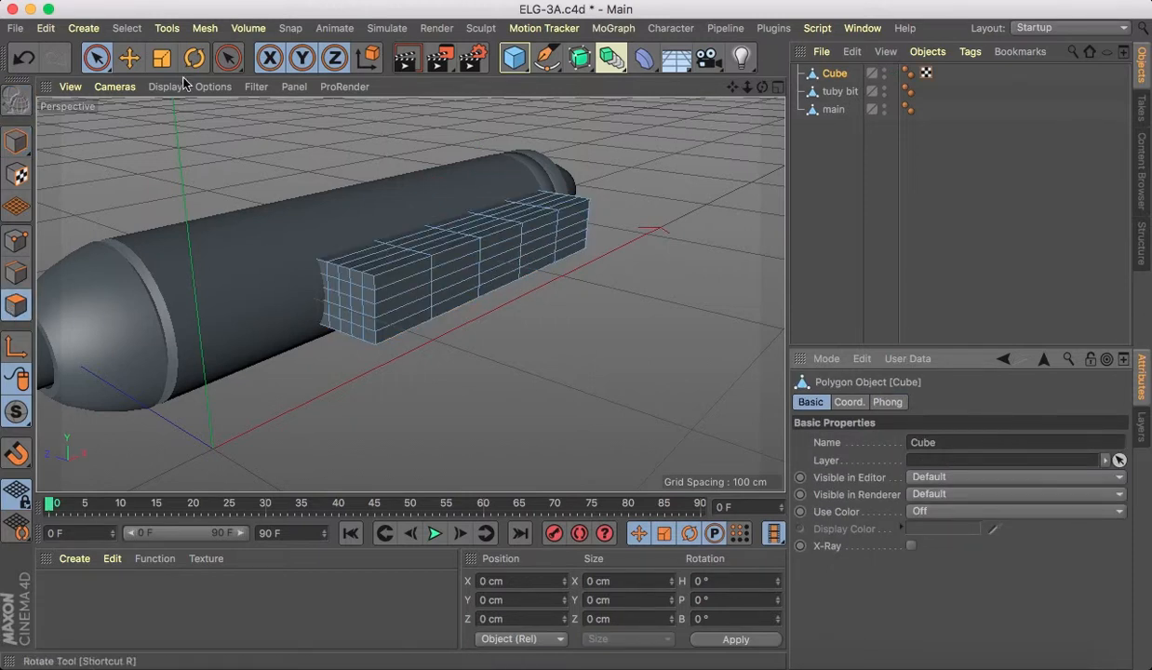
left_click(96, 58)
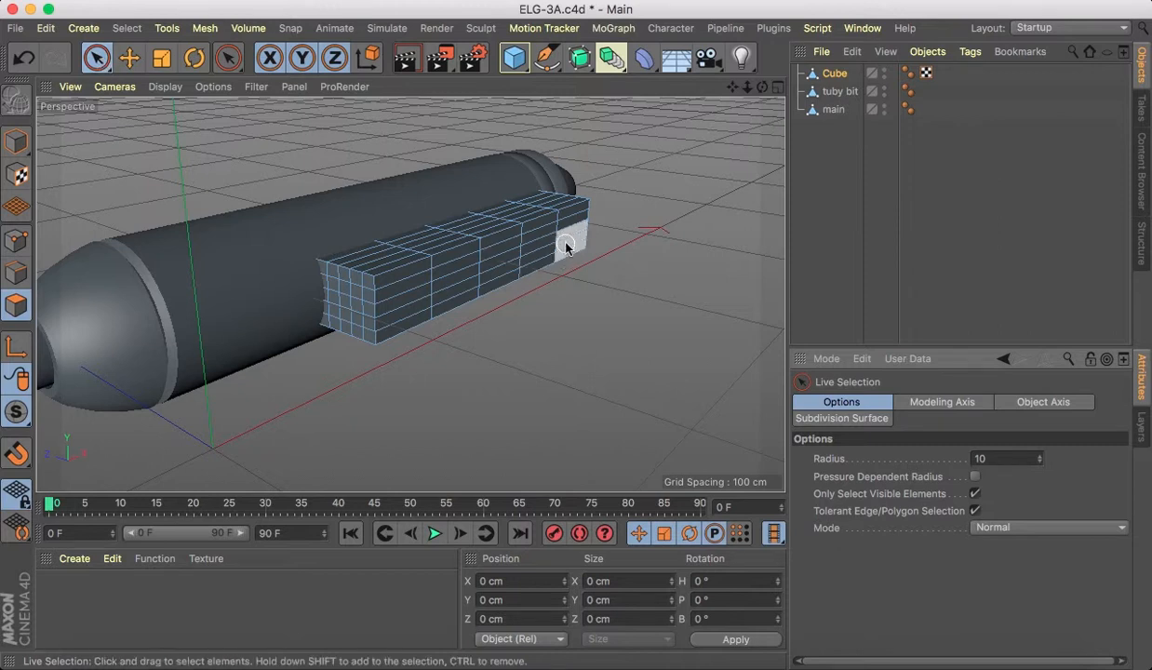
mouse_move(560, 250)
left_mouse_down()
mouse_move(570, 237)
mouse_move(549, 229)
mouse_move(435, 265)
mouse_move(404, 298)
mouse_move(455, 296)
mouse_move(533, 253)
left_mouse_up()
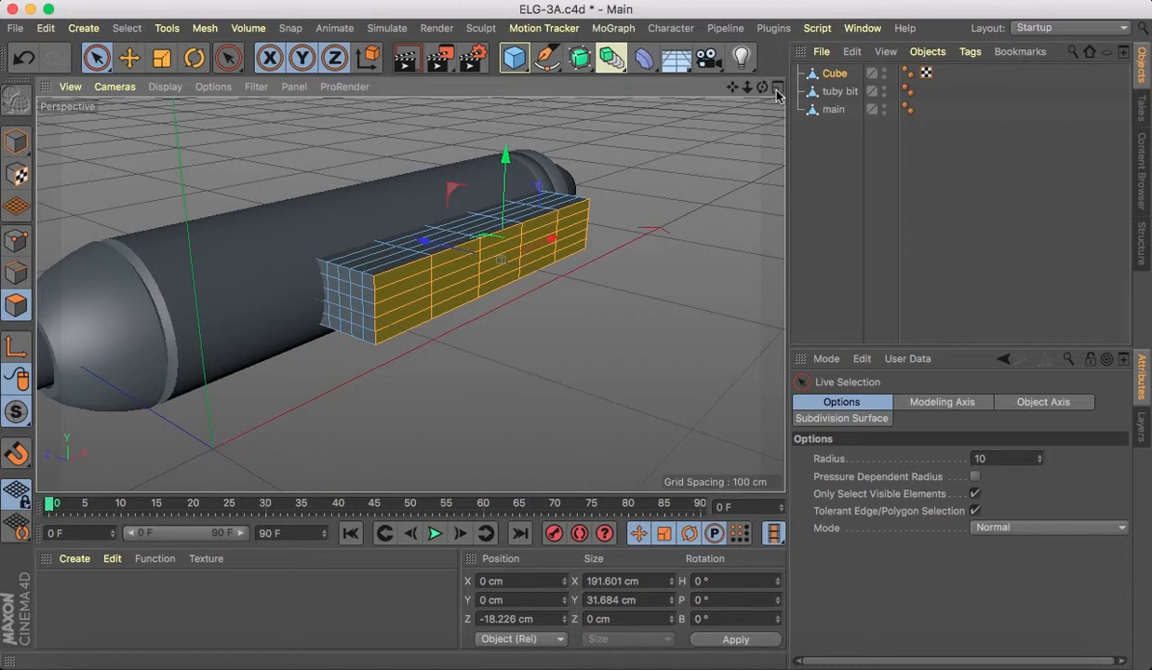
key("super+z")
key("super+z")
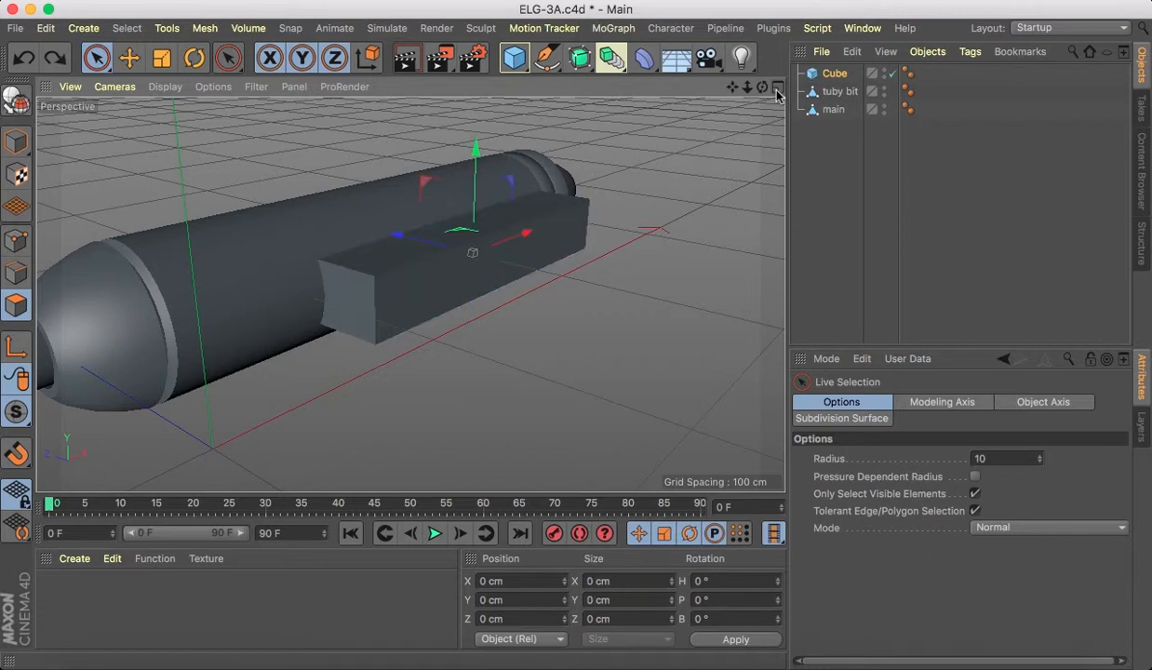
Display the perspective view with Gouraud Shading (Lines) and set the cube's Z segments to 1.
left_click(165, 87)
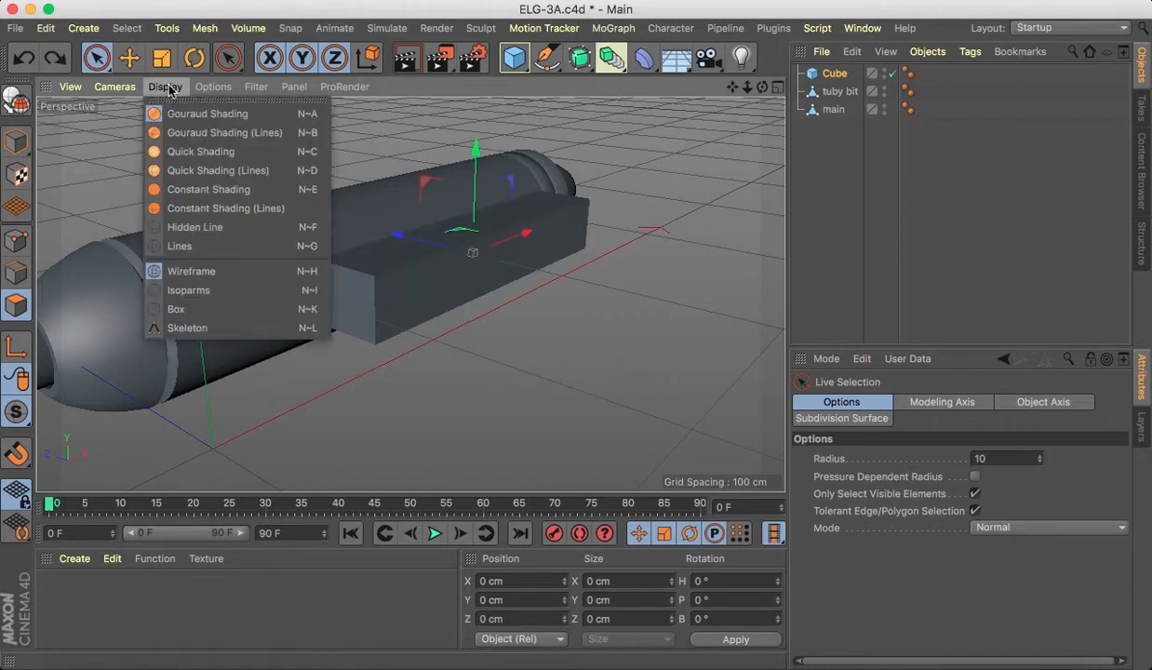
left_click(184, 135)
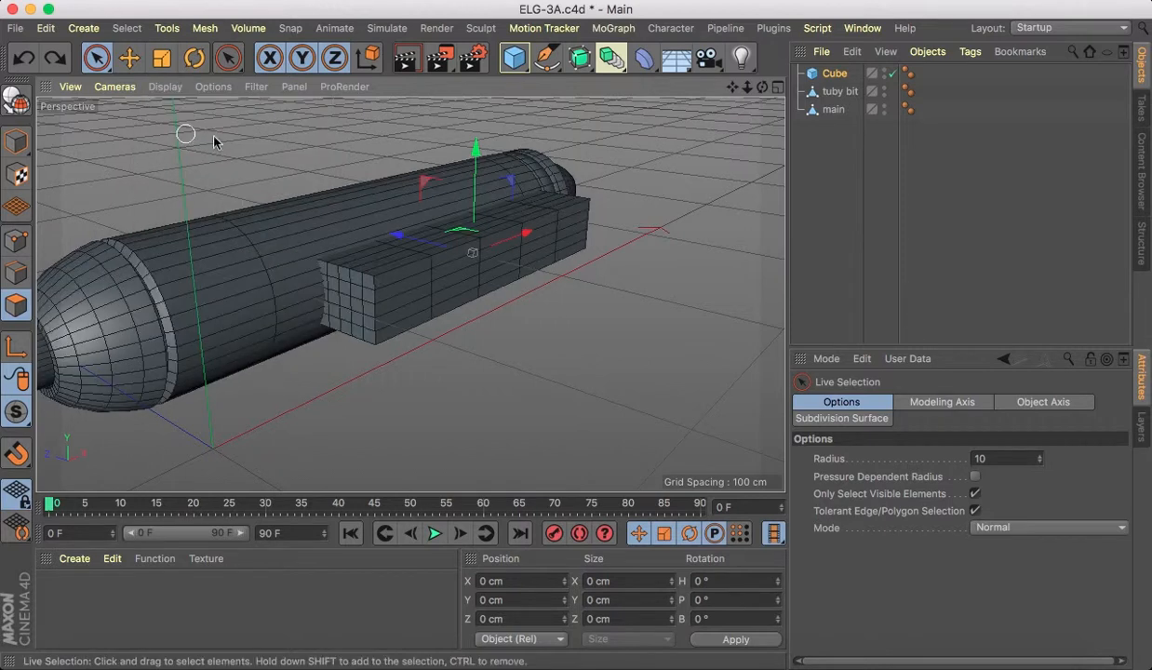
left_click(837, 74)
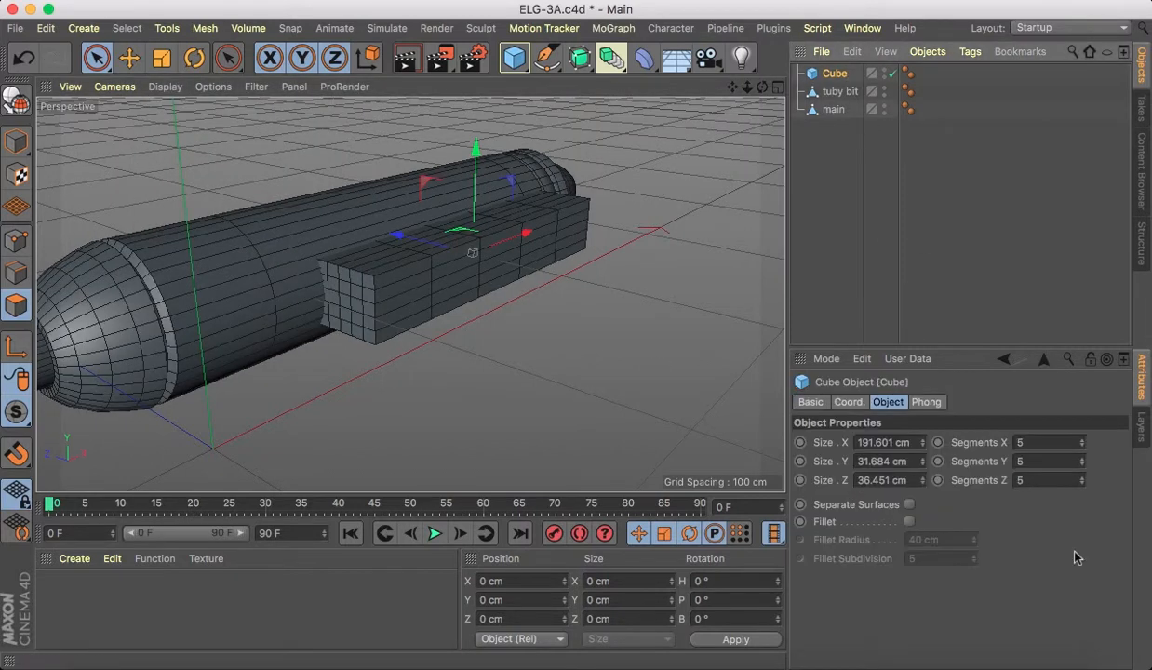
left_click(1082, 484)
left_click(1081, 484)
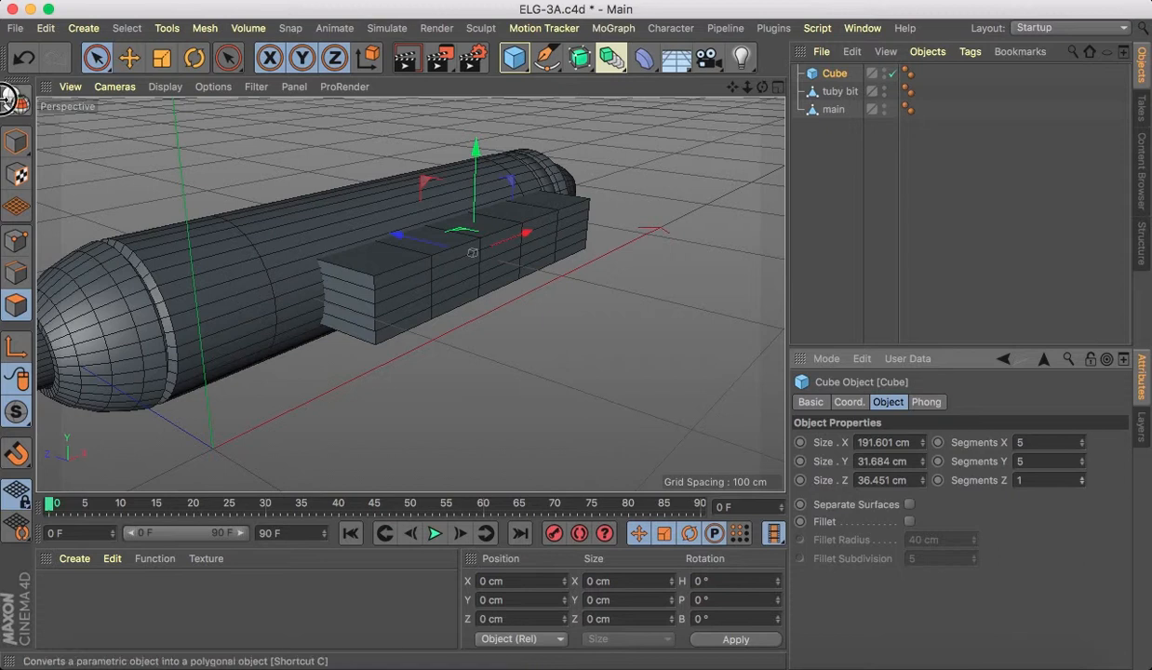
Make the cube editable and select all polygons of its long side facing away from the body.
left_click(16, 96)
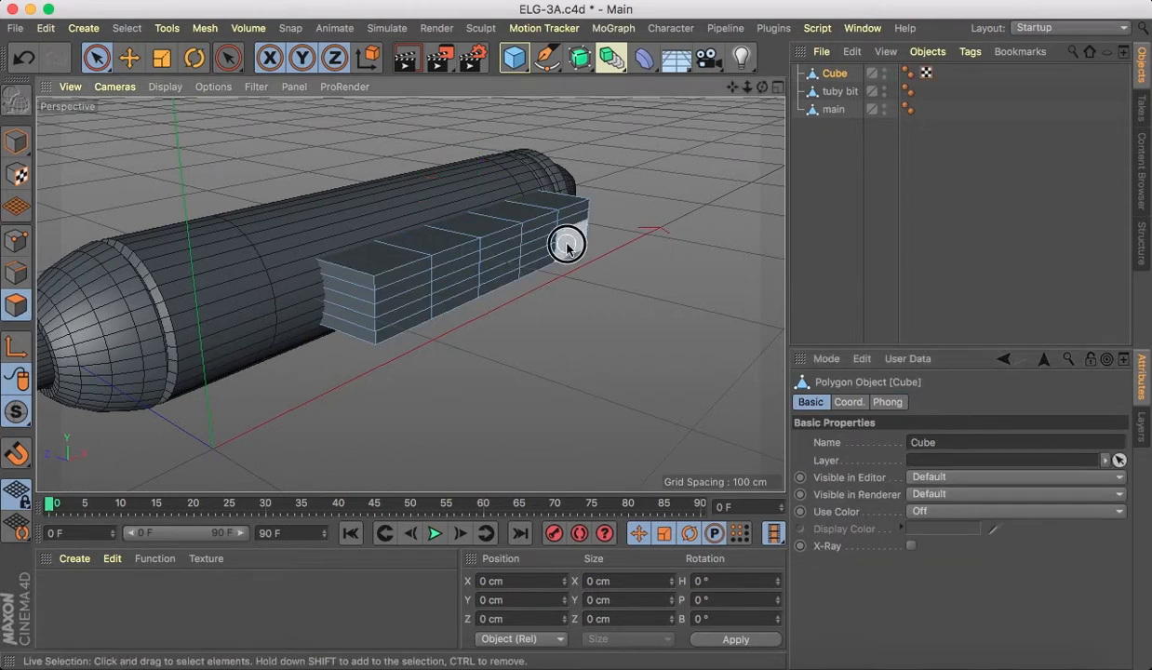
mouse_move(567, 242)
left_mouse_down()
mouse_move(570, 226)
mouse_move(501, 250)
mouse_move(431, 277)
mouse_move(411, 301)
mouse_move(514, 260)
mouse_move(535, 235)
left_mouse_up()
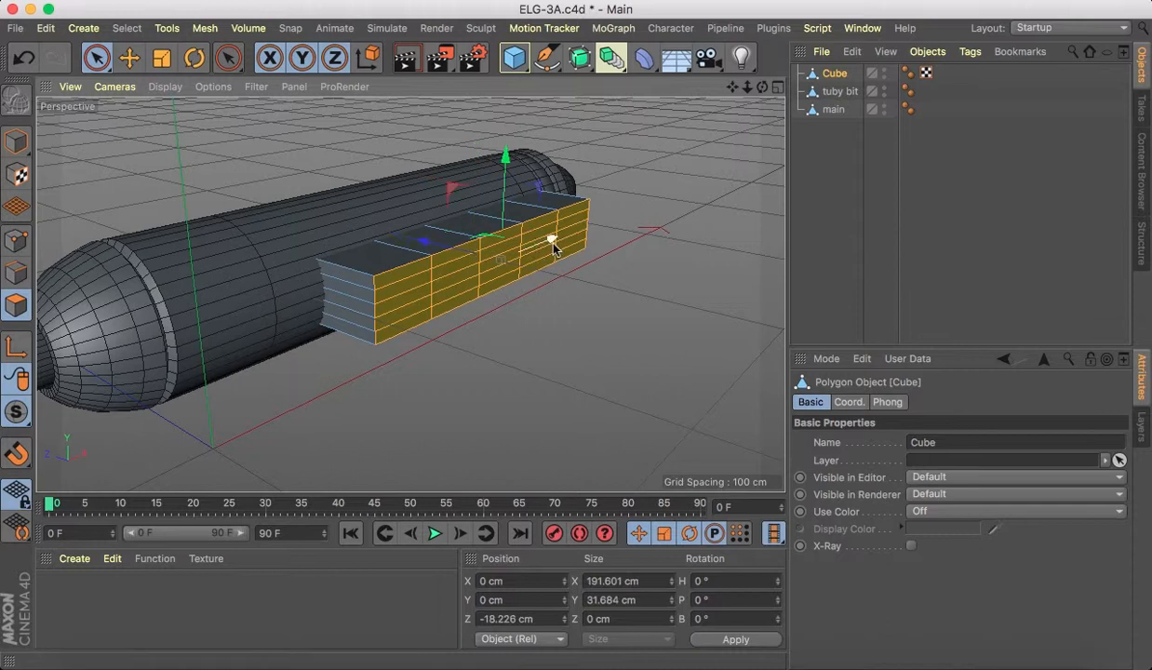
In the Top view, narrow the selected face to about 170 cm in X and move it to about X 7 cm, Z -5 cm on the grip.
left_click(779, 87)
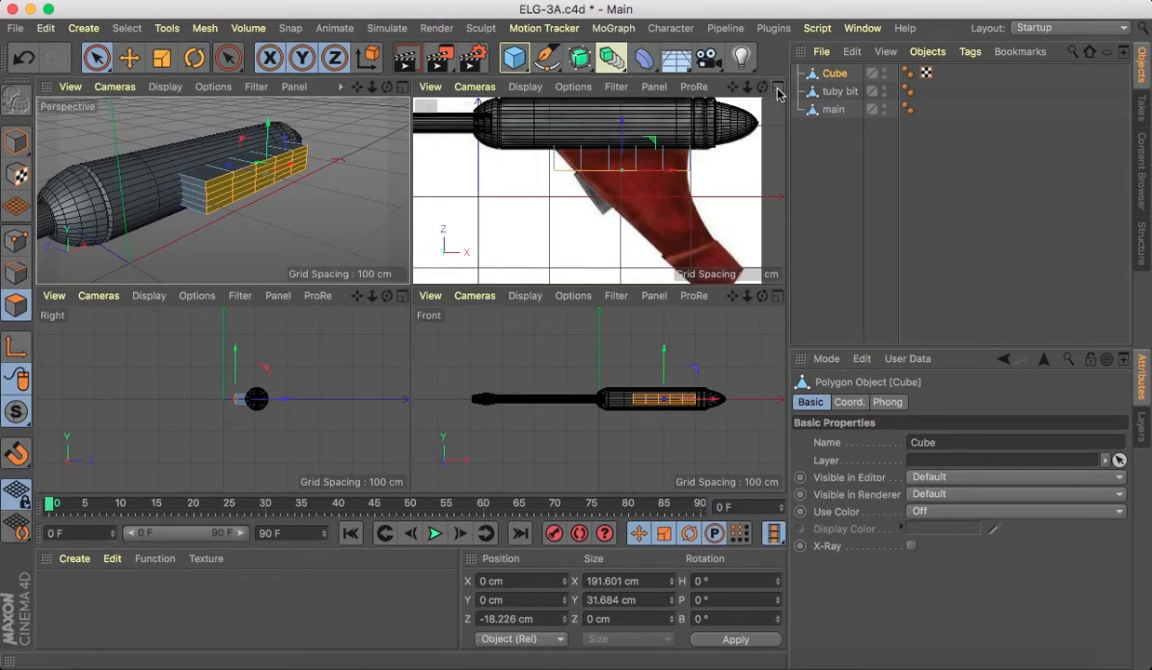
left_click(778, 88)
scroll(716, 93, "up", 3)
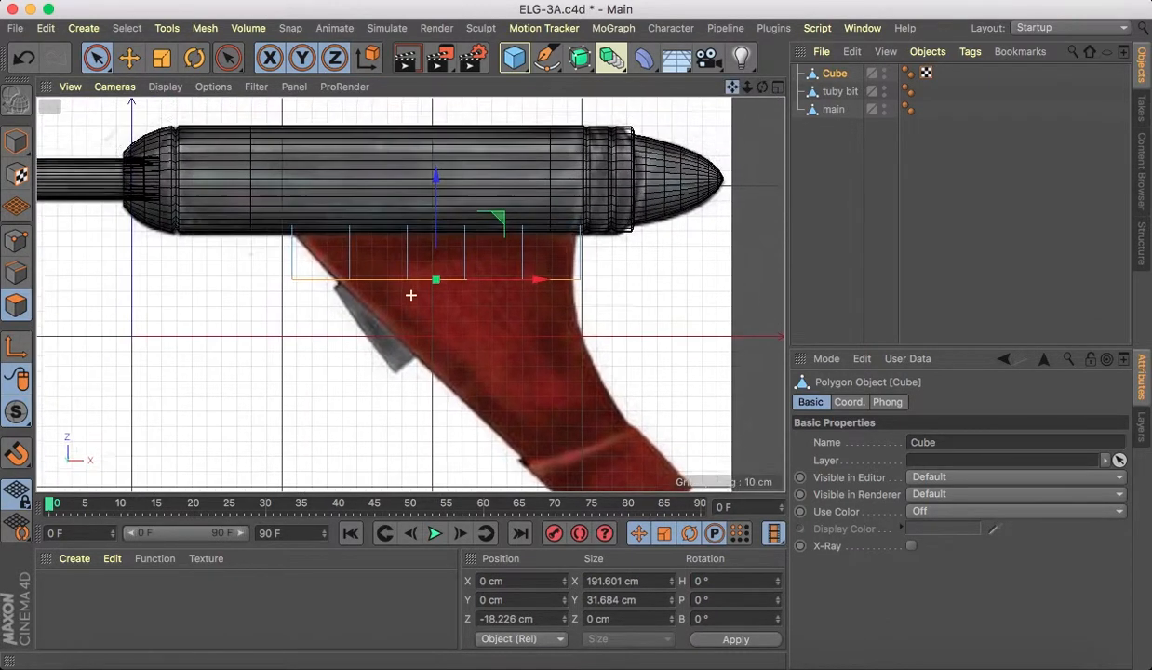
scroll(717, 93, "up", 3)
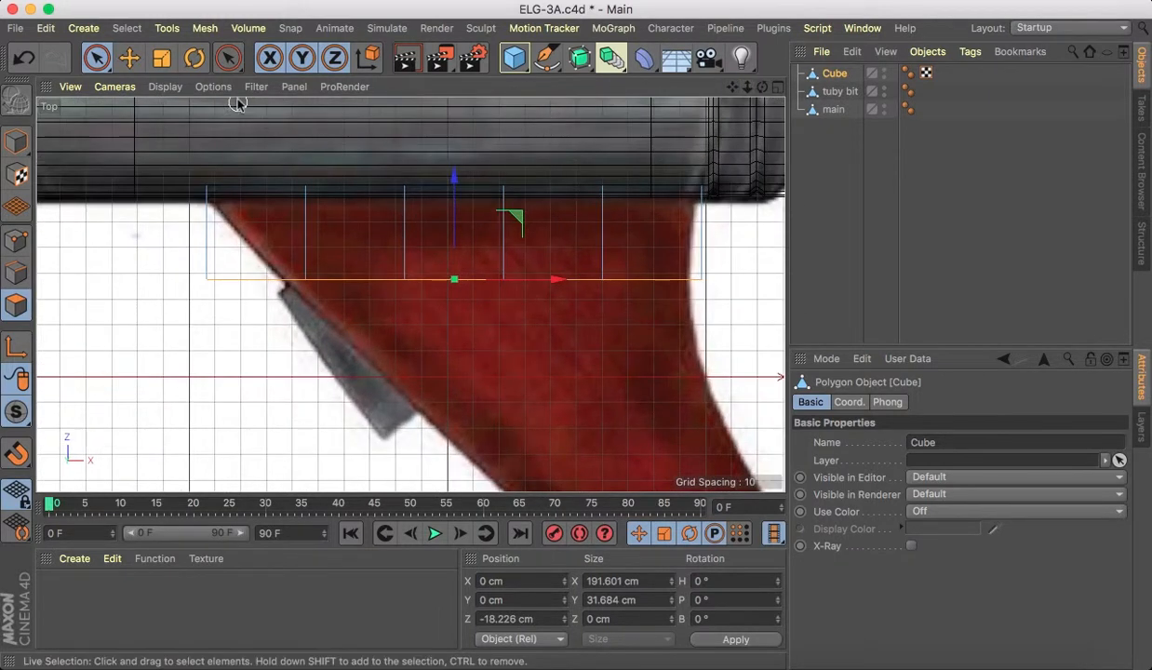
left_click(161, 57)
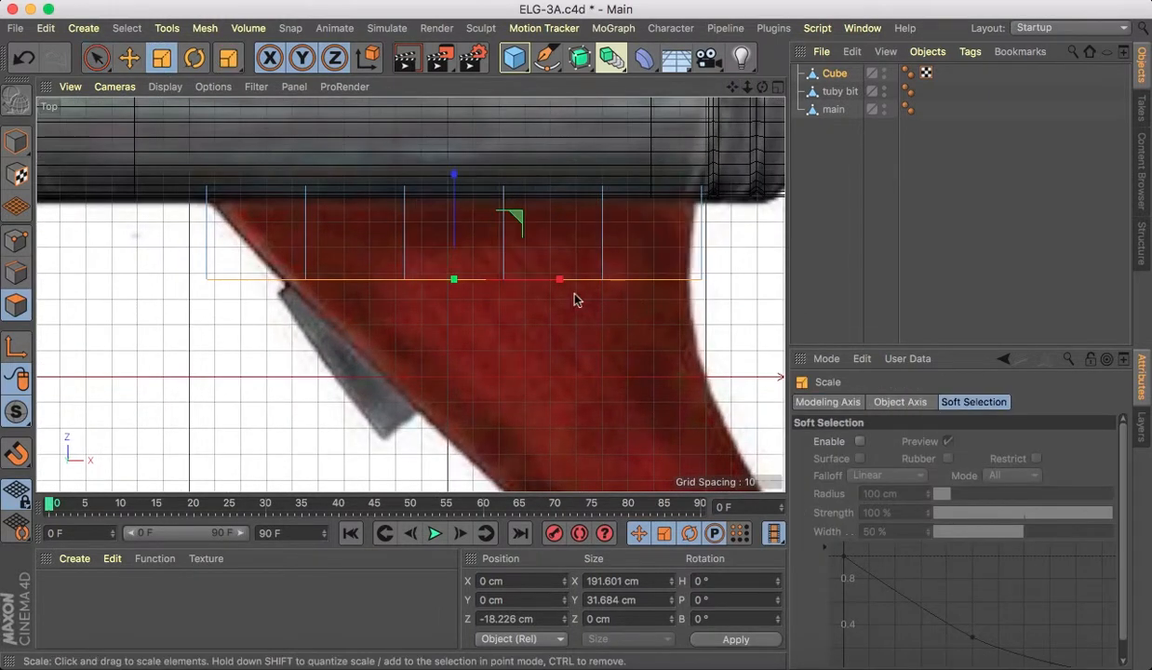
mouse_move(558, 279)
left_mouse_down()
mouse_move(535, 277)
mouse_move(562, 276)
left_mouse_up()
left_click(95, 57)
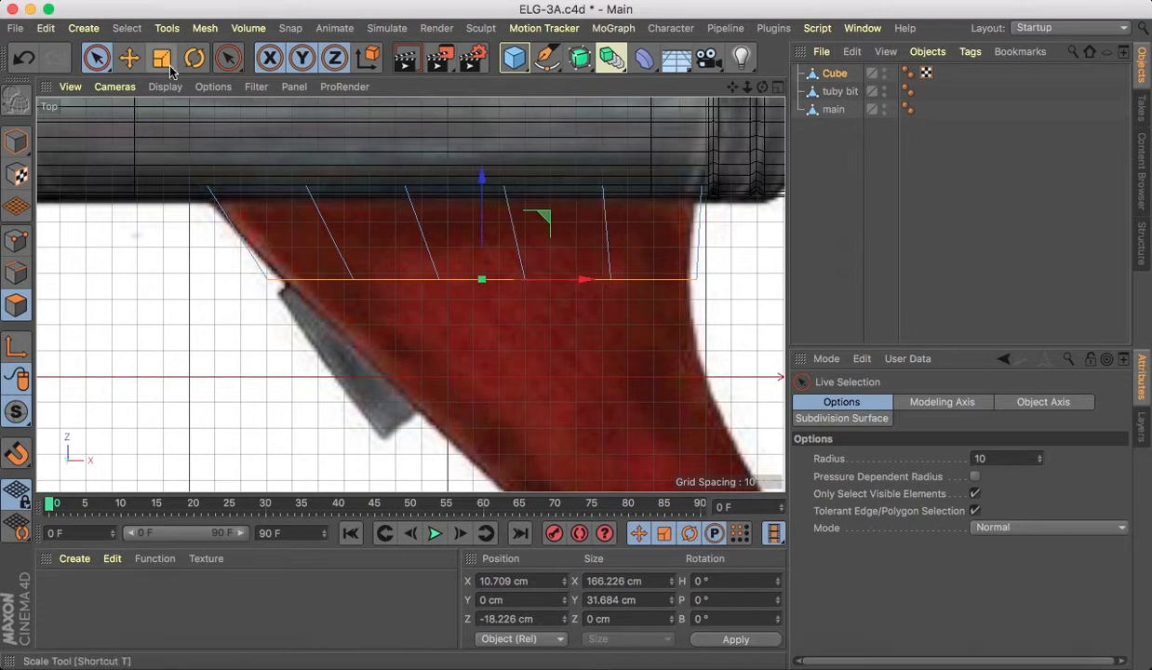
left_click_drag(549, 222, 537, 180)
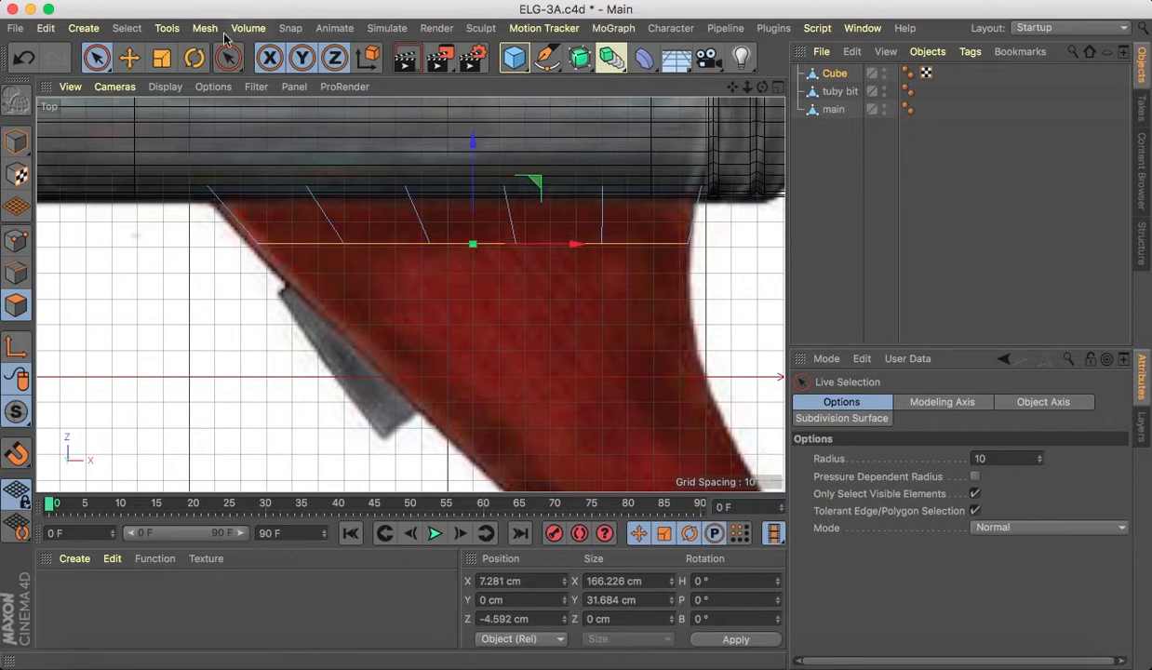
left_click(161, 57)
left_click_drag(584, 249, 583, 244)
left_click(95, 58)
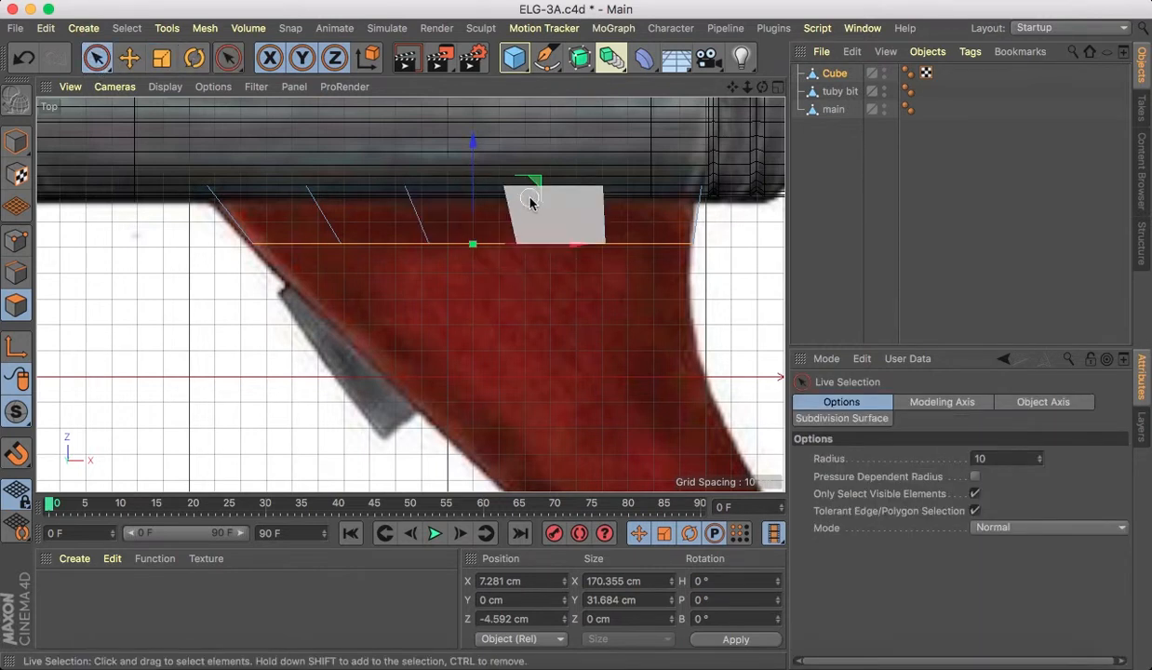
Extrude the face down the grip to about Z -32 cm, then narrow it to about 144 cm and centre it near X 20 cm.
left_click_drag(535, 180, 554, 257)
left_click(162, 58)
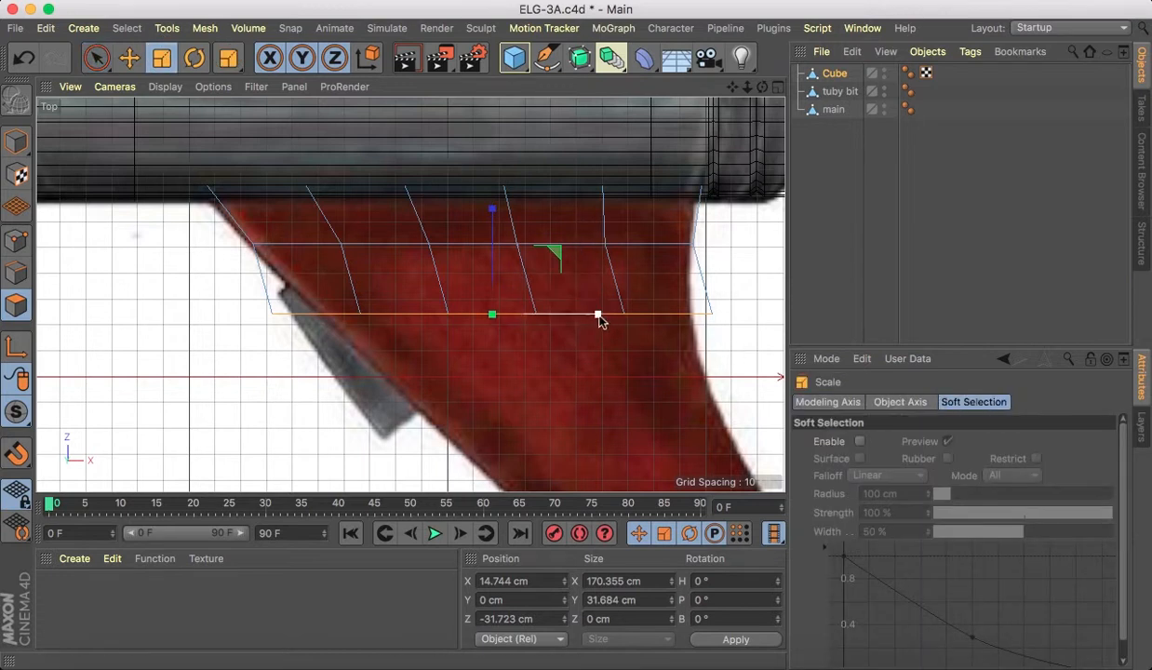
mouse_move(595, 316)
left_mouse_down()
mouse_move(585, 317)
mouse_move(605, 317)
left_mouse_up()
left_click(95, 58)
left_click(160, 58)
Extrude the face further to about X 40 cm, Z -61 cm and rotate it about 16° to follow the grip's slant.
left_click_drag(732, 87, 716, 93)
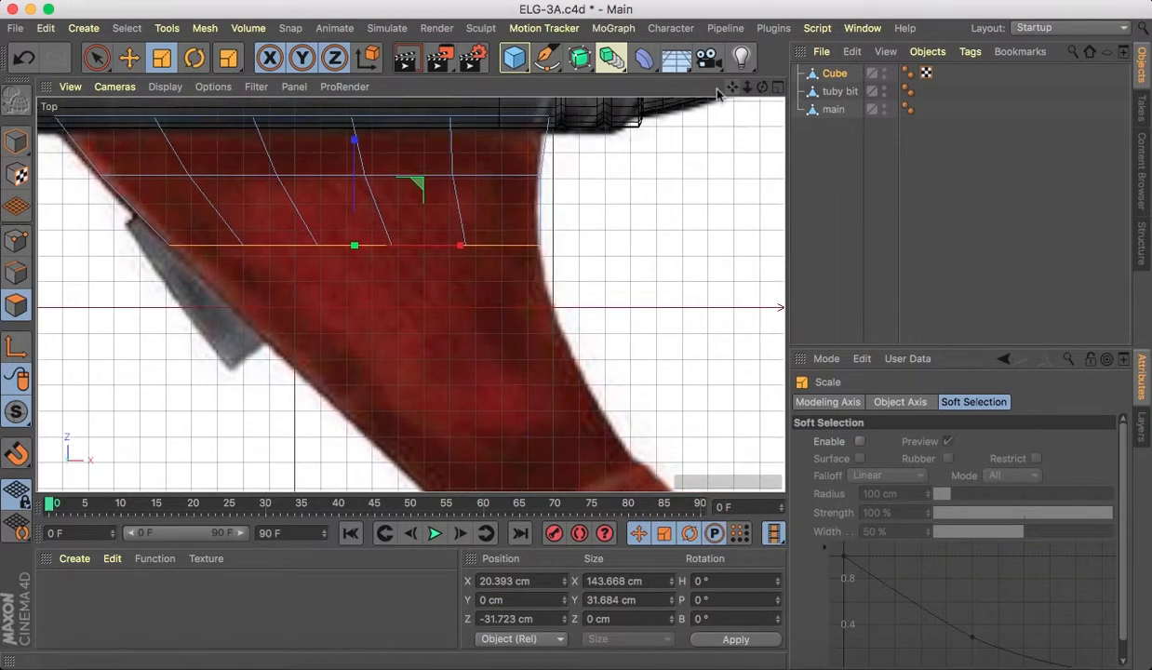
left_click(95, 57)
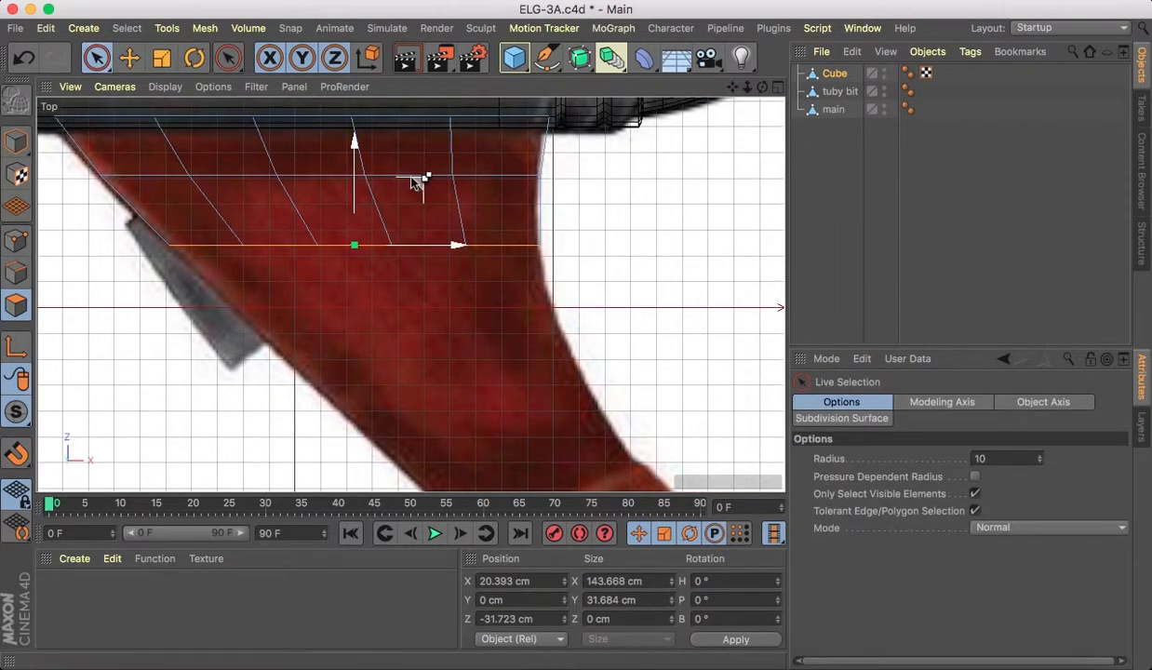
left_click_drag(412, 177, 463, 254)
left_click(192, 58)
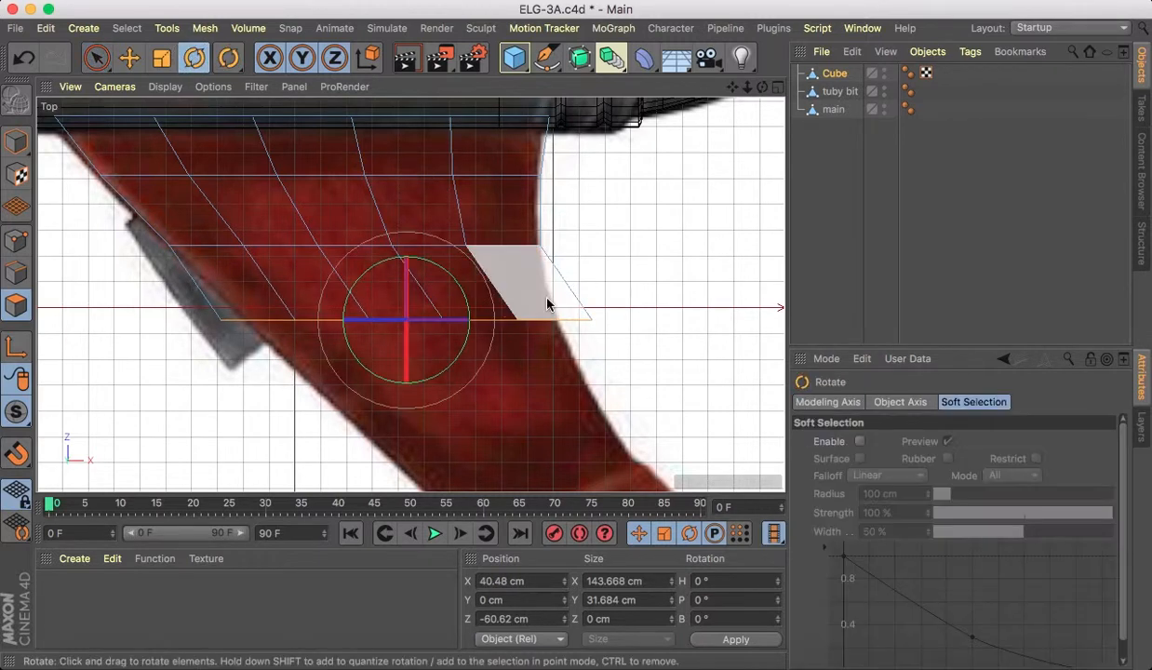
left_click_drag(465, 298, 457, 267)
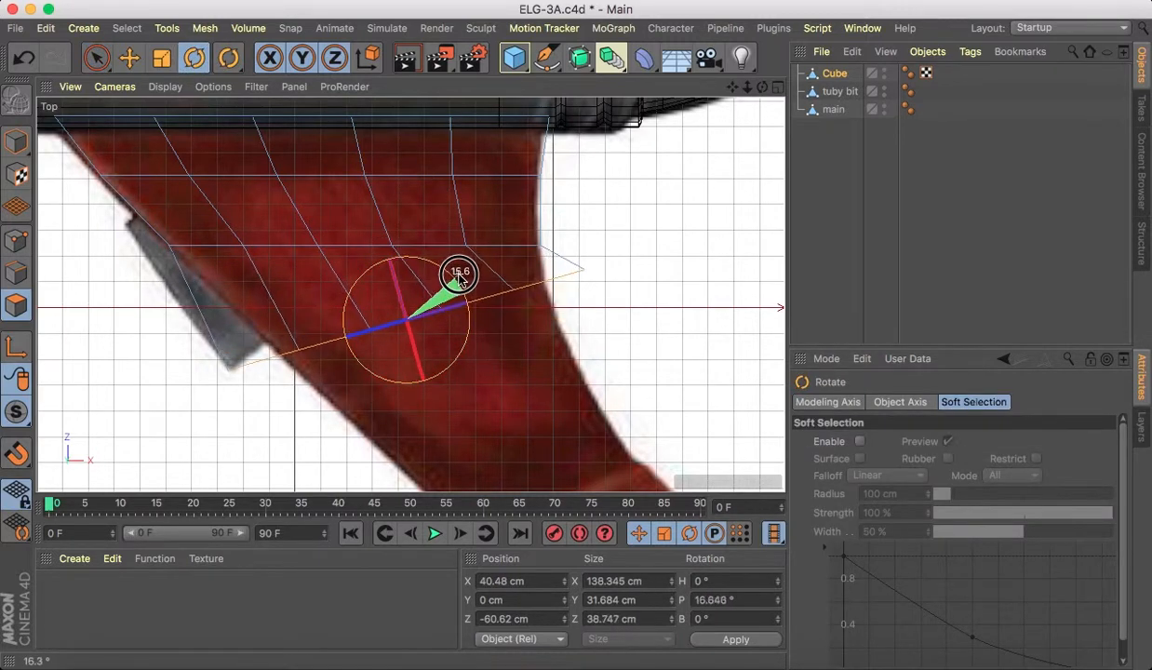
Move the tilted face to about X 43 cm, Z -66 cm and scale it in the XZ plane to about 101 cm in X.
left_click(94, 58)
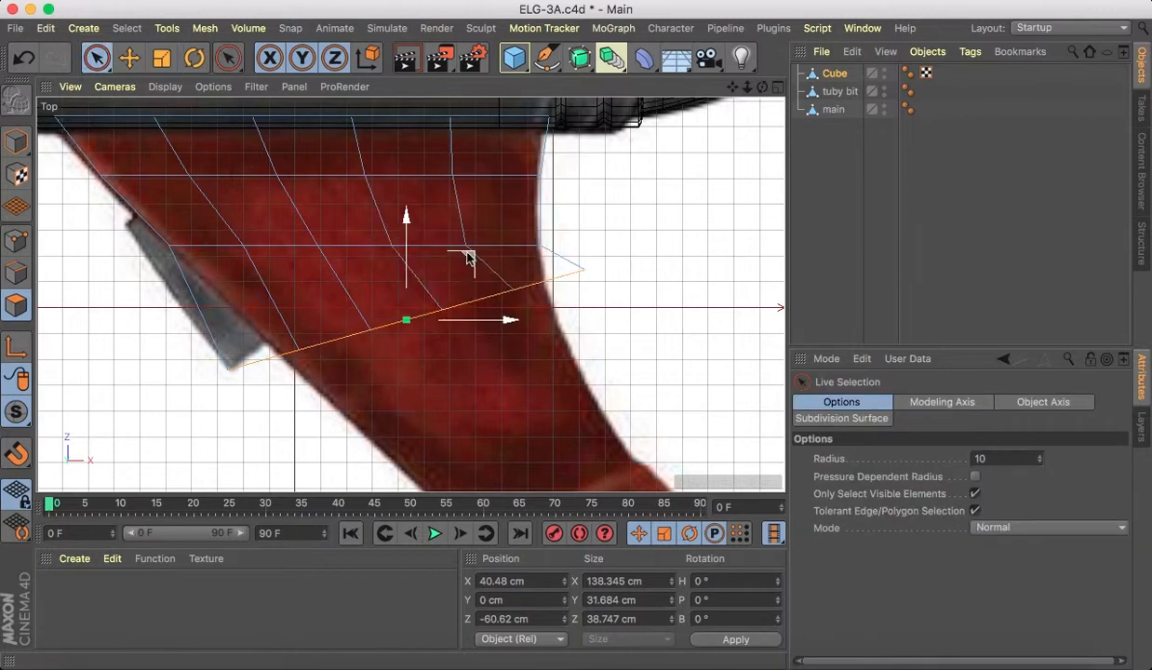
left_click_drag(468, 257, 476, 271)
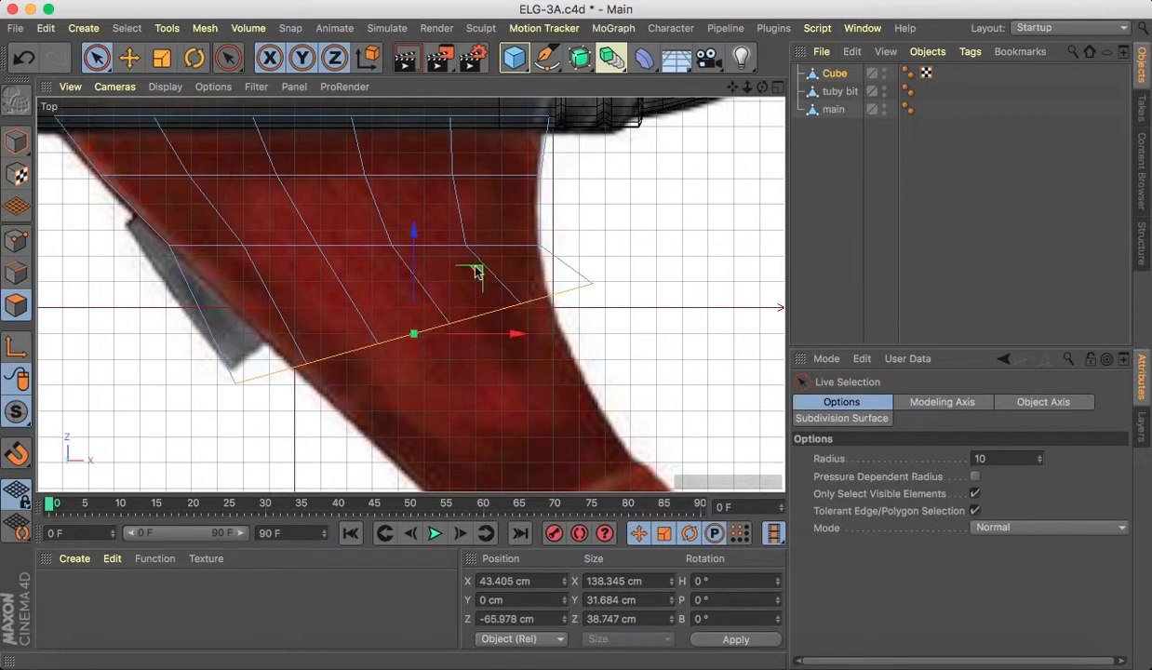
left_click(164, 58)
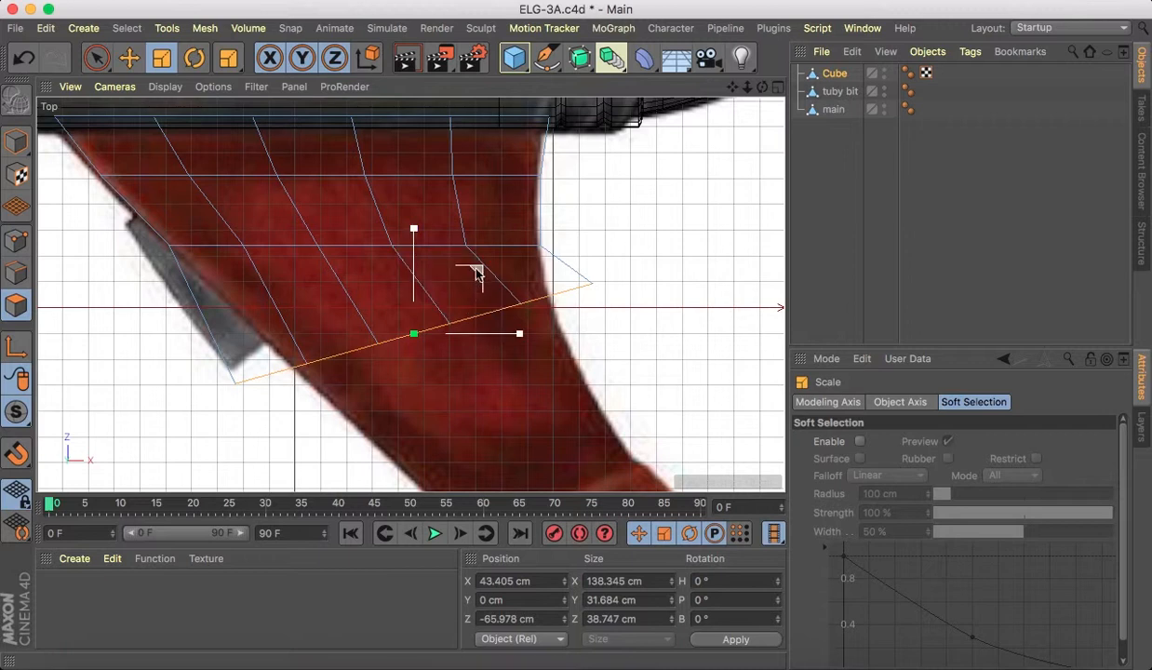
left_click_drag(475, 270, 230, 356)
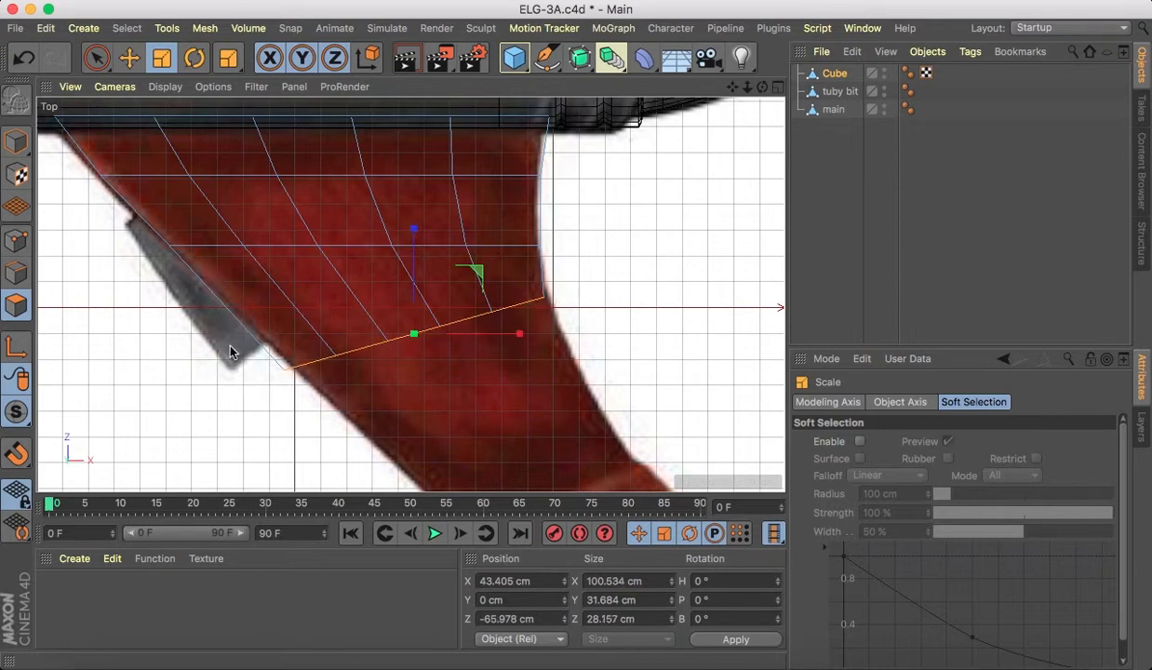
Extrude the tilted face to about X 66 cm, Z -93 cm and scale it to about 84 cm in X to fit the grip.
left_click(96, 58)
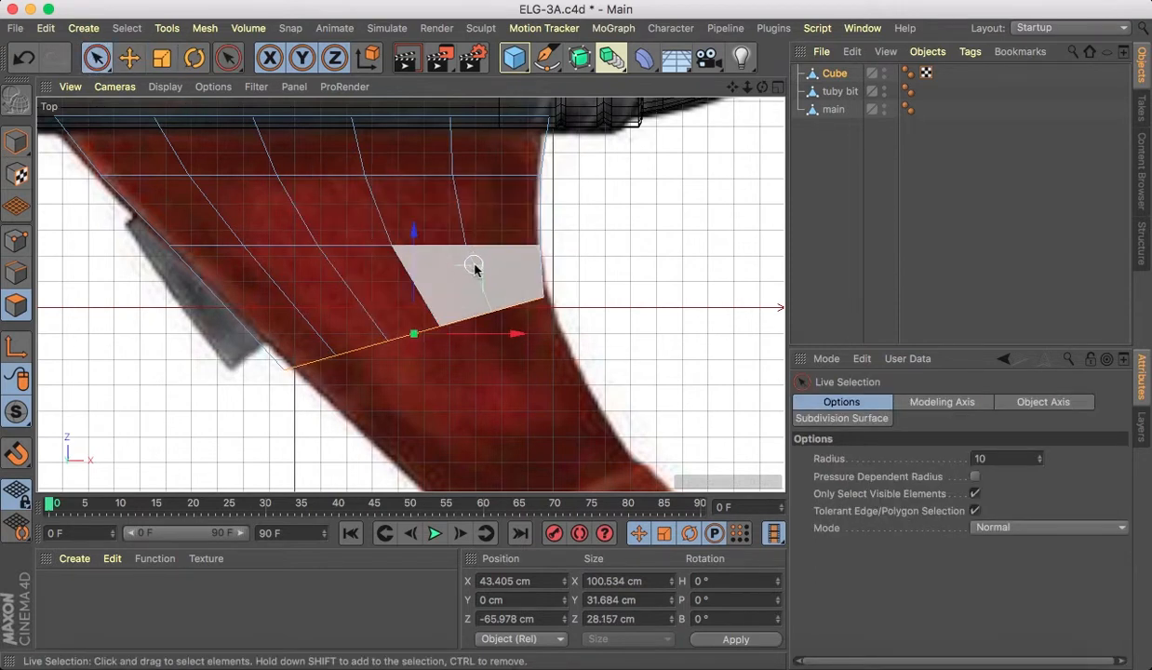
left_click_drag(475, 270, 391, 362)
key("t")
Extrude the grip face down to the ridge, about X 92 cm, Z -127 cm, and scale it to about 73 cm in X.
left_click_drag(732, 87, 402, 265)
left_click(94, 59)
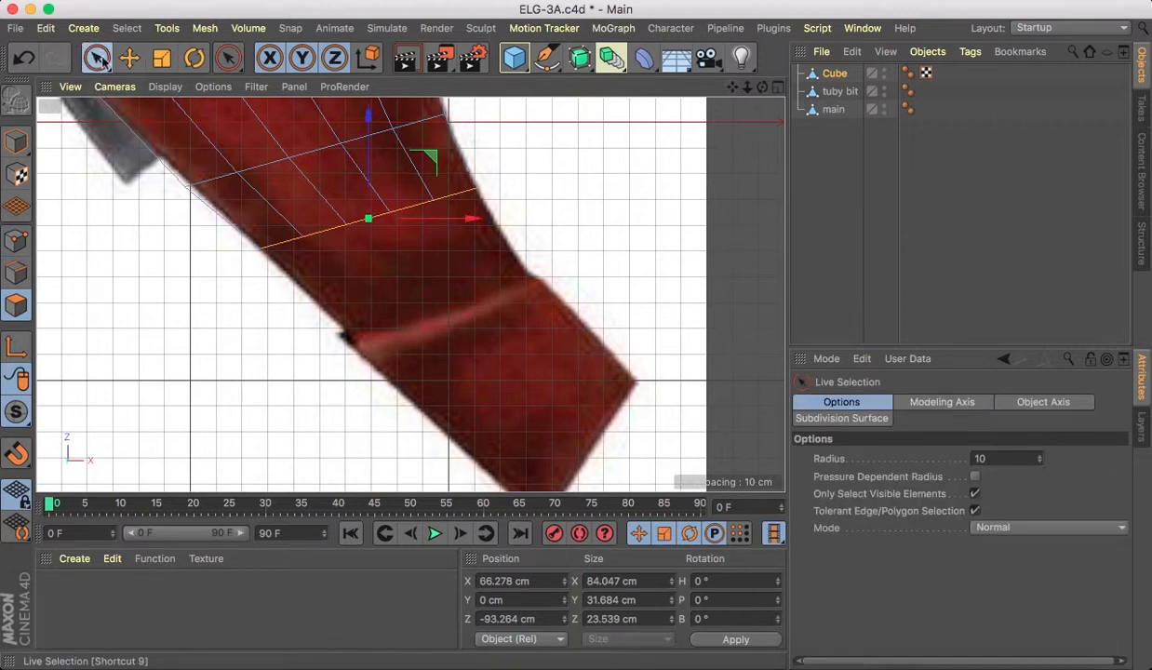
left_click_drag(433, 160, 382, 257)
left_click(161, 62)
Extrude a short section across the ridge to about X 99 cm, Z -134 cm and thicken its end face to about 52 cm in Y.
left_click(96, 58)
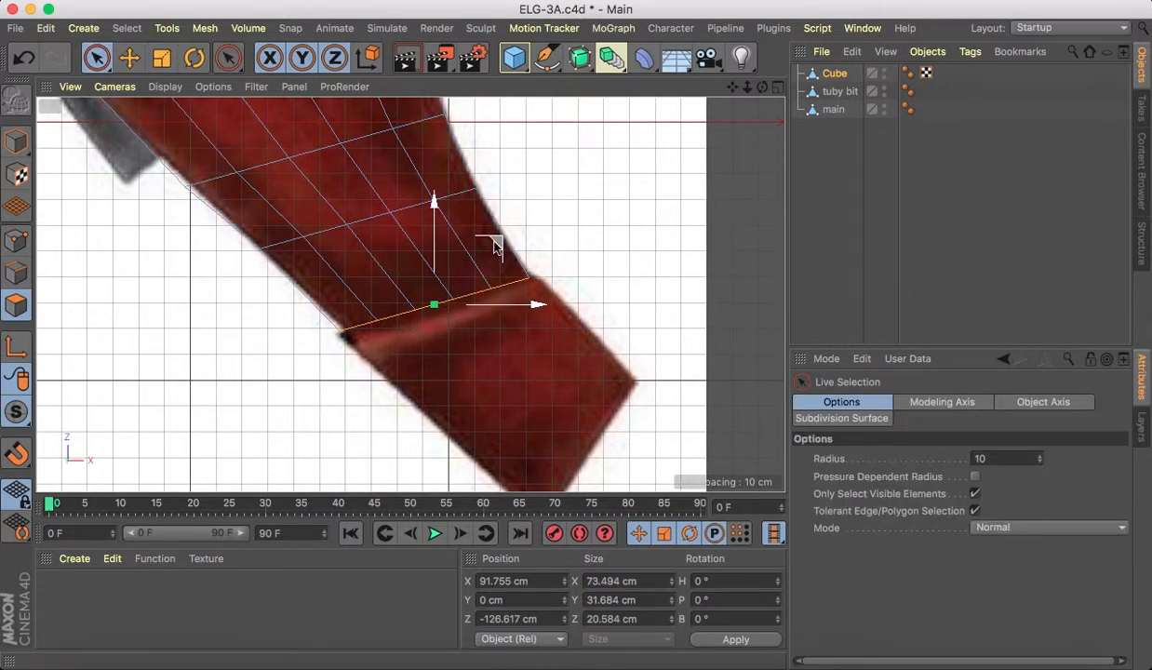
left_click_drag(479, 238, 514, 260)
left_click(163, 65)
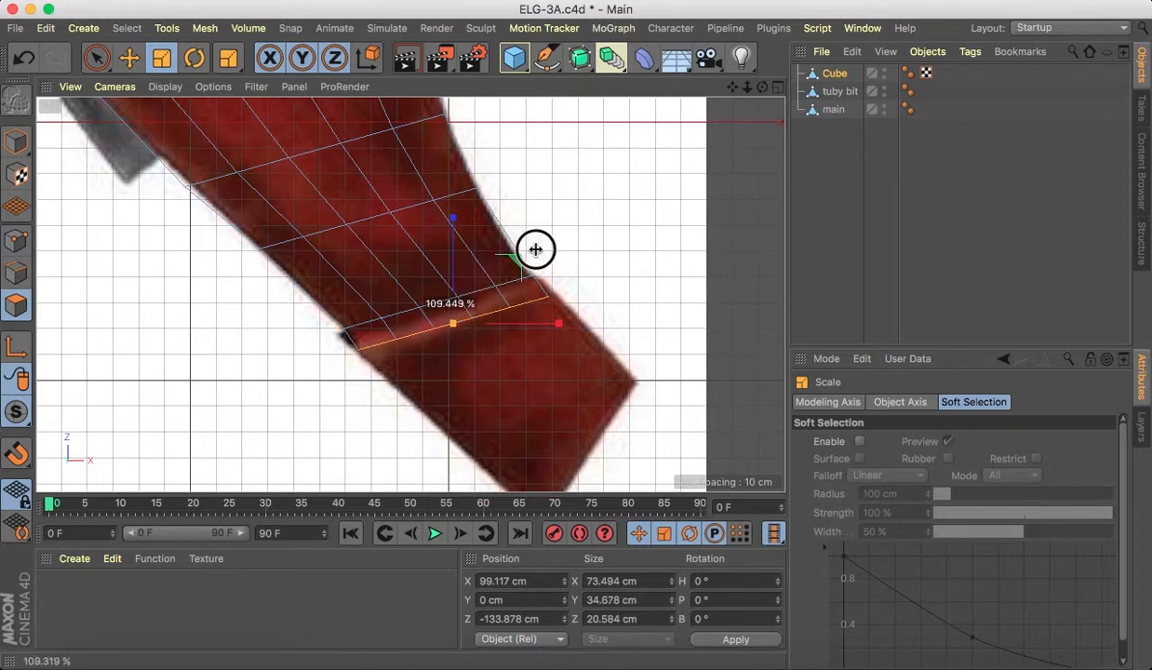
left_click(776, 87)
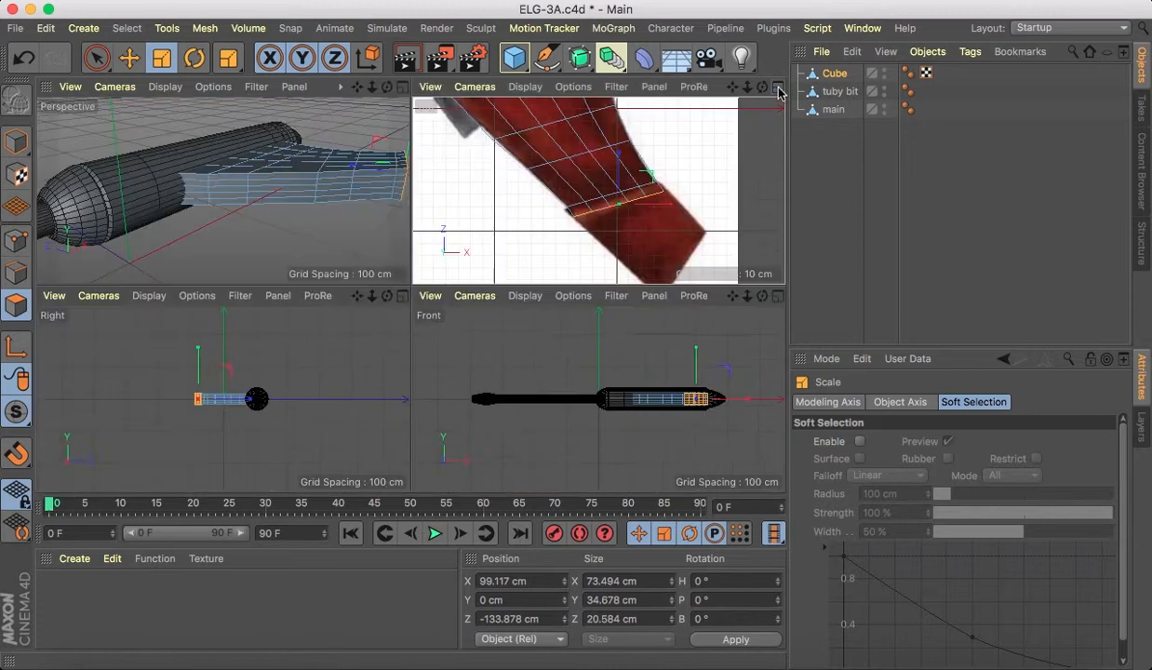
mouse_move(358, 88)
left_mouse_down()
mouse_move(177, 96)
mouse_move(409, 87)
mouse_move(372, 96)
left_mouse_up()
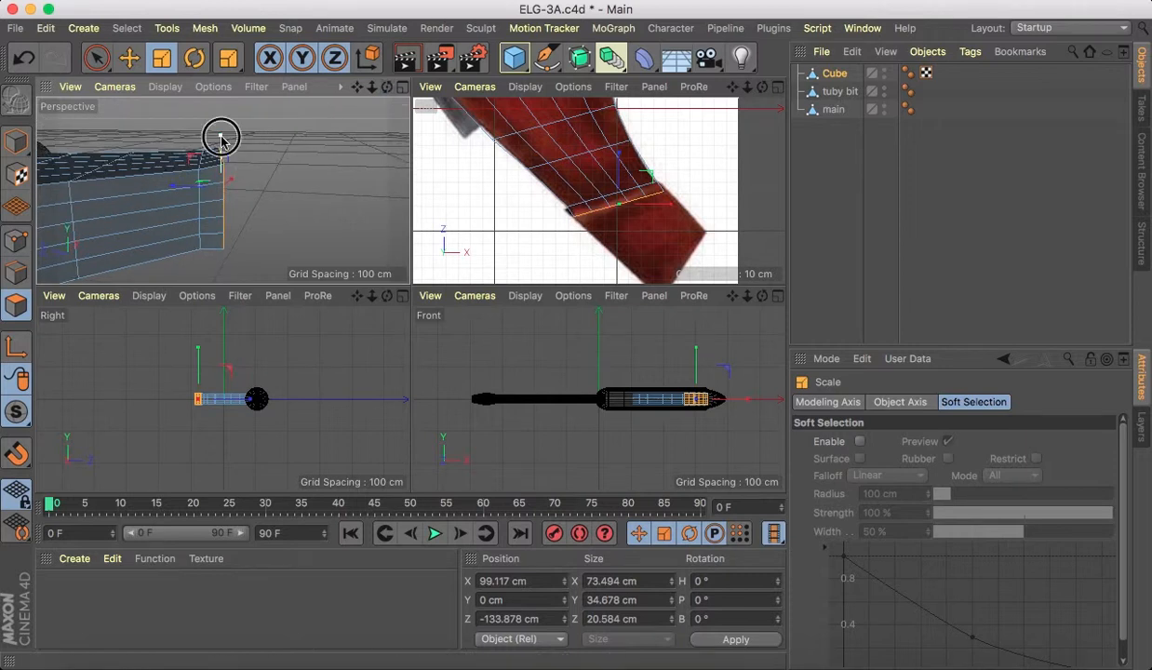
left_click_drag(221, 138, 222, 112)
left_click(776, 87)
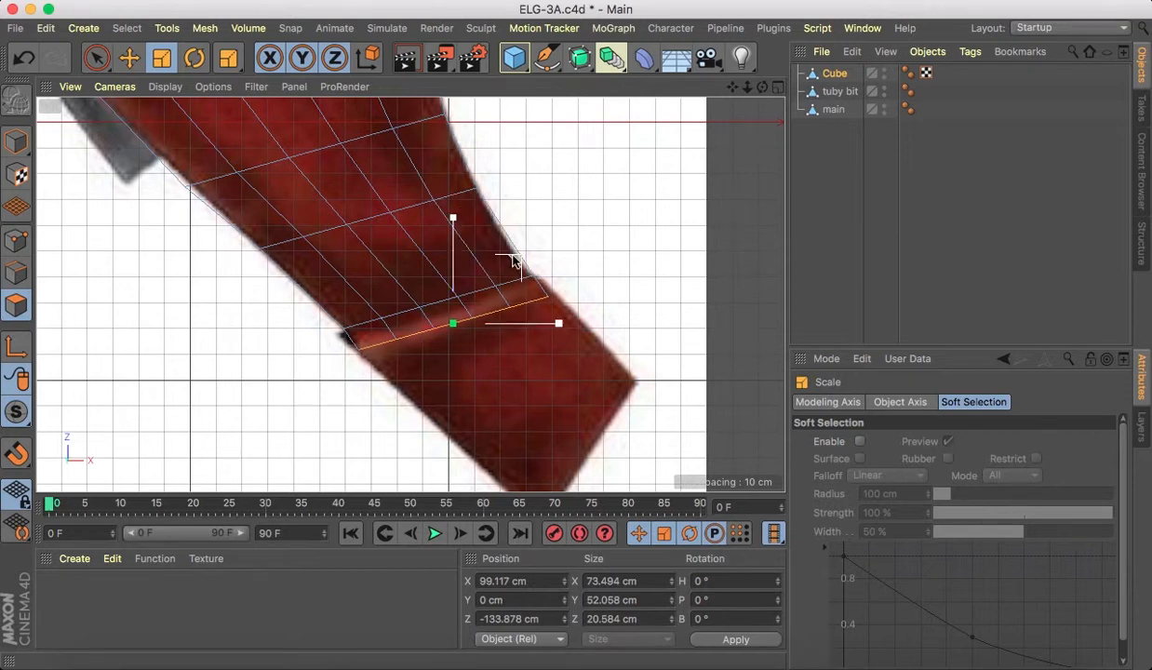
Scale the ridge's end face to about 77 cm in X and extrude it to about X 119 cm, Z -152 cm.
left_click_drag(514, 260, 553, 224)
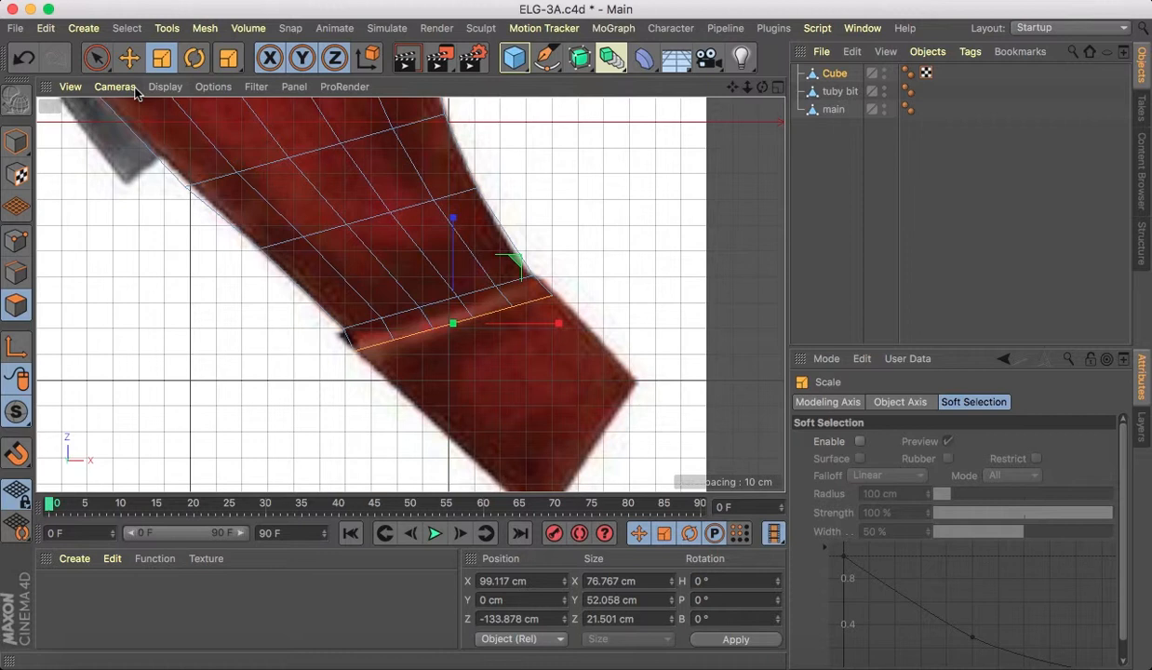
left_click(96, 58)
left_click(522, 276)
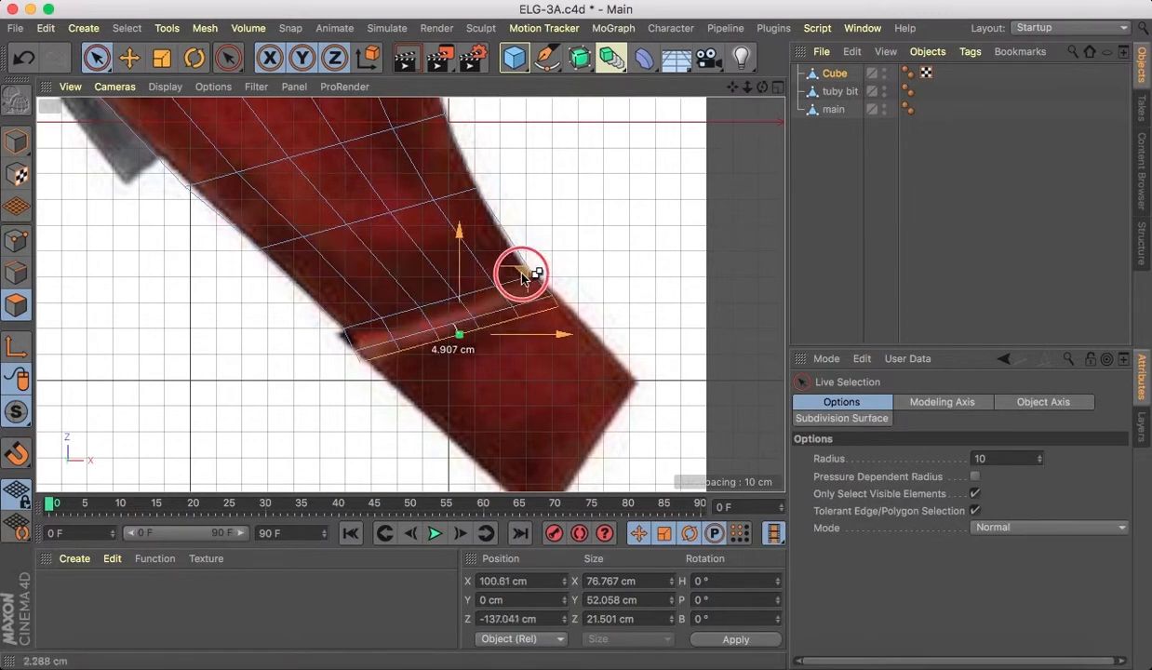
left_click_drag(522, 276, 564, 310)
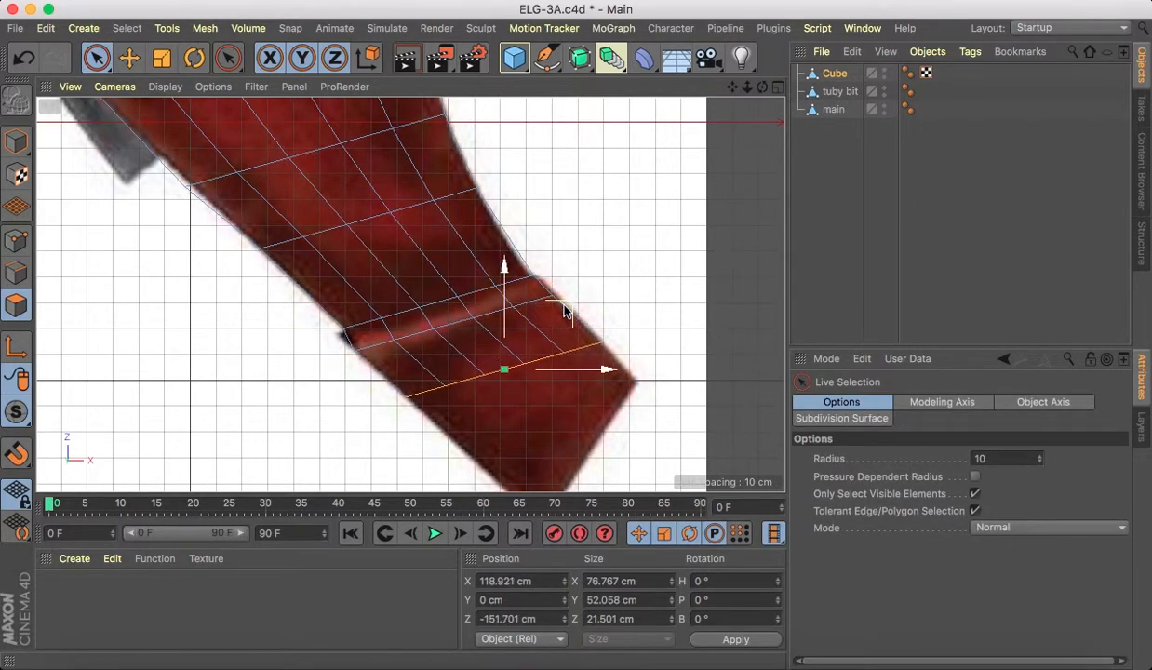
Extrude the face to the grip's tip at about X 153 cm, Z -183 cm, rotating and scaling it to match the slanted end.
middle_click_drag(462, 425, 408, 298, "alt")
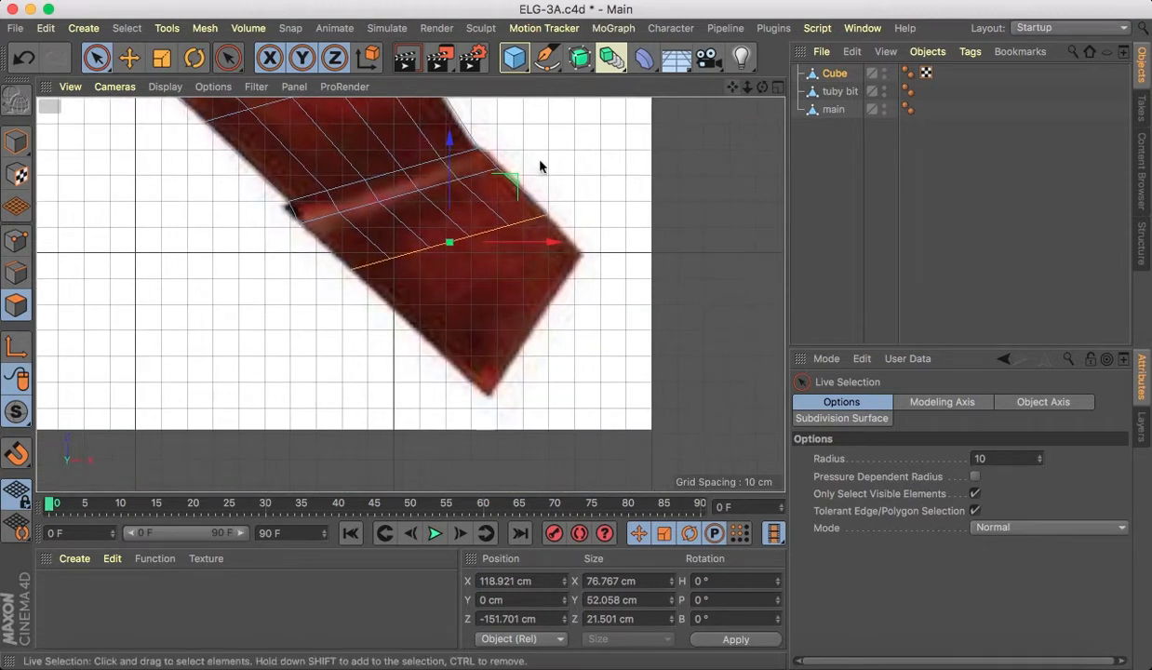
left_click_drag(504, 175, 572, 265)
left_click(194, 58)
left_click(97, 64)
left_click(192, 60)
left_click(160, 58)
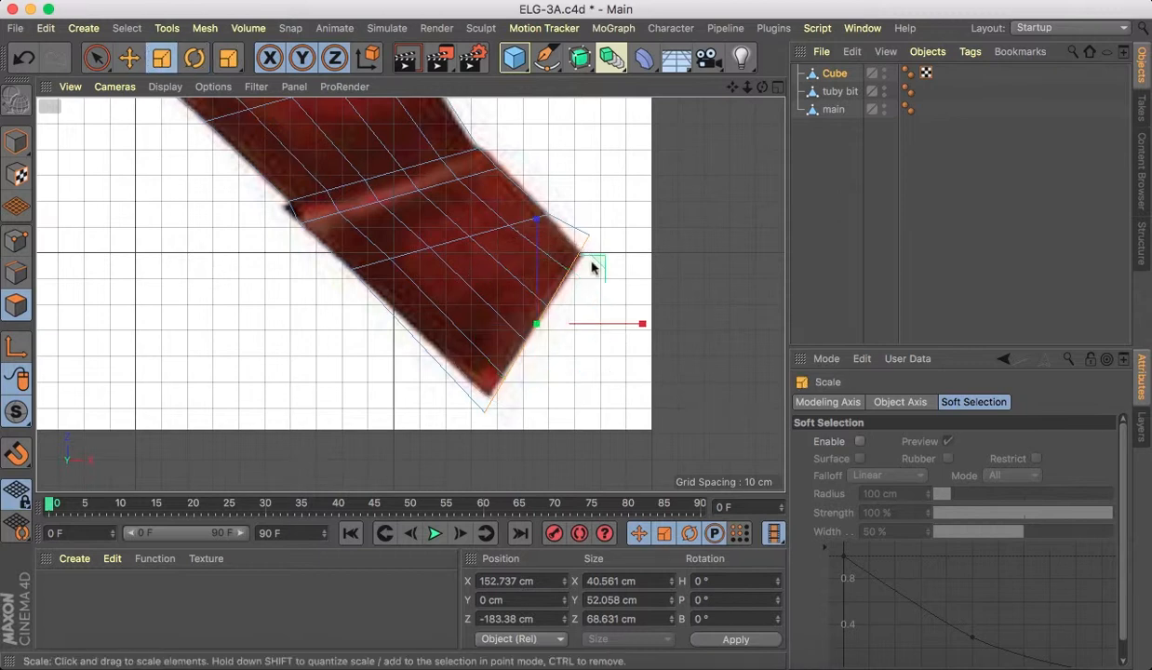
left_click_drag(600, 268, 465, 376)
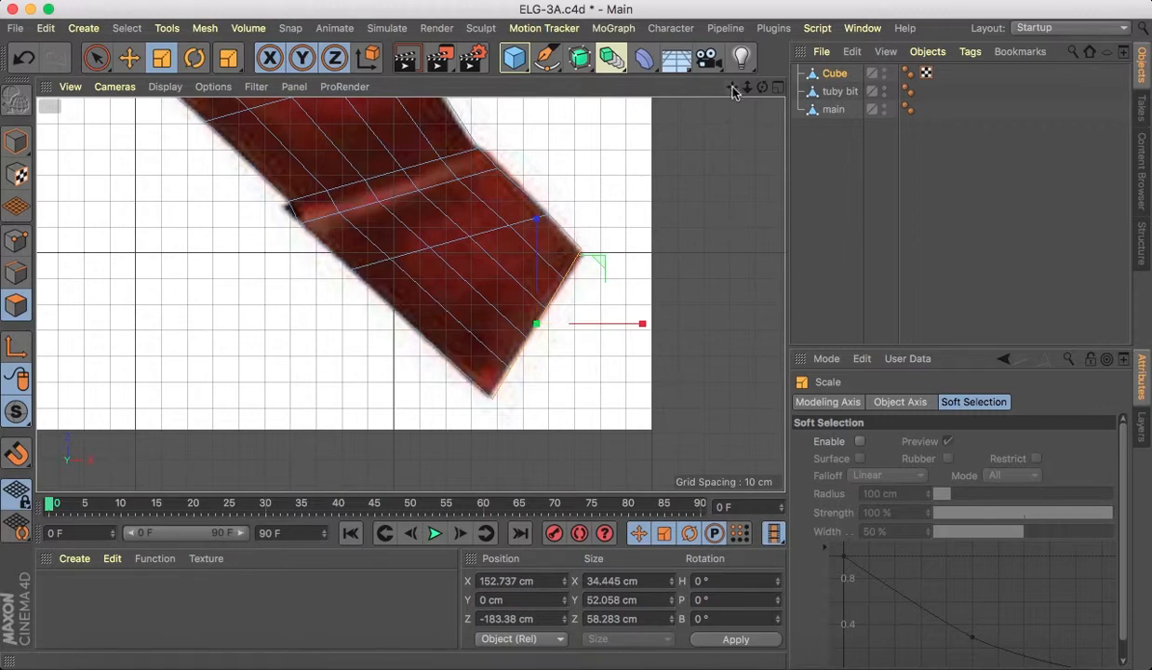
Show the whole blaster in the maximized perspective view with Gouraud Shading and the grip selected as an object.
scroll(410, 295, "up", 5)
scroll(411, 295, "down", 3)
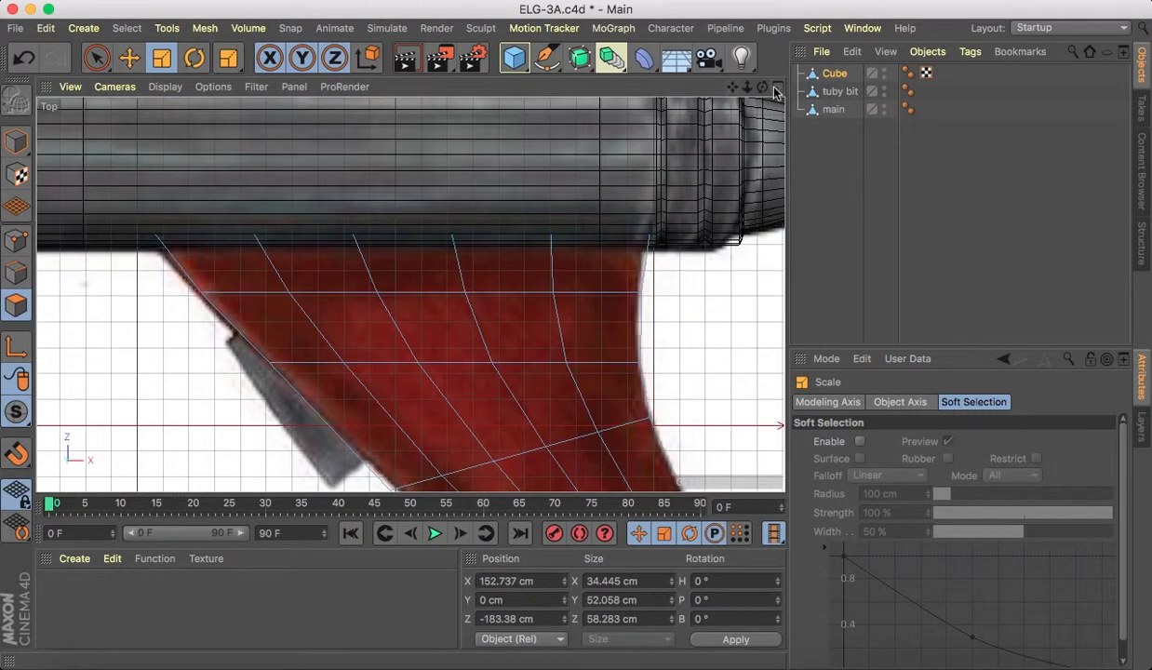
left_click(778, 87)
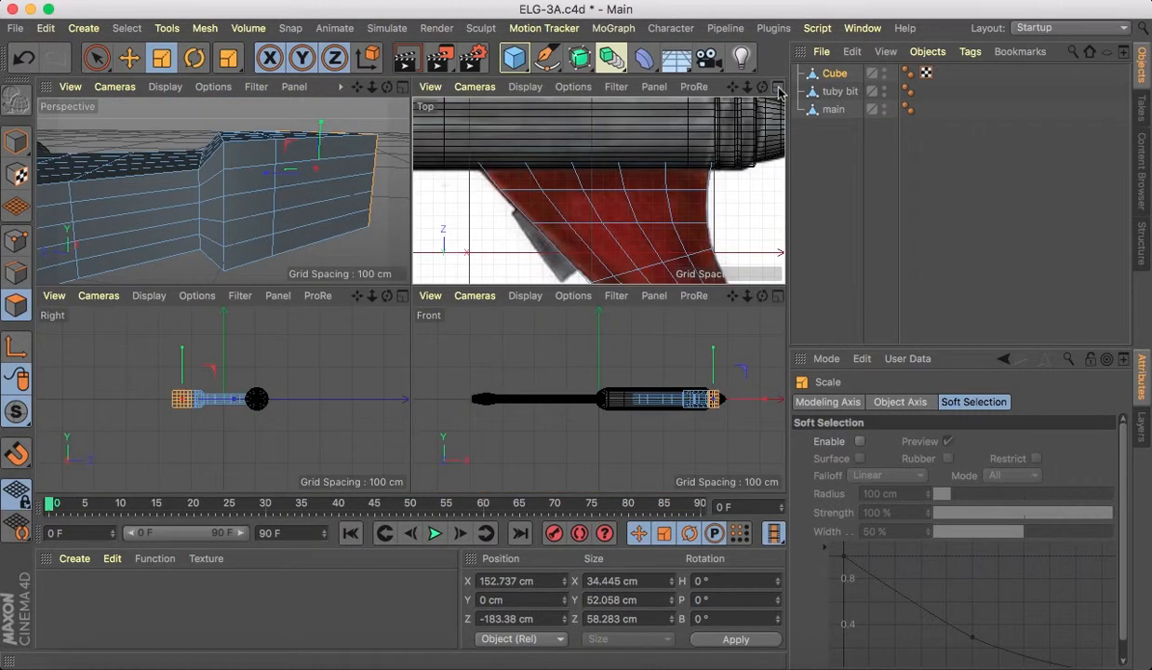
left_click(405, 88)
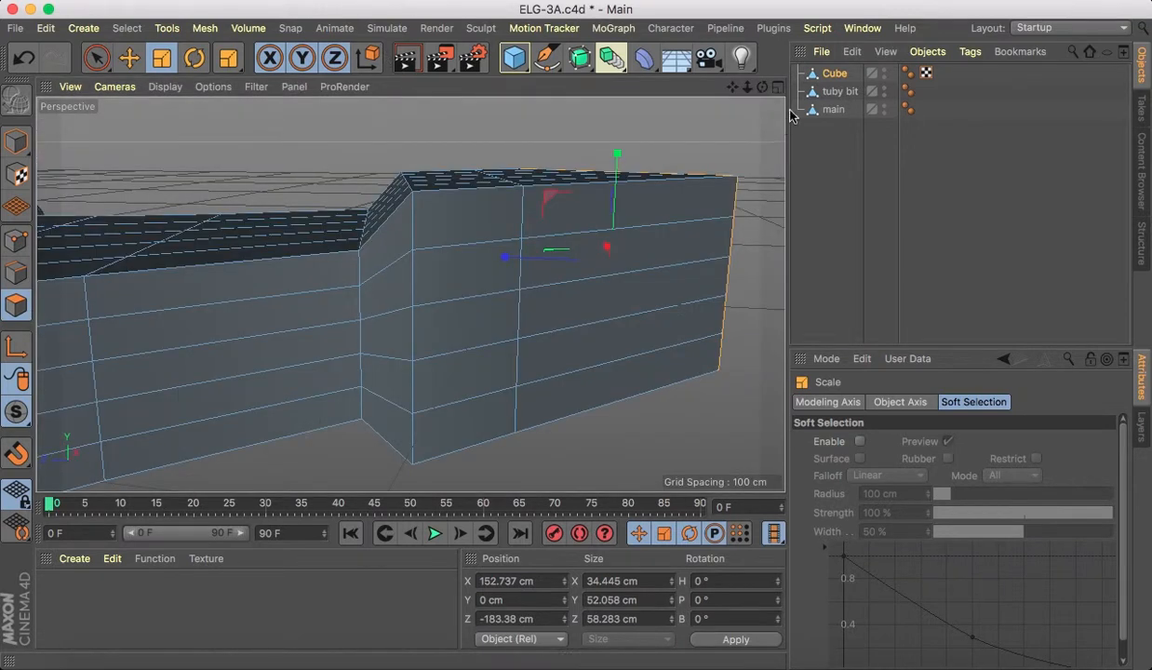
left_click_drag(746, 90, 411, 296)
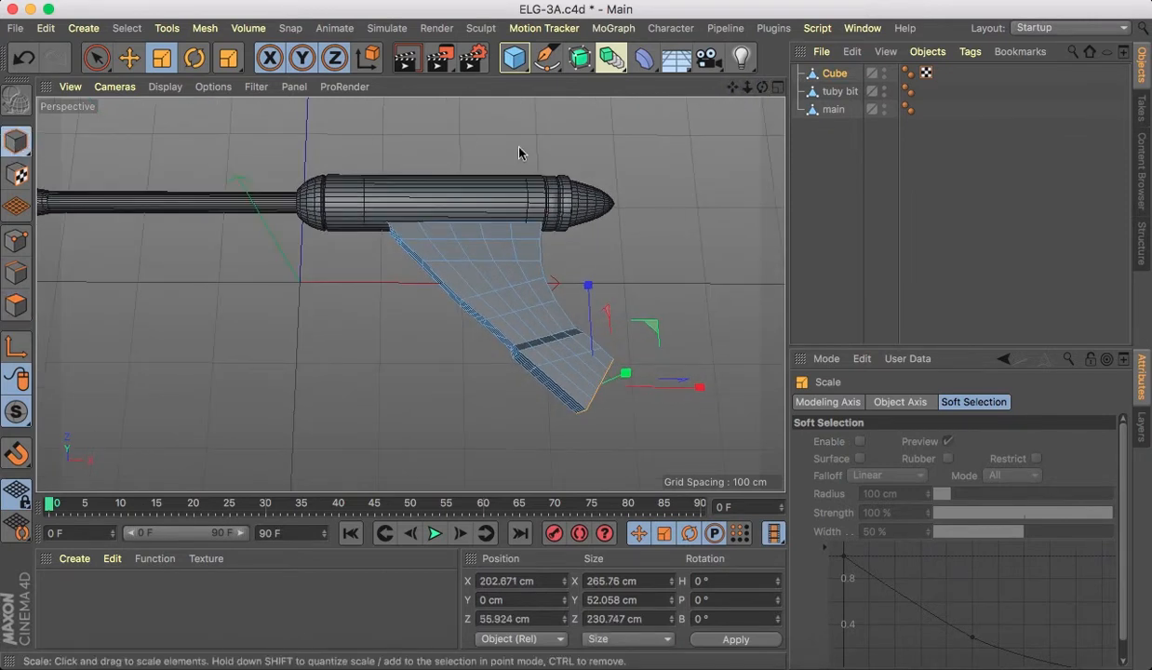
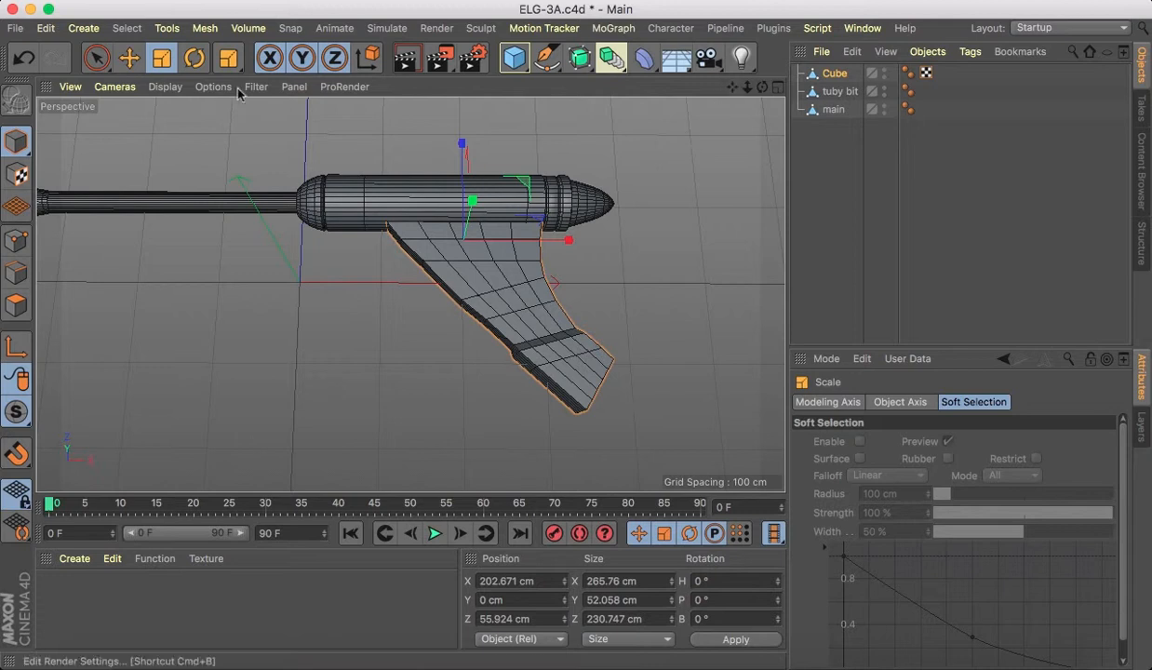
left_click(213, 86)
mouse_move(166, 86)
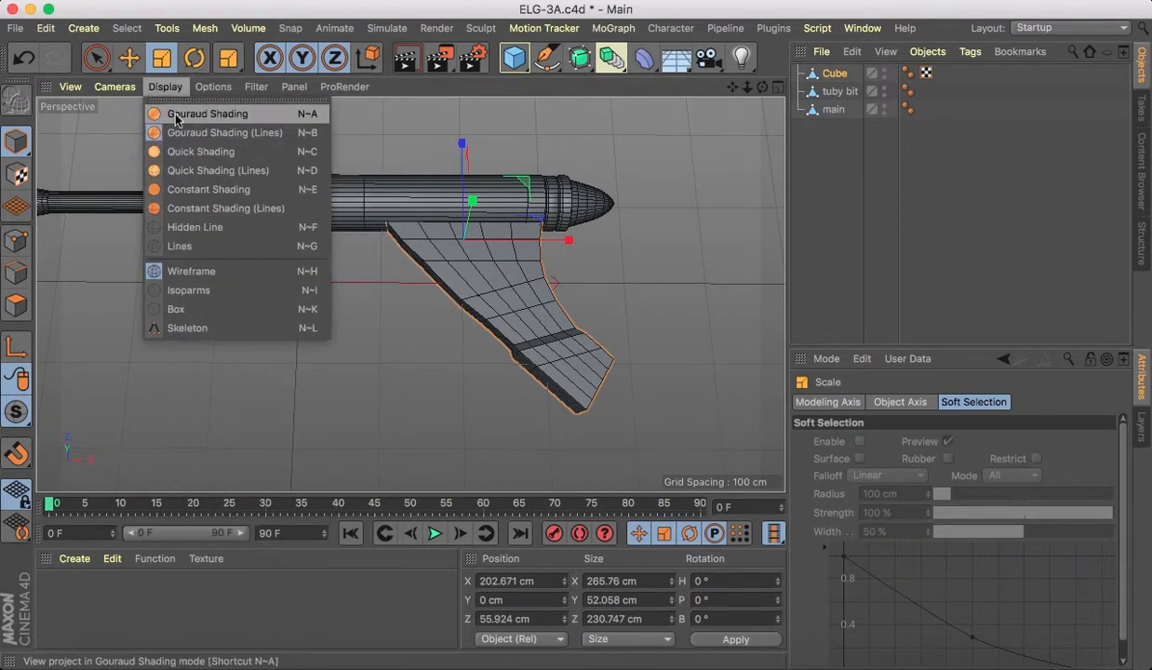
left_click(163, 116)
left_click_drag(719, 104, 707, 89, "alt")
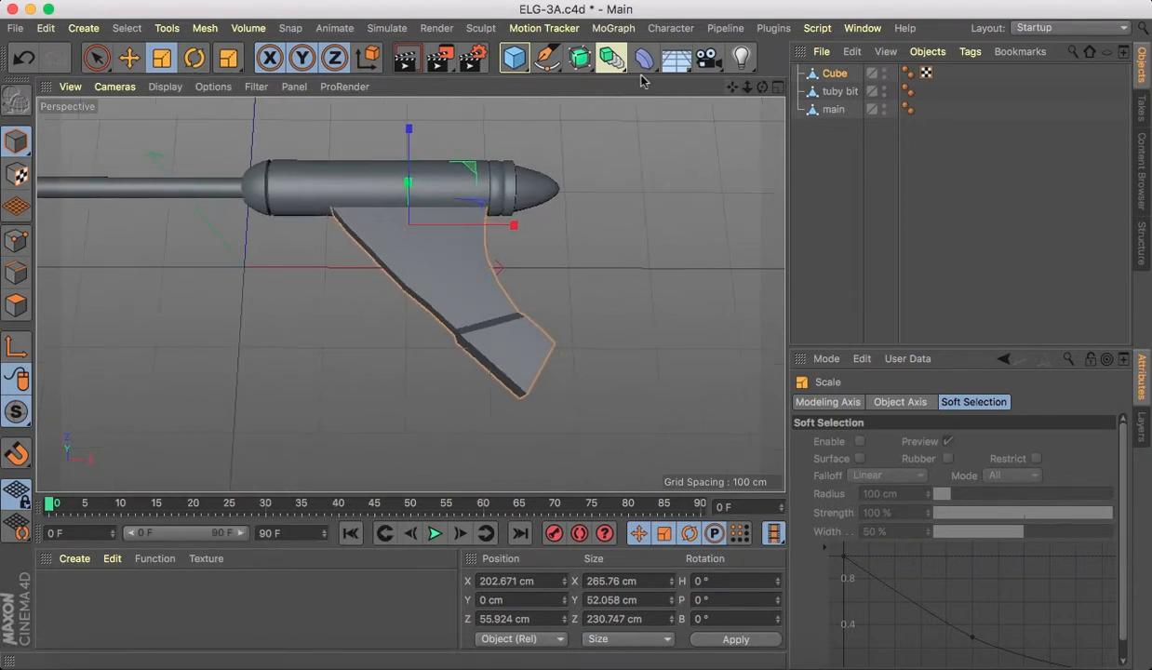
Smooth the grip by nesting its Cube under a new Subdivision Surface, and check how it meets the body.
left_click(578, 58)
left_click_drag(837, 91, 846, 78)
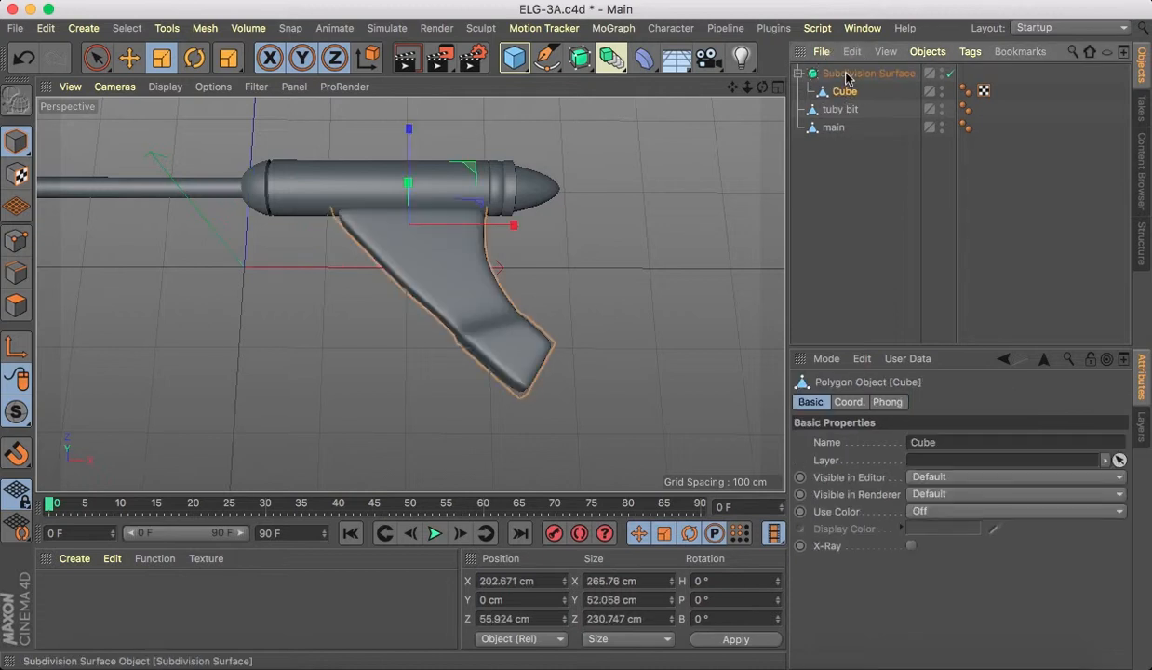
mouse_move(757, 88)
left_mouse_down()
mouse_move(734, 89)
mouse_move(765, 91)
left_mouse_up()
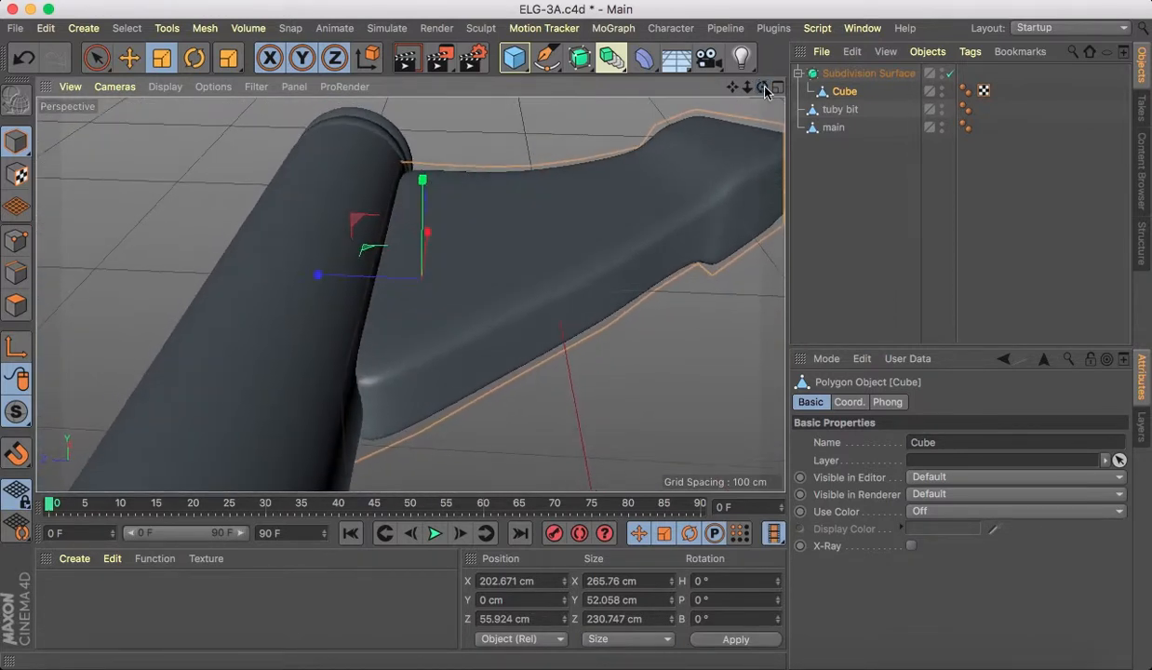
left_click(942, 124)
left_click(943, 126)
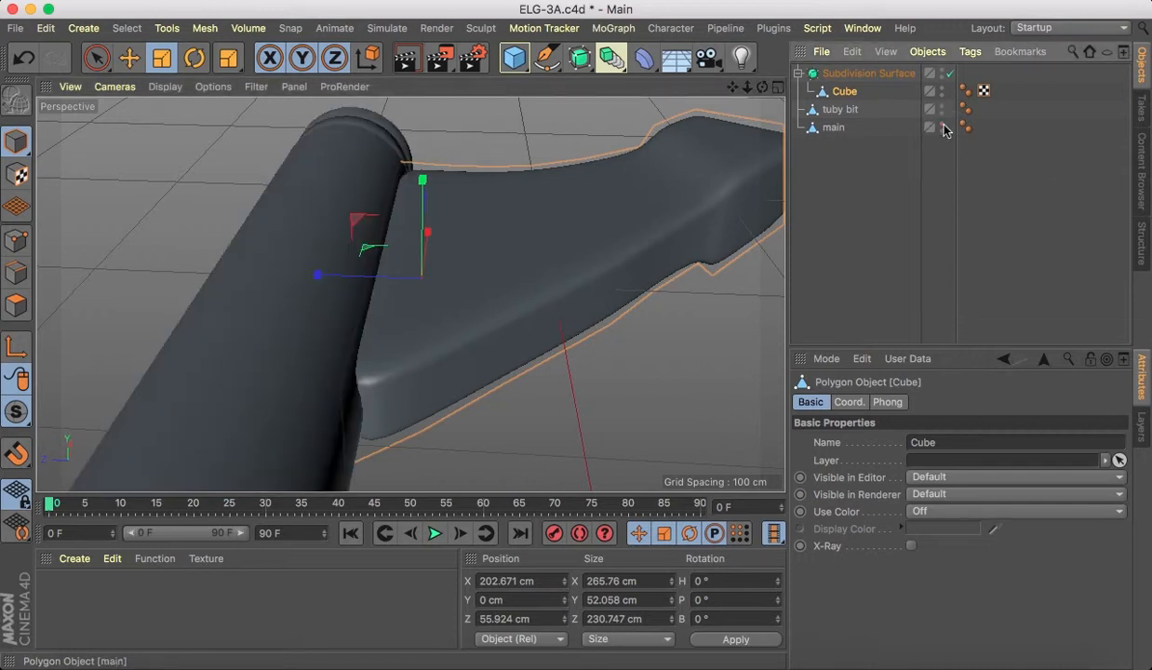
Add a new cube, move it to about X 261 cm near the grip and flatten it to about 23 cm in Y.
left_click_drag(732, 87, 781, 52)
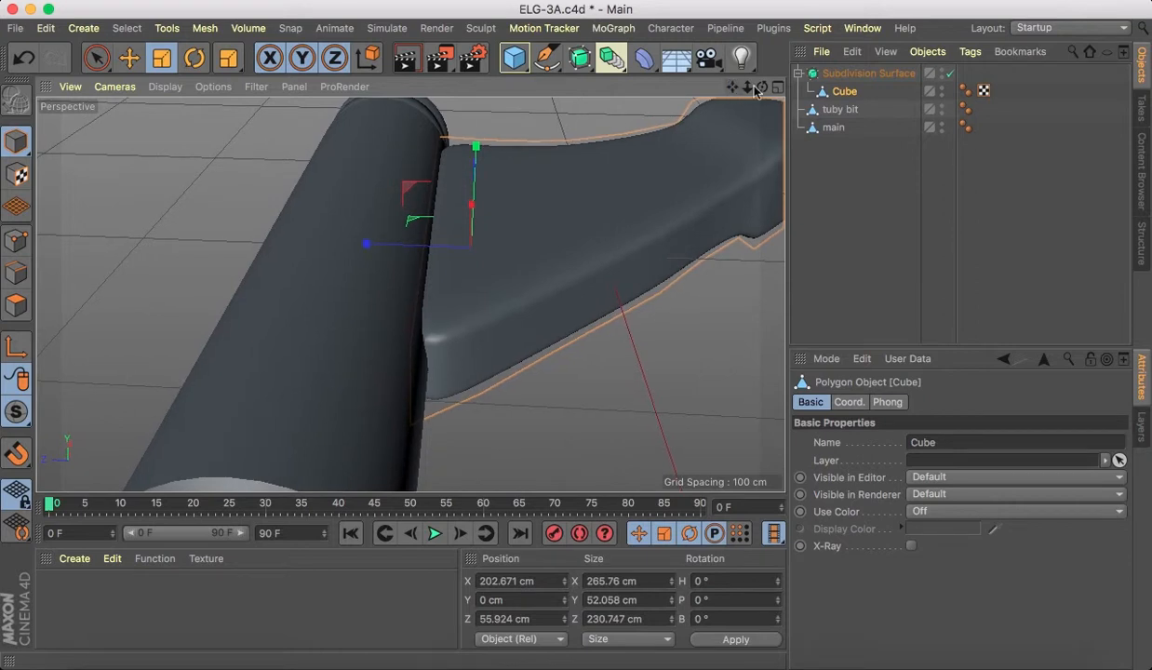
left_click_drag(761, 87, 575, 338)
left_click_drag(691, 91, 538, 89)
left_click(513, 58)
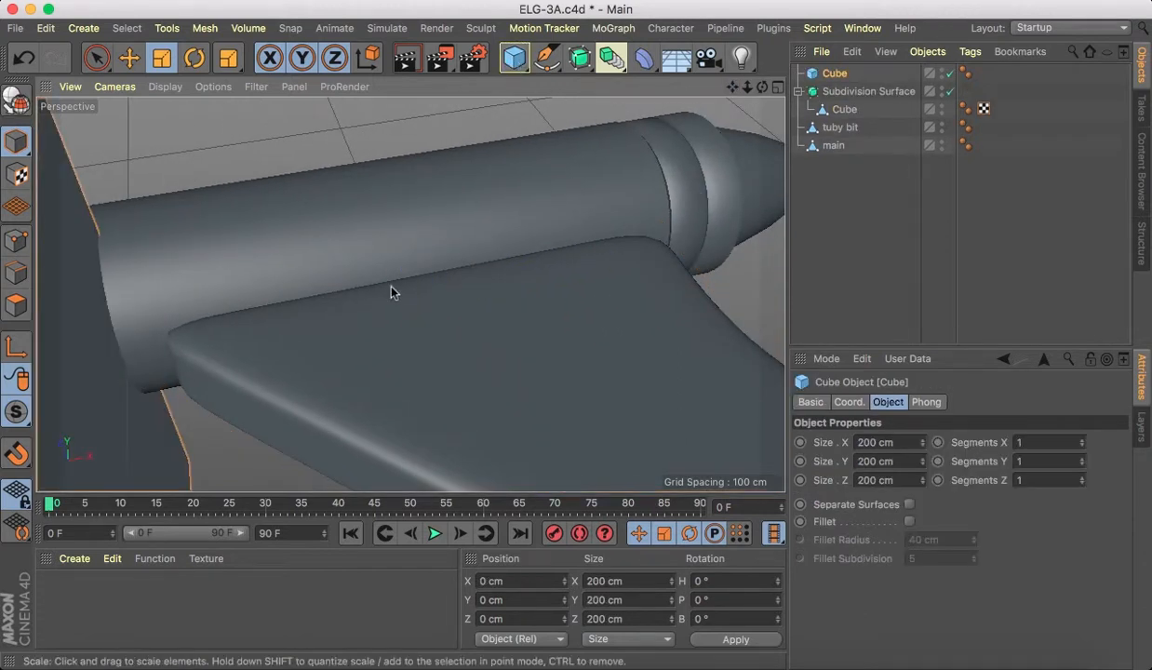
left_click_drag(747, 86, 605, 91)
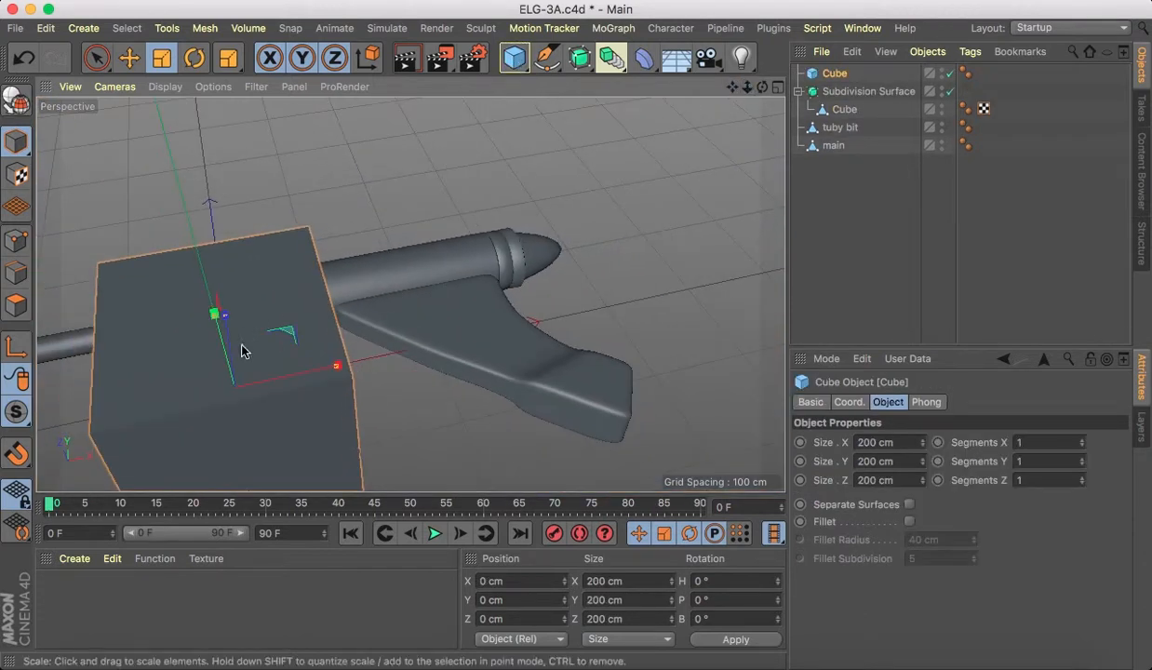
left_click(95, 59)
left_click_drag(290, 375, 534, 319)
left_click_drag(496, 265, 491, 331)
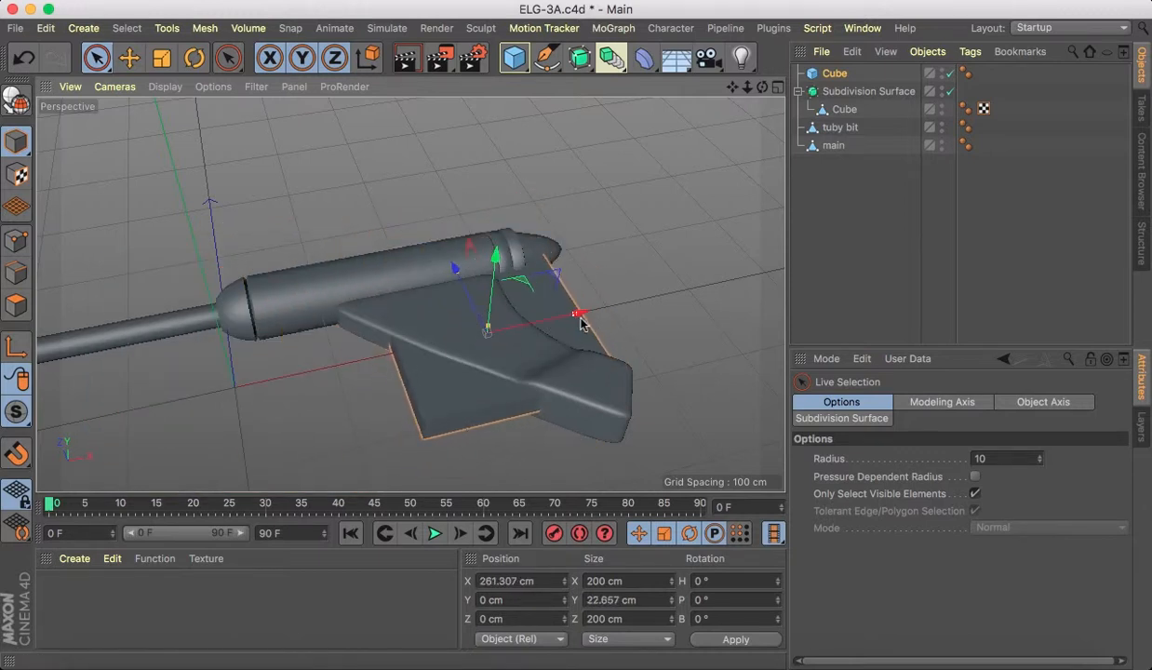
Resize the new cube to about 174 cm in X and 23 cm in Z and move it to about X 204 cm, Z 70 cm.
left_click_drag(581, 321, 454, 268)
left_click_drag(747, 87, 721, 83)
left_click_drag(410, 295, 463, 323, "alt")
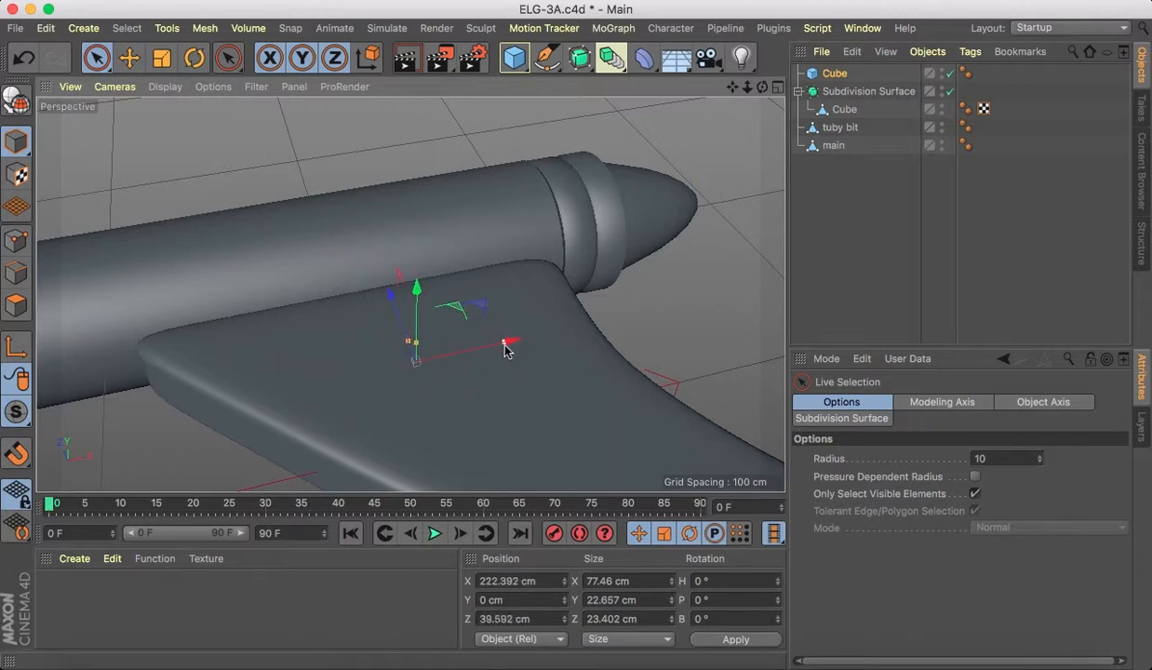
mouse_move(589, 317)
left_mouse_down()
mouse_move(604, 306)
mouse_move(607, 319)
left_mouse_up()
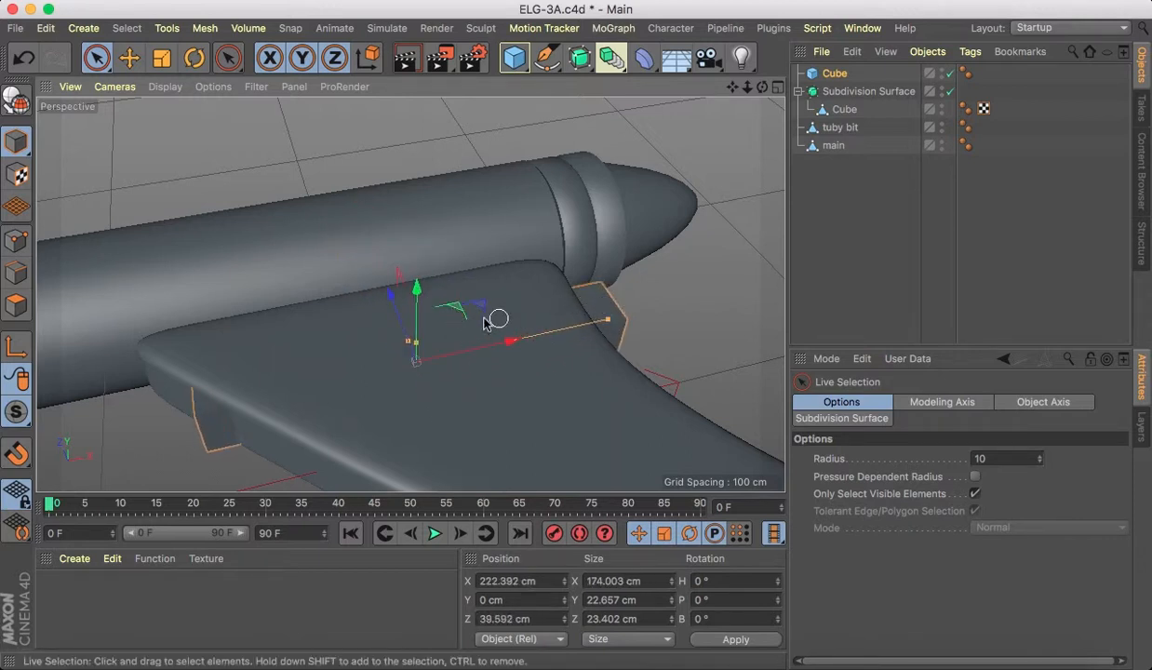
left_click_drag(449, 308, 400, 269)
Fit the cube inside the grip-to-body joint at about 129 cm in X and 28 cm in Z, shifted to about Z 71 cm.
left_click_drag(762, 87, 879, 39)
left_click_drag(410, 294, 503, 345, "alt")
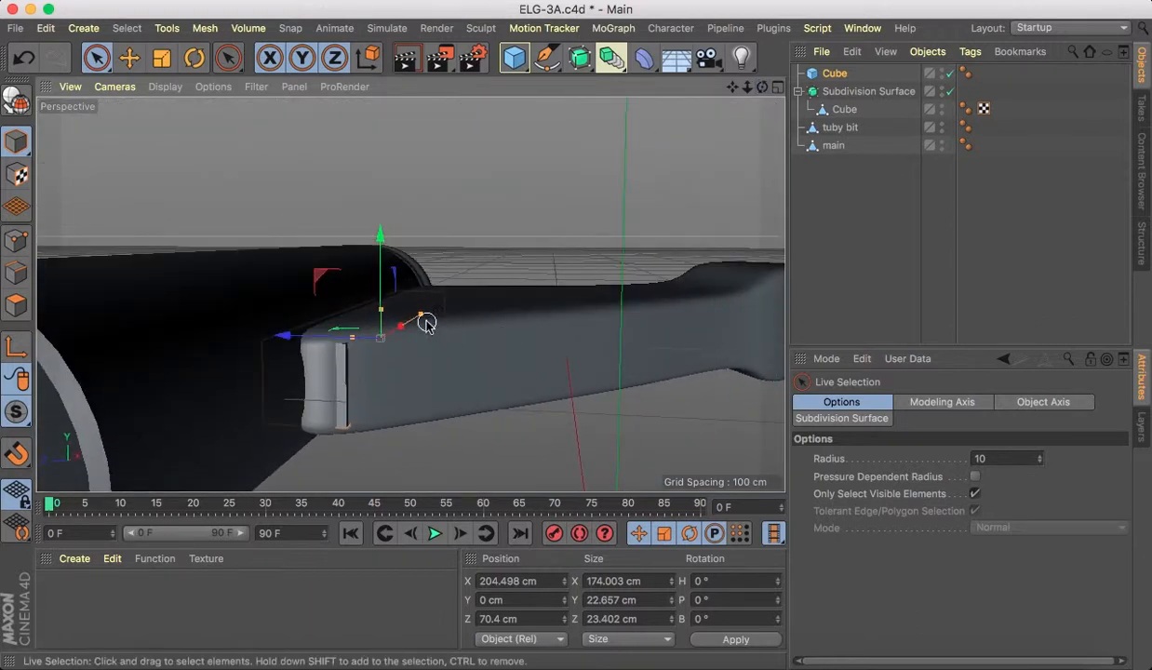
left_click_drag(426, 323, 416, 320)
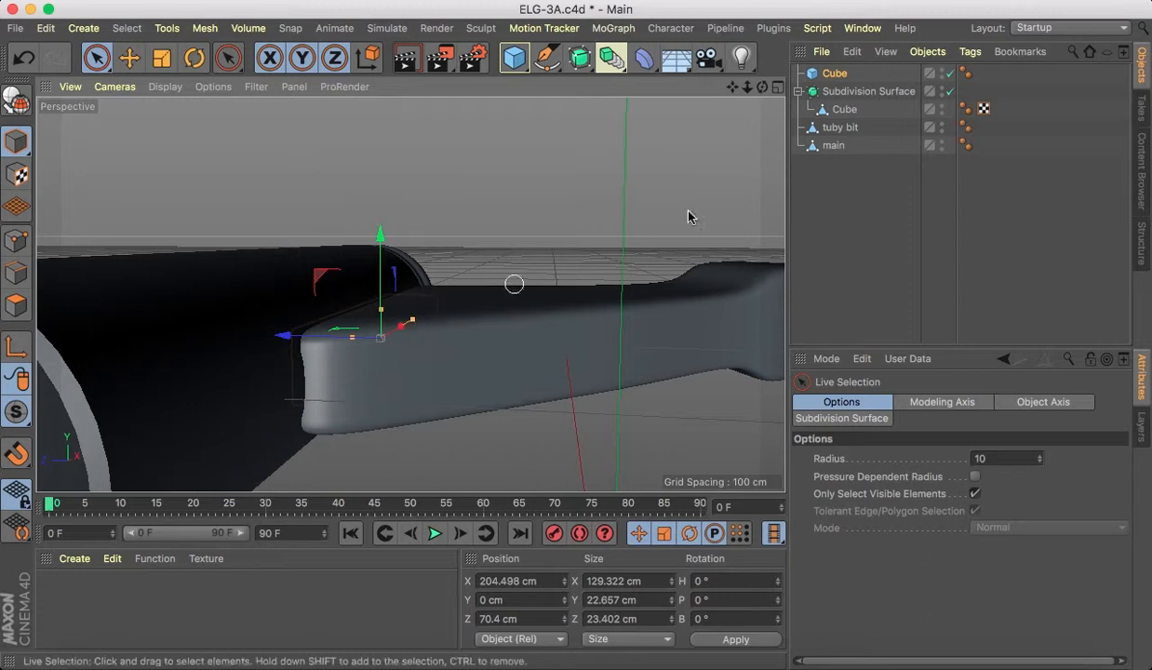
left_click_drag(406, 297, 440, 285, "alt")
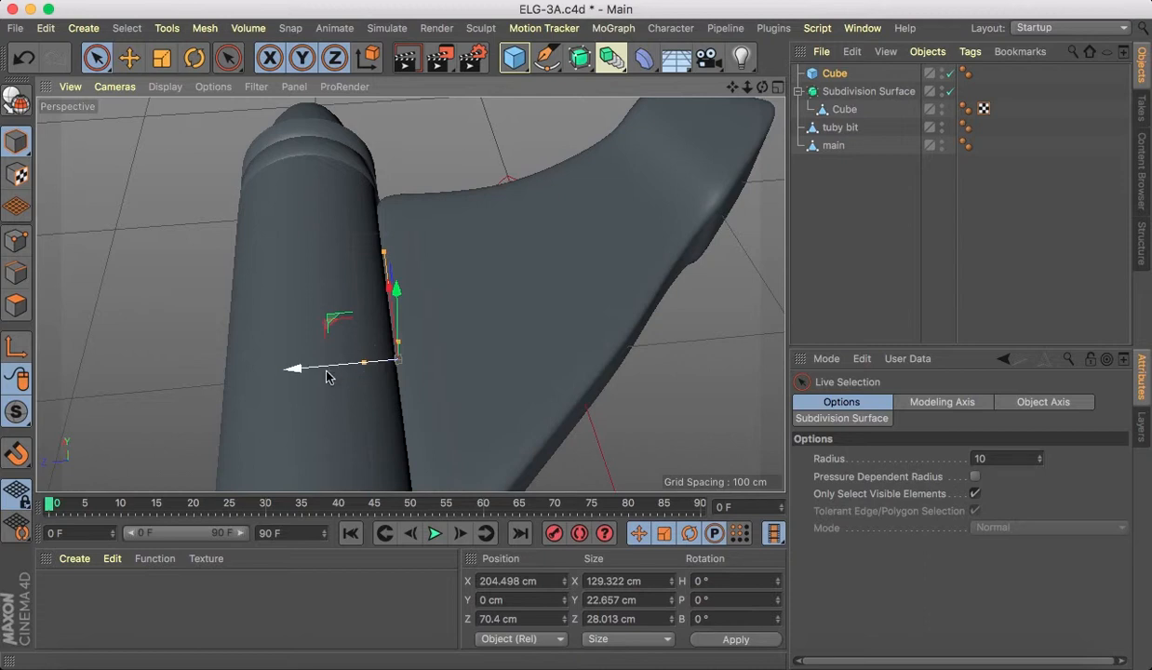
left_click_drag(325, 373, 320, 373)
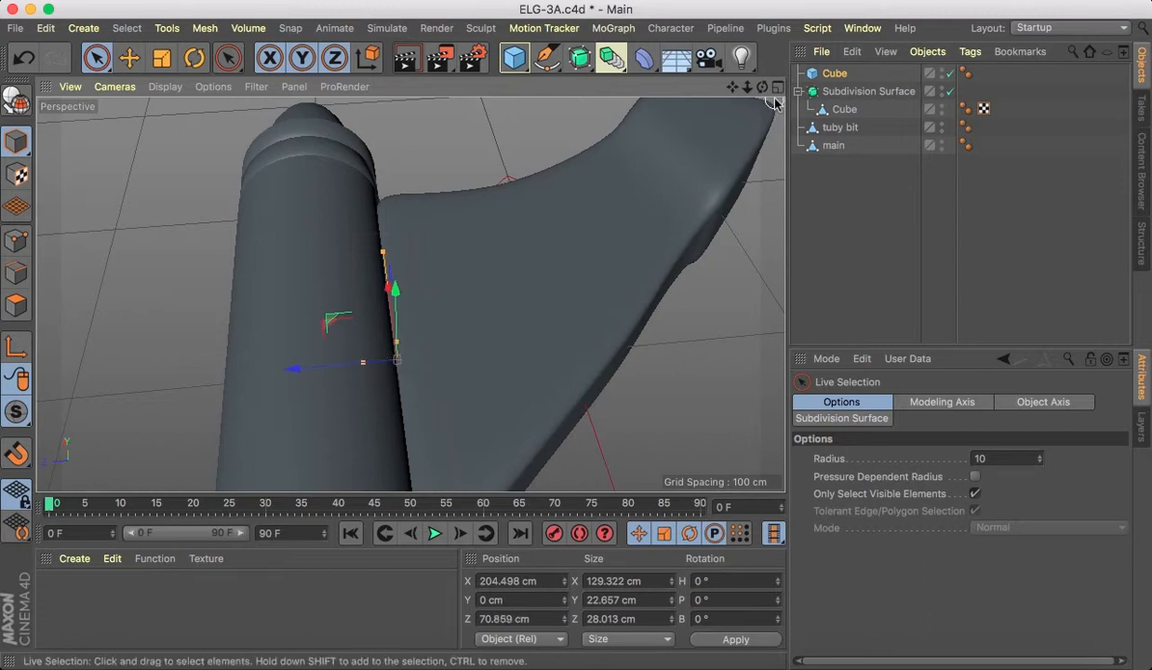
left_click_drag(761, 87, 732, 88)
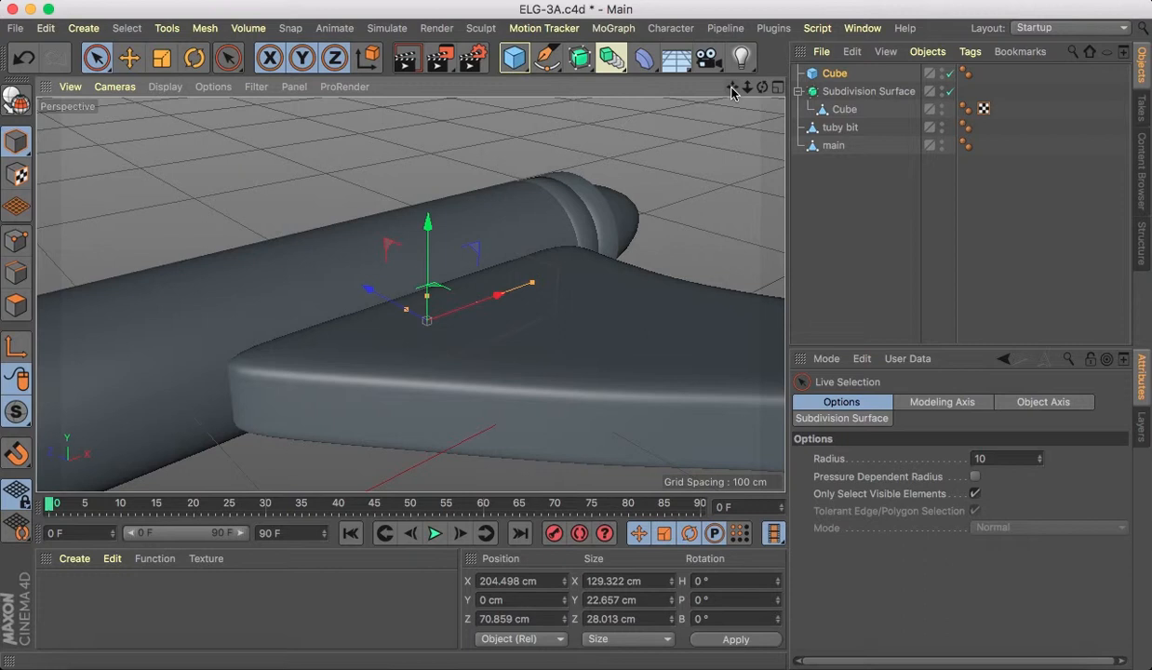
left_click(797, 92)
left_click_drag(835, 97, 823, 116, "ctrl")
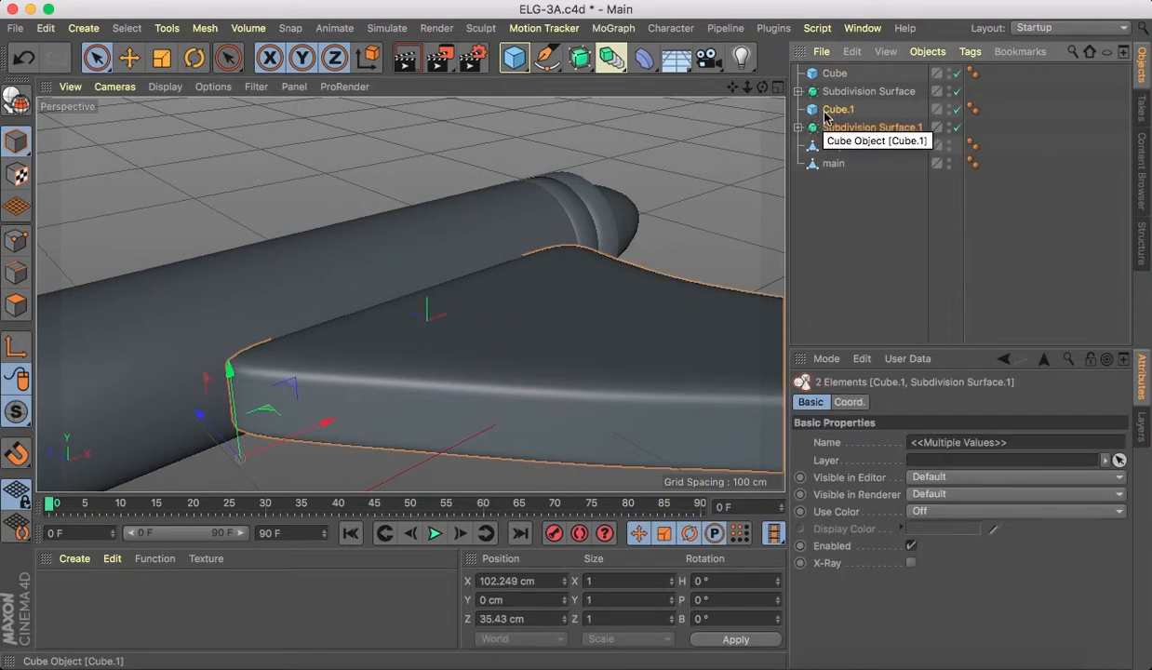
key("super+z")
Duplicate the grip's Subdivision Surface below main, move Cube beneath that copy, and duplicate Cube directly under the original Subdivision Surface.
left_click(834, 93)
left_click_drag(835, 93, 828, 147, "ctrl")
left_click(831, 74)
left_click_drag(830, 75, 831, 219)
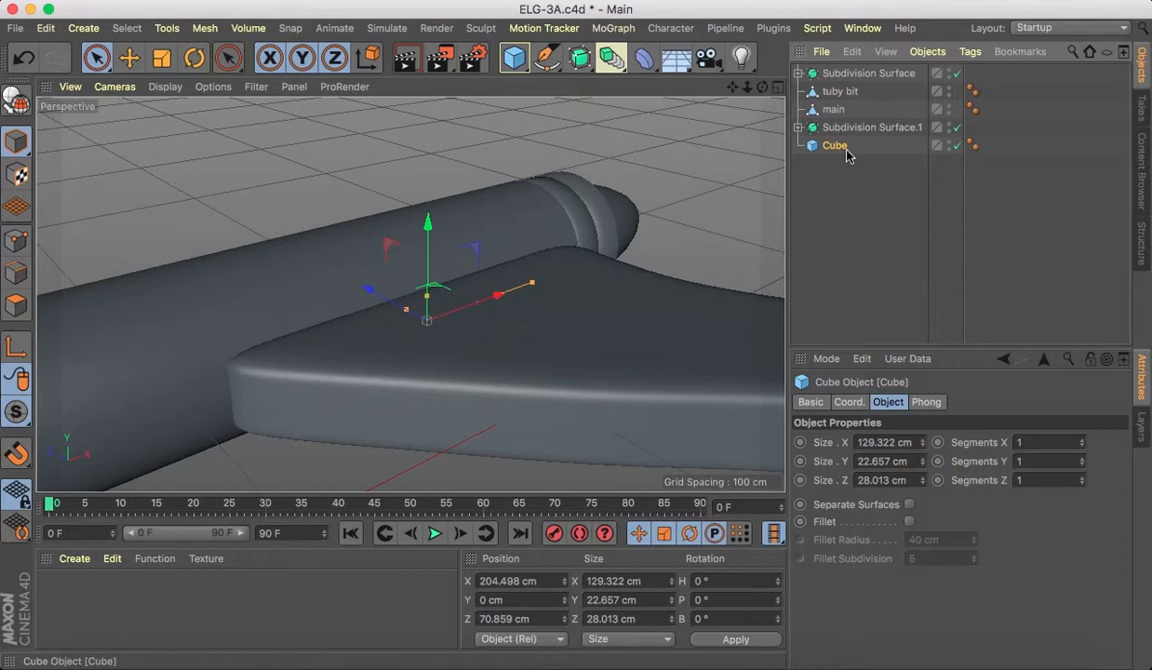
left_click_drag(843, 155, 836, 81, "ctrl")
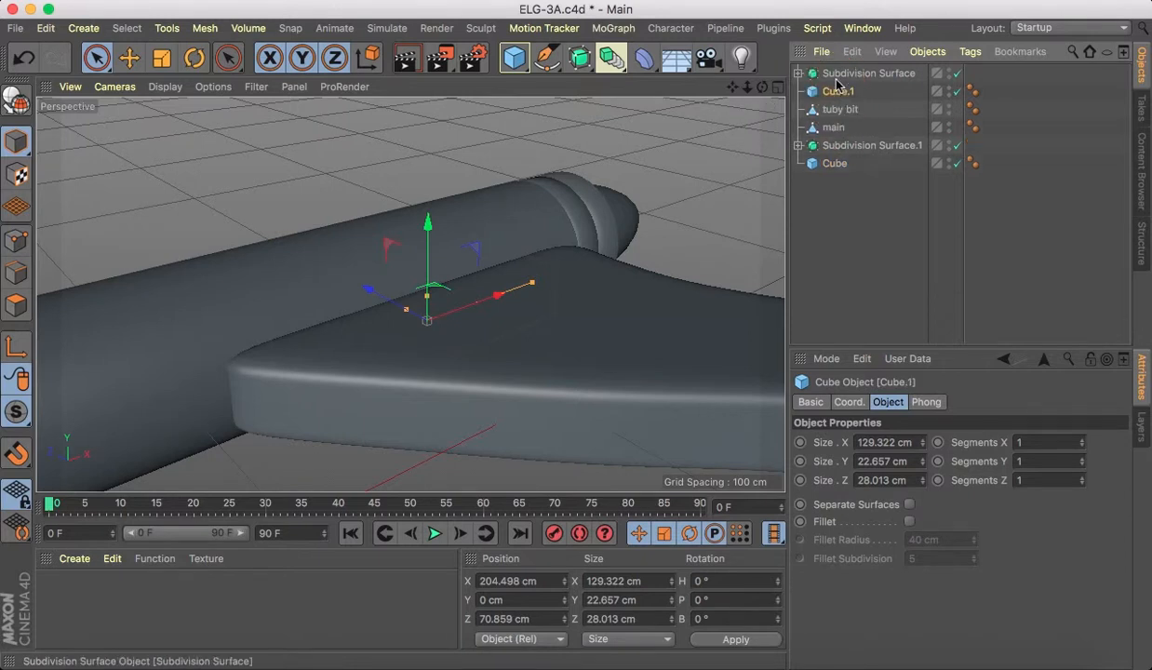
Add a Boole object and nest main and the duplicated Subdivision Surface under it, with main first.
left_click(611, 58)
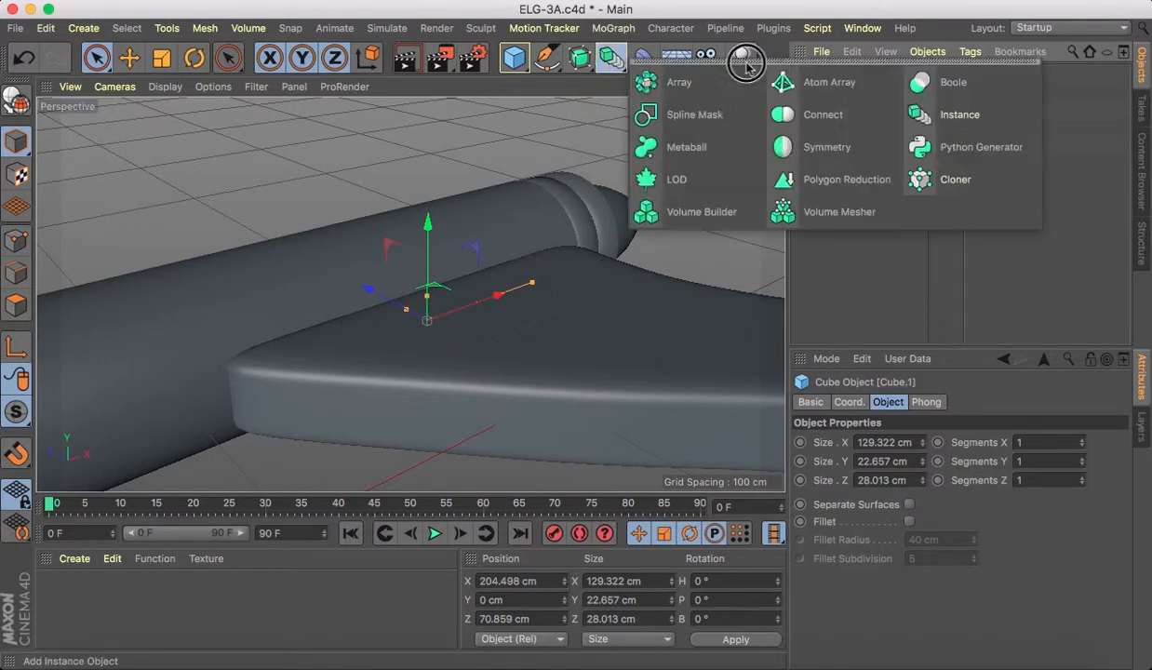
left_click(953, 82)
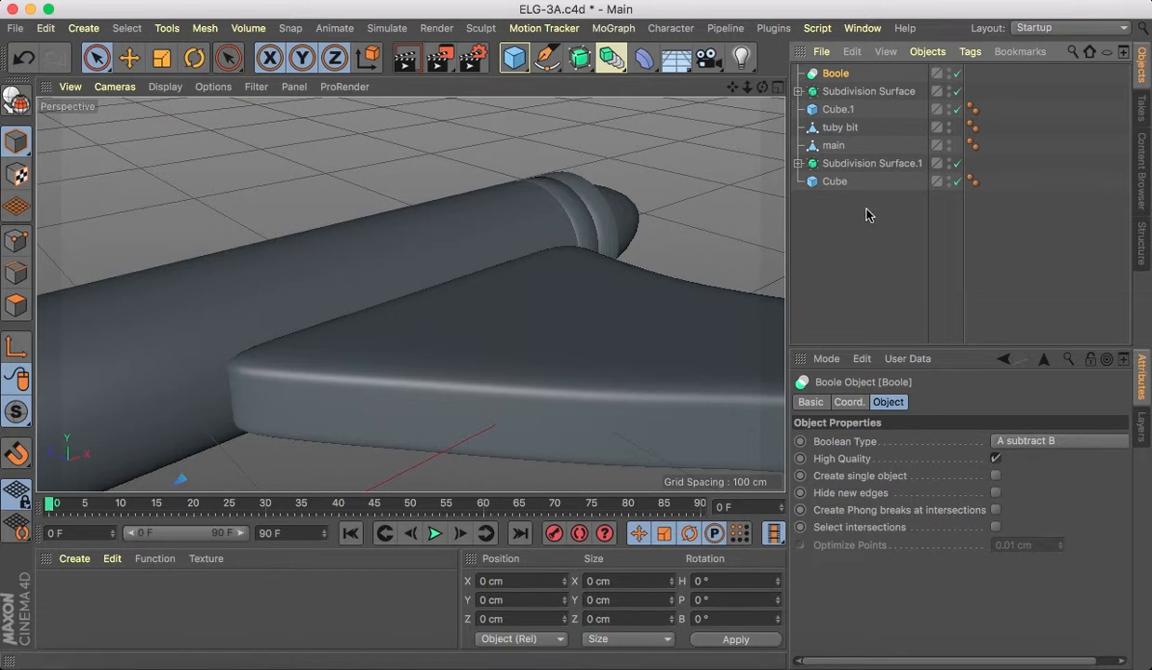
left_click_drag(835, 181, 857, 208)
left_click_drag(989, 166, 838, 146)
left_click_drag(837, 145, 834, 74)
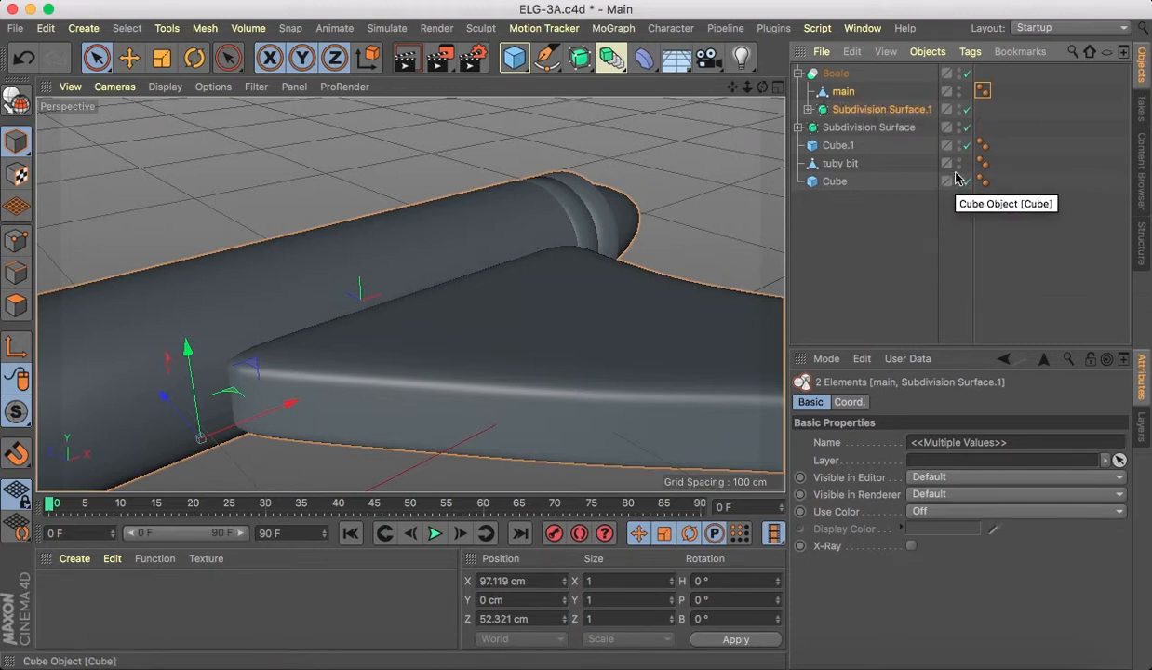
Hide the original Subdivision Surface in the viewport, inspect the grip's cut in the body, and select the duplicated Subdivision Surface.
left_click(960, 124)
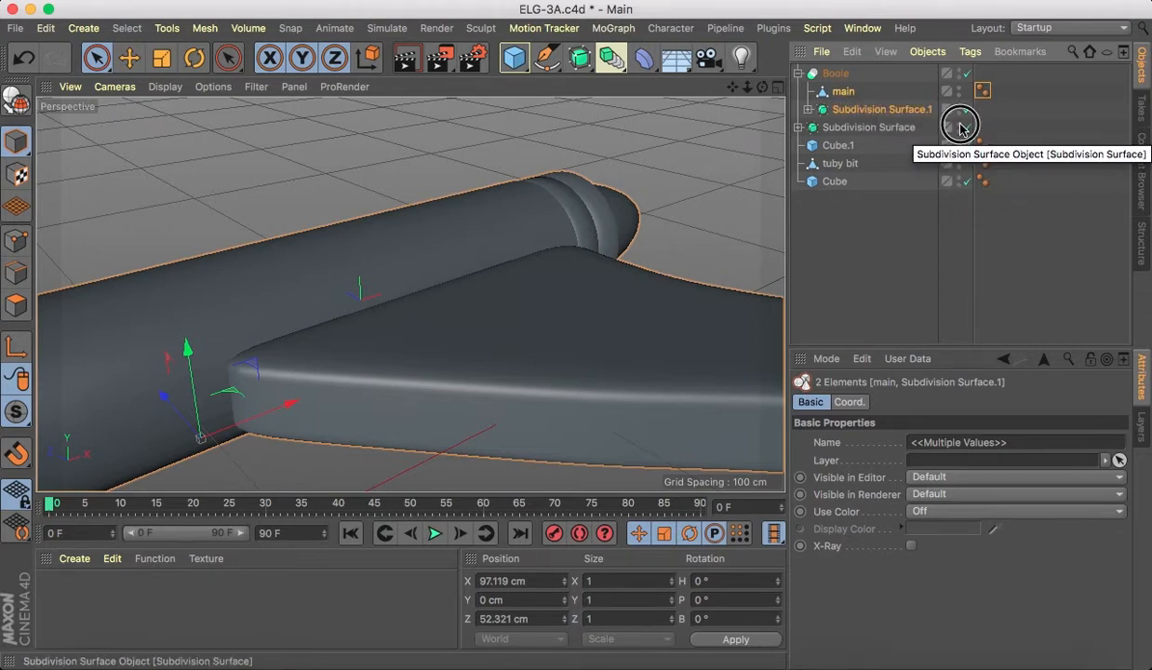
left_click_drag(760, 89, 691, 116)
left_click(856, 110)
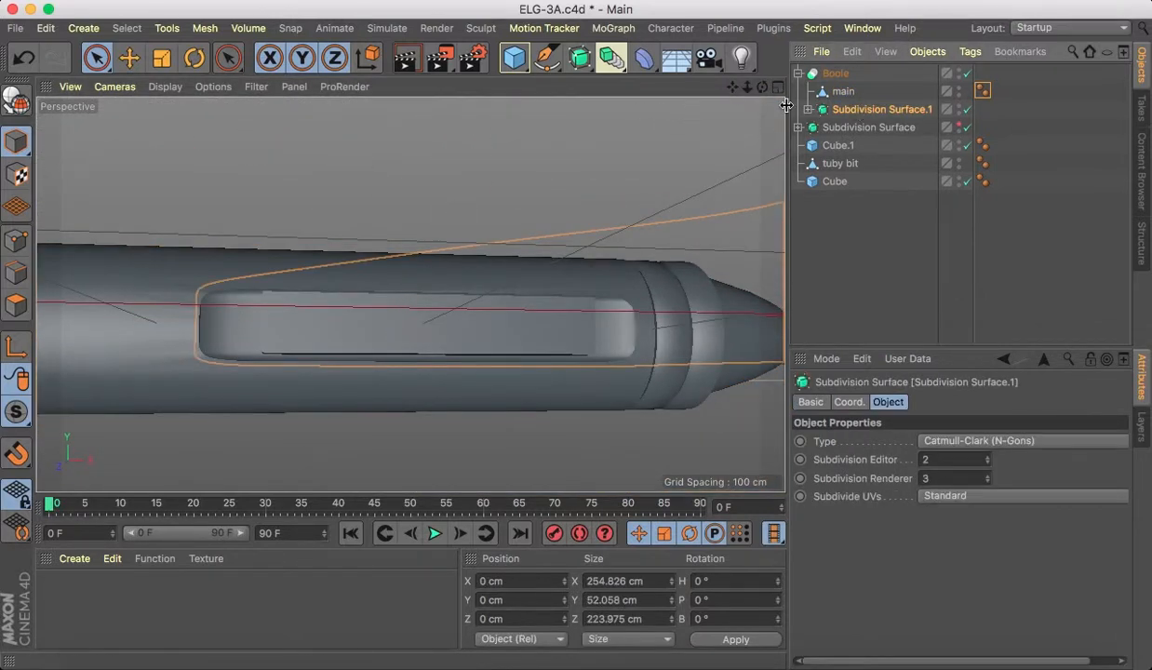
Enlarge the cutting Cube under the Boole's Subdivision Surface.1 to about 61.5 cm in Y and 272.8 cm in X.
left_click(809, 110)
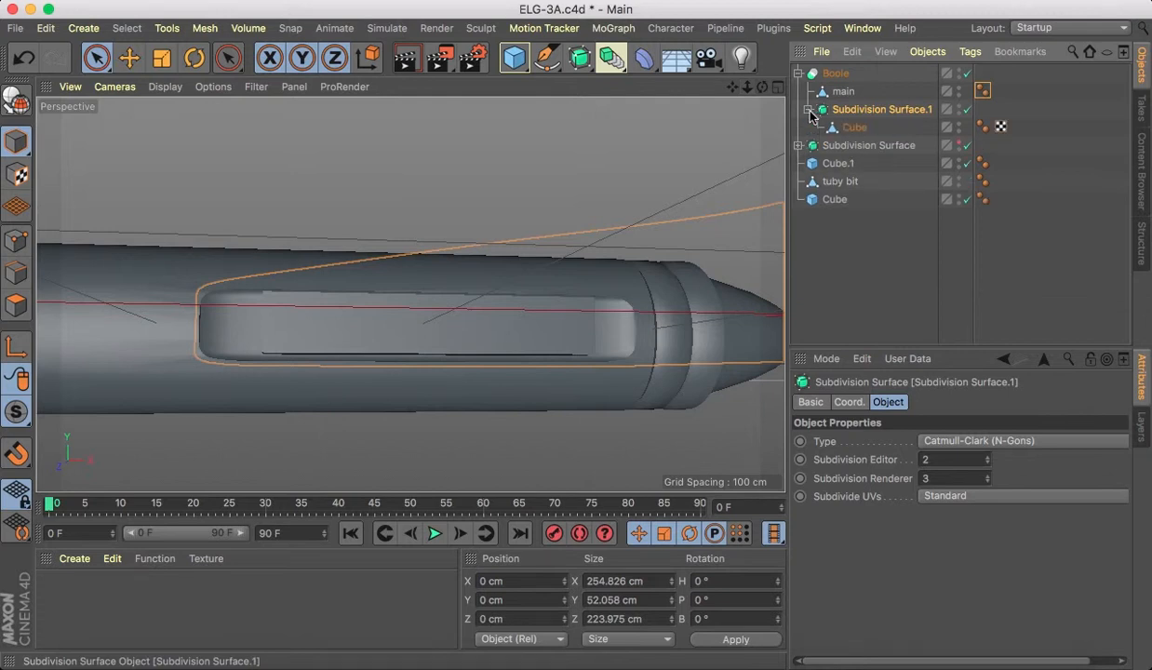
left_click(852, 131)
left_click(161, 58)
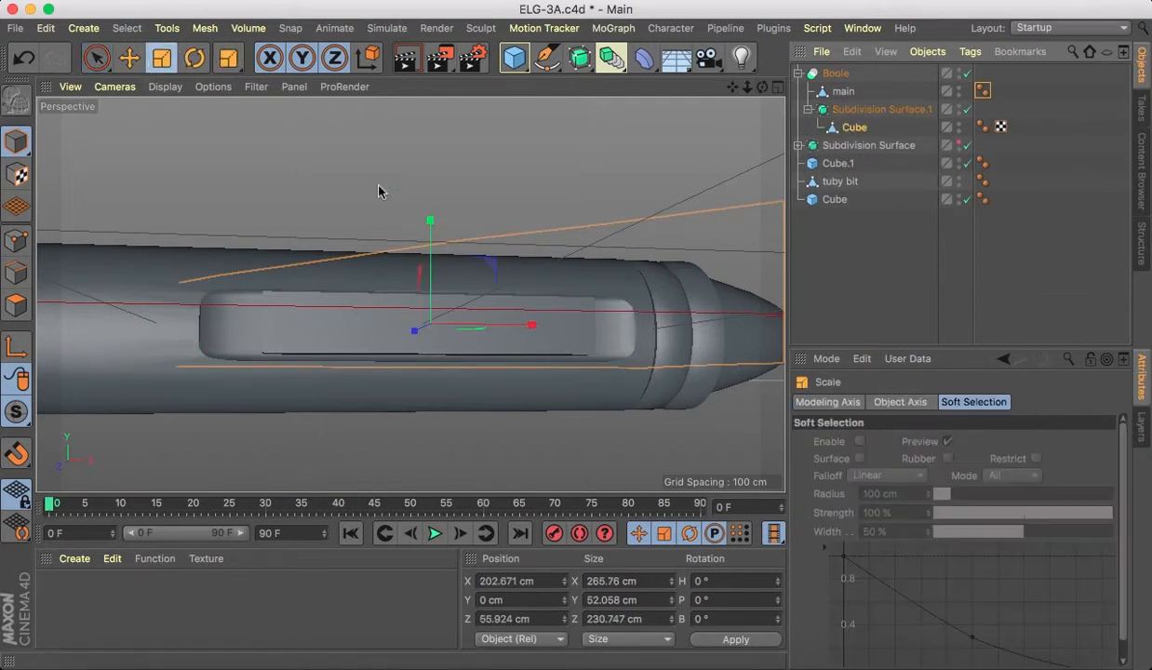
left_click_drag(431, 222, 426, 206)
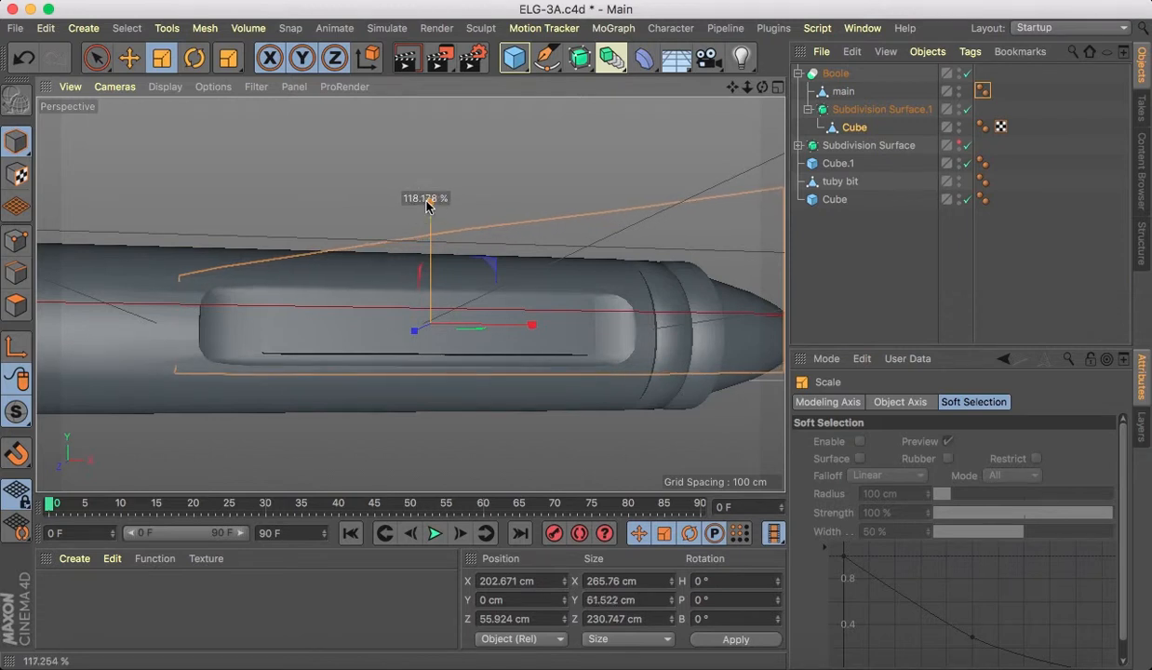
left_click_drag(532, 326, 534, 329)
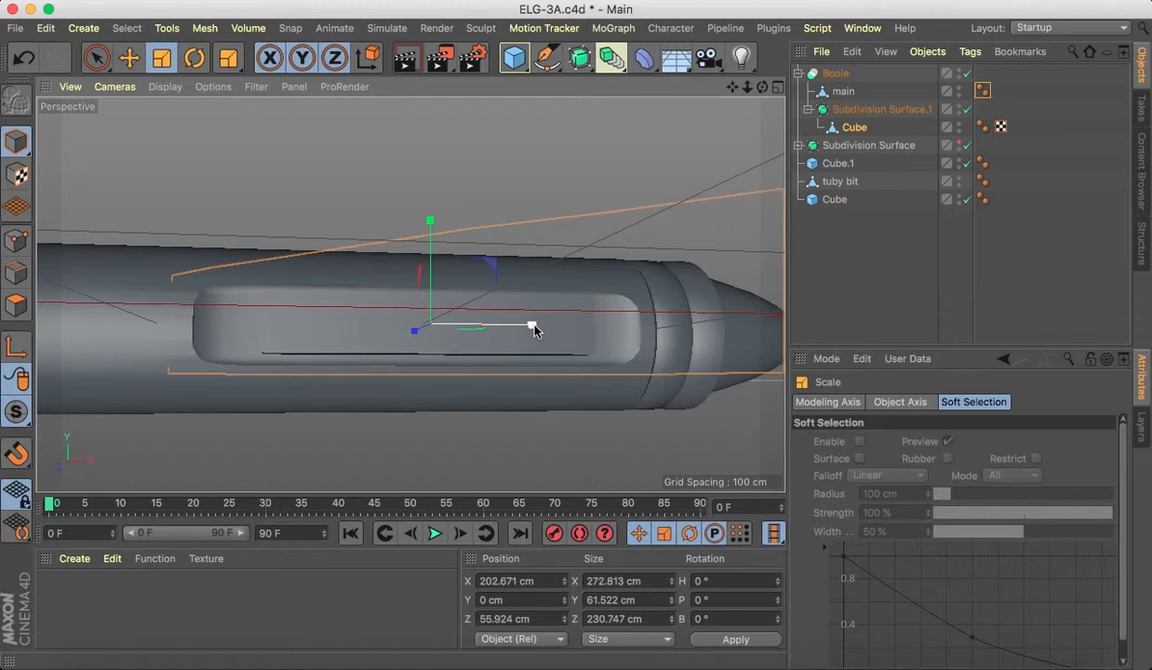
left_click(566, 423)
Add a second Boole and nest the first Boole and the joint Cube under it, with the first Boole on top.
left_click(797, 73)
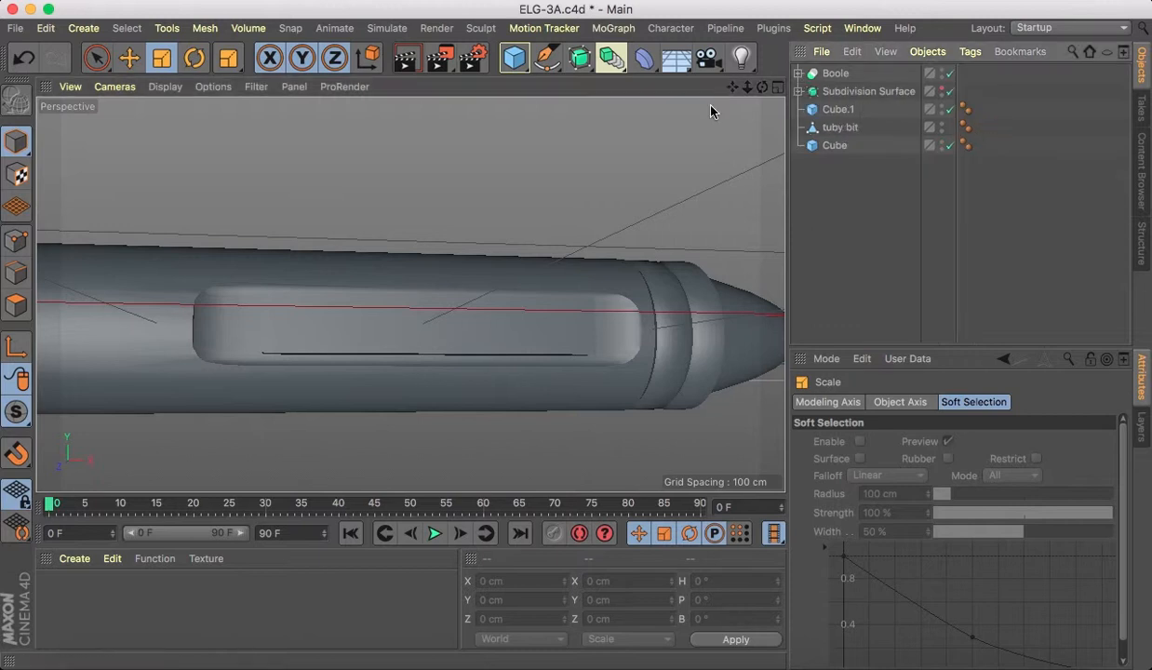
left_click_drag(616, 56, 930, 82)
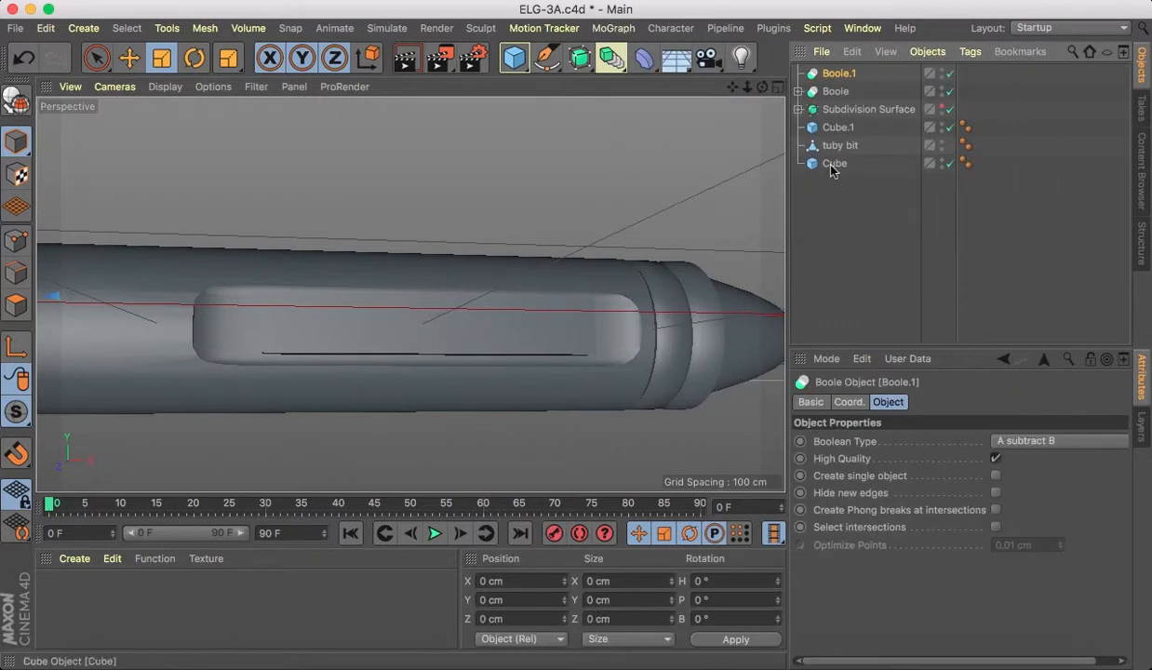
left_click_drag(831, 144, 837, 92)
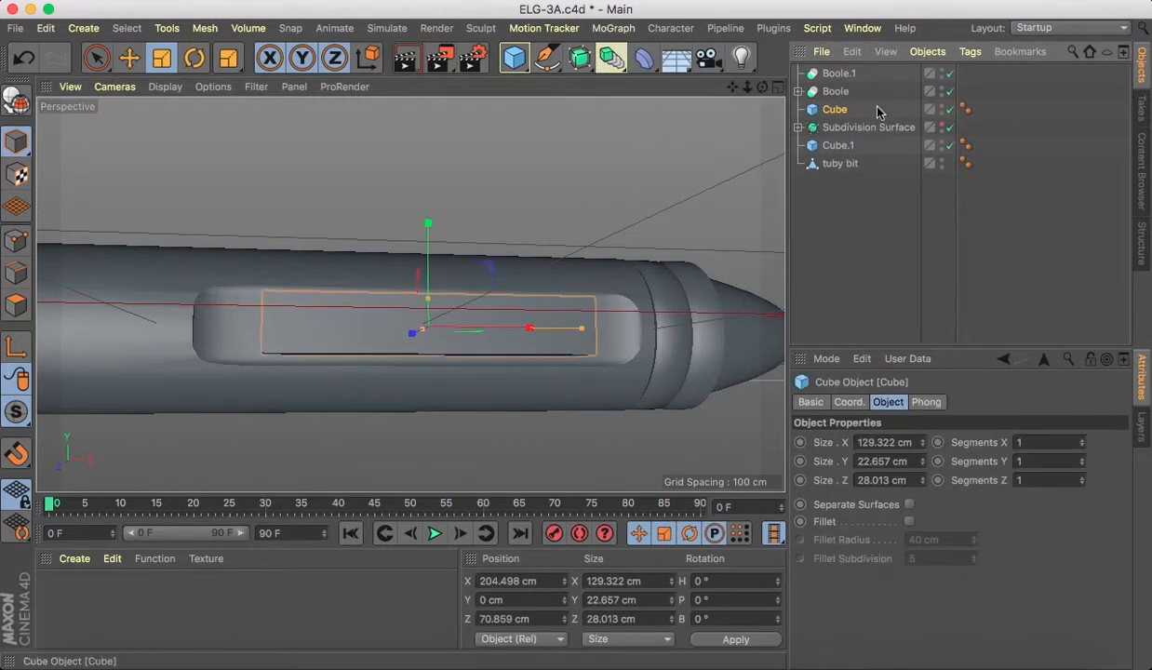
left_click(843, 91, "shift")
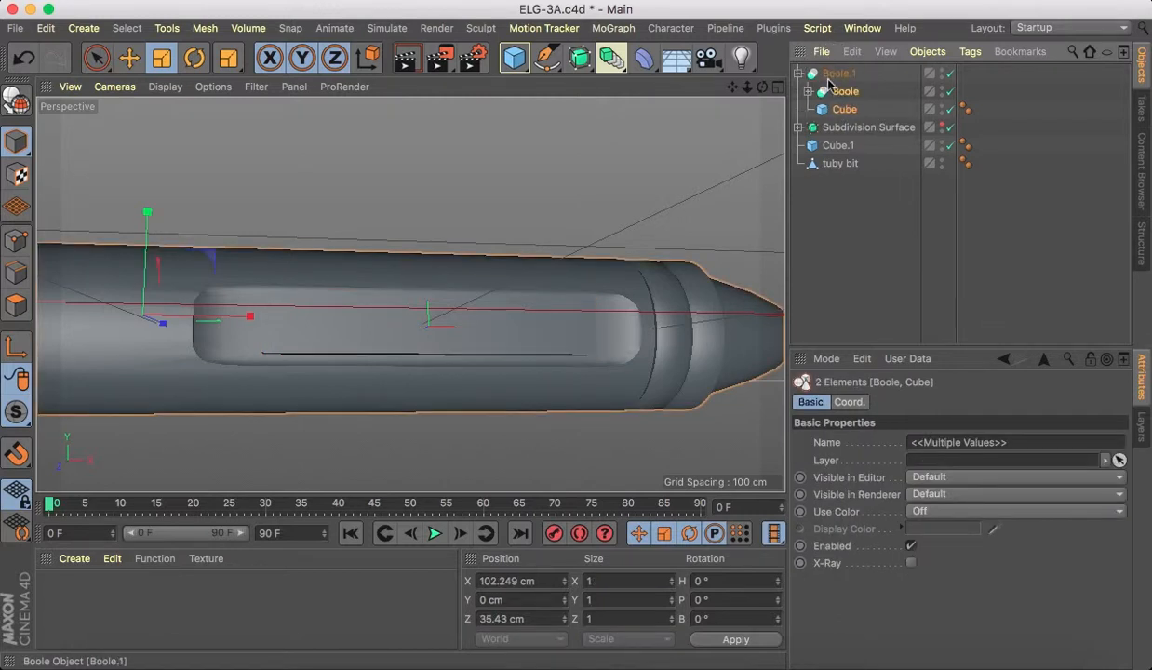
Hide Cube.1 in the viewport and inspect the slot cut inside the body's recess from several angles.
left_click(943, 142)
left_click_drag(762, 86, 790, 93)
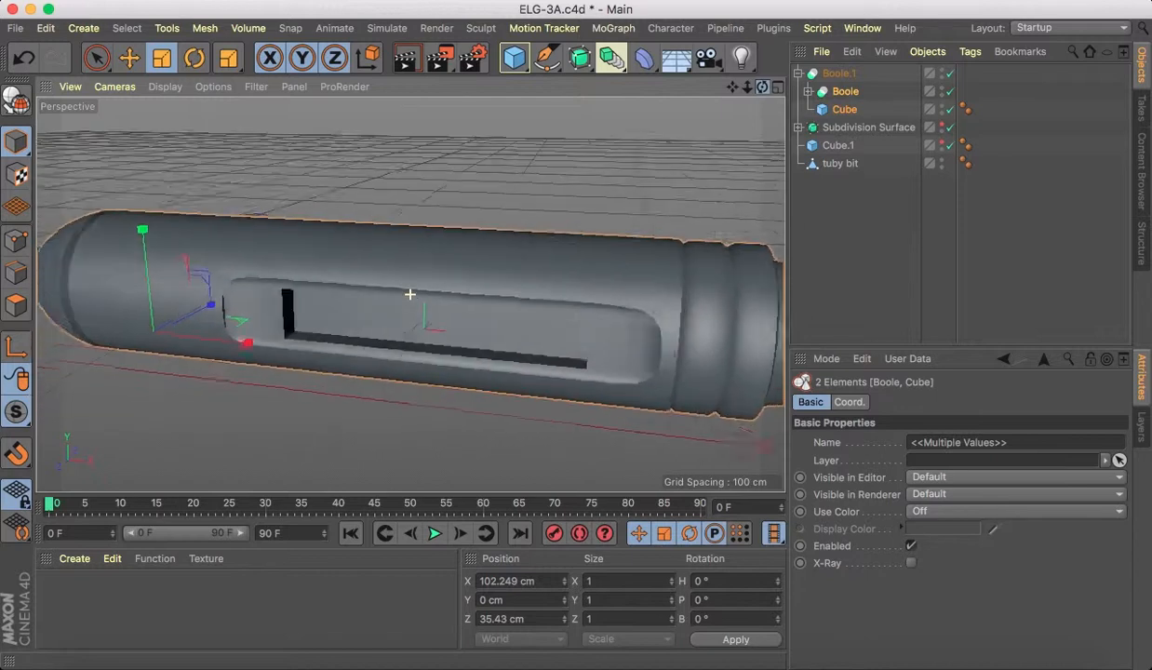
left_click_drag(409, 294, 409, 294)
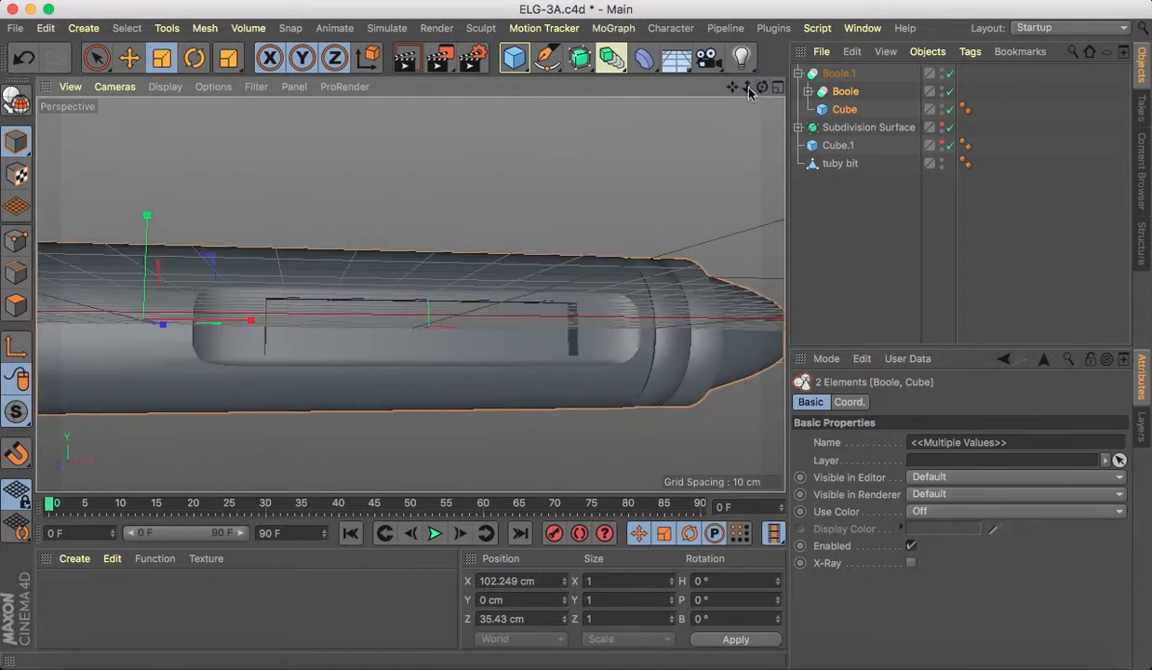
mouse_move(750, 93)
left_mouse_down()
mouse_move(750, 114)
mouse_move(744, 97)
left_mouse_up()
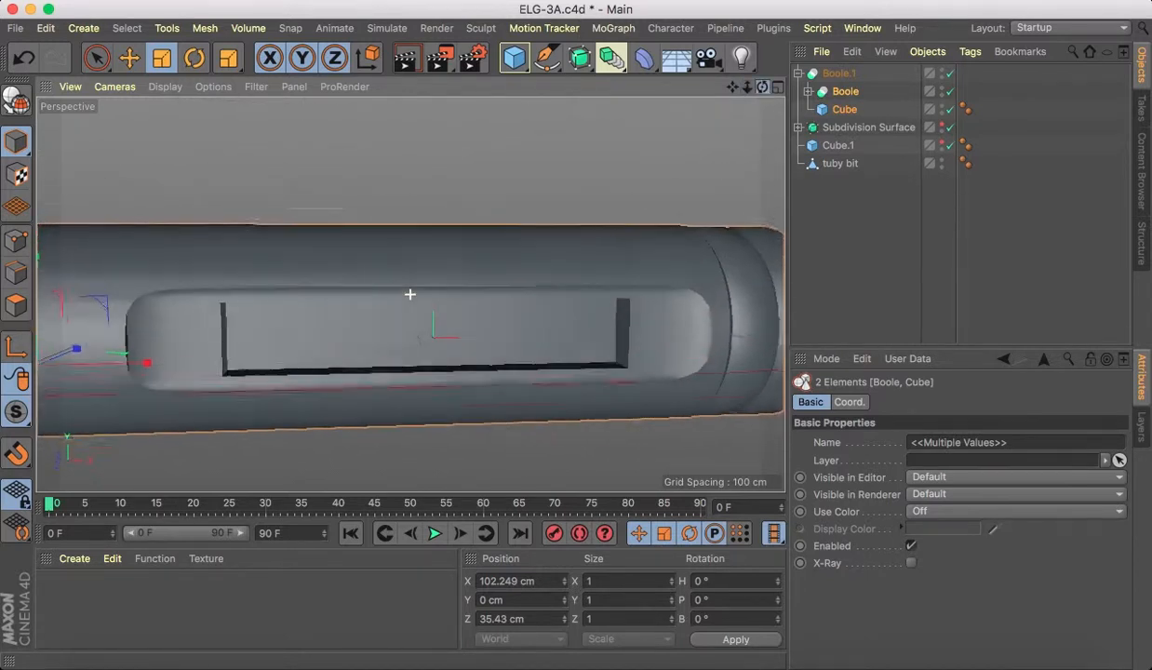
left_click_drag(409, 294, 410, 296)
Shrink Cube.1 to about 120 cm in X and 18.5 cm in Y so it sits inside the slot with clearance.
left_click(837, 147)
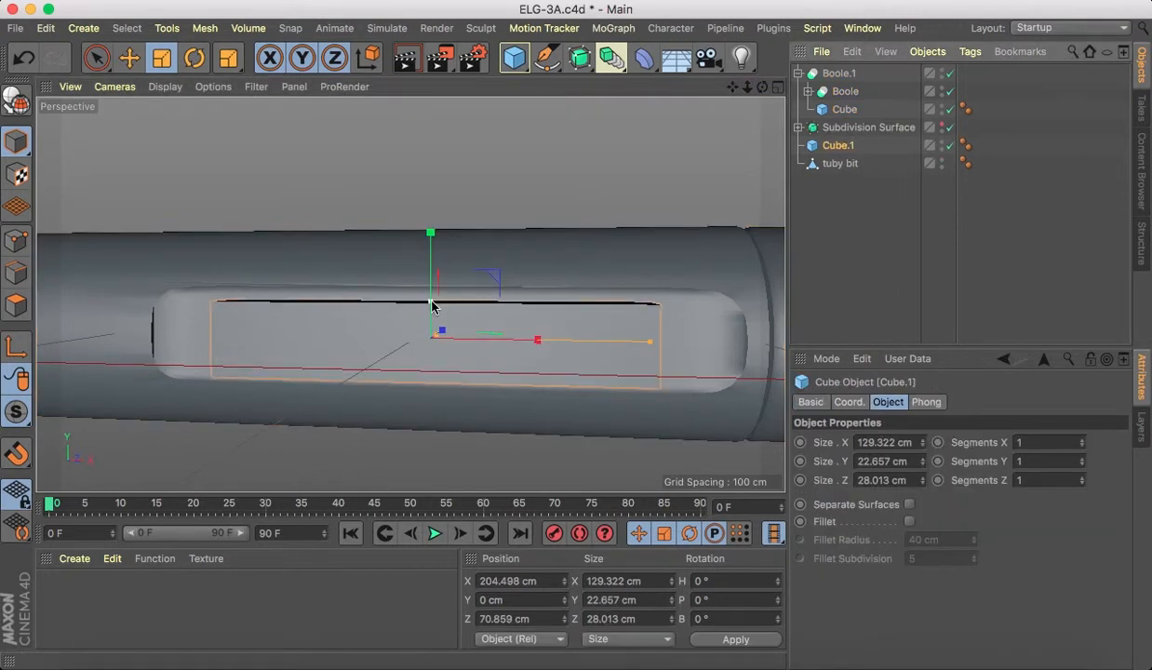
left_click_drag(431, 304, 431, 308)
left_click_drag(648, 341, 634, 343)
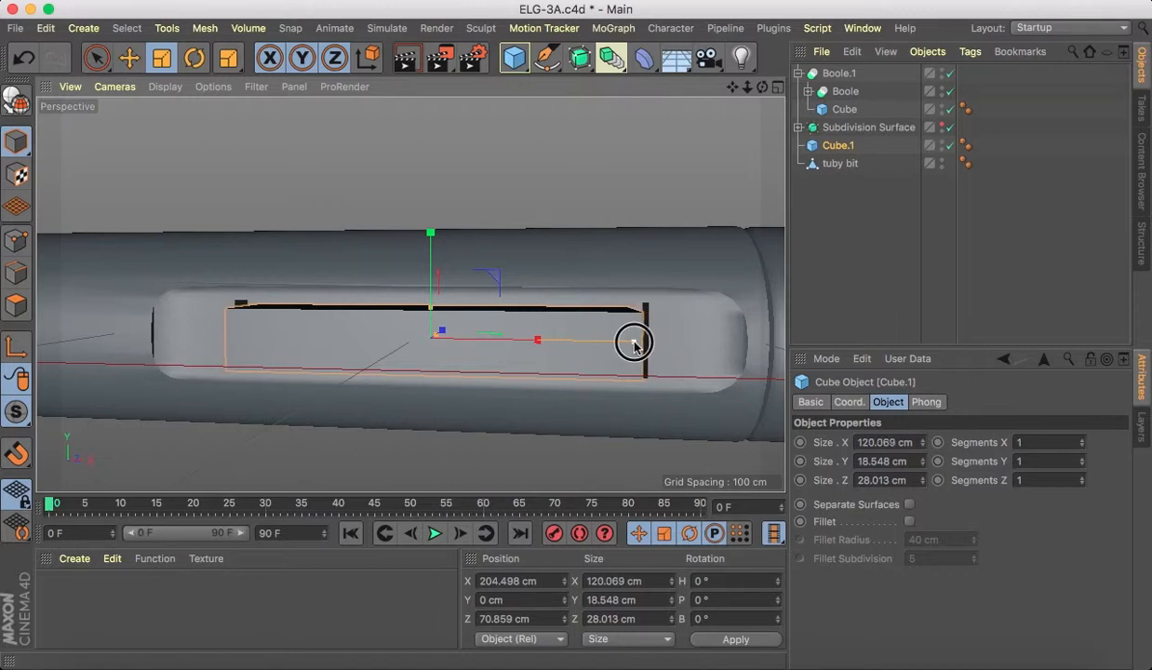
mouse_move(762, 86)
left_mouse_down()
mouse_move(693, 114)
mouse_move(677, 84)
mouse_move(735, 93)
mouse_move(717, 102)
mouse_move(764, 90)
left_mouse_up()
Convert the outer Boole, with its nested Boole and Cube, into editable polygon geometry.
left_click(798, 73)
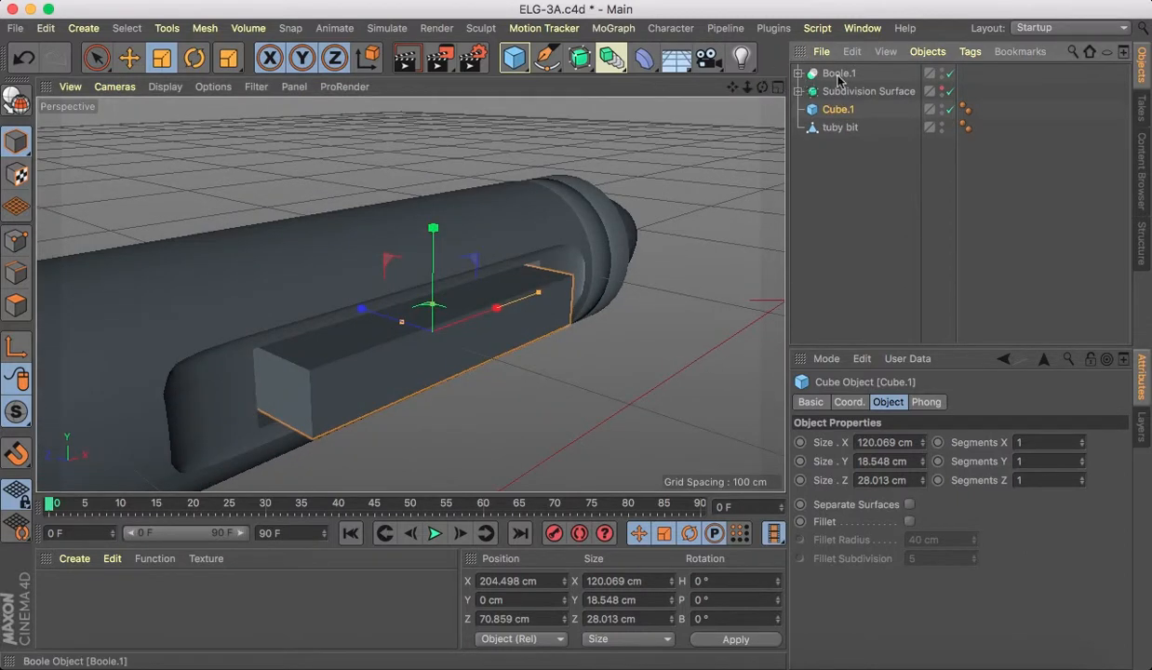
left_click(839, 78)
left_click(797, 74)
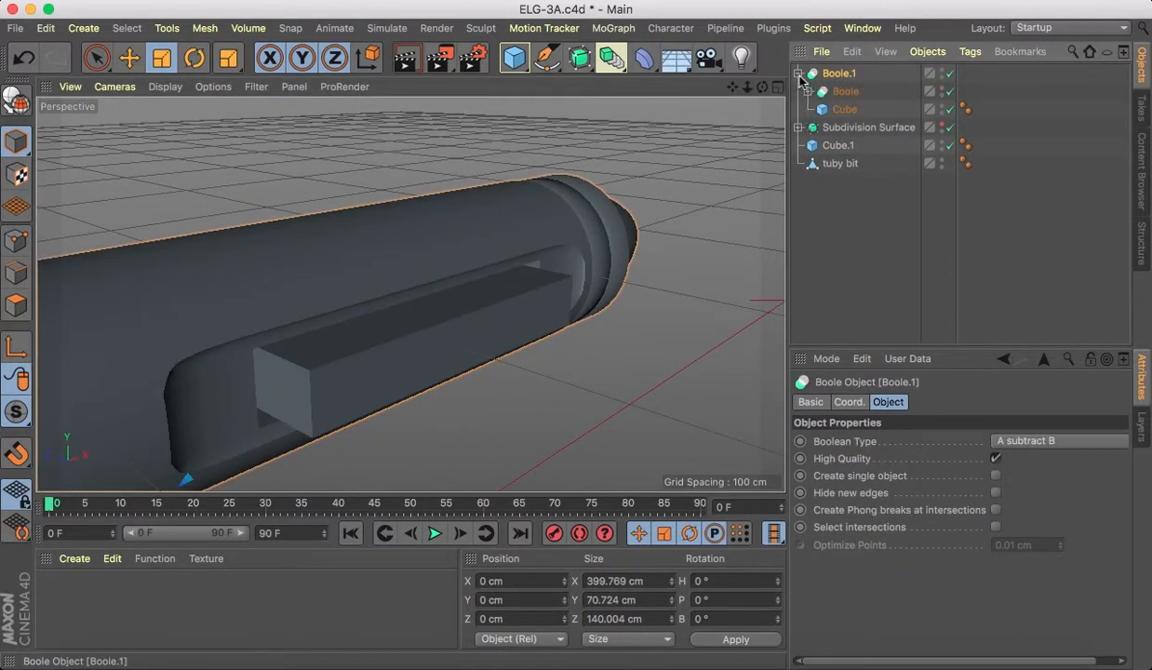
left_click(19, 100)
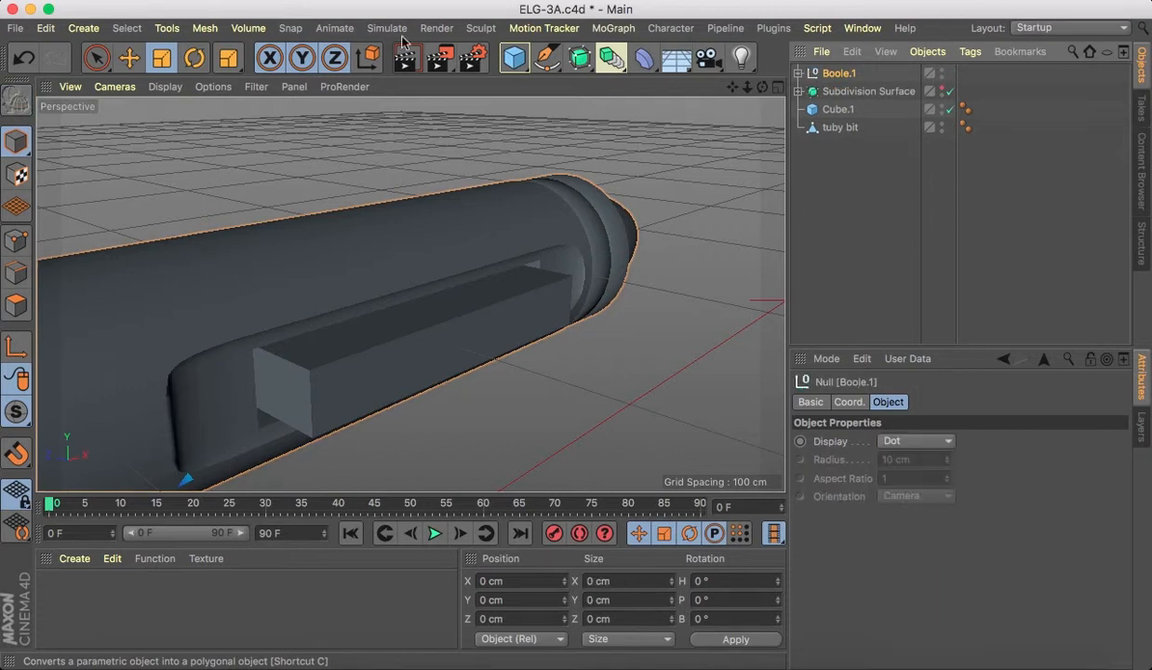
Select the whole converted Boole.1 hierarchy and merge it into one polygon object with Connect Objects + Delete.
left_click(797, 73)
left_click(808, 91)
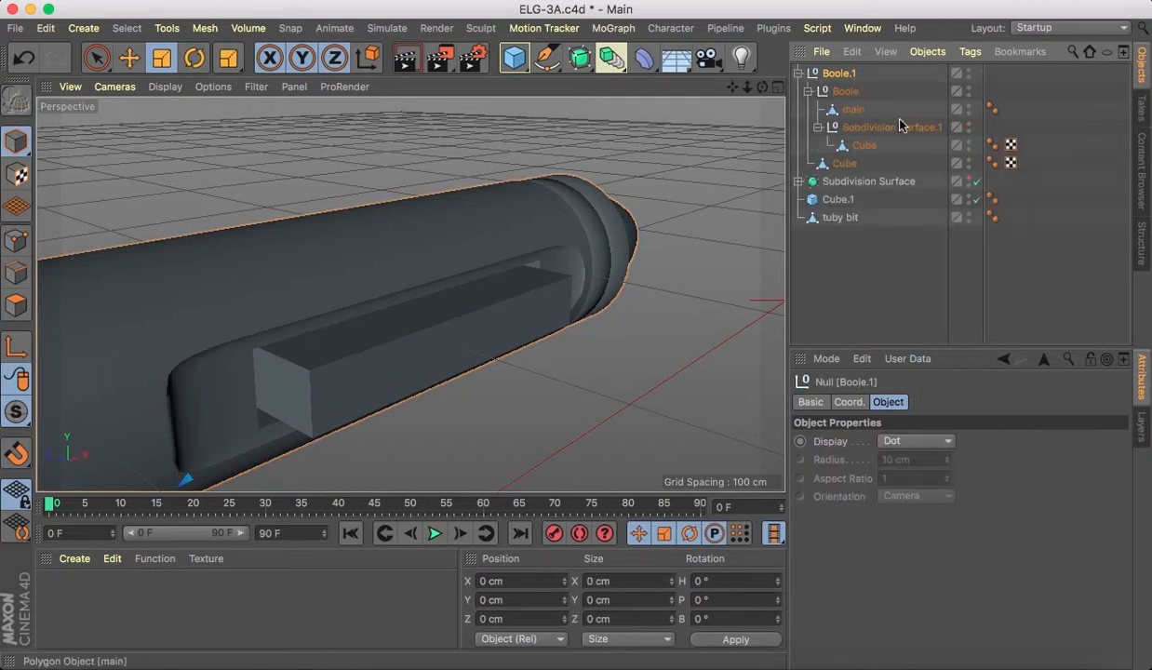
left_click_drag(1039, 163, 835, 79)
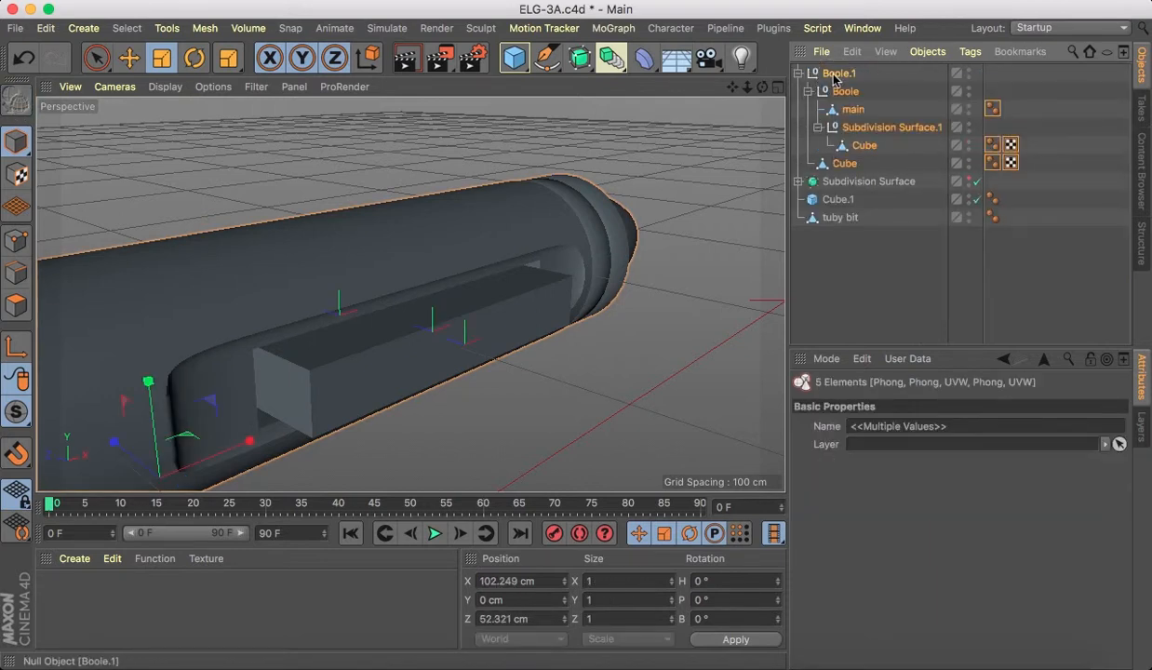
right_click(834, 79)
left_click(907, 495)
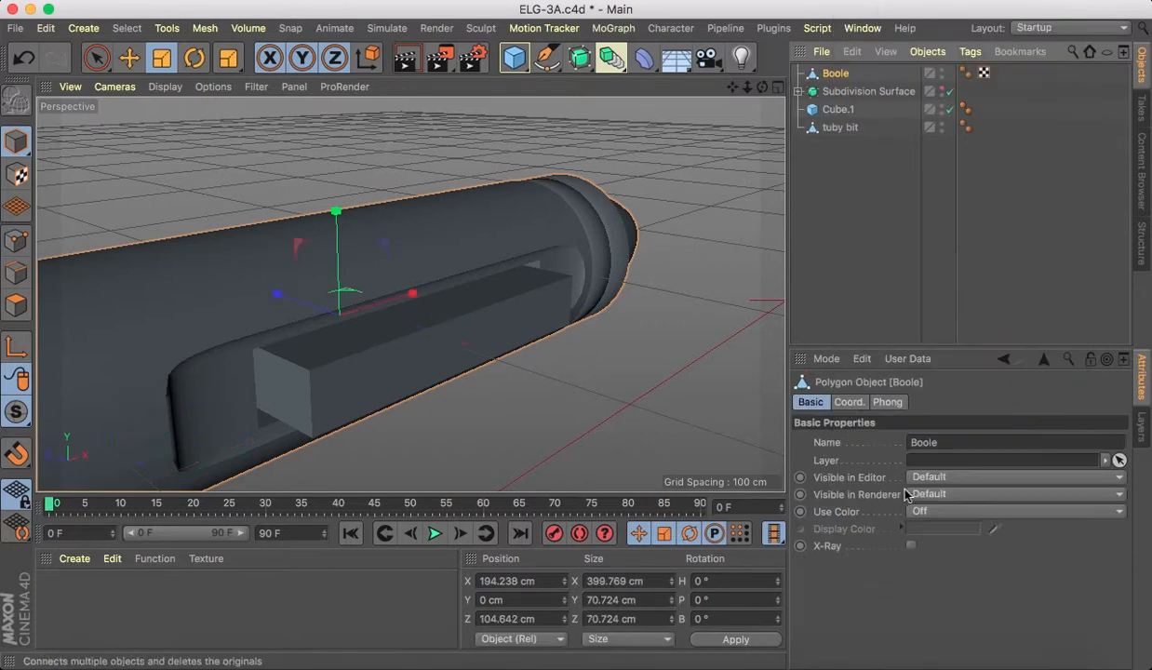
Rename the merged body object as main and delete its UVW tag.
double_click(838, 76)
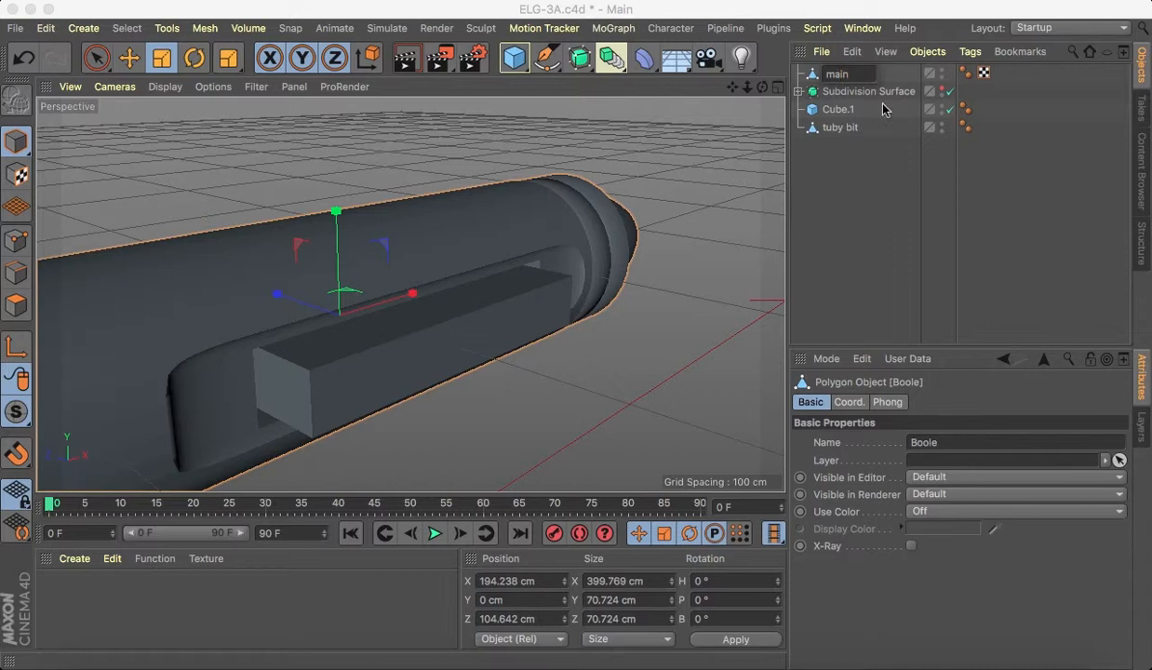
type("main")
left_click(905, 198)
left_click(983, 73)
key("BackSpace")
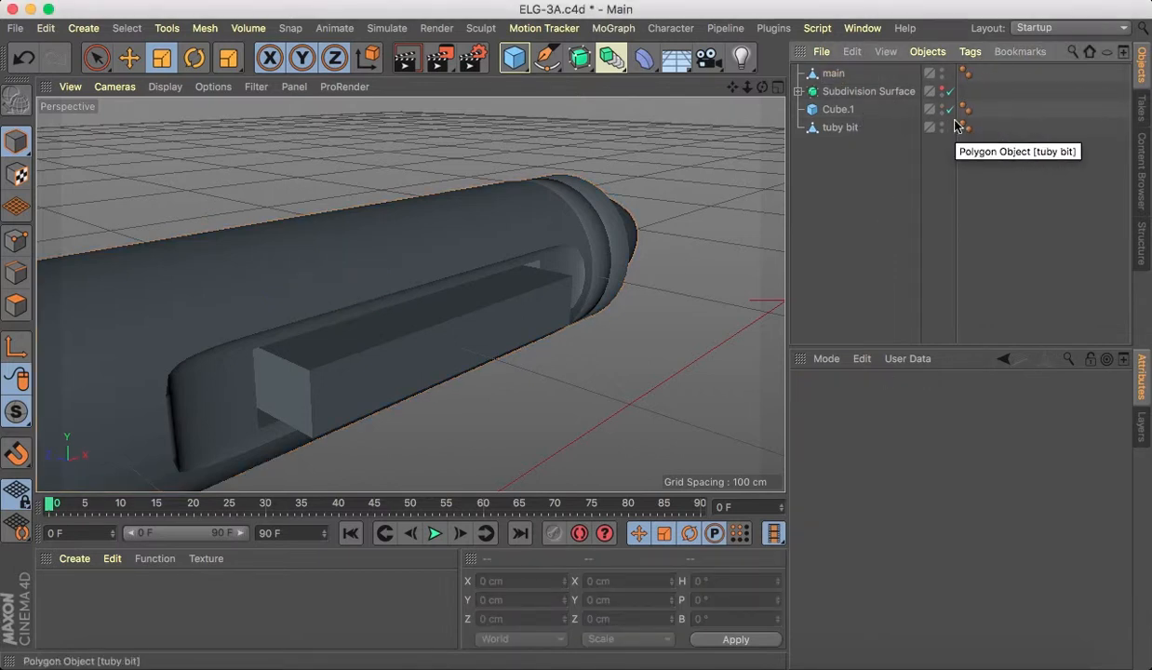
Show the grip's Subdivision Surface in the viewport again and group it with Cube.1.
left_click(942, 90, "alt")
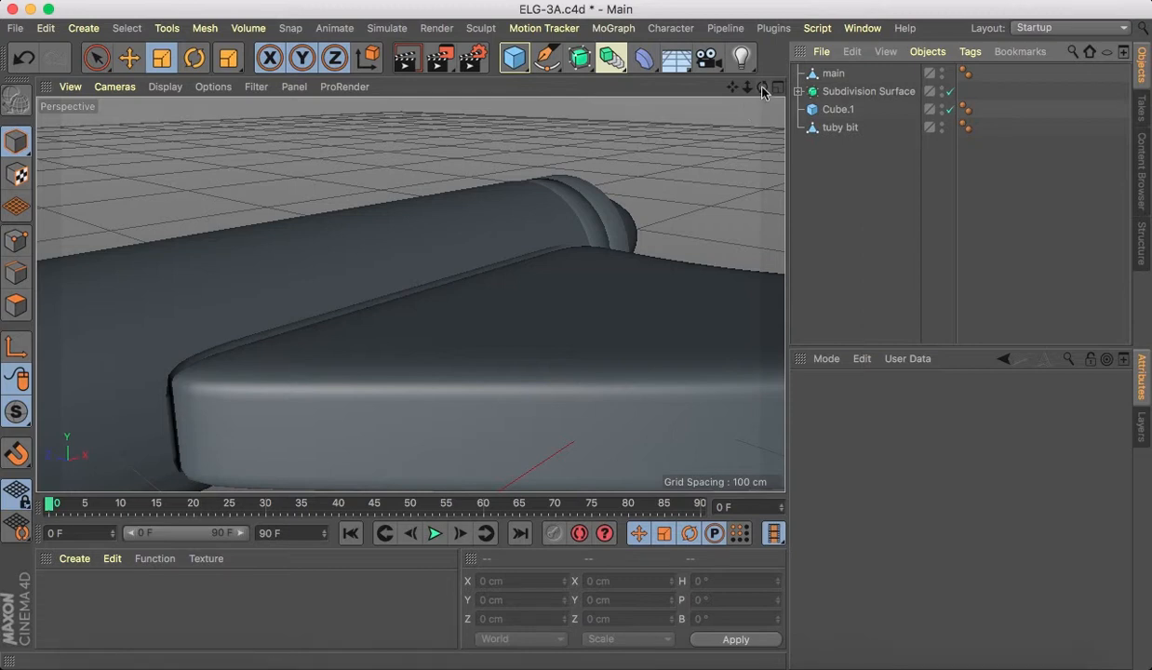
left_click_drag(762, 88, 410, 295)
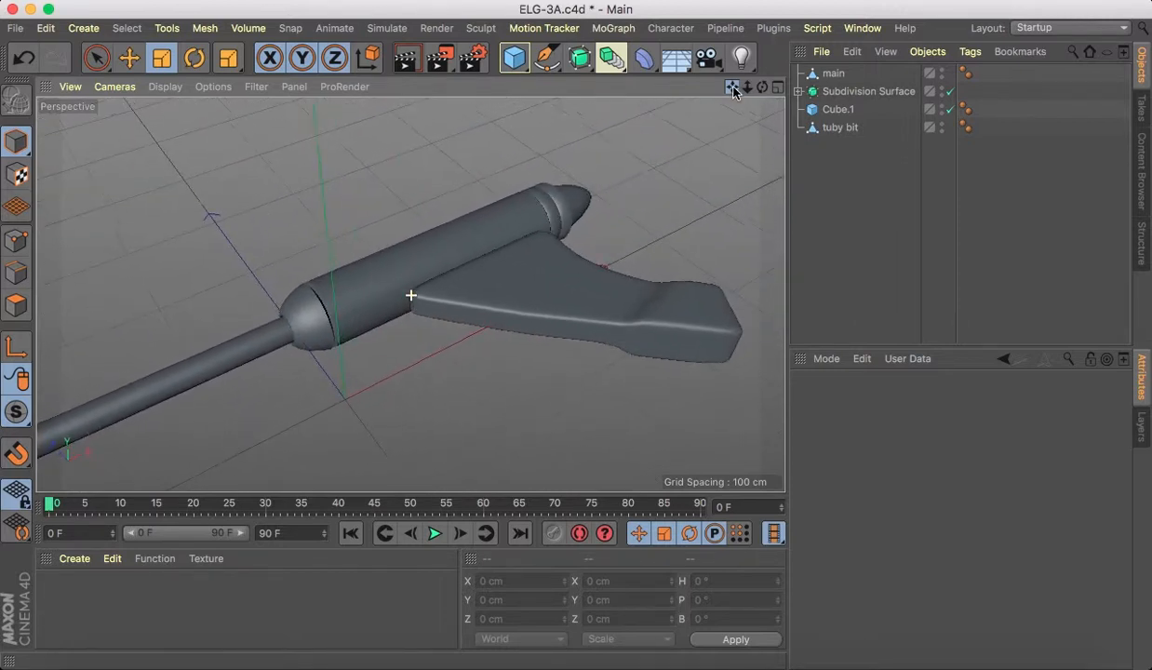
left_click(823, 92)
left_click(828, 110)
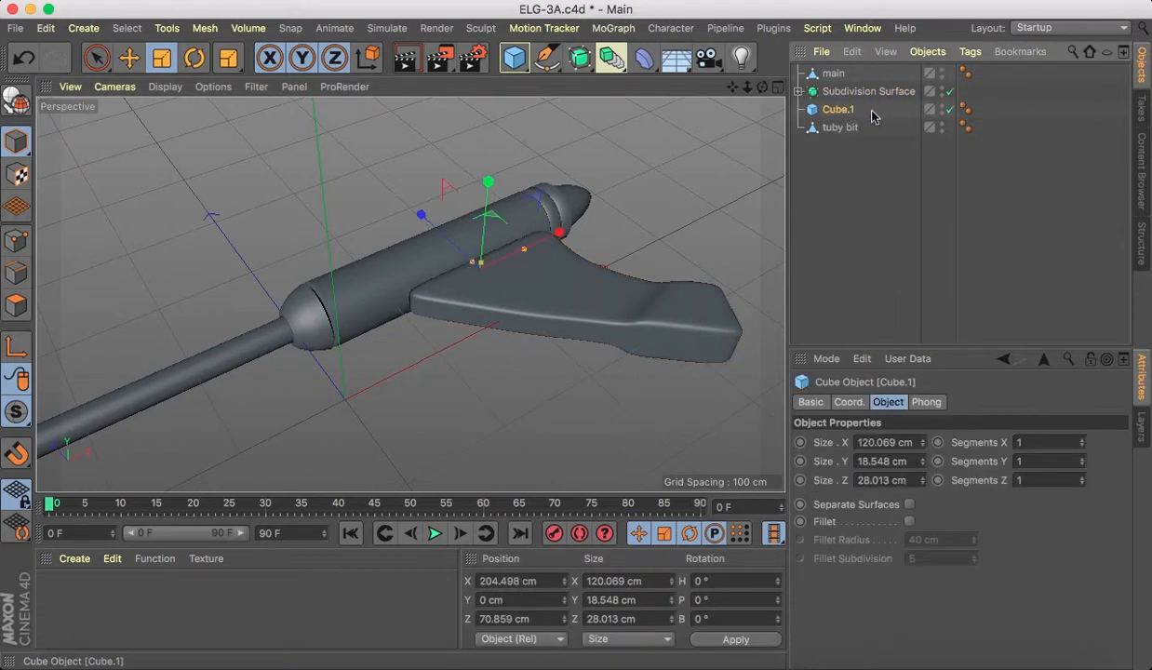
left_click(828, 91, "ctrl")
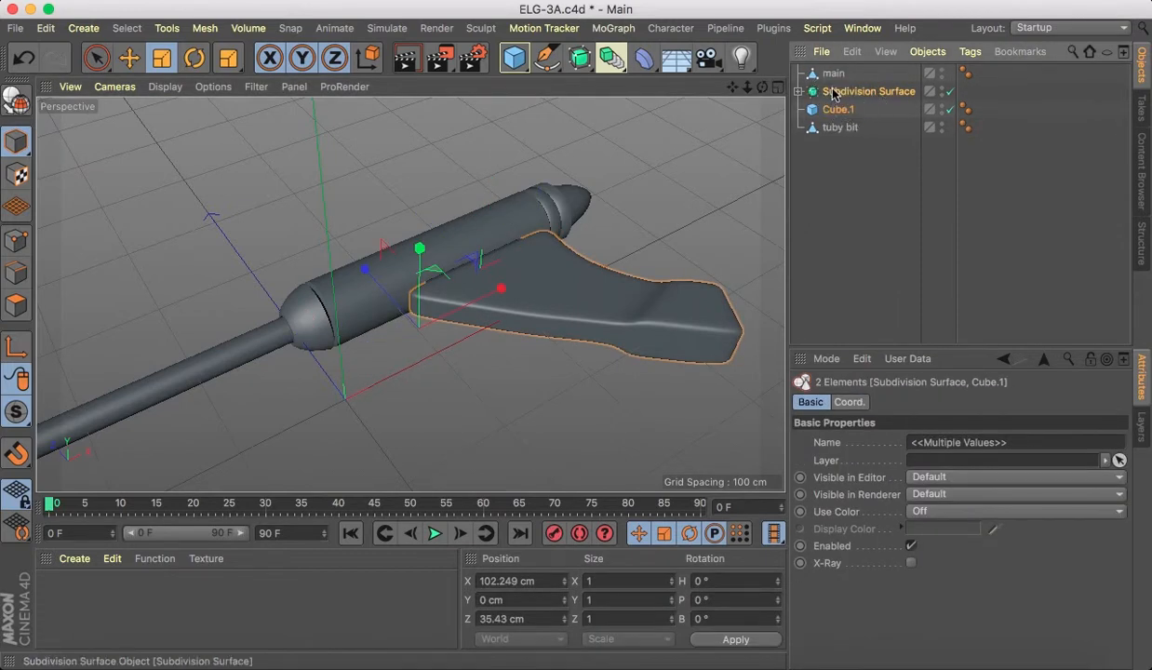
right_click(832, 93)
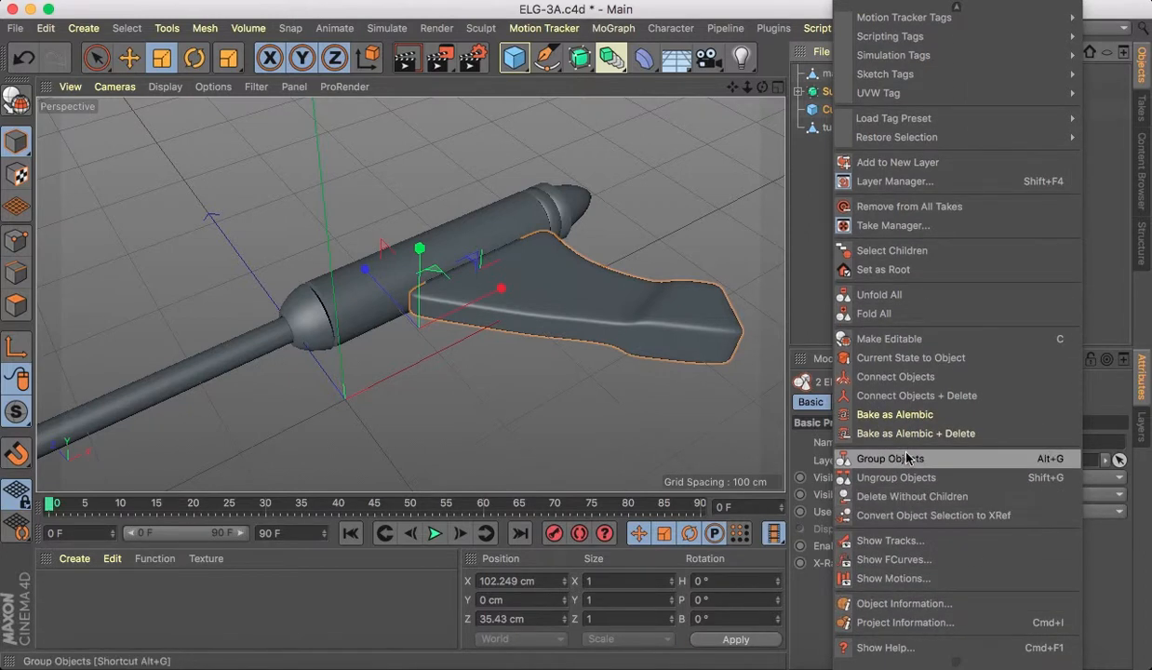
left_click(907, 457)
Rename the new group as handle.
double_click(831, 91)
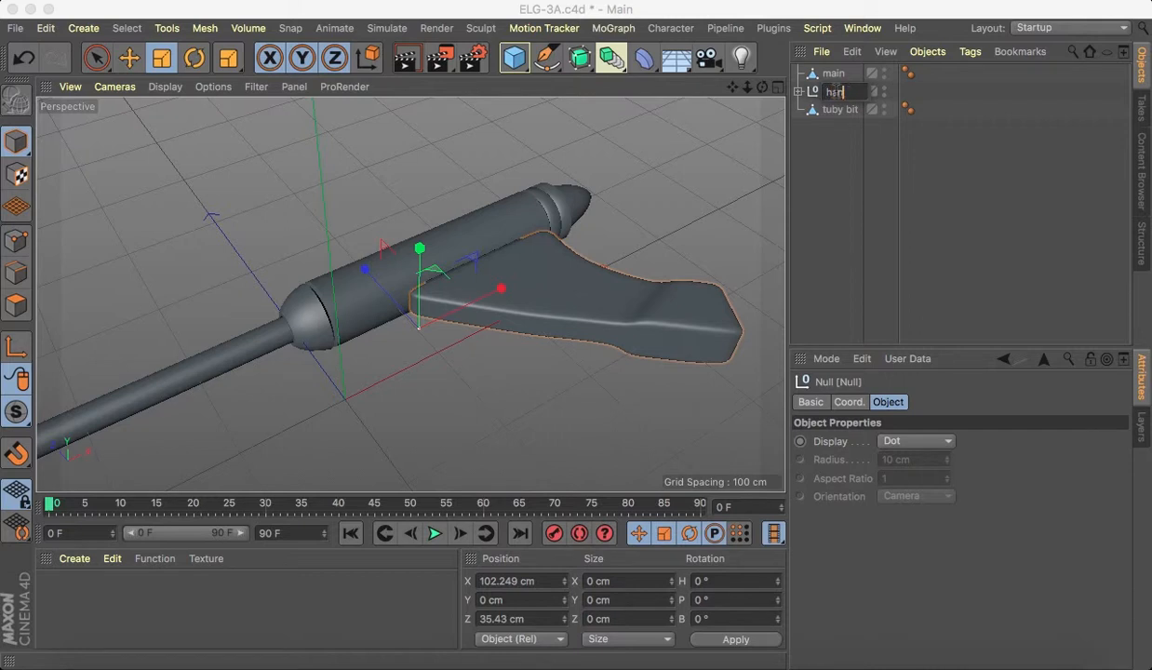
left_click(825, 190)
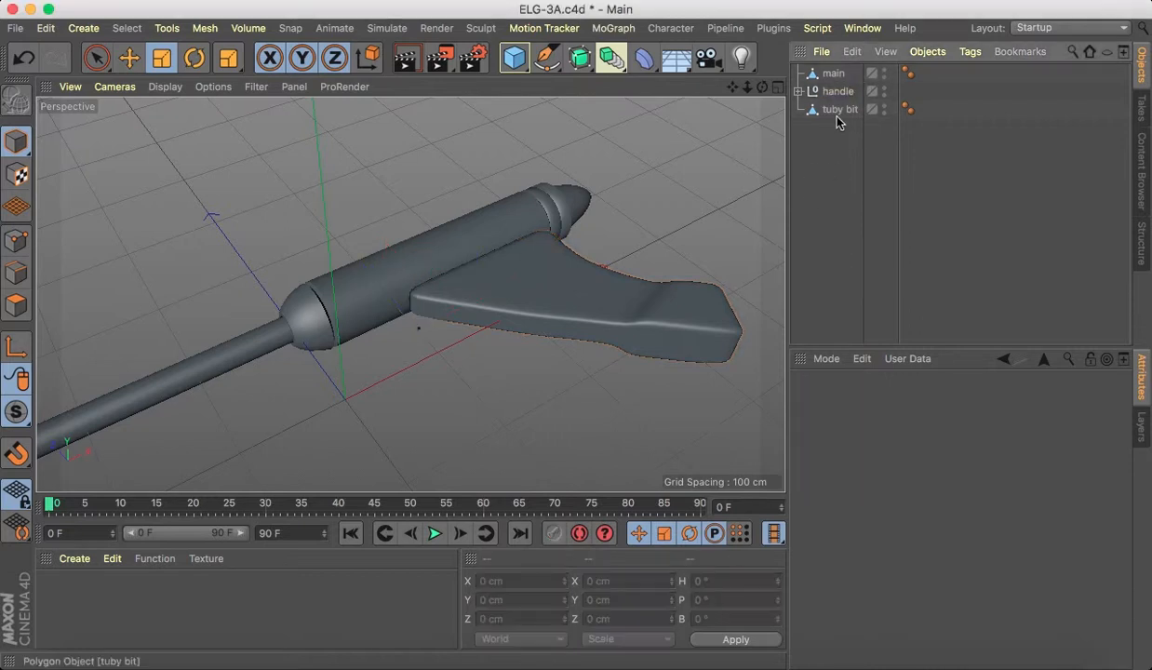
left_click(838, 117)
left_click(837, 171)
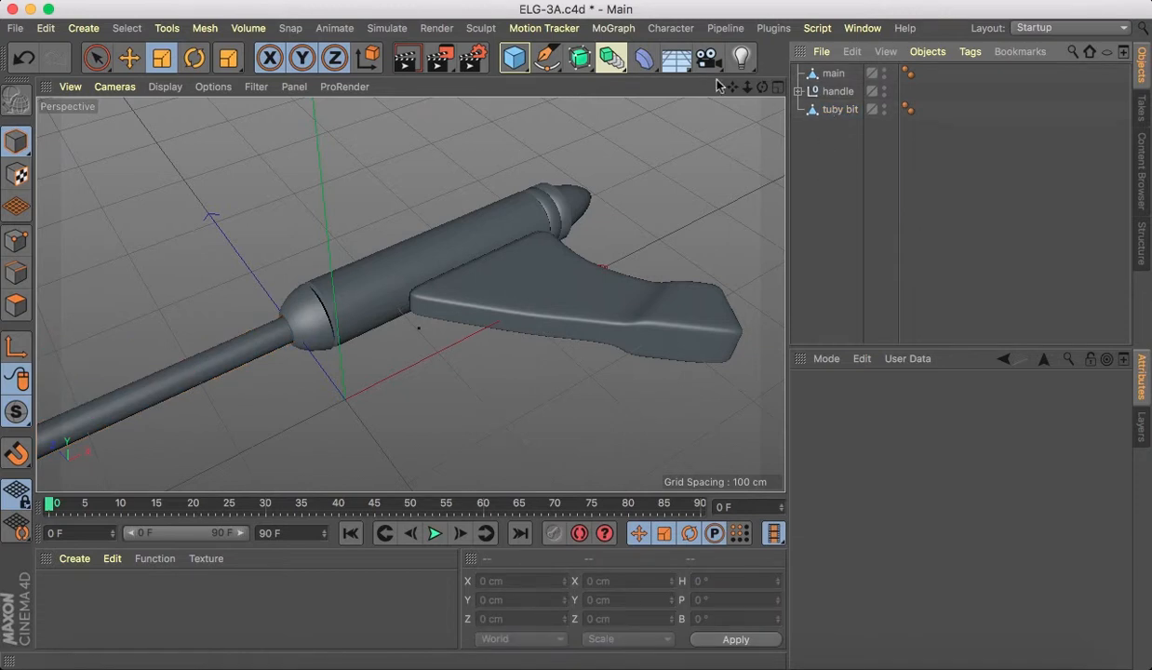
Select the Cube mesh inside the handle's Subdivision Surface for polygon editing.
left_click_drag(731, 88, 410, 295)
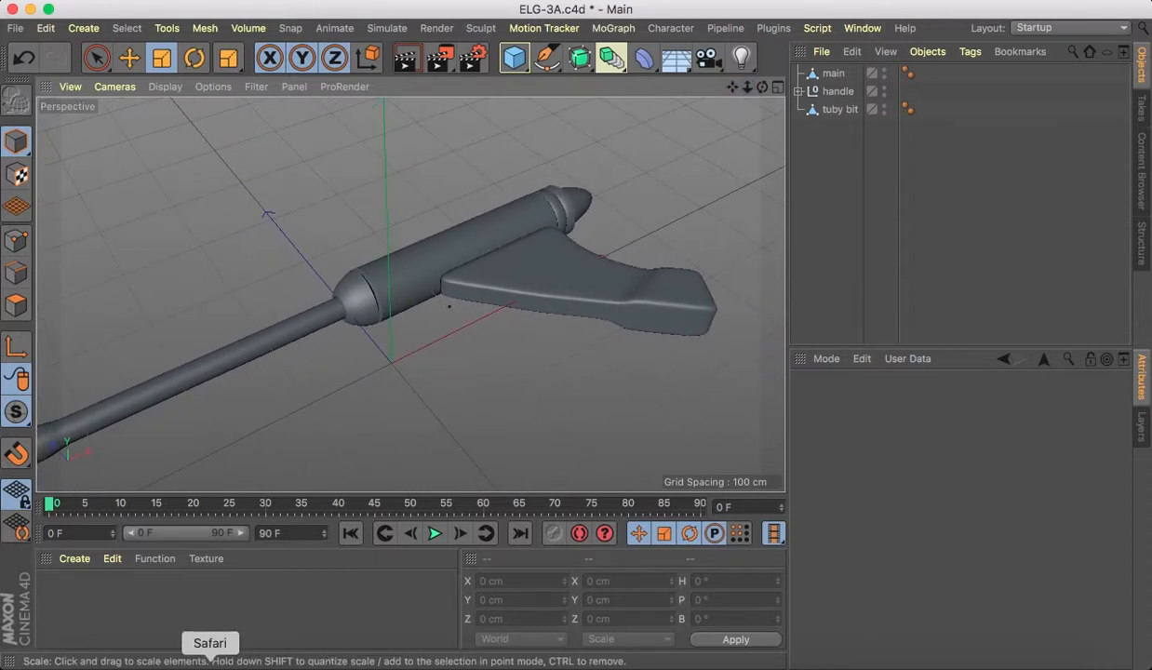
left_click_drag(732, 86, 673, 186)
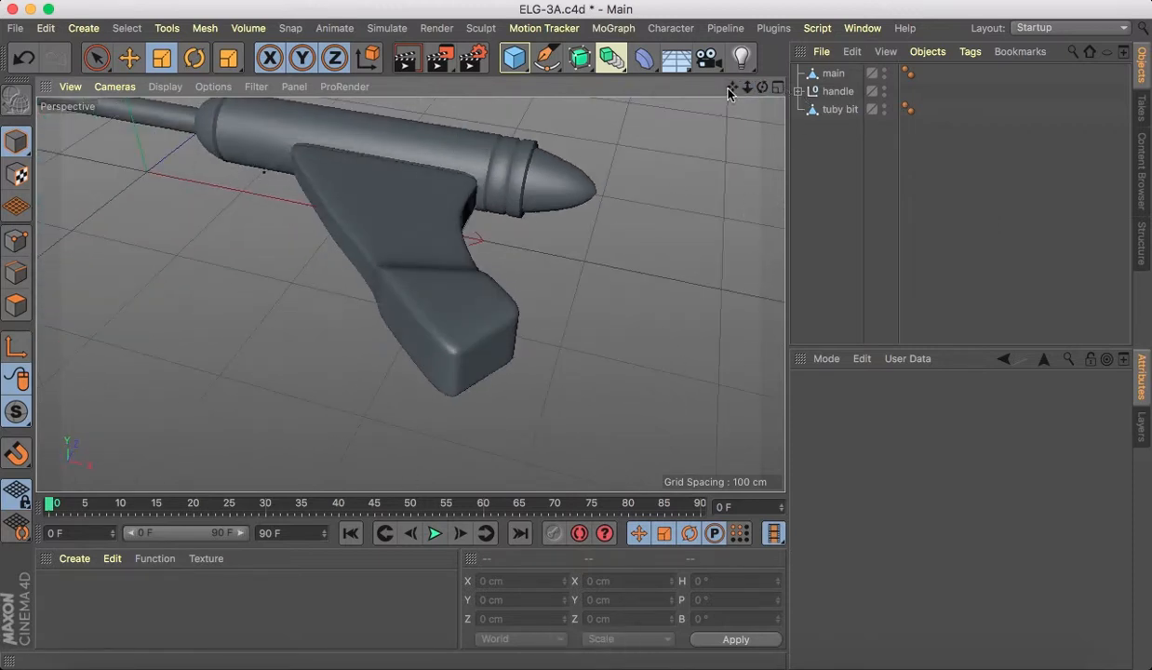
mouse_move(732, 87)
left_mouse_down()
mouse_move(707, 94)
mouse_move(740, 97)
mouse_move(721, 104)
left_mouse_up()
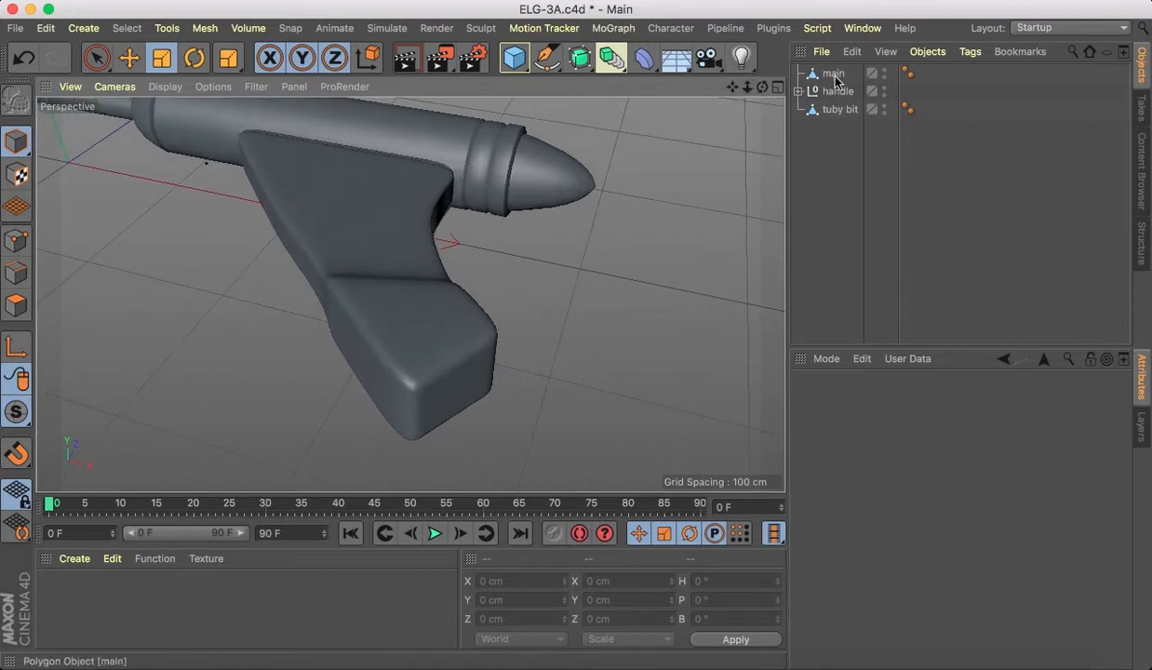
left_click(798, 91)
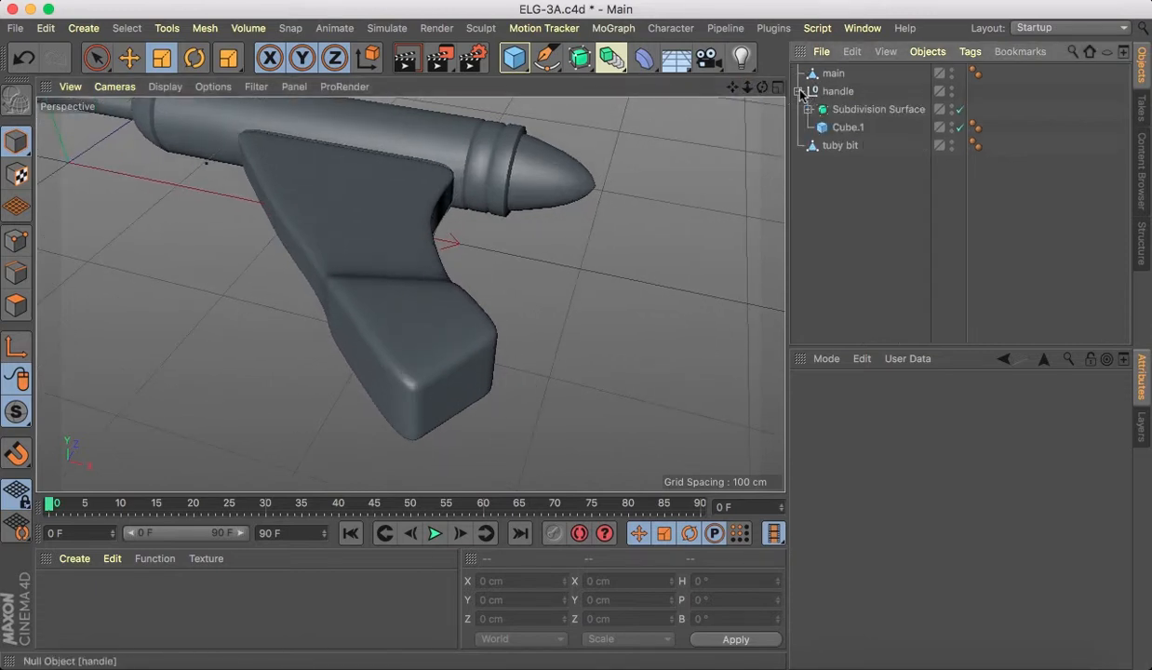
left_click(846, 129)
left_click(860, 109)
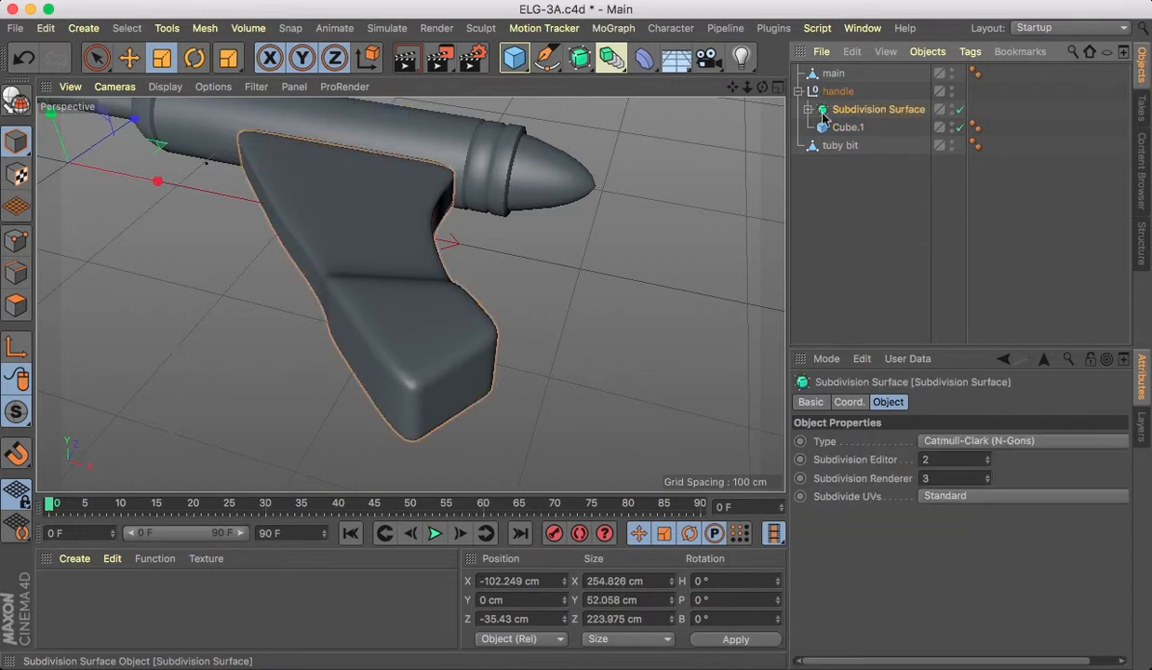
left_click(807, 109)
left_click(850, 127)
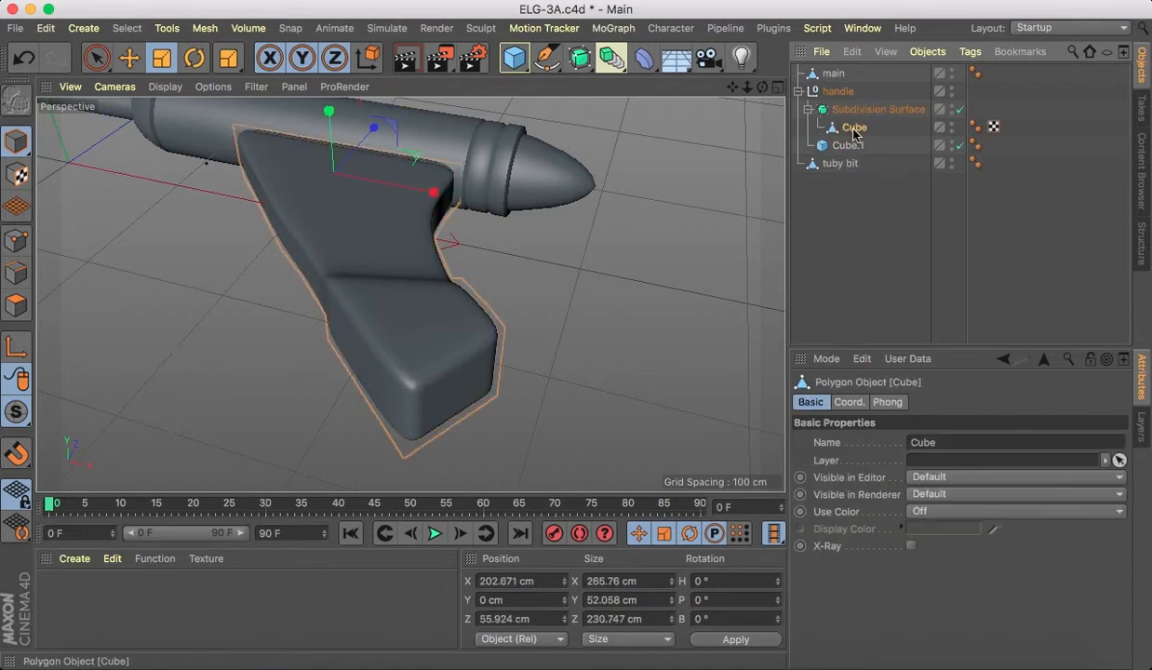
left_click(16, 305)
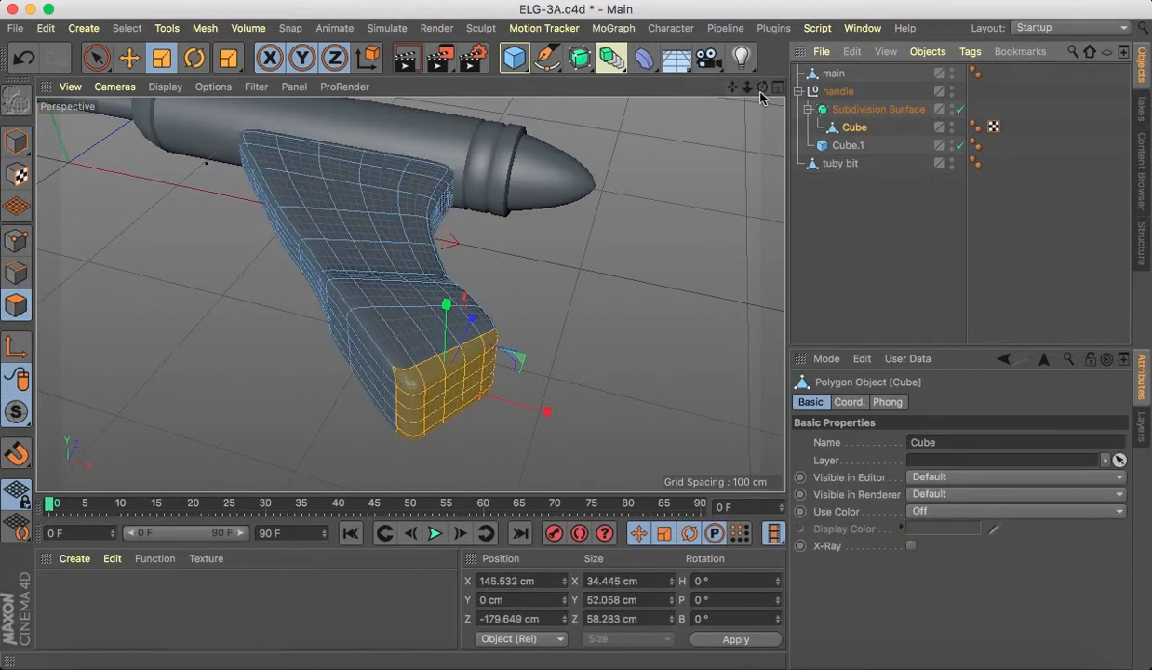
Select the polygons along the rear side of the handle's butt end and scale them along Y to about 170%.
left_click_drag(760, 90, 651, 102)
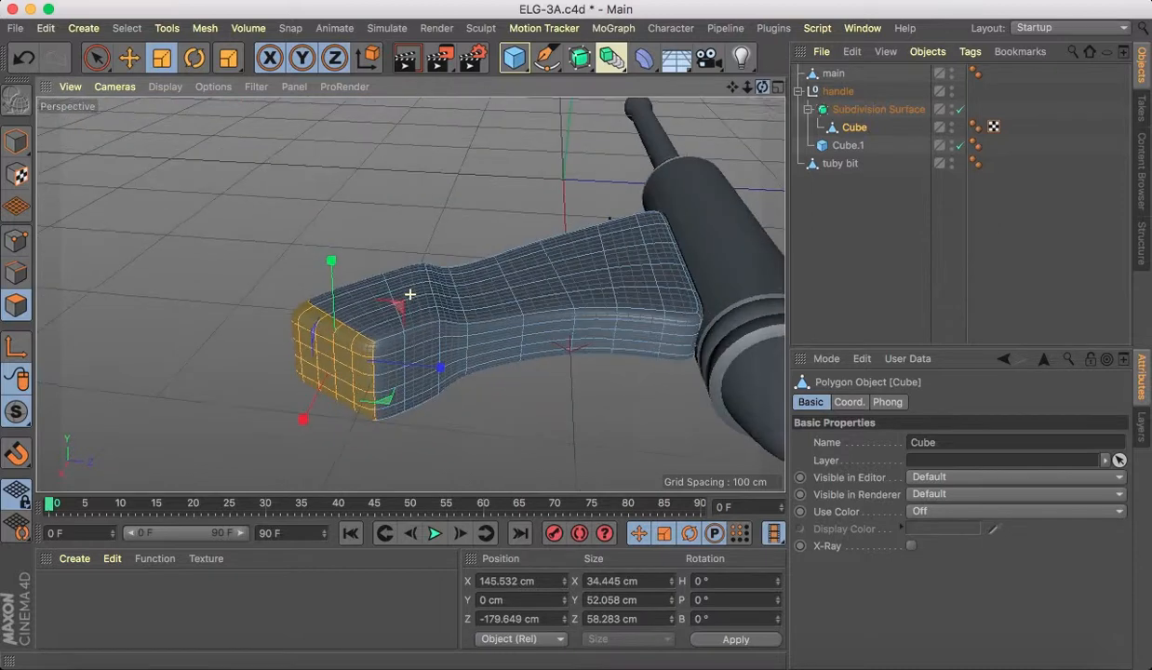
left_click(97, 60)
mouse_move(415, 326)
left_mouse_down()
mouse_move(387, 340)
mouse_move(375, 407)
mouse_move(401, 398)
mouse_move(415, 363)
mouse_move(404, 340)
left_mouse_up()
mouse_move(762, 87)
left_mouse_down()
mouse_move(406, 291)
mouse_move(404, 304)
left_mouse_up()
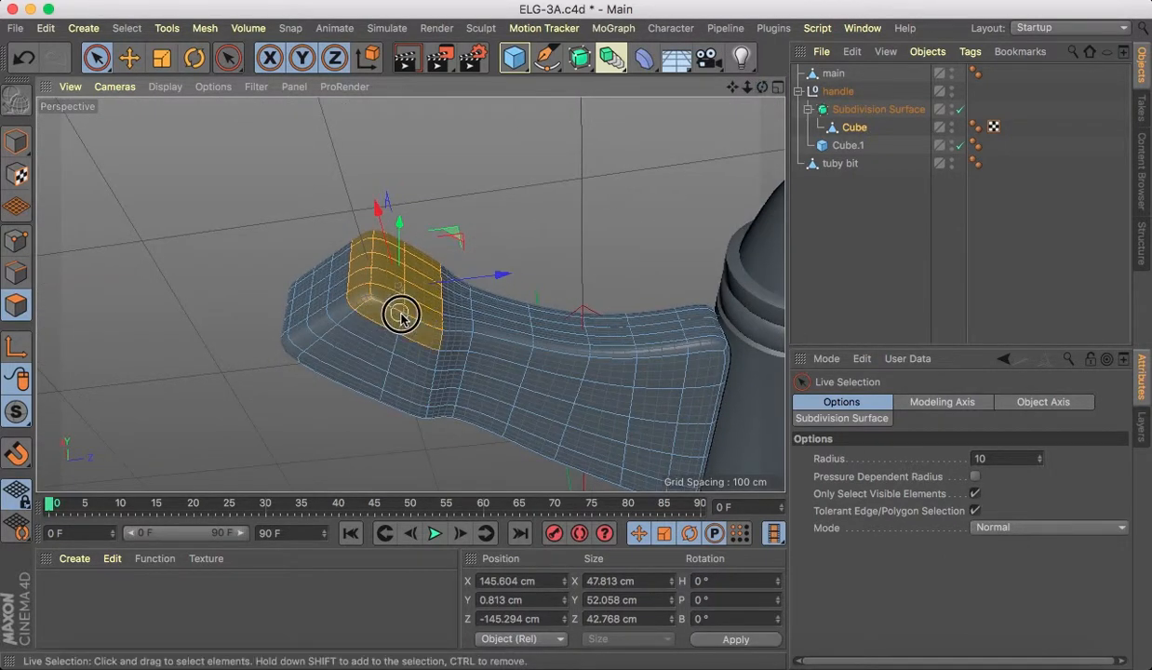
left_click_drag(762, 87, 622, 76)
left_click(162, 58)
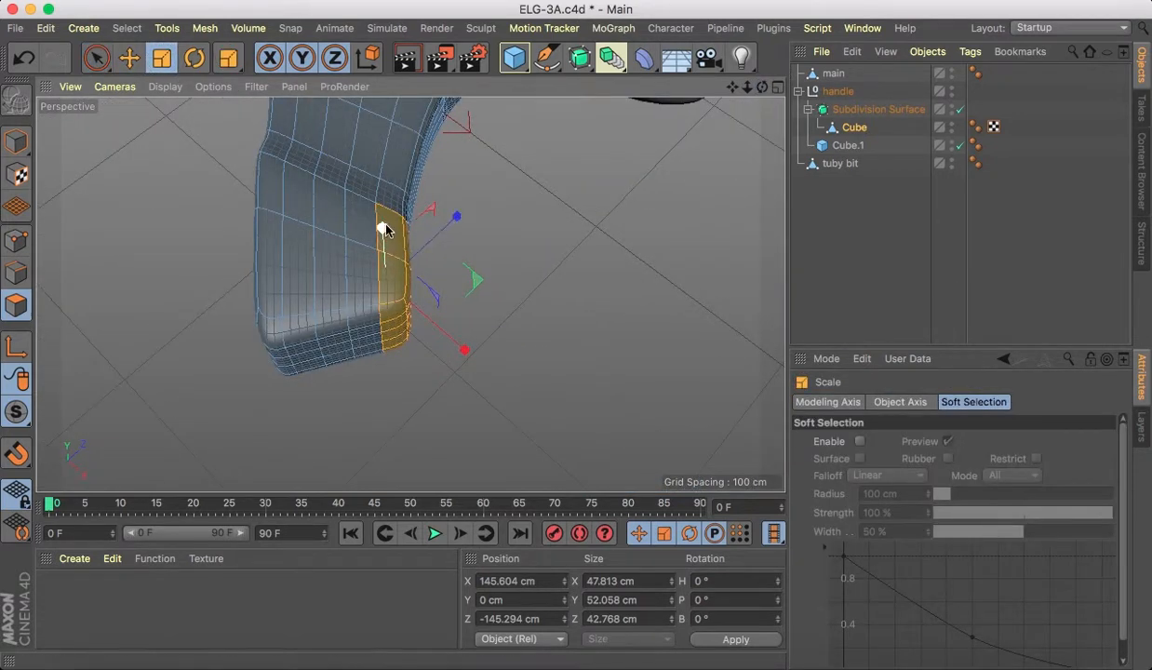
left_click_drag(381, 228, 379, 179)
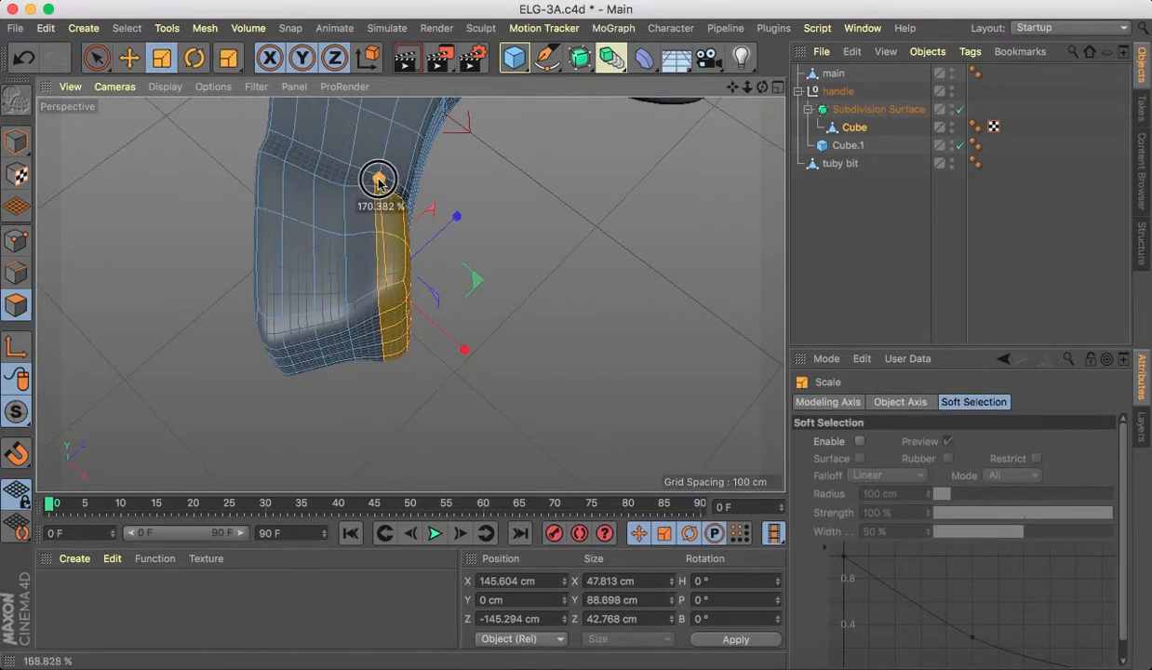
Select the lengthwise edge strip around the butt beside the widened polygons and scale it along Y to about 57 cm.
left_click_drag(762, 86, 388, 194)
left_click(15, 273)
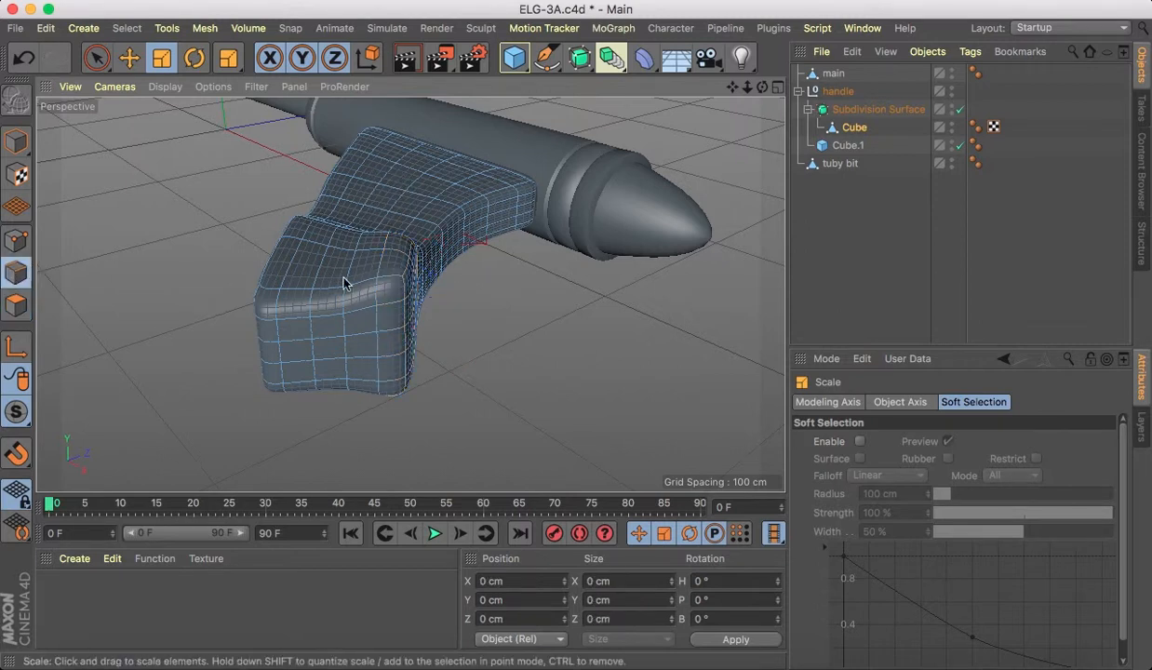
left_click(358, 244)
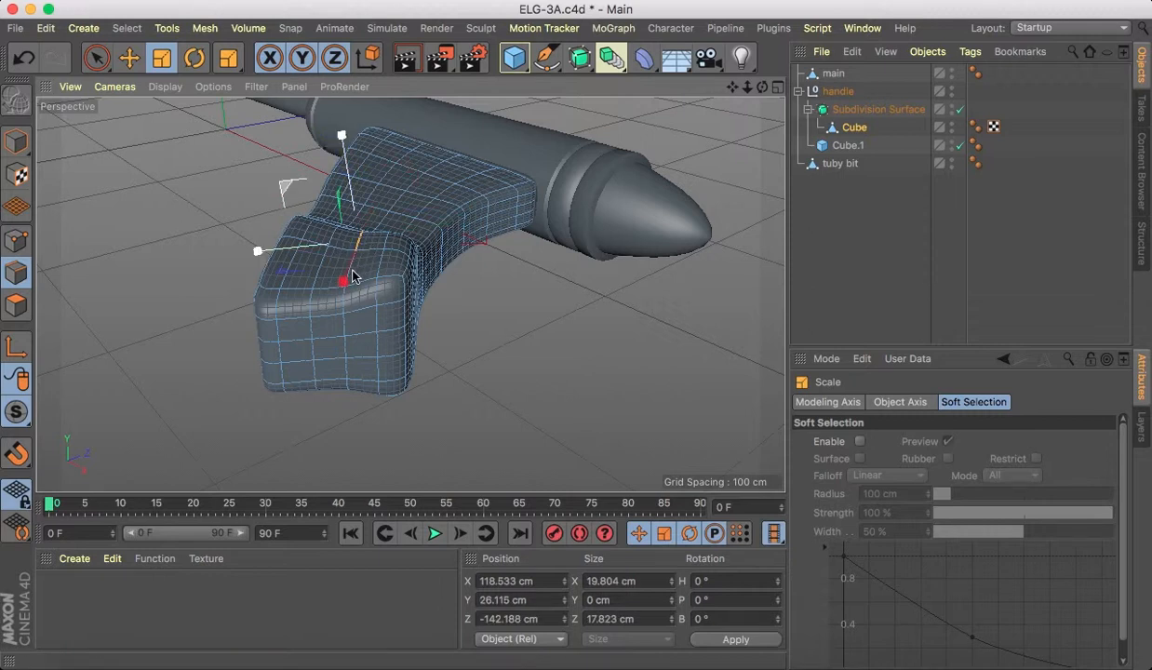
double_click(343, 298)
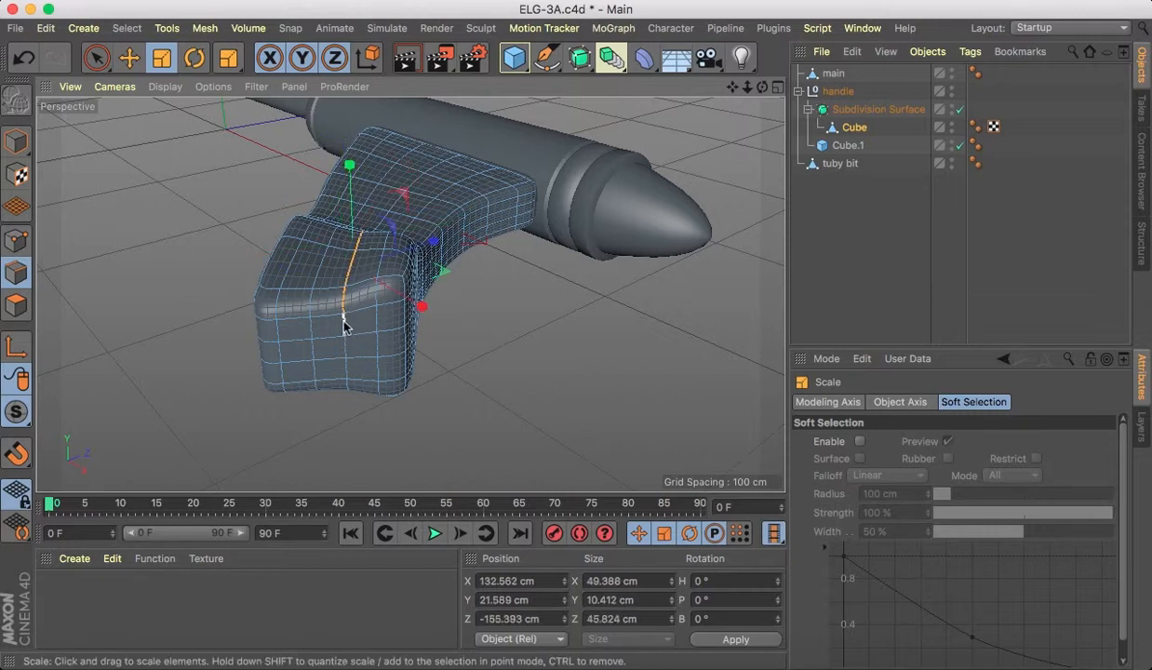
left_click(346, 349, "shift")
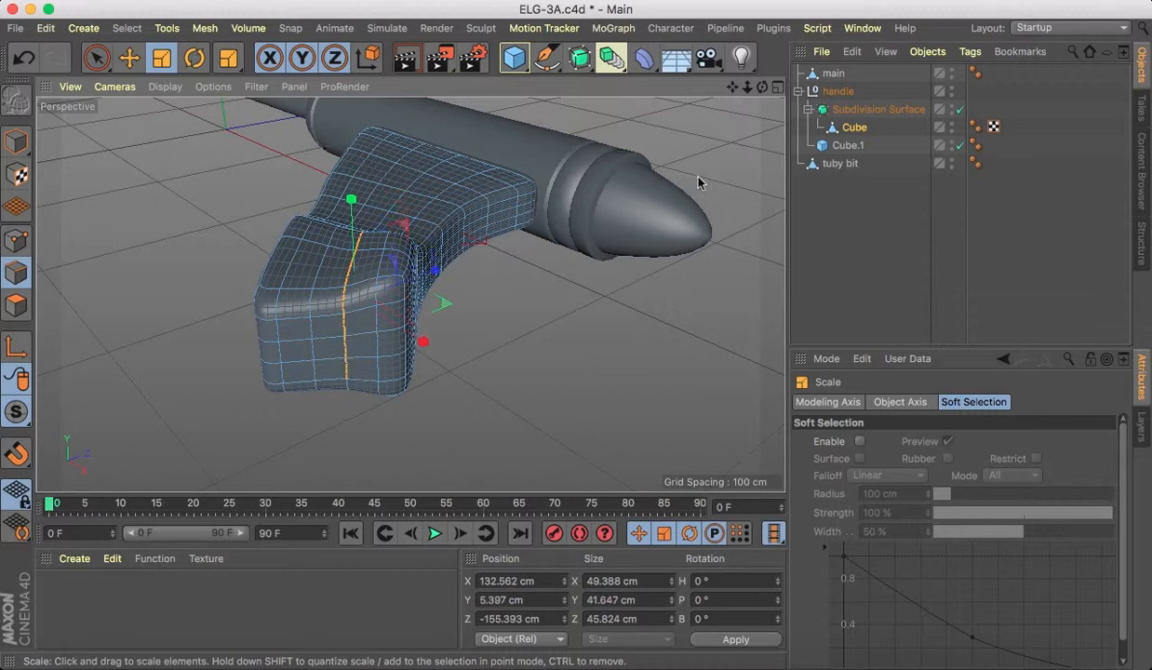
left_click_drag(761, 87, 762, 12)
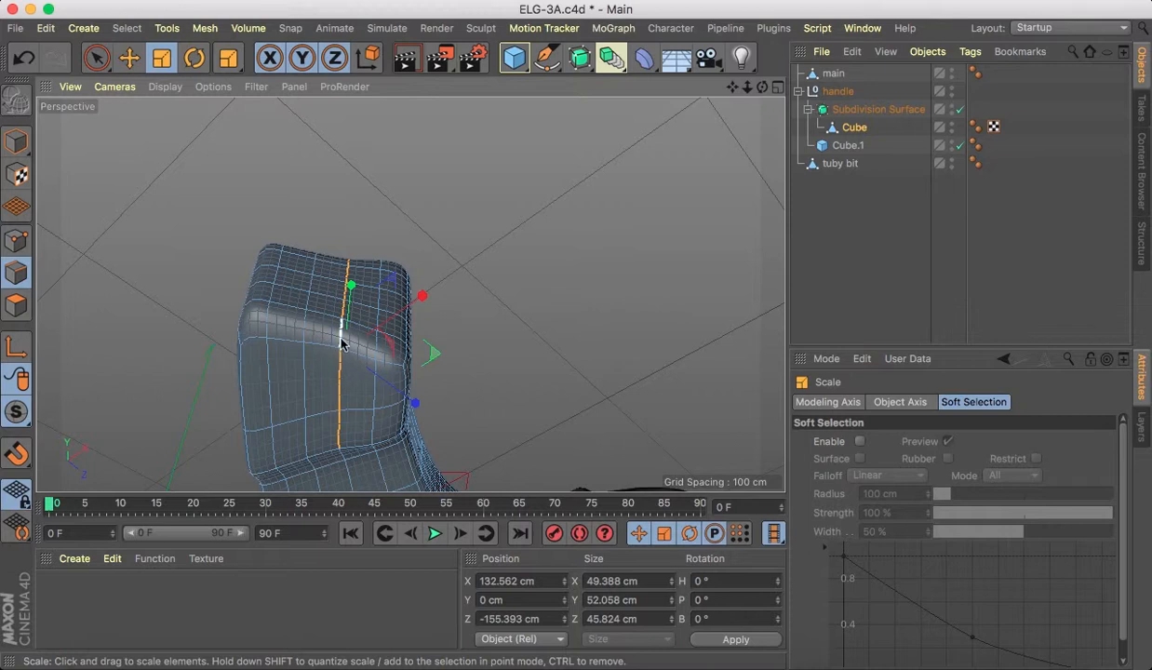
left_click_drag(762, 86, 735, 54)
left_click_drag(358, 220, 356, 210)
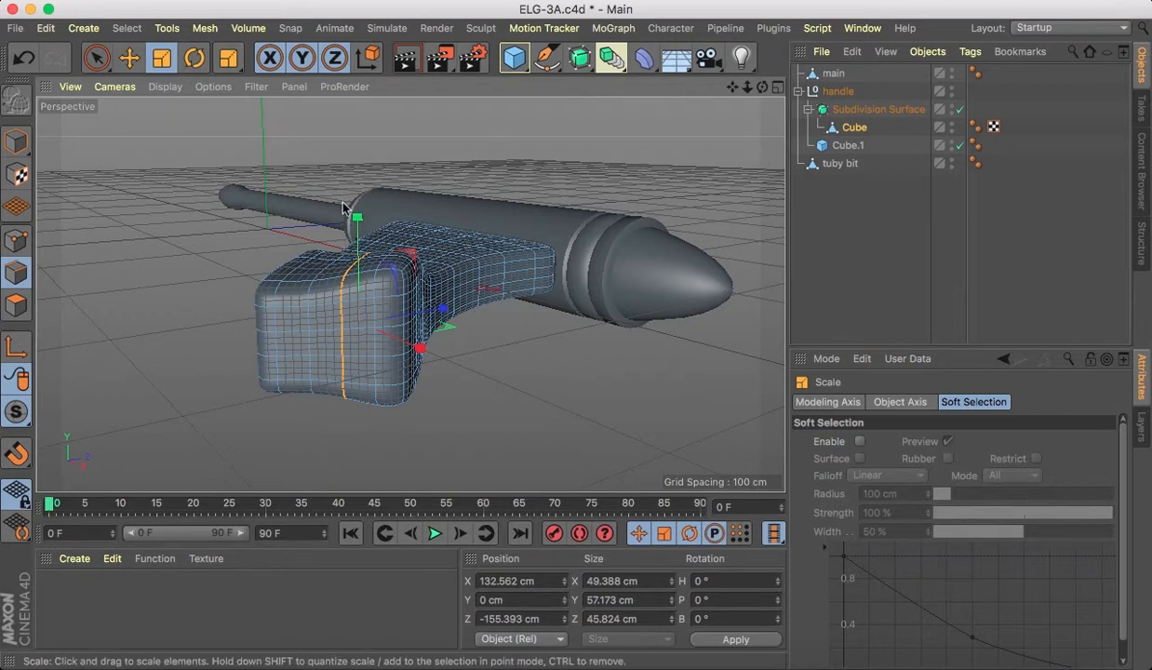
Select the next edge strip inward around the handle's butt end, and return to model mode with nothing selected.
mouse_move(761, 84)
left_mouse_down()
mouse_move(709, 92)
mouse_move(763, 91)
left_mouse_up()
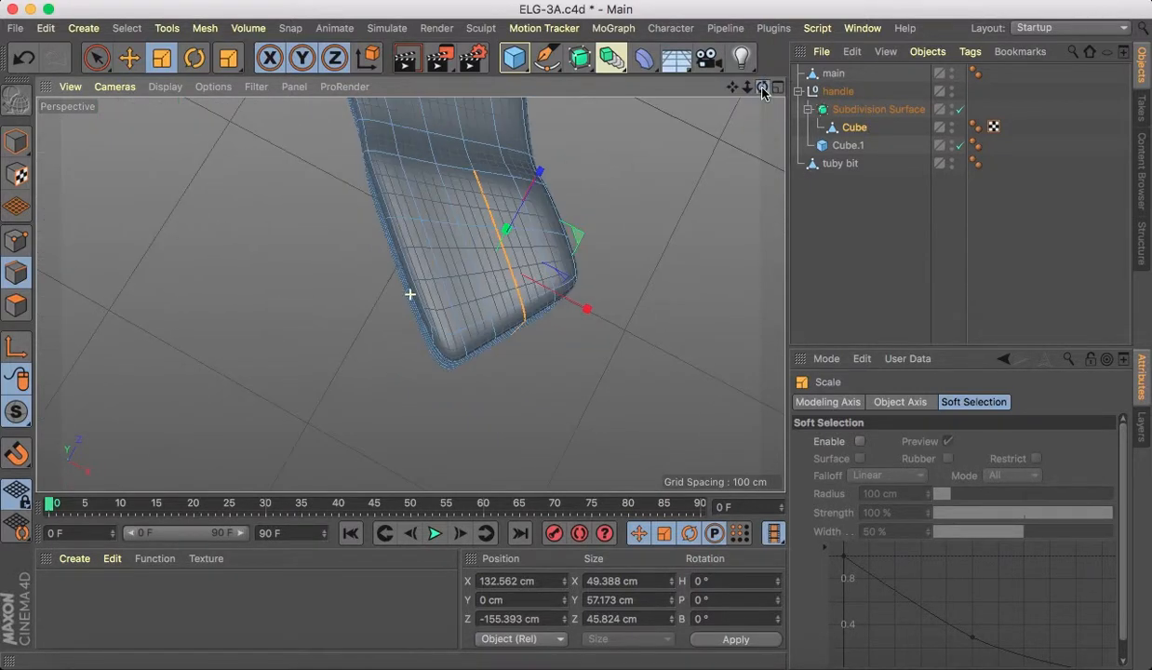
left_click(454, 218)
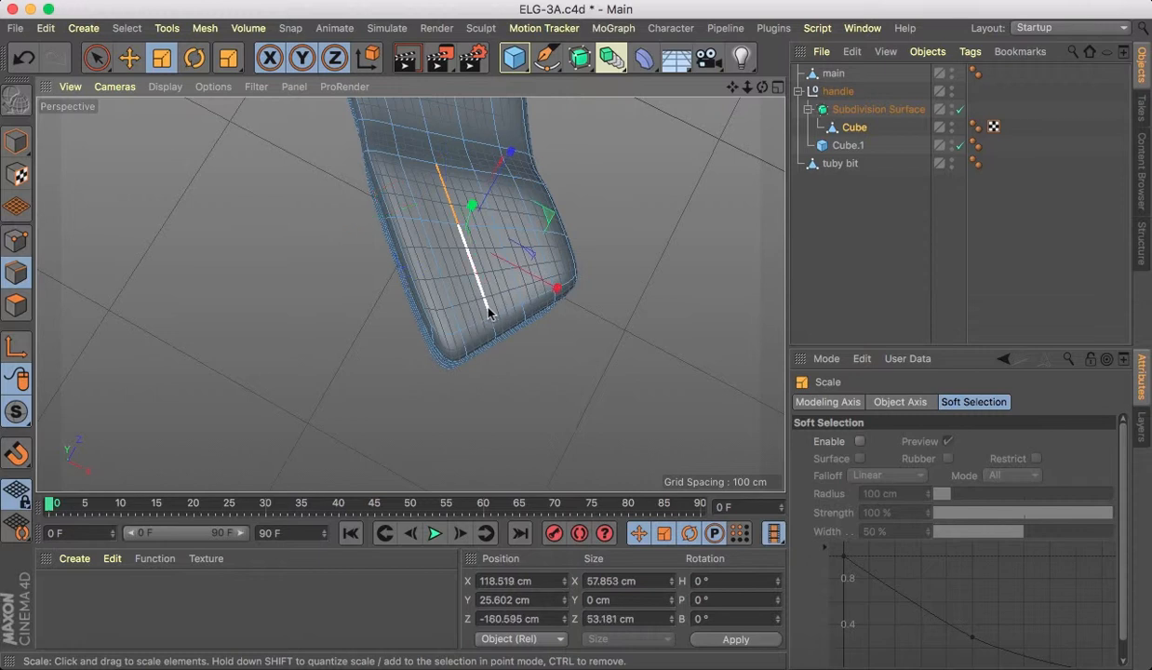
left_click(490, 312, "shift")
left_click(493, 328, "shift")
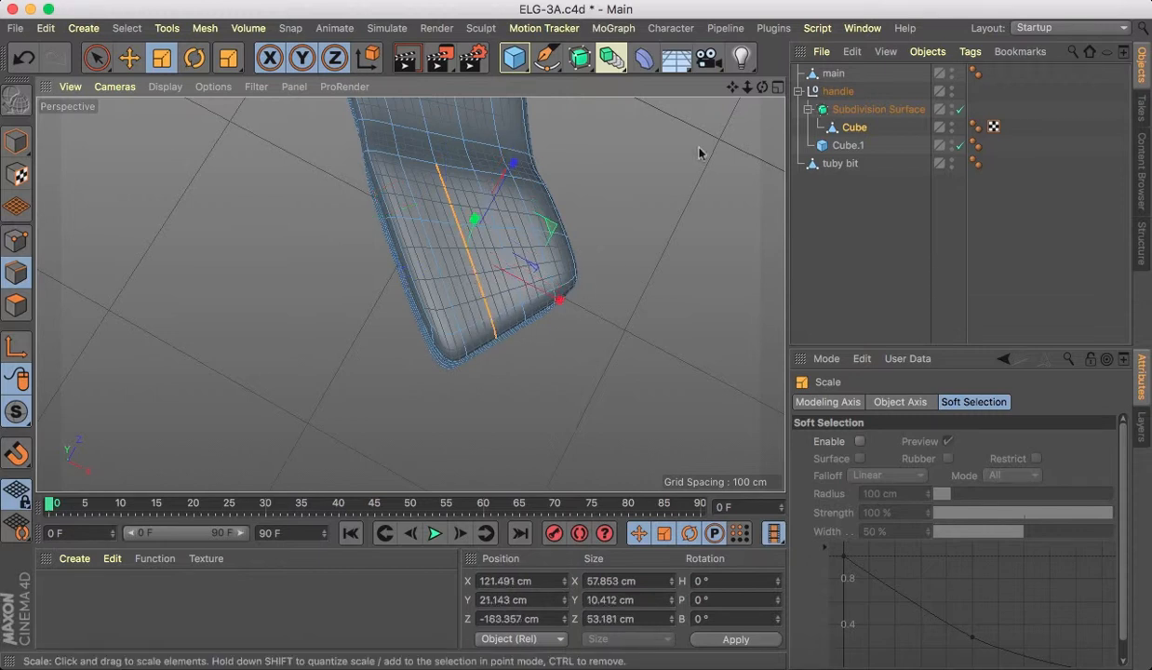
left_click_drag(762, 86, 761, 89)
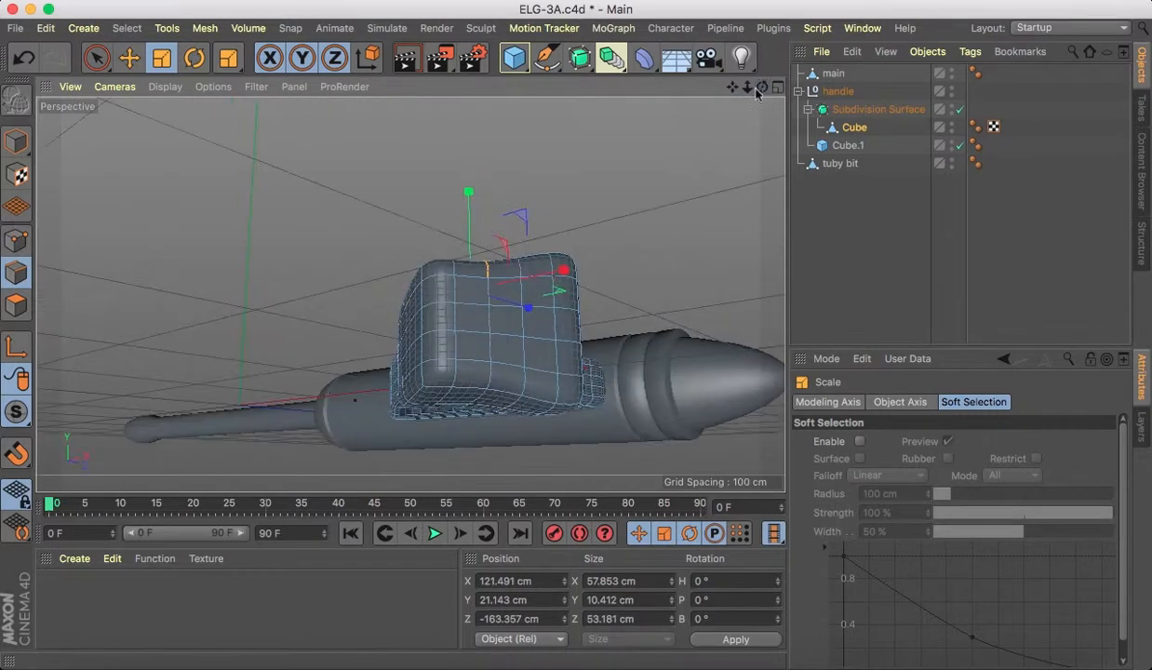
left_click_drag(490, 322, 492, 297)
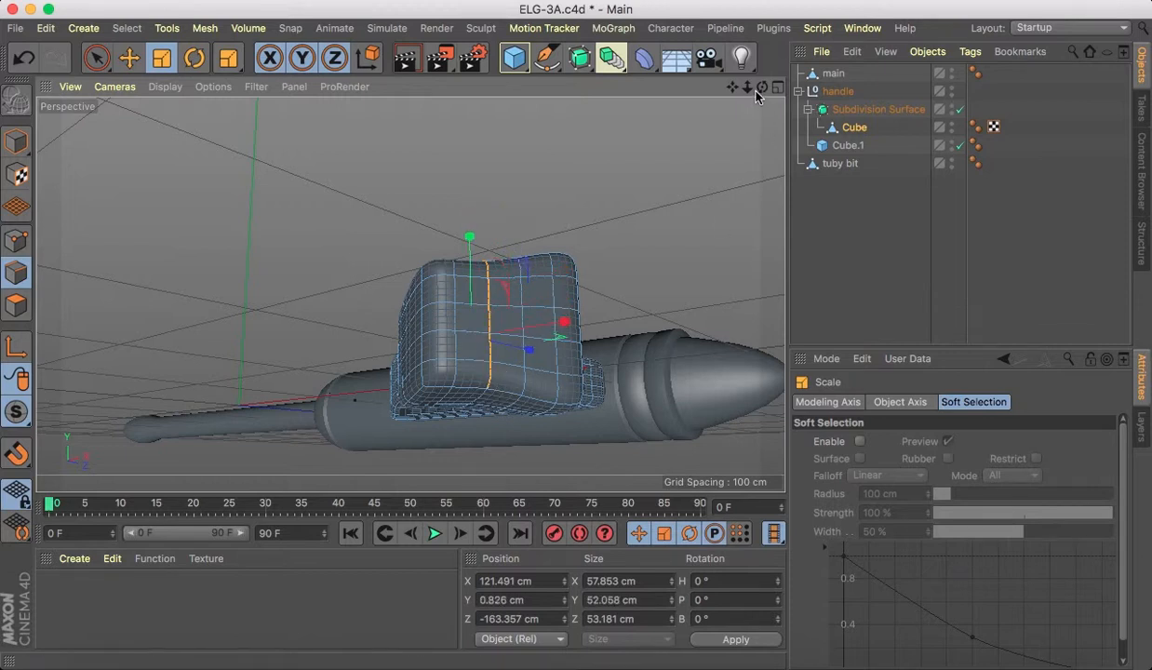
left_click_drag(761, 87, 761, 89)
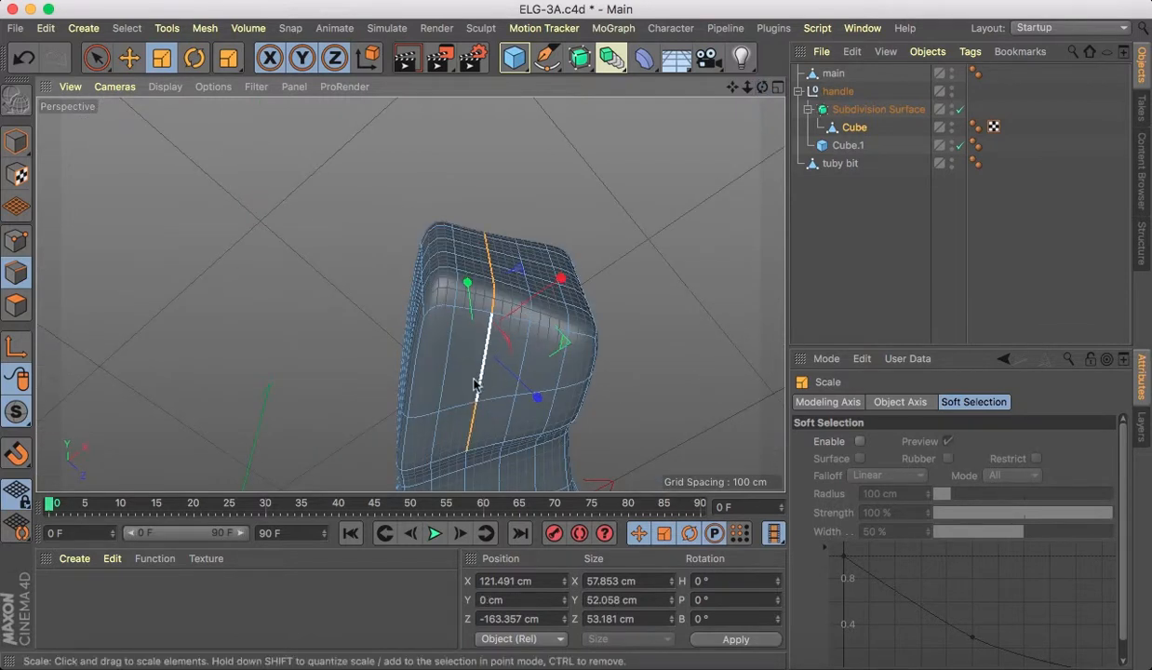
left_click_drag(762, 87, 762, 89)
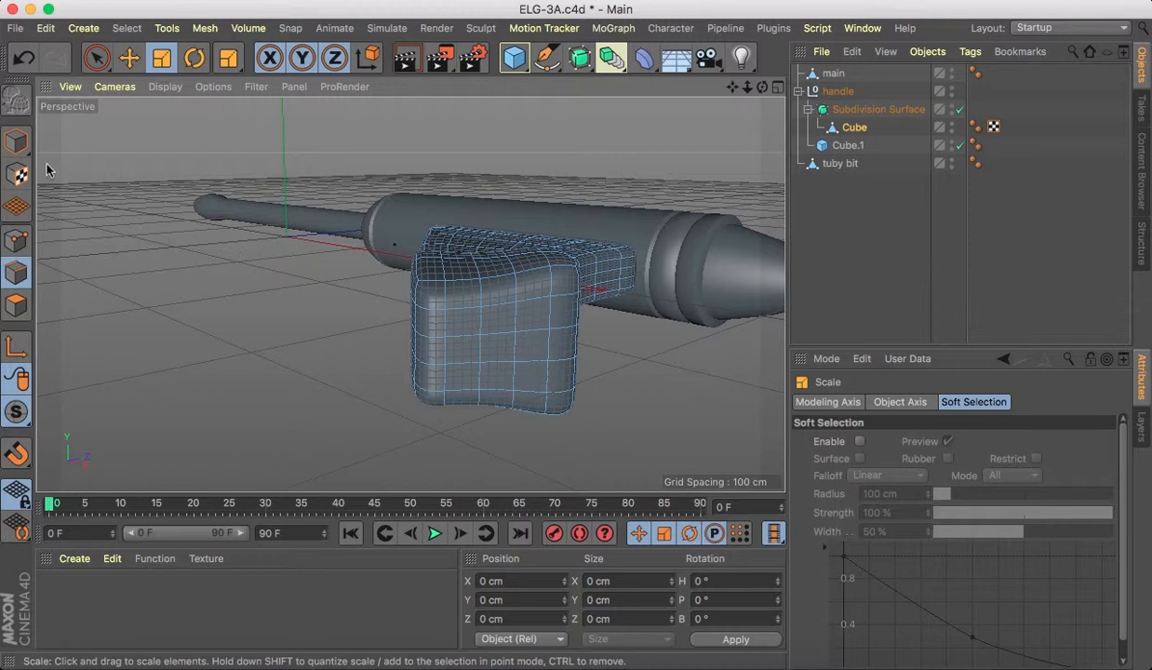
left_click(16, 140)
left_click(604, 166)
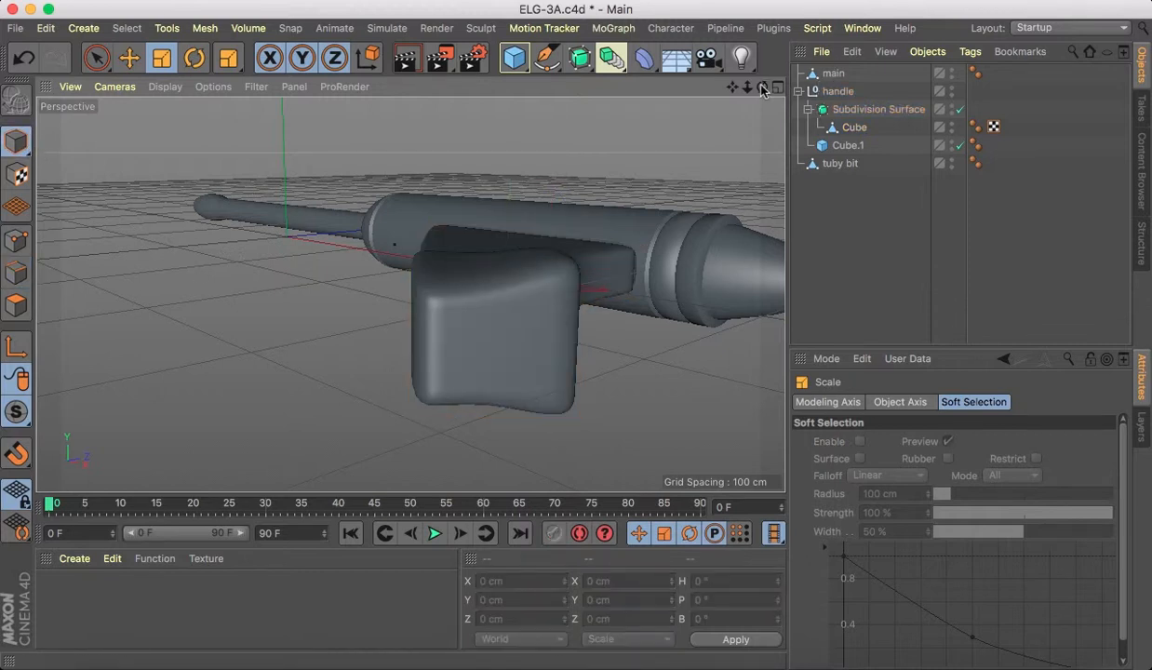
Add a cube, shrink it to about 75 × 22 × 109 cm and position it so a corner protrudes from the handle's front edge.
left_click_drag(762, 88, 411, 295)
left_click(514, 58)
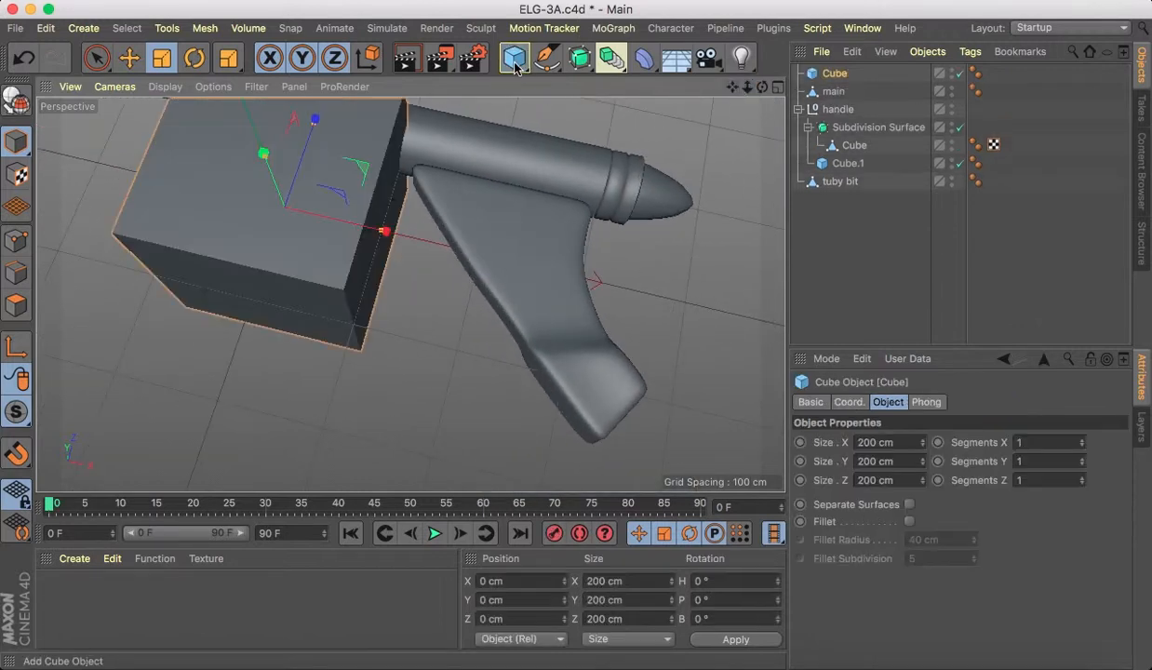
left_click(93, 59)
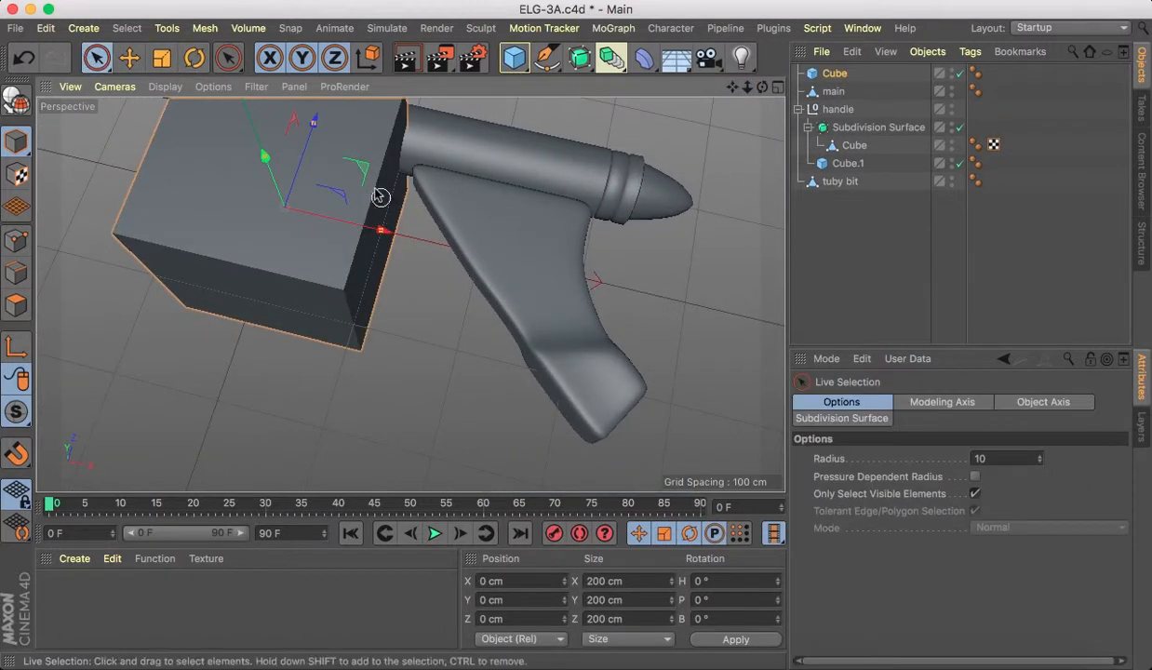
left_click_drag(357, 170, 505, 210)
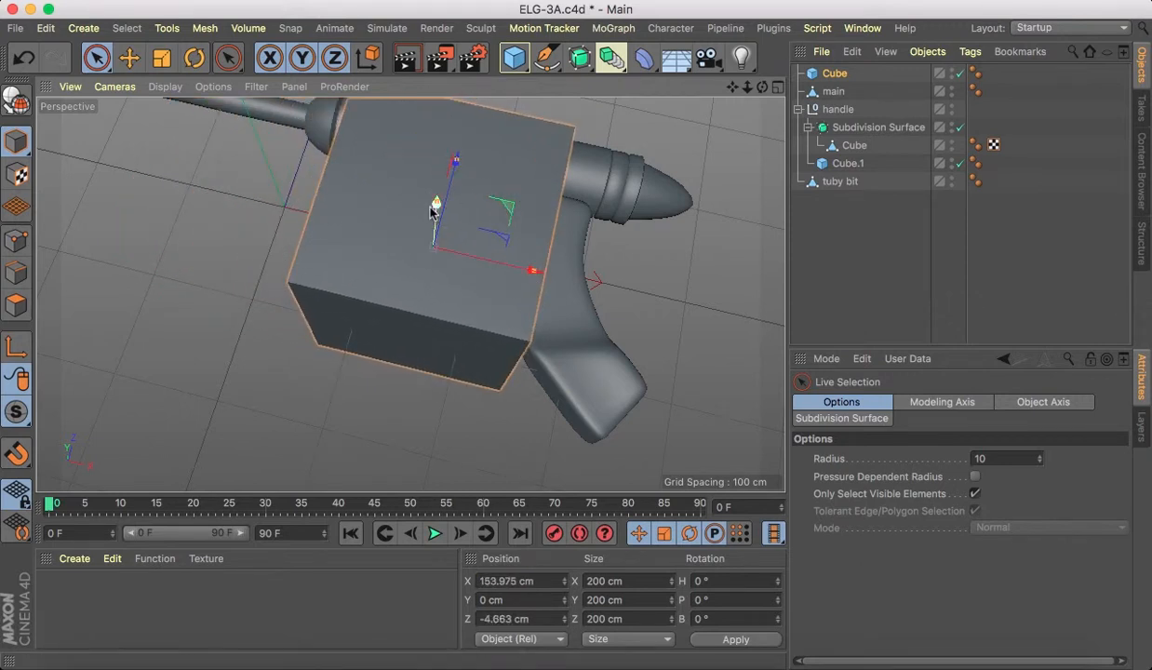
left_click_drag(435, 208, 432, 243)
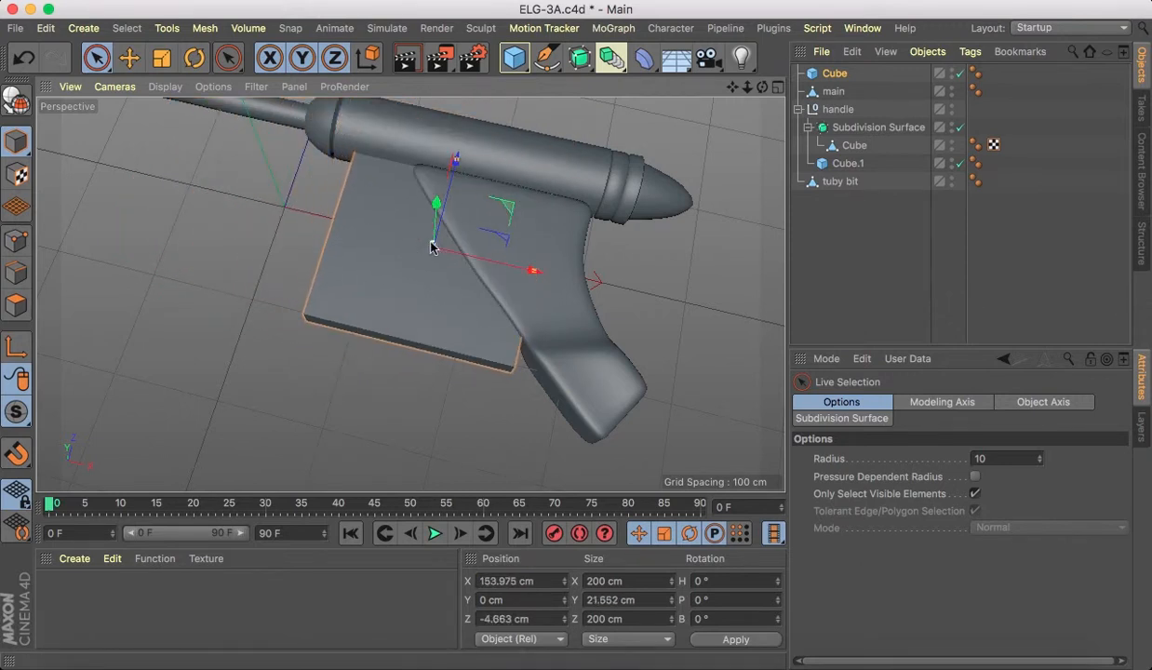
left_click_drag(530, 271, 462, 268)
left_click_drag(455, 167, 577, 217)
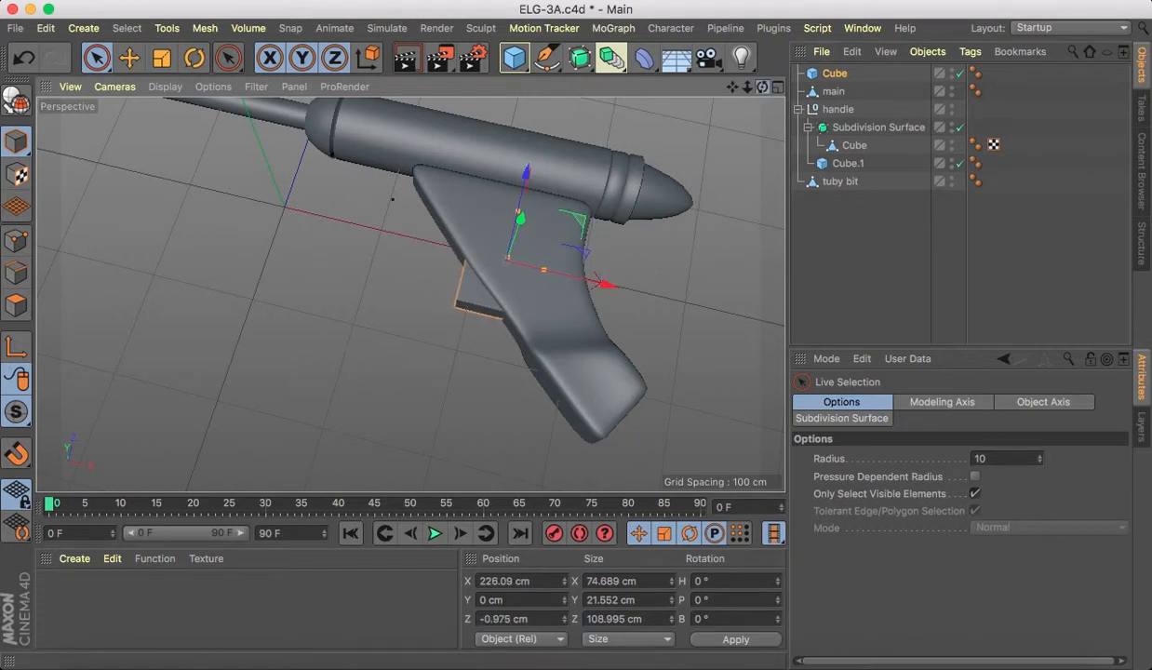
Make the new cube editable and select its front vertical edge nearest the barrel.
mouse_move(762, 86)
left_mouse_down()
mouse_move(735, 93)
mouse_move(772, 86)
mouse_move(747, 88)
left_mouse_up()
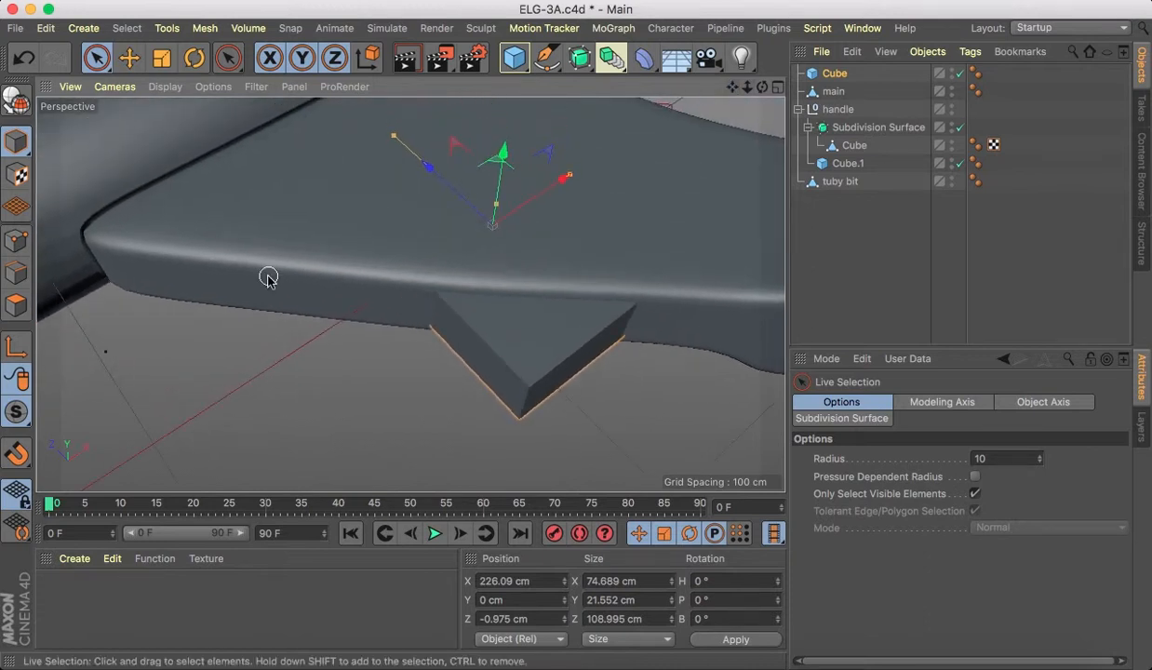
left_click(15, 98)
left_click(16, 243)
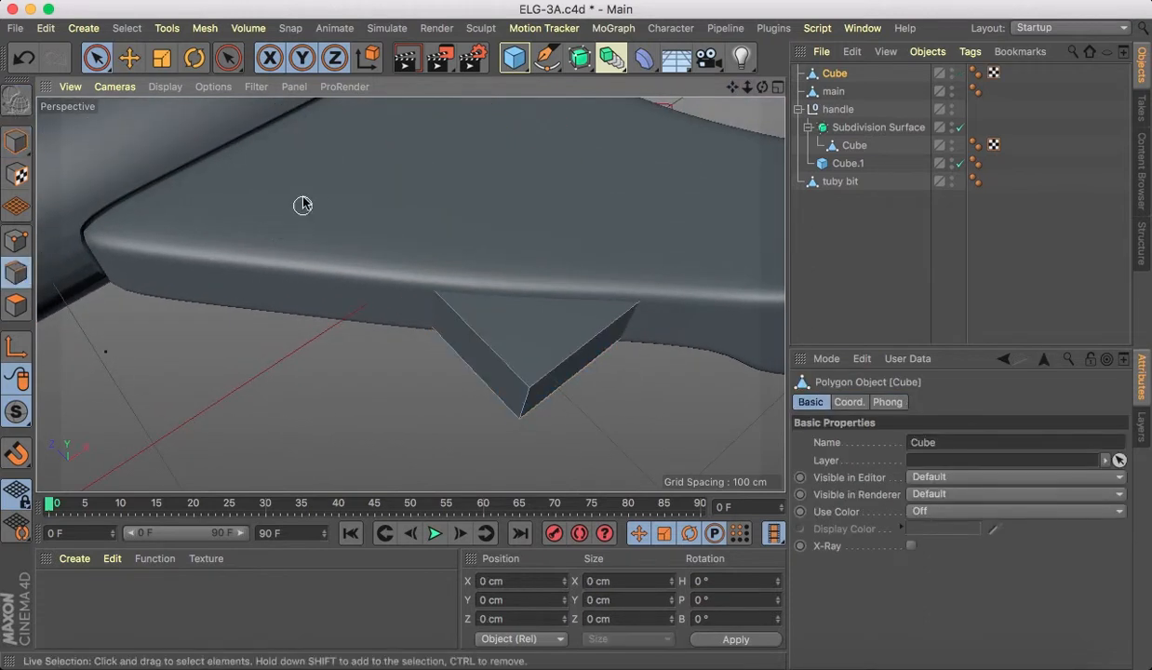
left_click(315, 184)
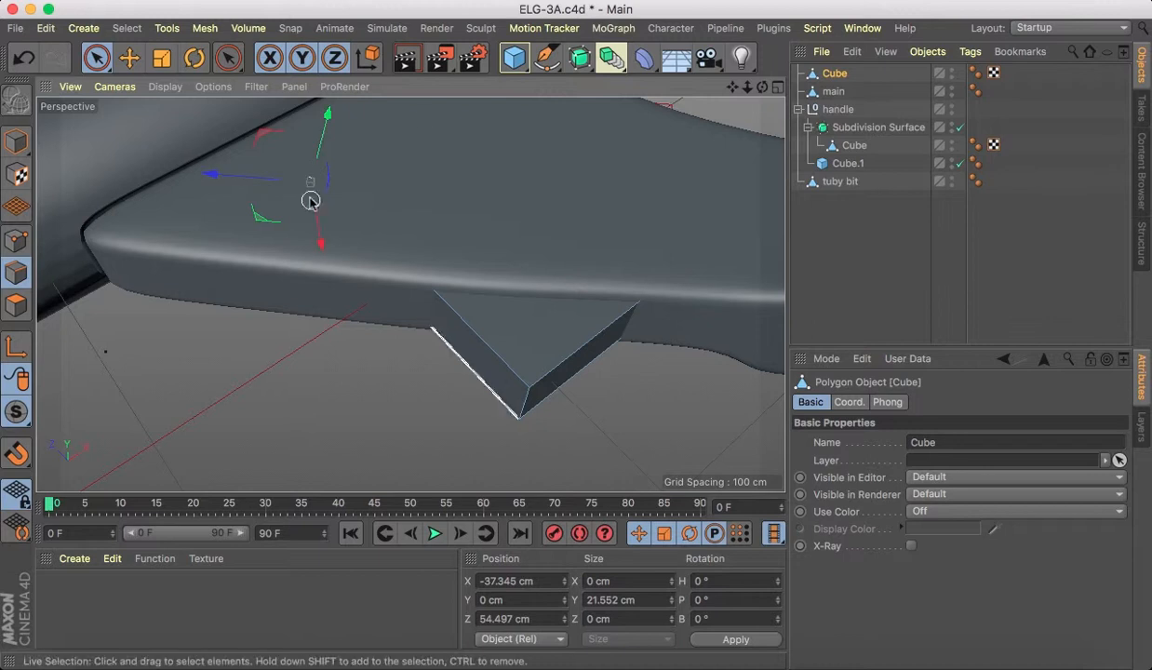
Try to shift the cube's front vertical edges along the handle, and undo the edge moves.
left_click_drag(764, 87, 466, 204)
left_click_drag(368, 186, 264, 233)
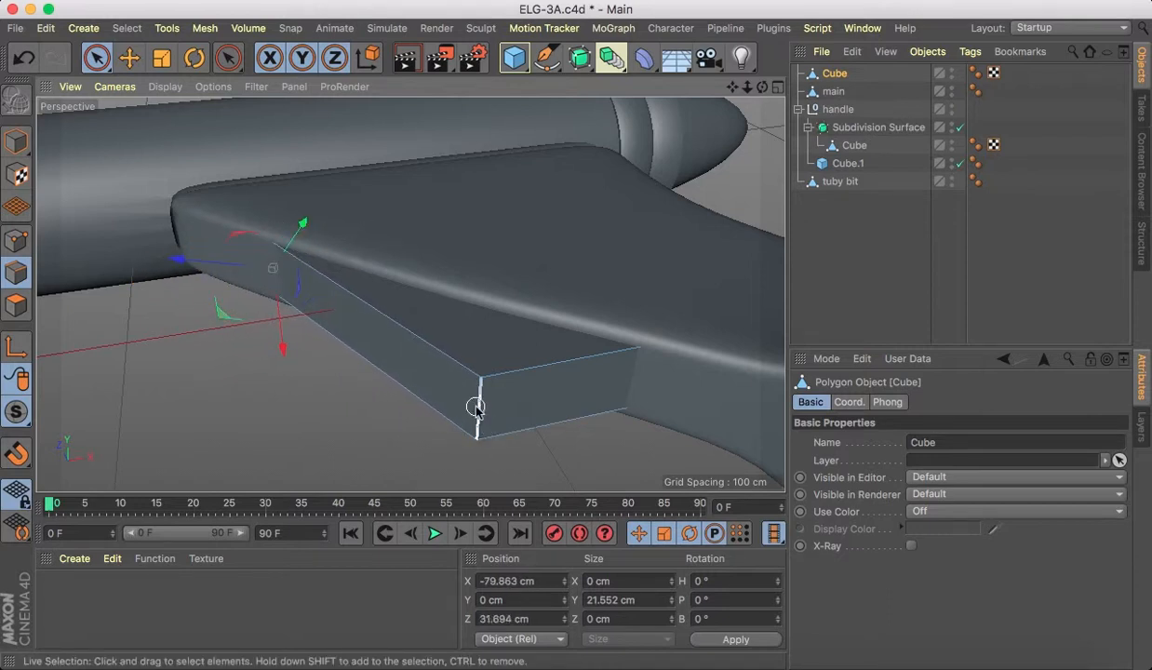
left_click_drag(475, 406, 576, 466)
key("super+z")
key("super+shift+z")
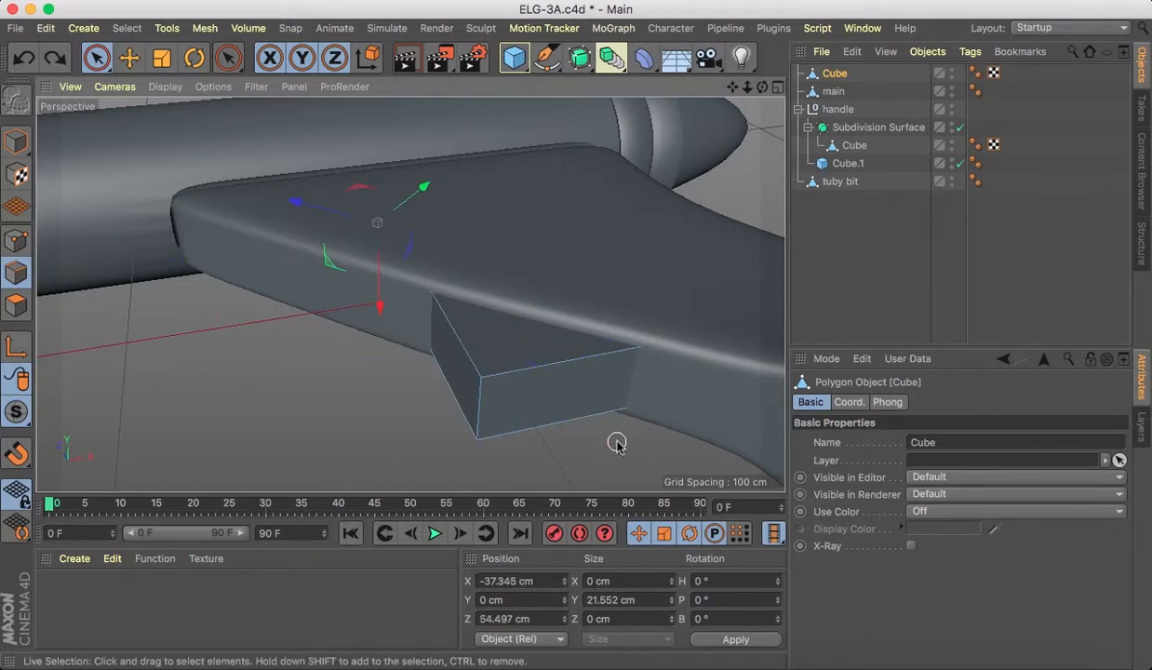
Undo the cube's conversion to an editable object and round its edges with a 3 cm fillet.
key("super+z")
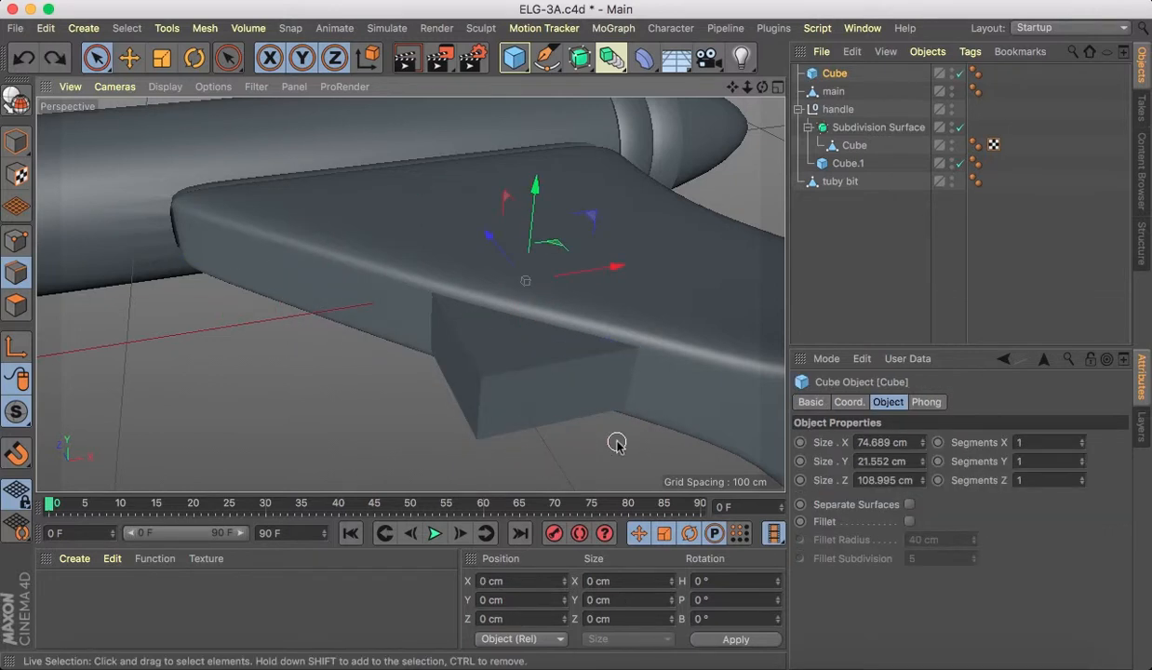
left_click(909, 521)
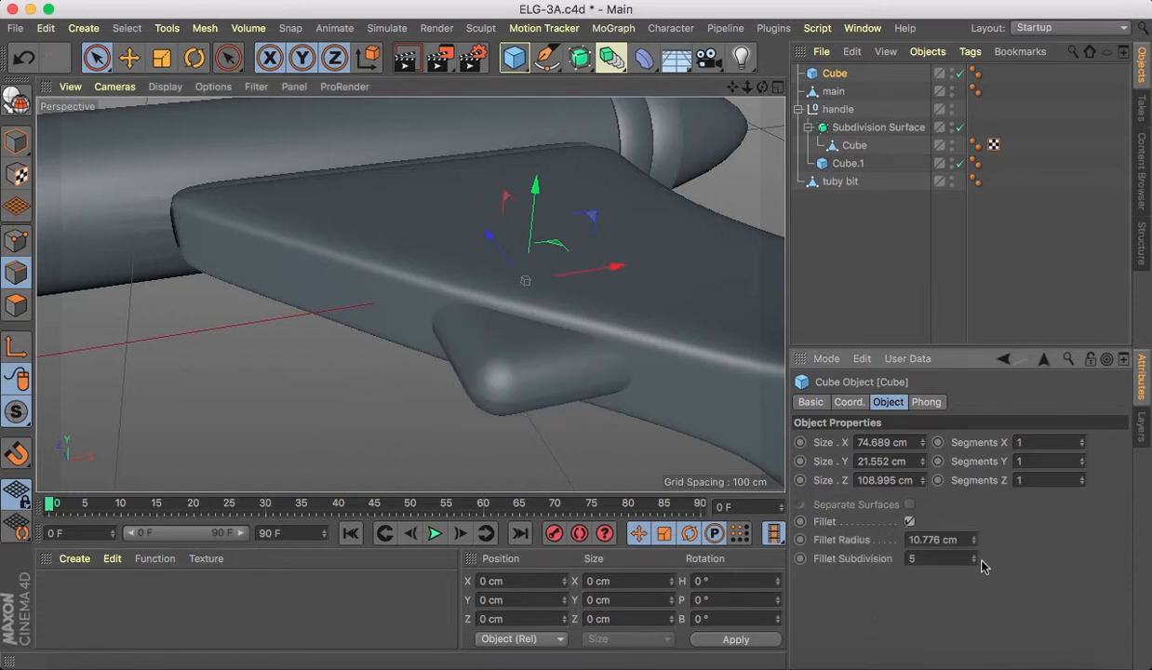
left_click_drag(975, 544, 975, 567)
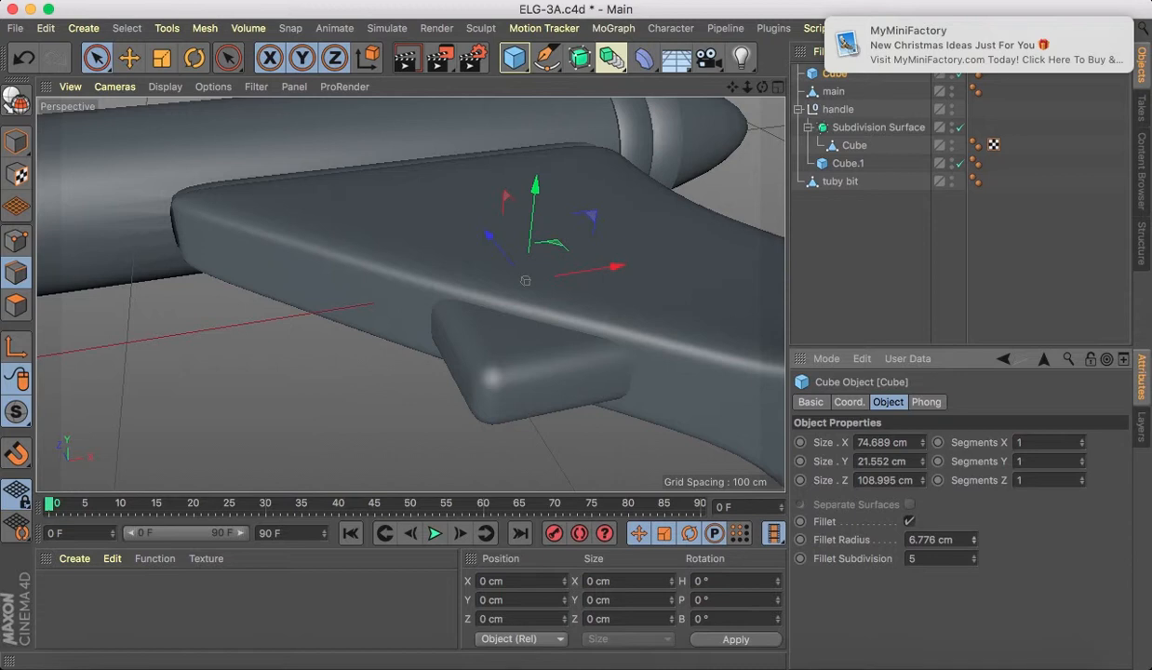
left_click_drag(974, 539, 975, 549)
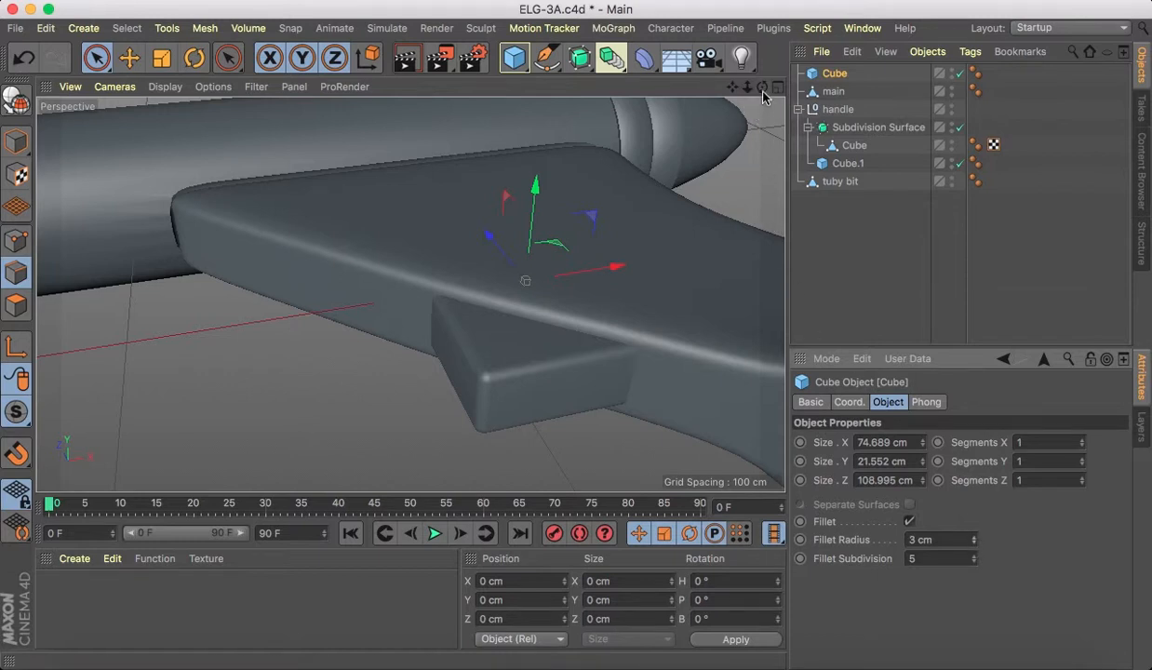
Make the filleted cube editable and hide the handle to expose the whole part.
left_click_drag(762, 86, 797, 93)
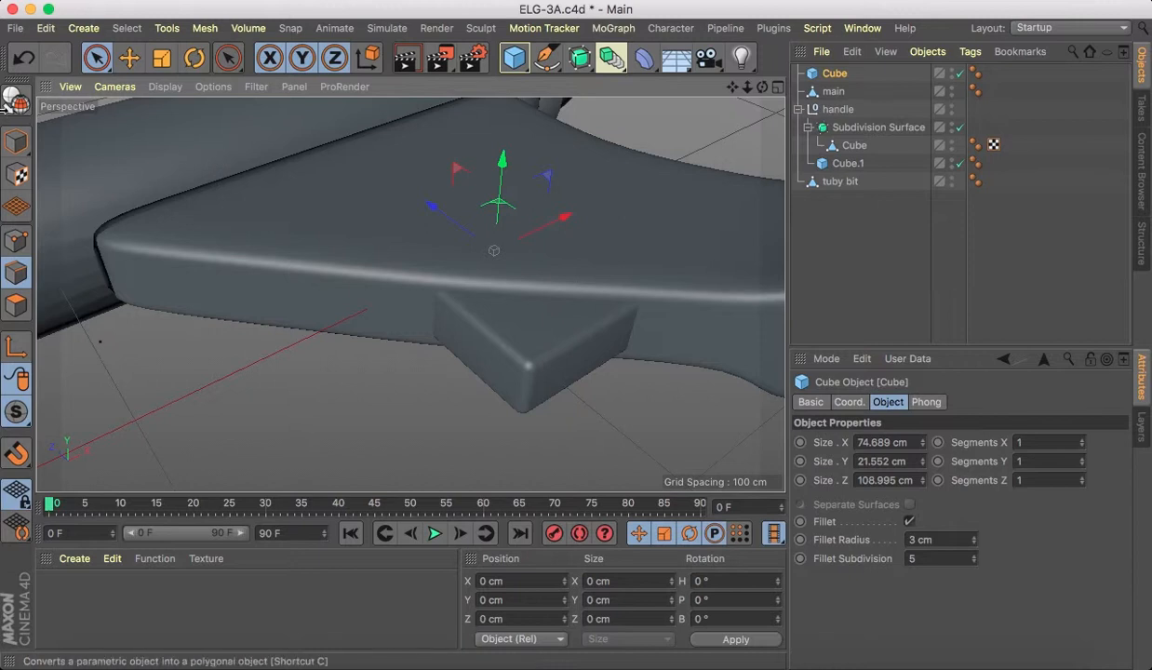
left_click(16, 99)
left_click_drag(762, 87, 812, 93)
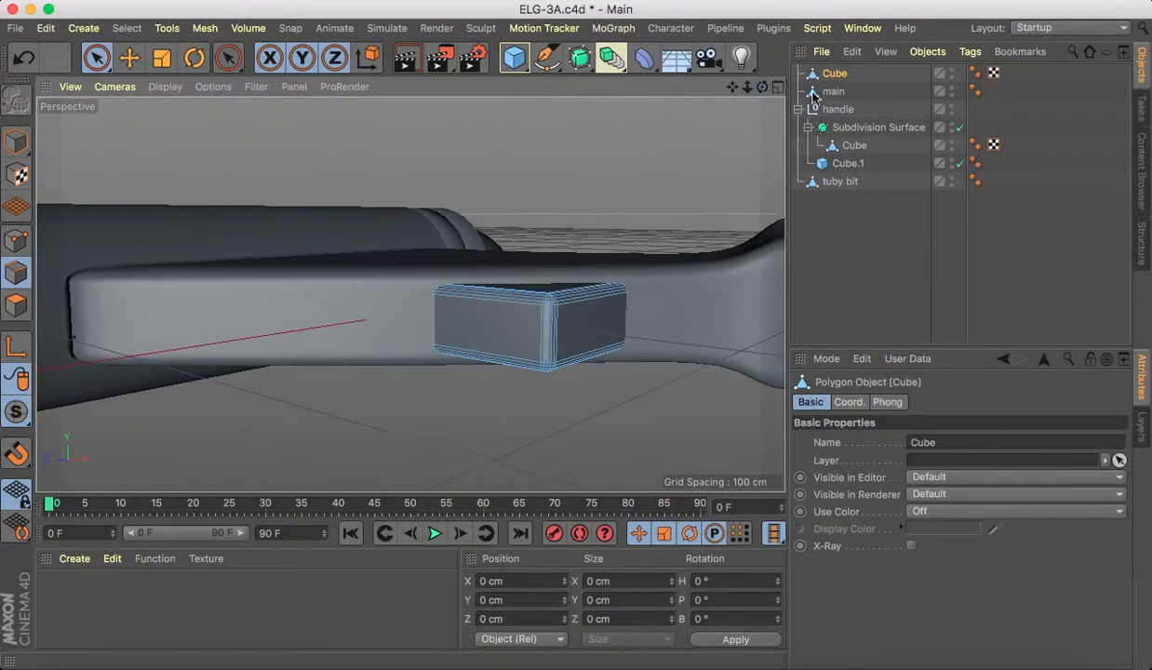
left_click(279, 305)
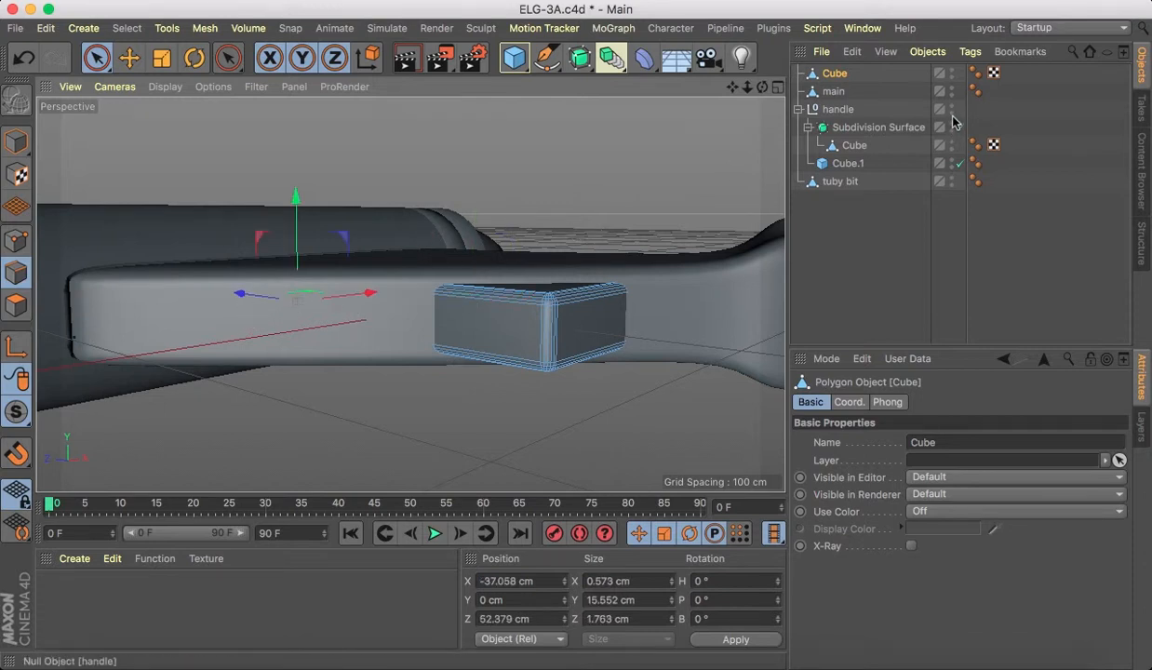
left_click_drag(762, 87, 465, 295)
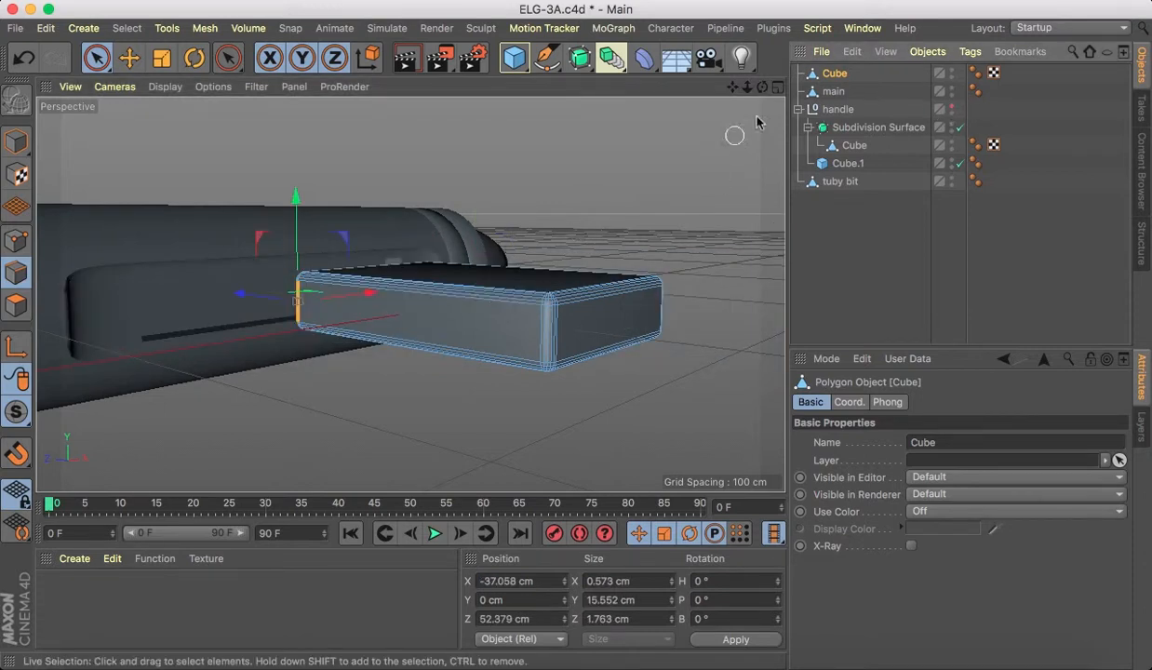
Try to move the vertical edges of the cube's corner nearest the barrel's front, and undo the move.
left_click_drag(762, 90, 285, 398)
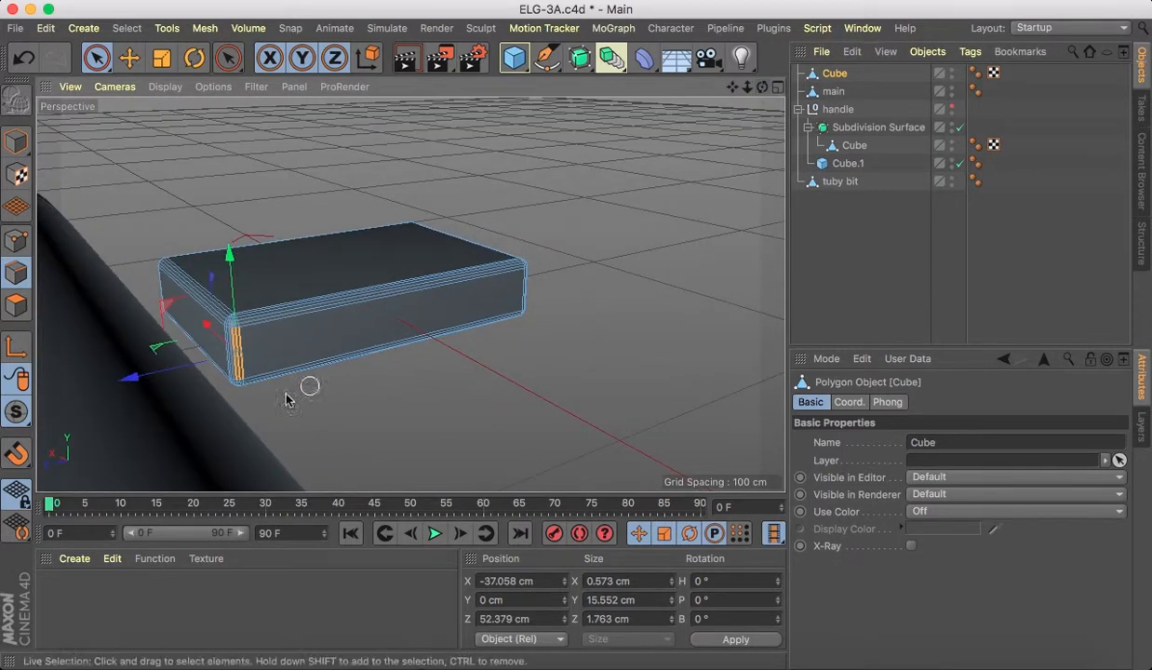
left_click(234, 348)
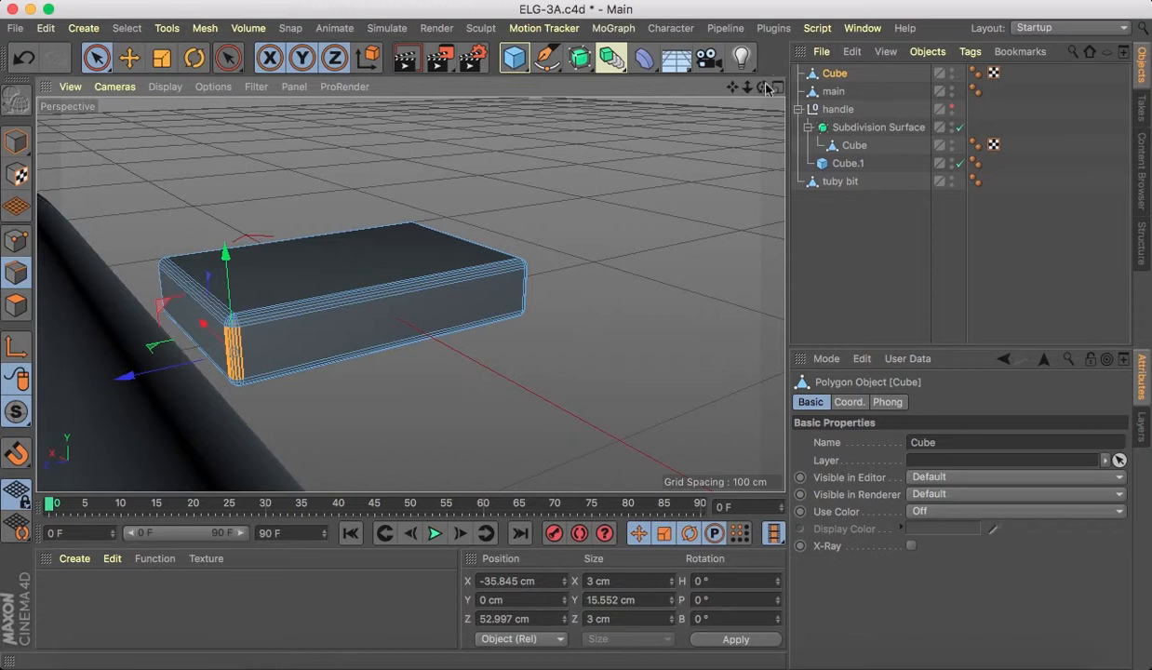
left_click_drag(762, 87, 307, 188)
key("super+z")
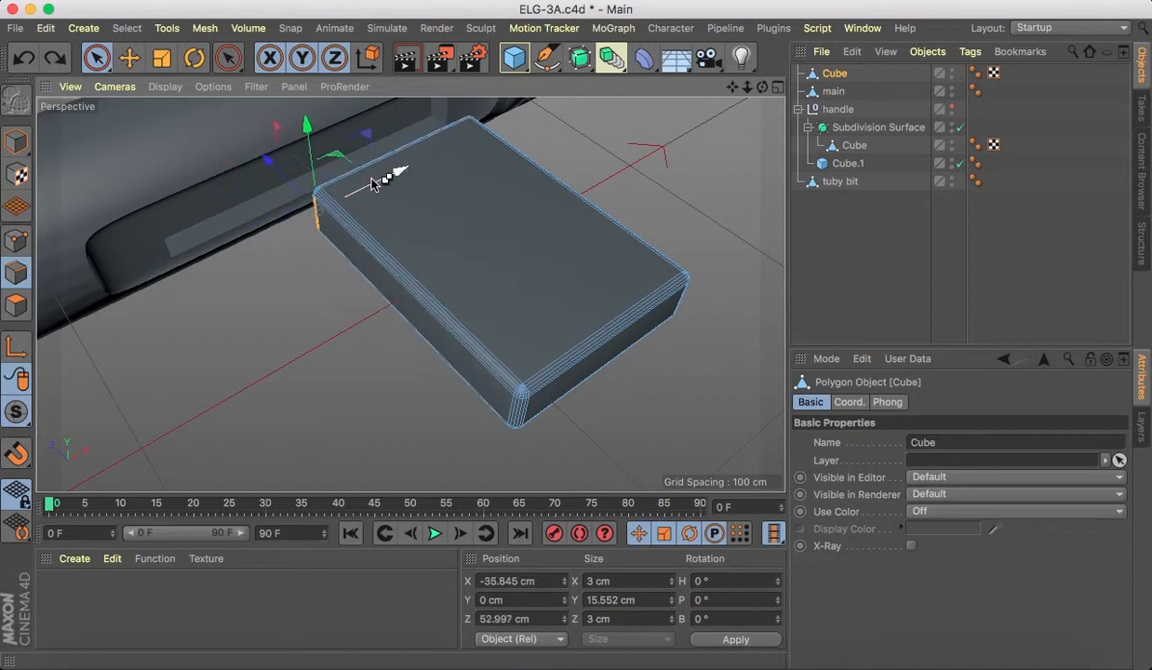
Select all edges of the cube's rounded front corner, including its upper and lower fillets, and deselect the adjoining horizontal edge strips.
left_click_drag(761, 88, 762, 61)
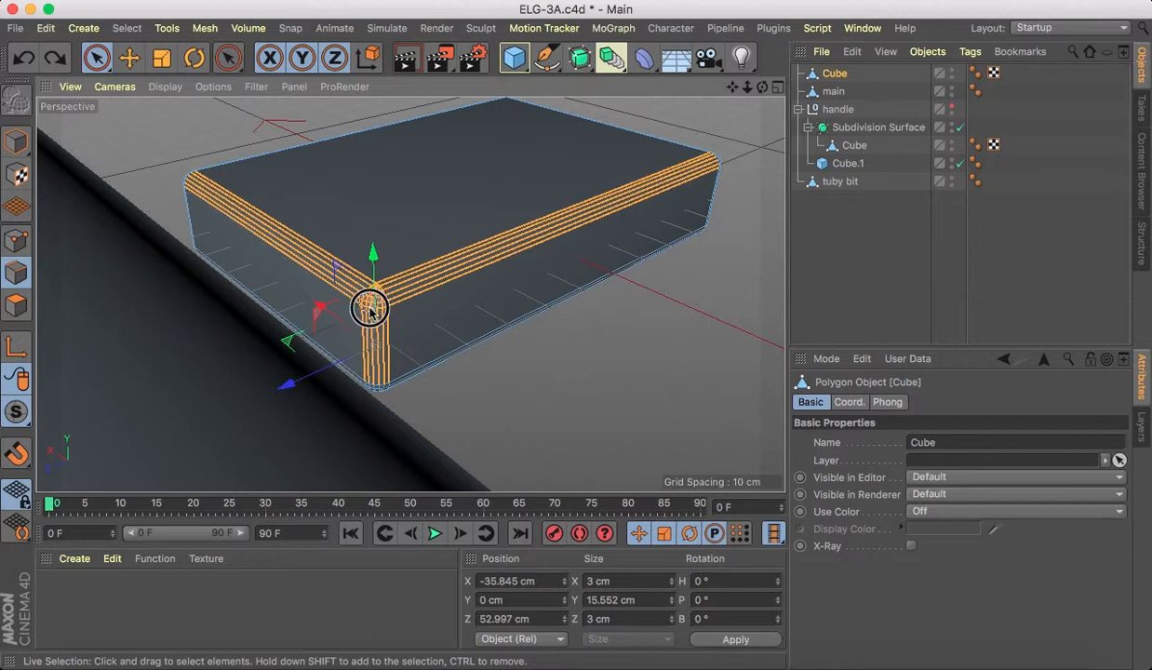
mouse_move(762, 86)
left_mouse_down()
mouse_move(688, 74)
mouse_move(744, 47)
mouse_move(744, 75)
left_mouse_up()
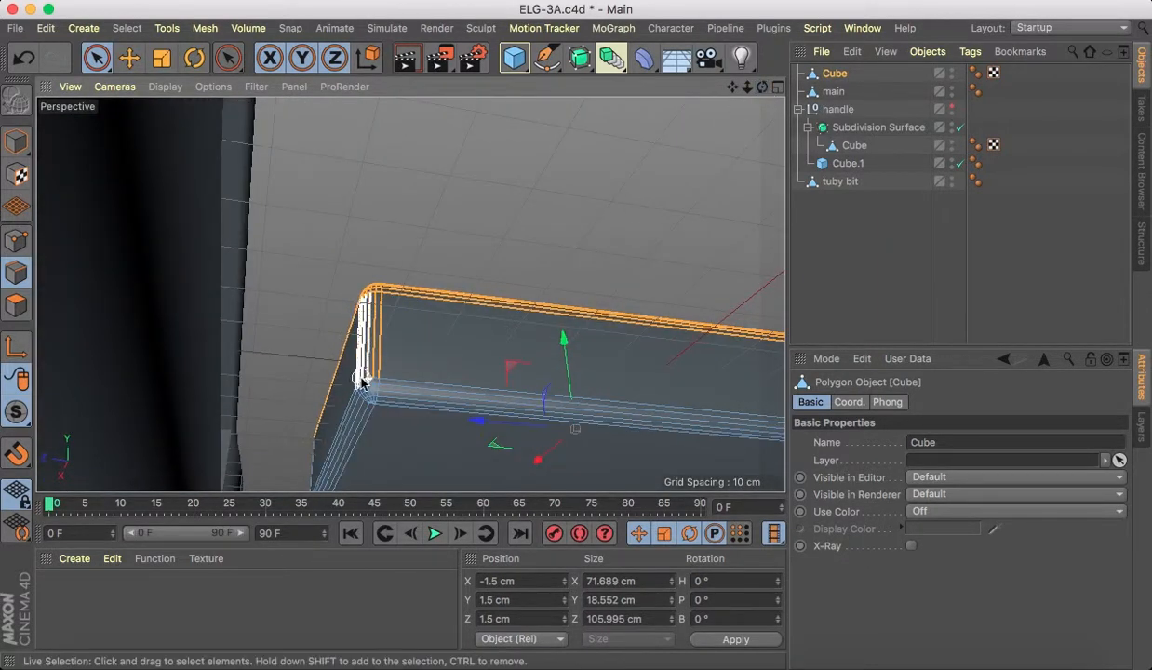
mouse_move(360, 384)
left_mouse_down("shift")
mouse_move(371, 401)
mouse_move(365, 372)
mouse_move(412, 429)
left_mouse_up("shift")
left_click_drag(417, 295, 416, 270, "ctrl")
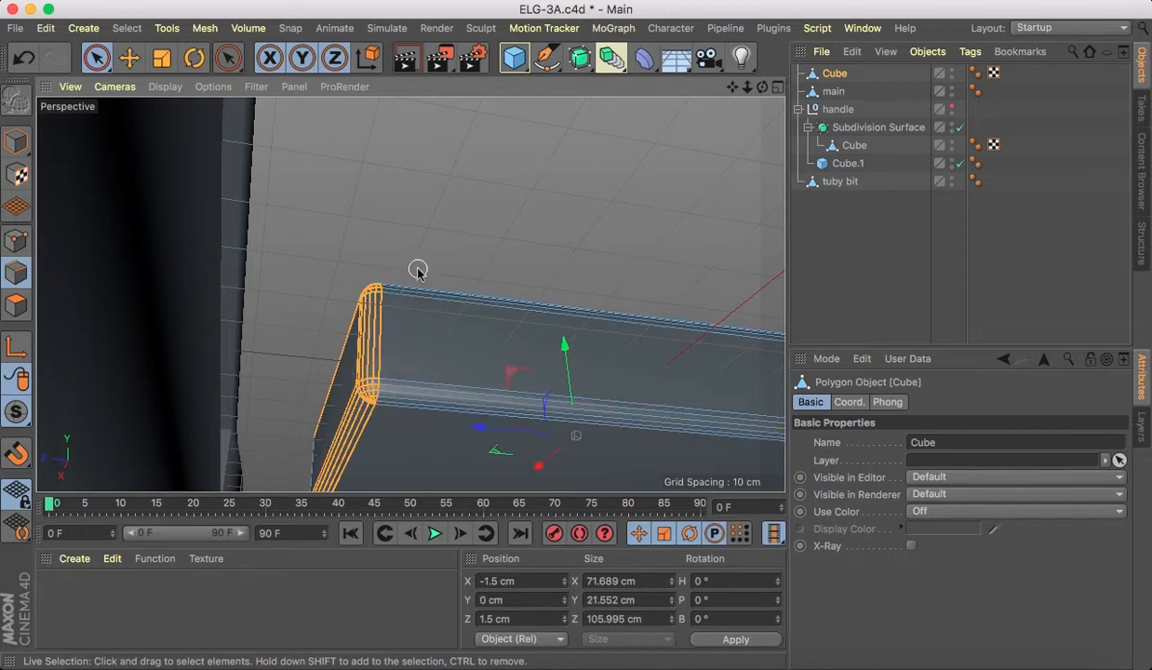
left_click_drag(321, 371, 368, 453, "ctrl")
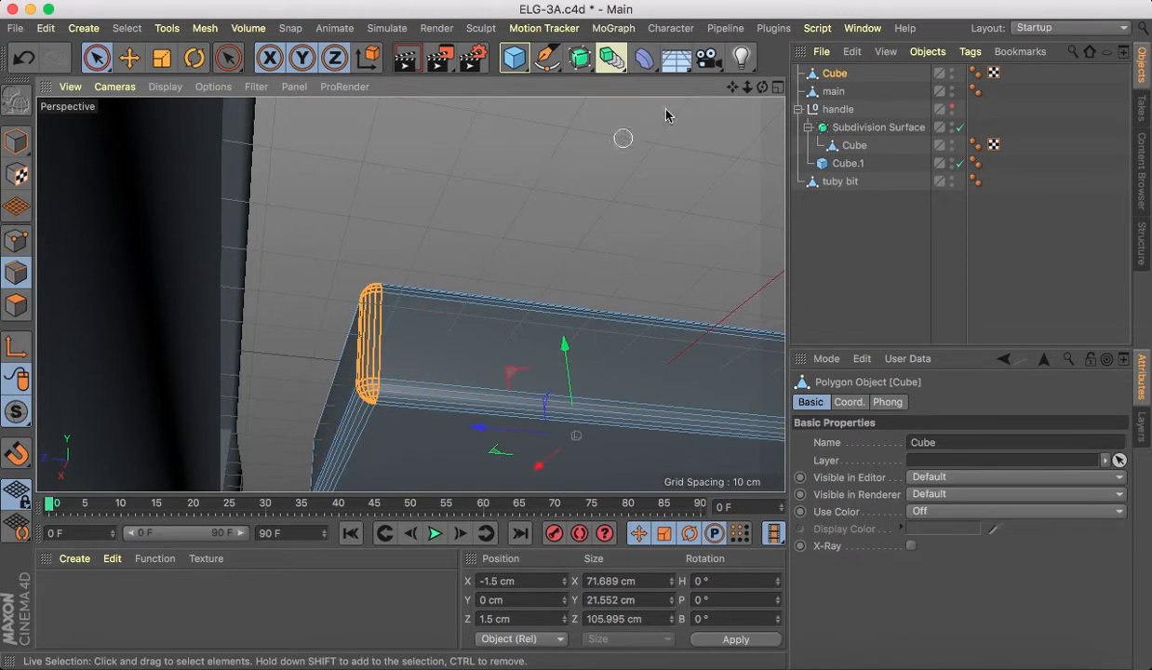
left_click_drag(762, 86, 762, 223)
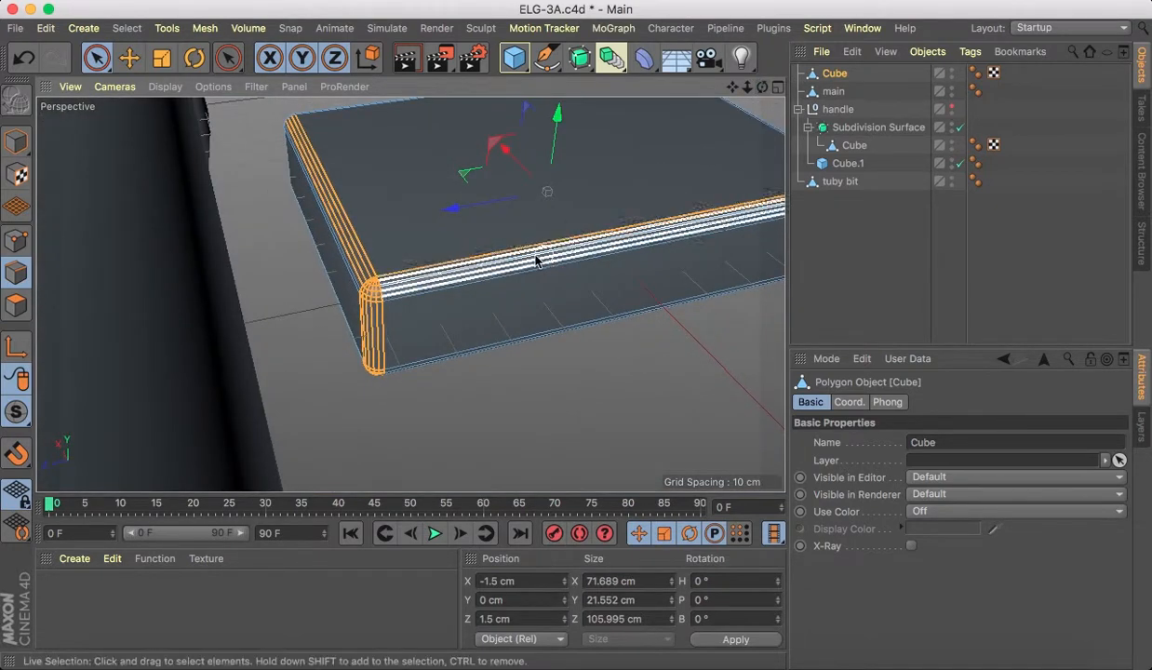
mouse_move(535, 261)
left_mouse_down("ctrl")
mouse_move(411, 198)
mouse_move(341, 224)
mouse_move(346, 251)
left_mouse_up("ctrl")
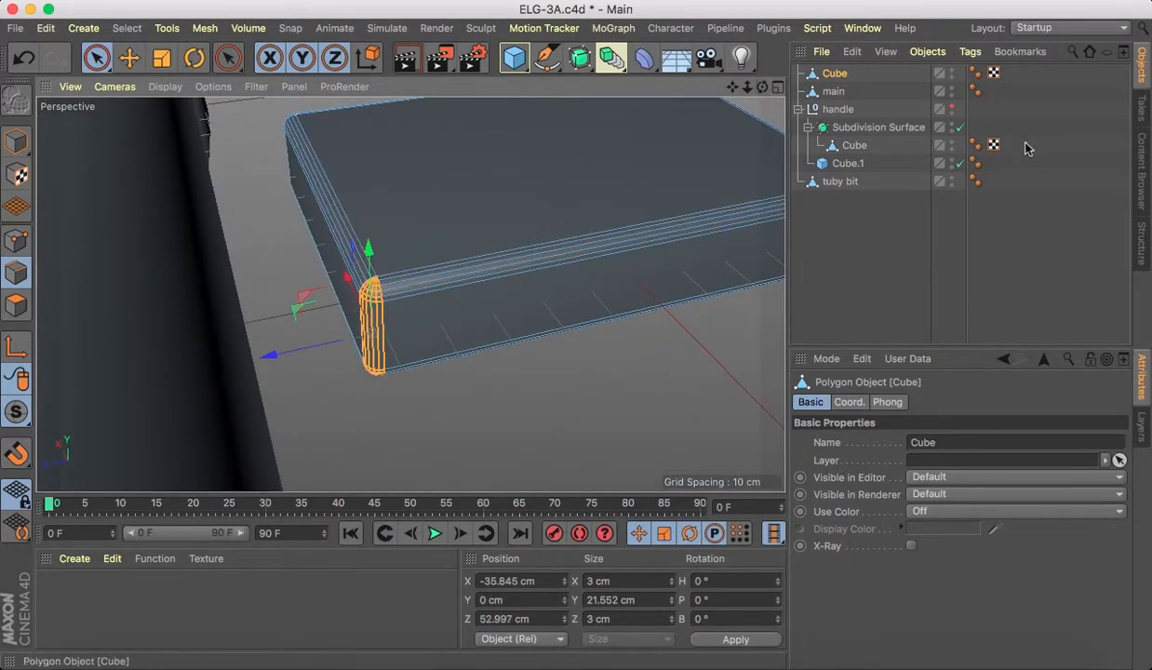
Show the handle again and move the selected corner forward along the handle's front edge to about X -79.7, Z 28.9 cm.
left_click(951, 108)
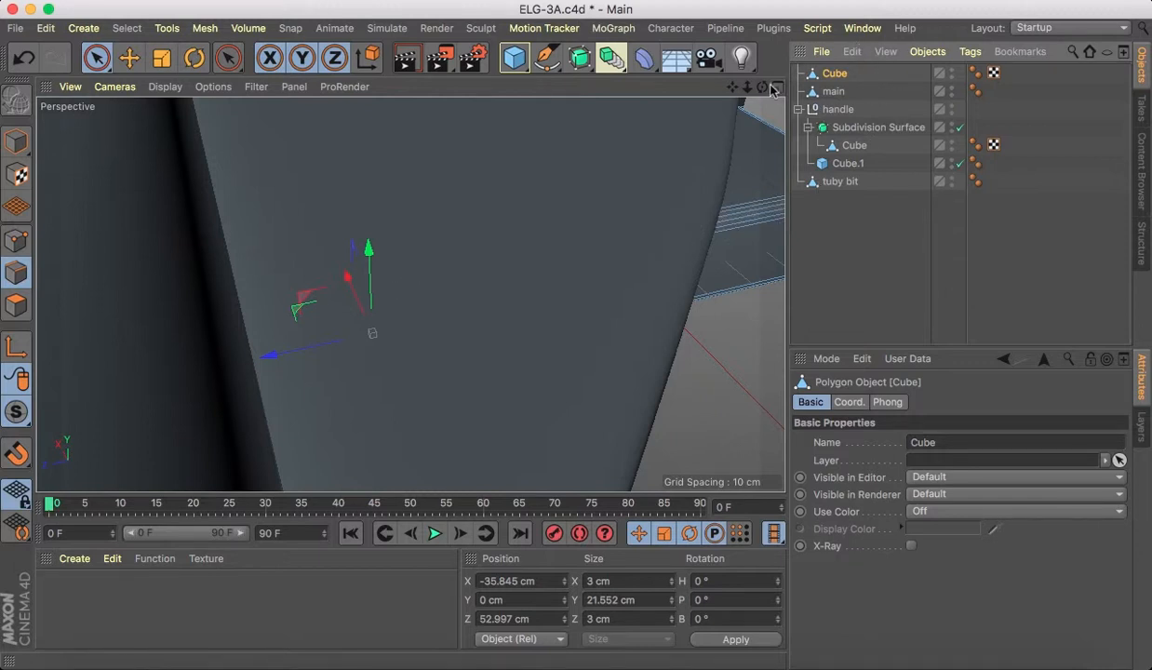
left_click_drag(762, 89, 698, 89)
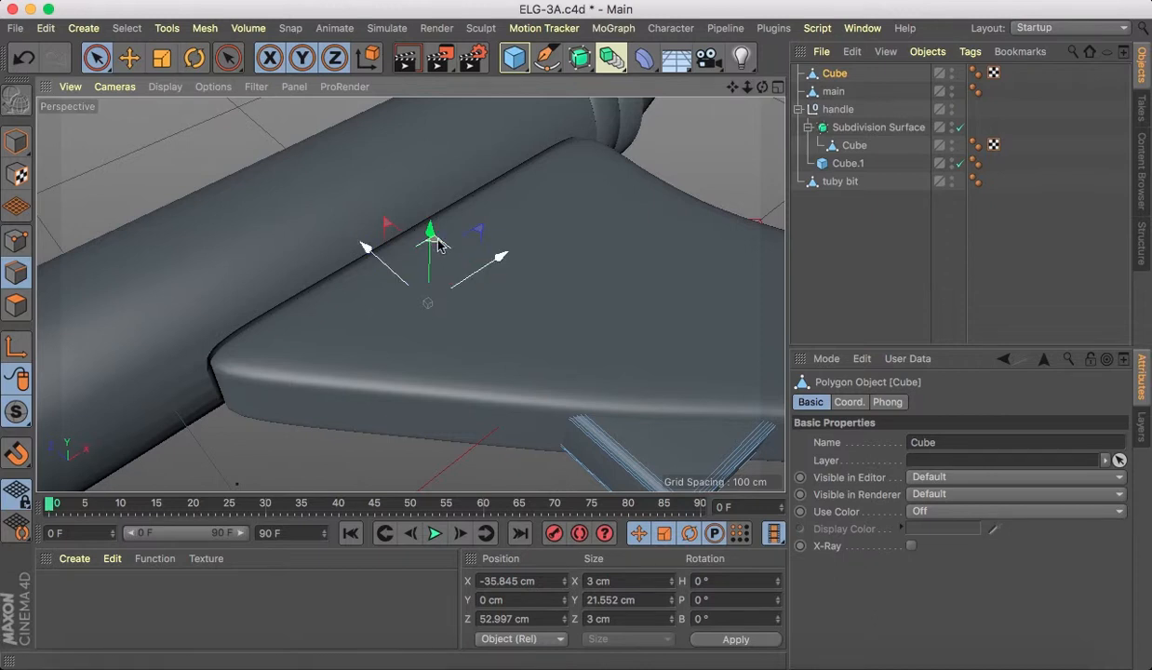
left_click_drag(437, 245, 381, 349)
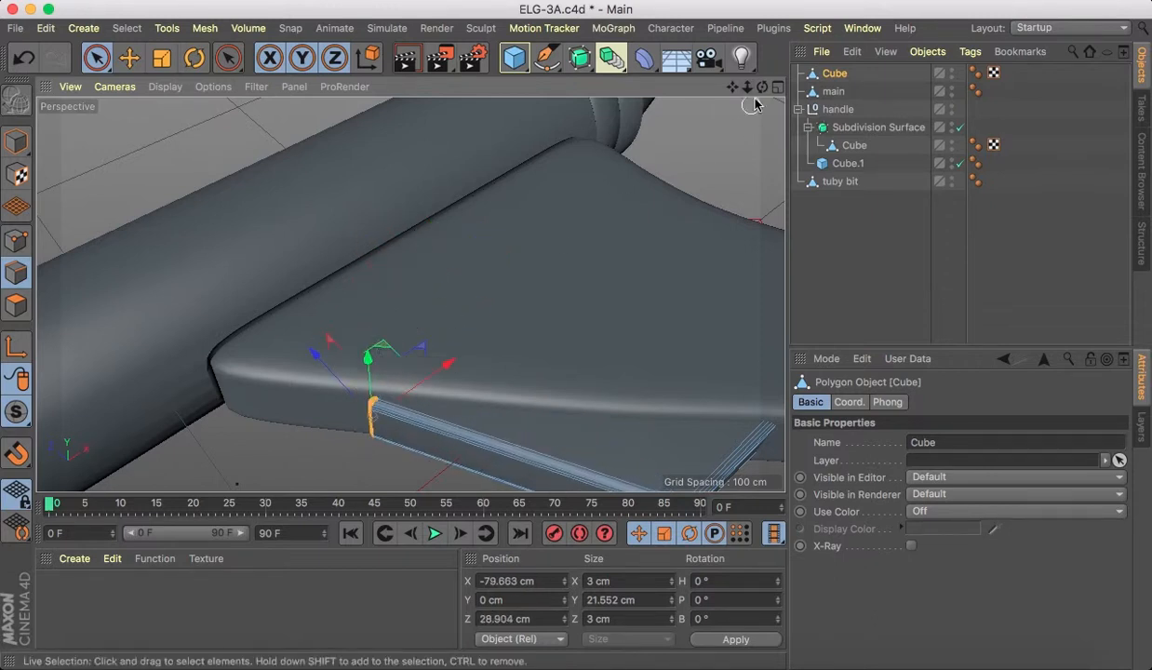
left_click_drag(732, 88, 744, 90)
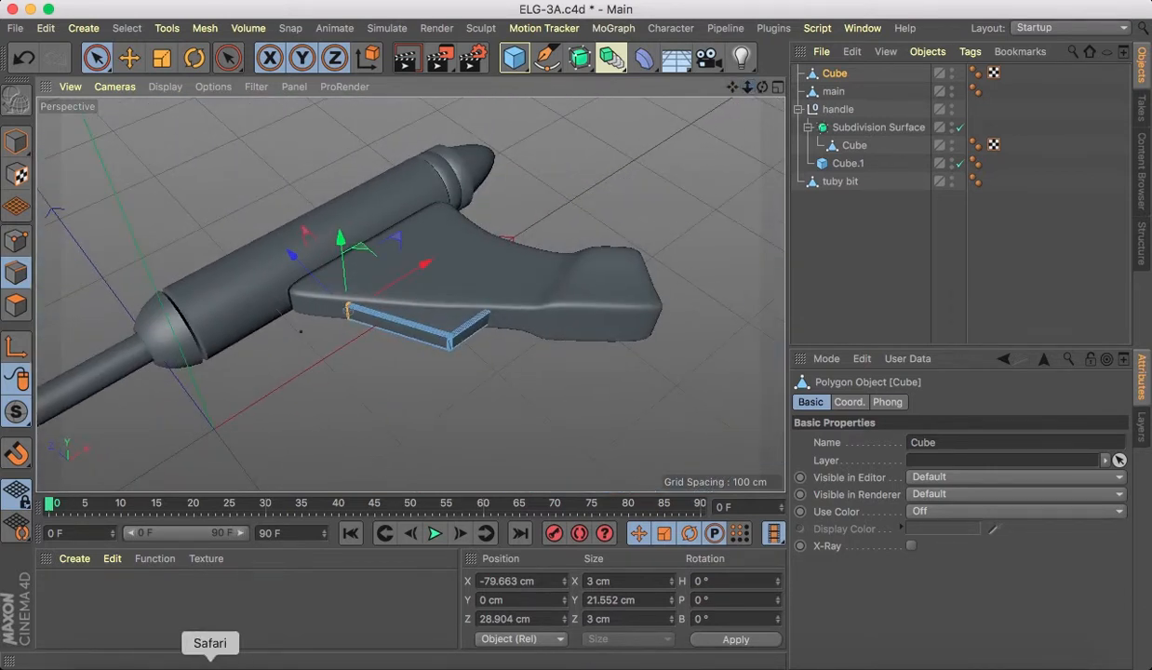
scroll(408, 298, "up", 6)
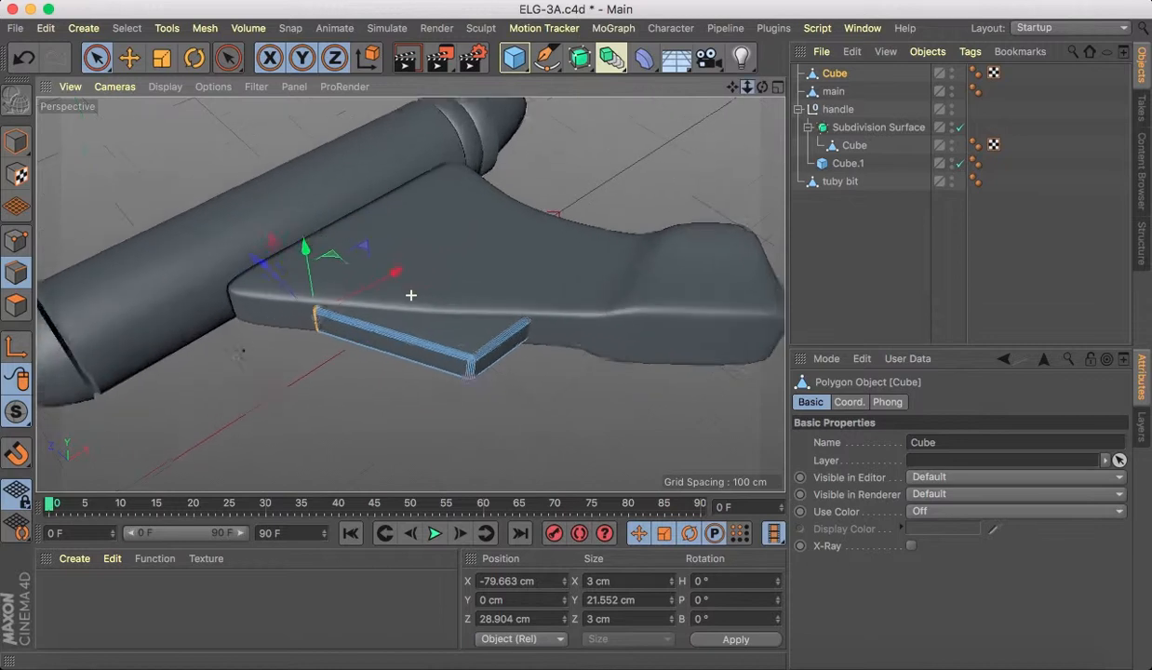
left_click_drag(763, 89, 763, 39)
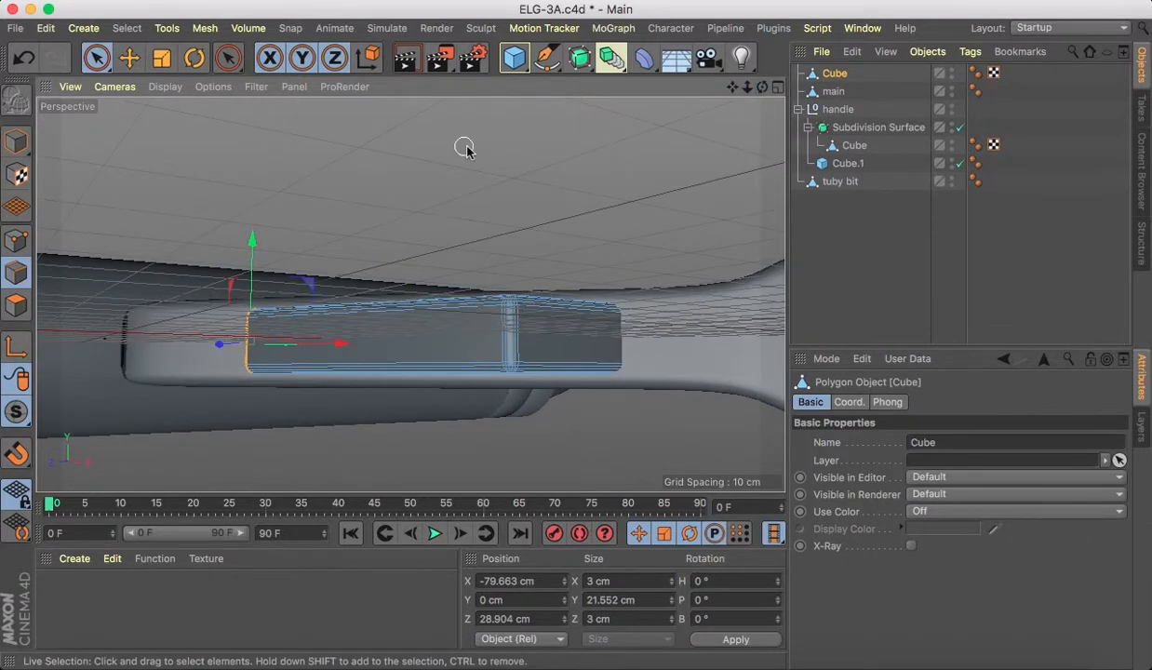
left_click_drag(762, 87, 775, 145)
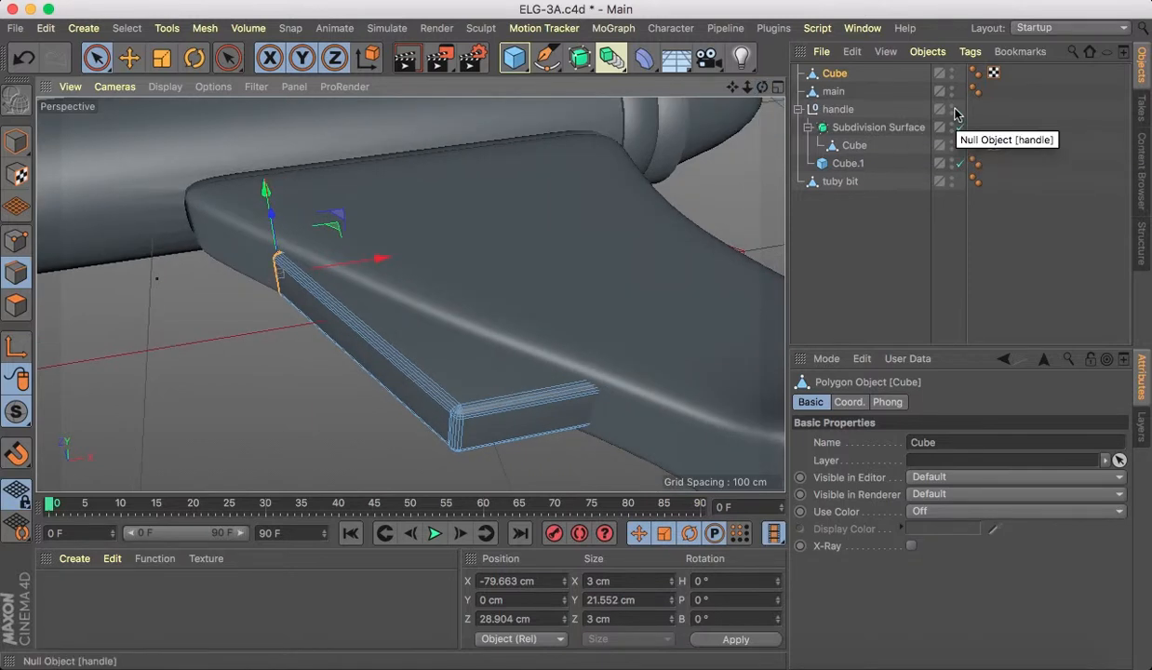
Hide the handle and select only the edges of the cube's diagonally opposite rounded corner, toward the handle's butt.
left_click(950, 110)
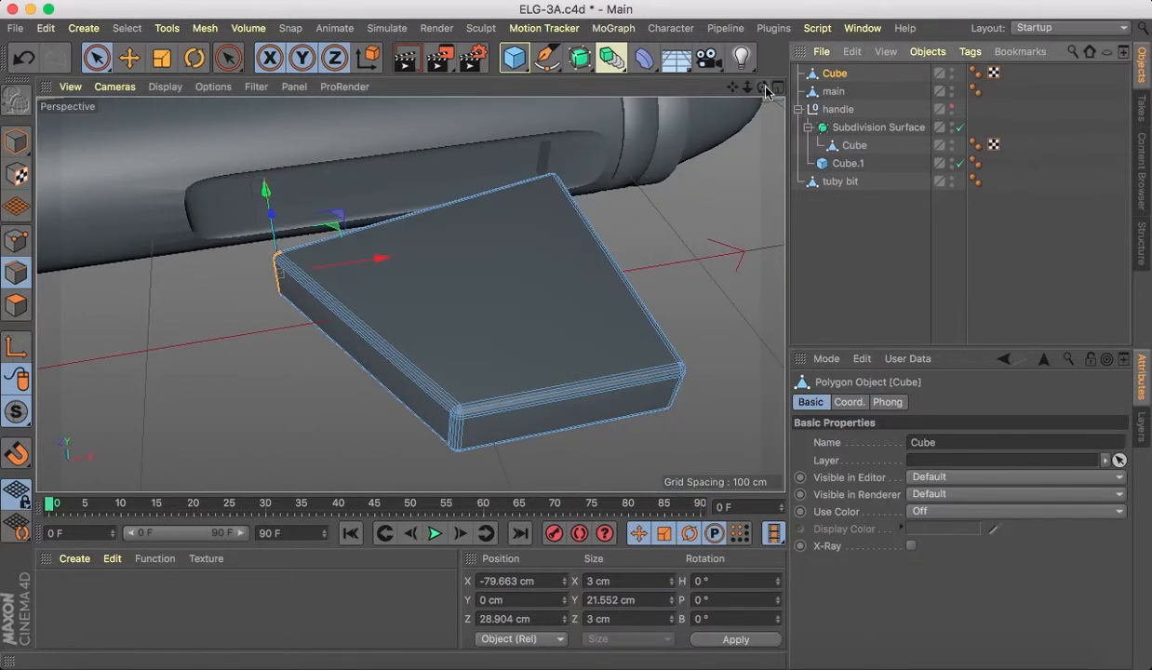
left_click_drag(764, 93, 735, 110)
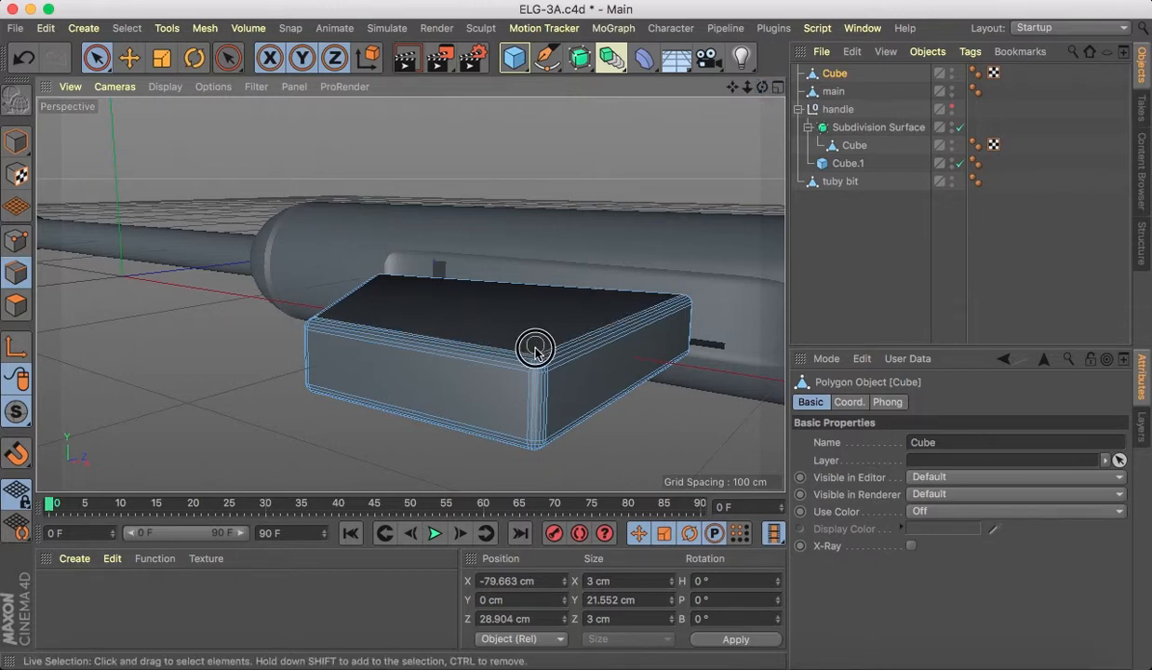
mouse_move(535, 350)
left_mouse_down()
mouse_move(542, 463)
mouse_move(537, 448)
mouse_move(641, 358)
left_mouse_up()
left_click_drag(761, 86, 761, 53)
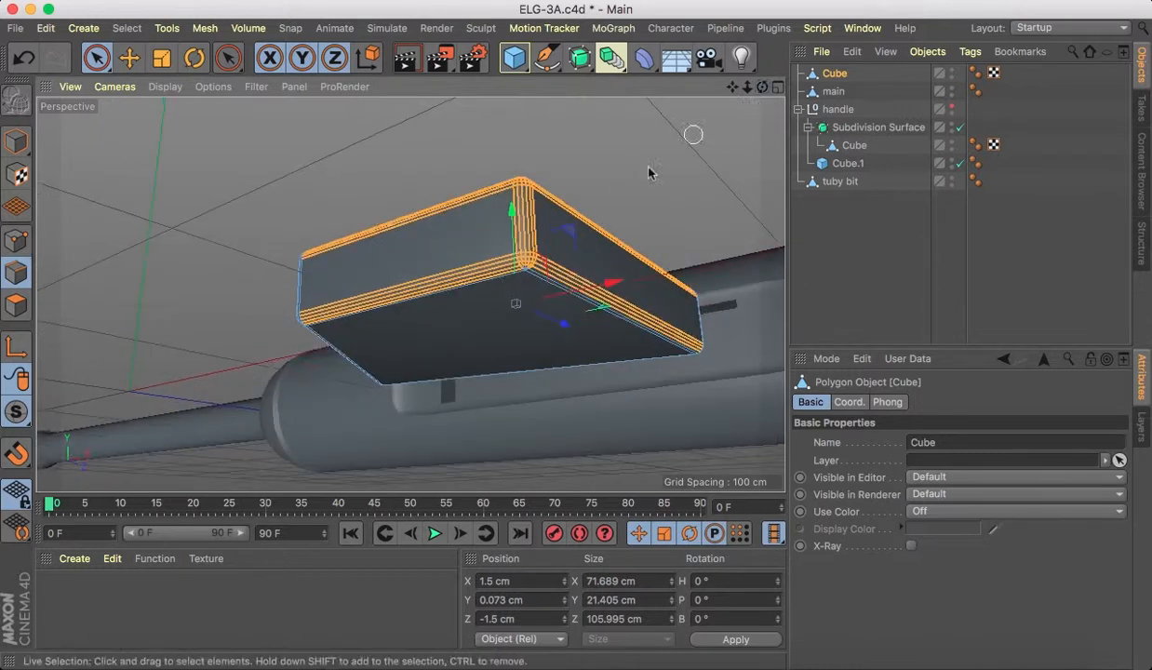
left_click(528, 268, "ctrl")
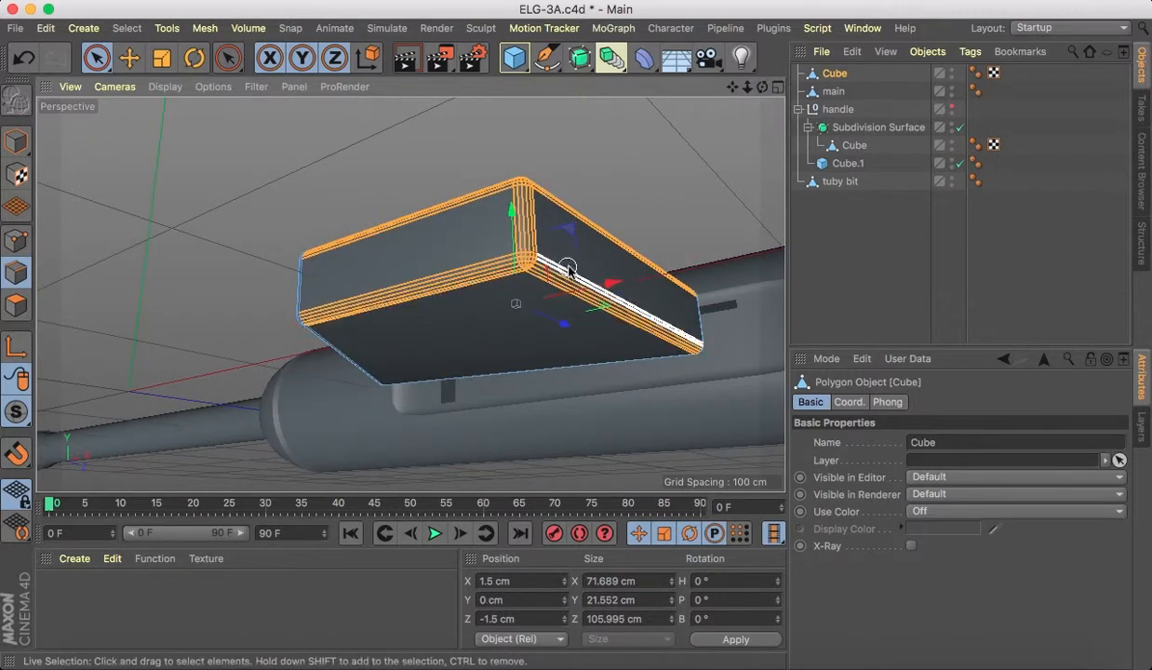
mouse_move(549, 304)
left_mouse_down("ctrl")
mouse_move(460, 249)
mouse_move(466, 192)
left_mouse_up("ctrl")
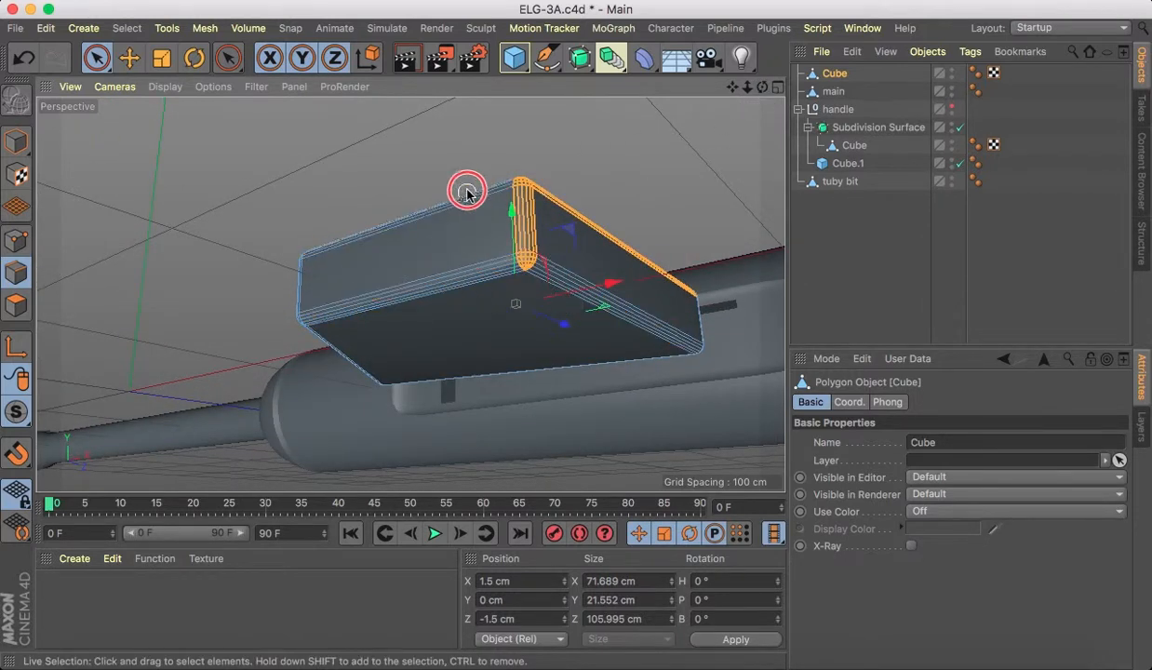
left_click_drag(762, 88, 763, 191)
mouse_move(607, 237)
left_mouse_down("ctrl")
mouse_move(475, 213)
mouse_move(475, 239)
left_mouse_up("ctrl")
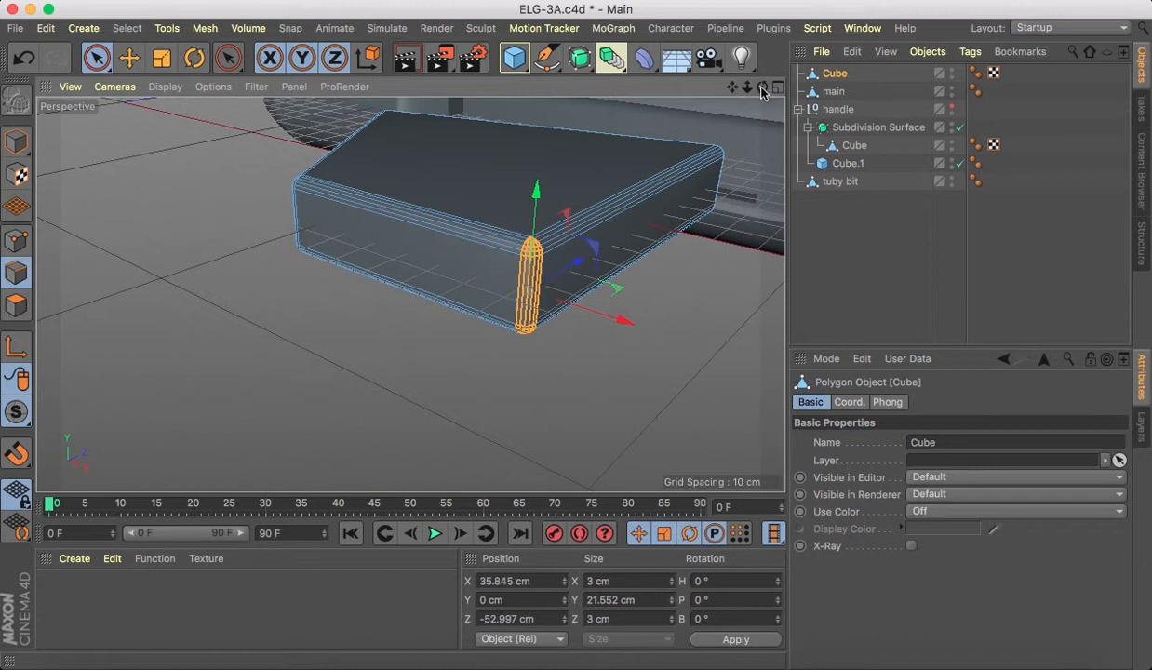
Move the selected butt-side corner inward to about X 20.4, Z -22.5 cm.
left_click_drag(763, 89, 745, 121)
left_click_drag(629, 257, 552, 199)
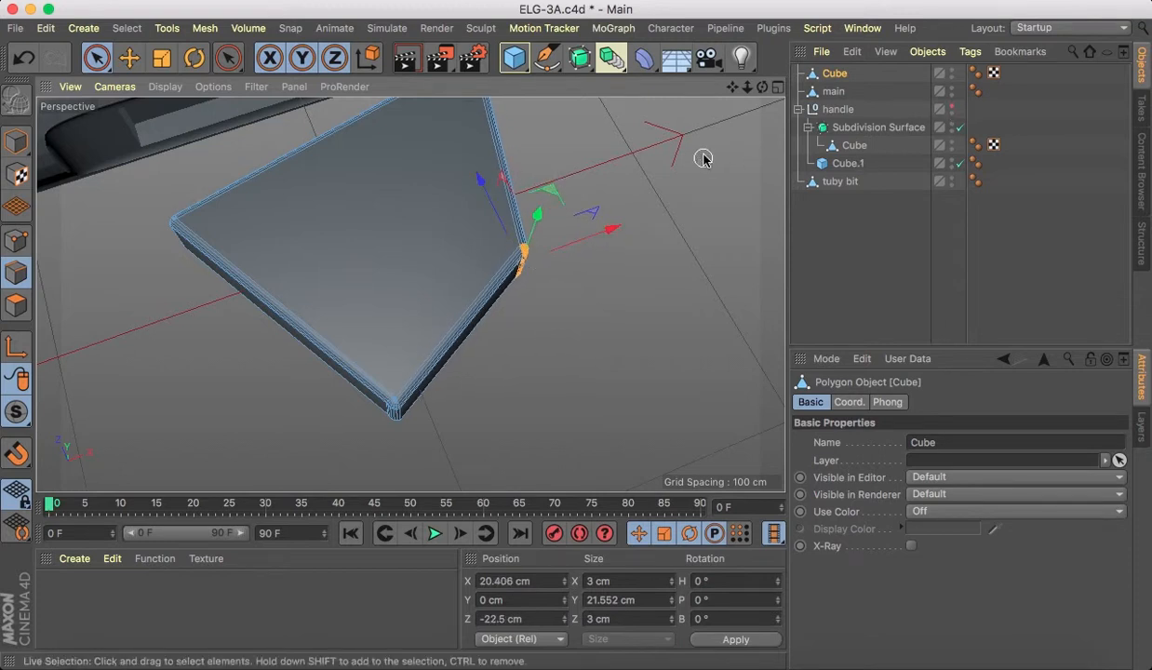
left_click_drag(761, 86, 409, 294)
key("super+shift+z")
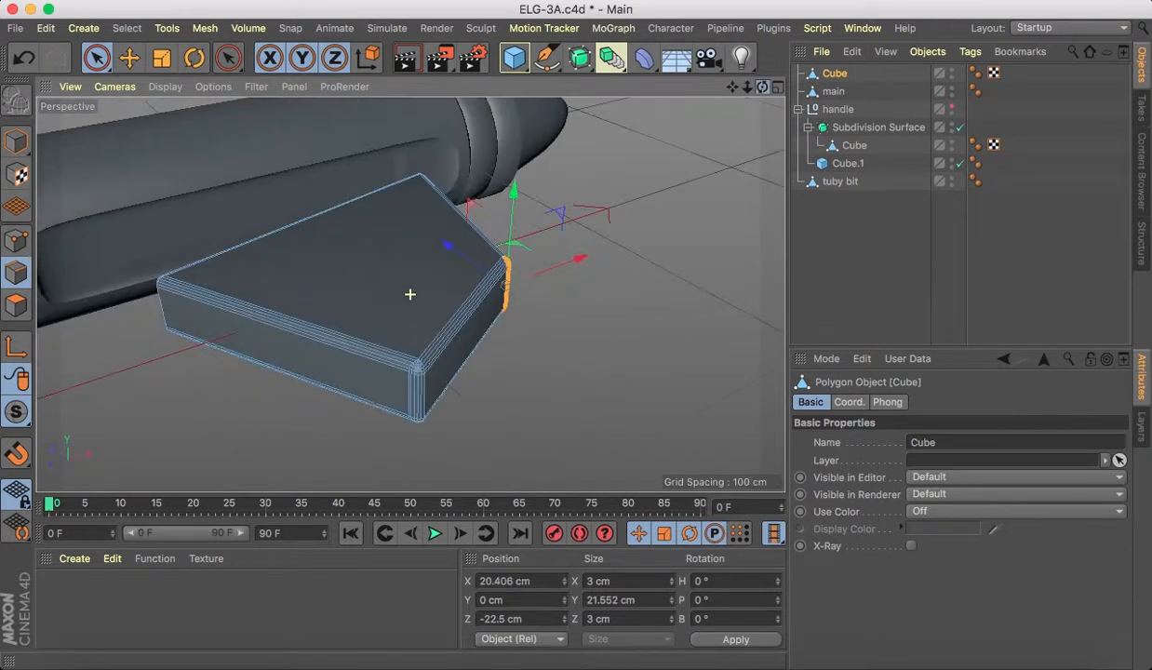
Select only the edges of the cube's outer rounded corner, including its upper and lower fillets, leaving out the adjoining horizontal edge strips.
double_click(415, 350)
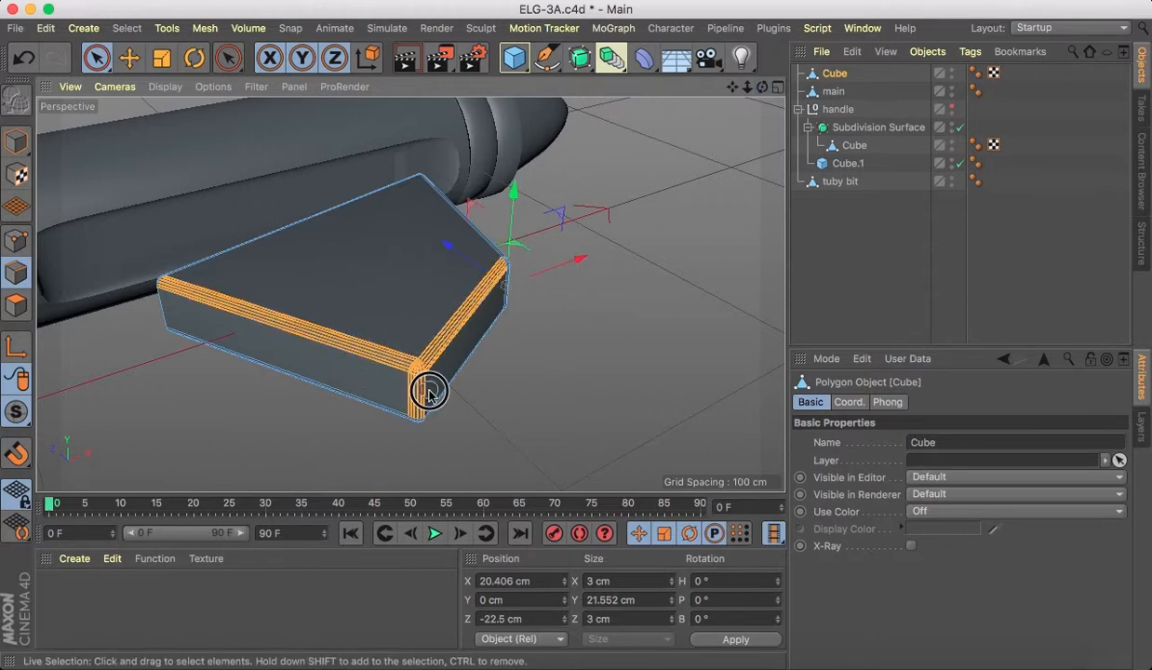
double_click(416, 409, "shift")
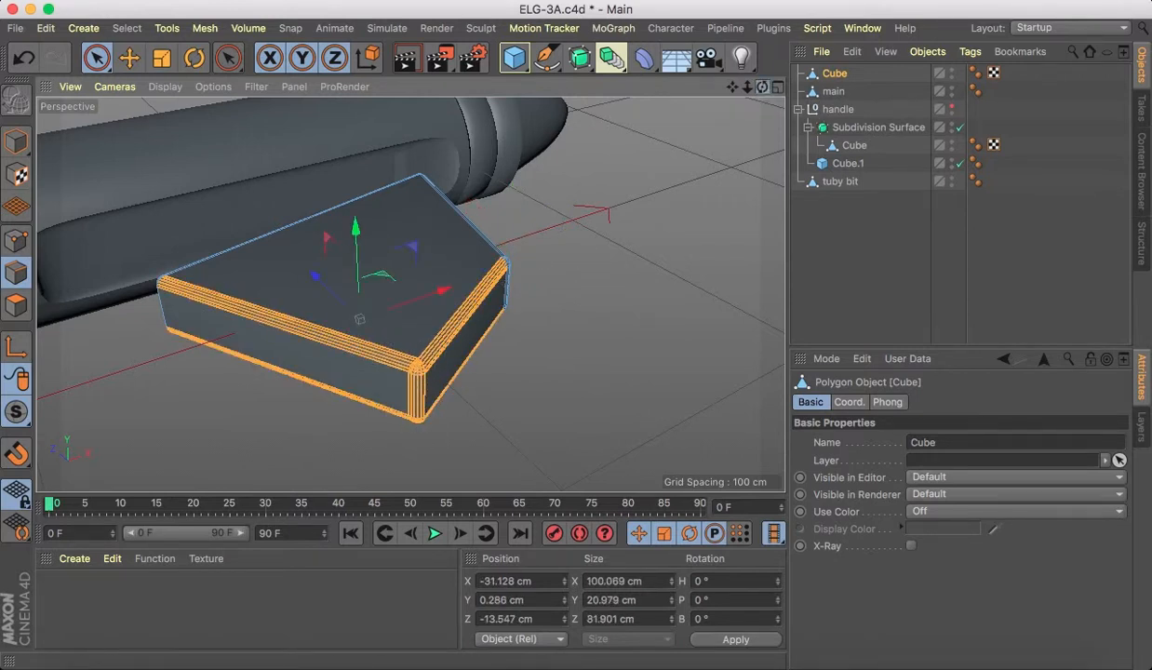
left_click_drag(762, 87, 755, 61)
mouse_move(415, 277)
left_mouse_down("shift")
mouse_move(418, 287)
mouse_move(452, 259)
left_mouse_up("shift")
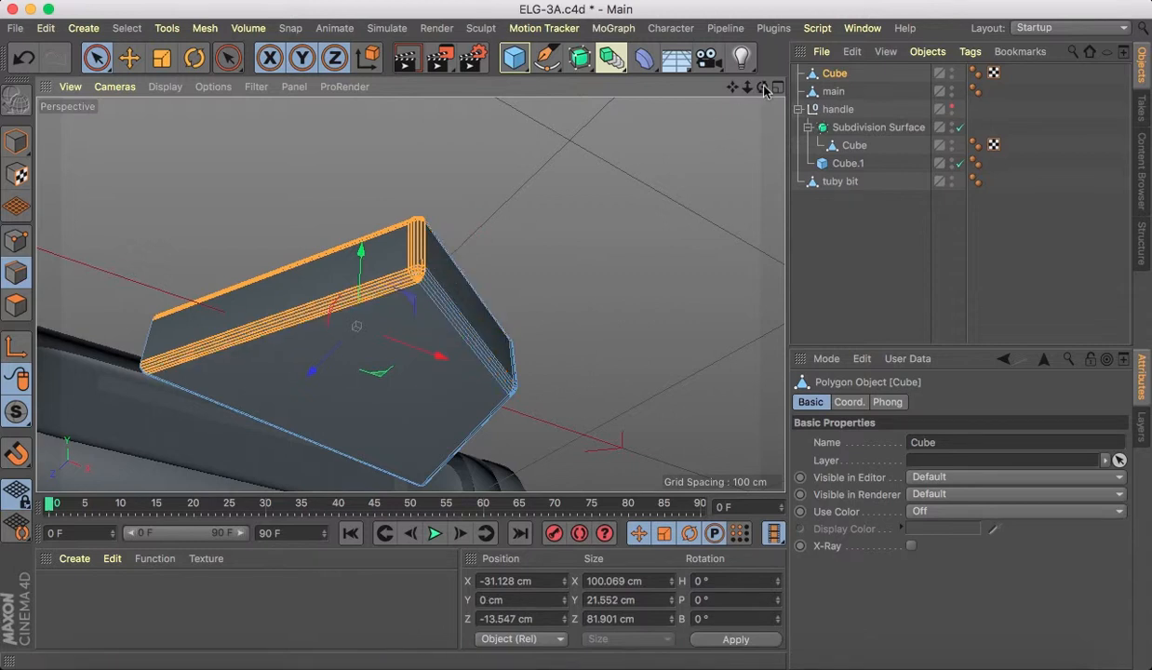
left_click_drag(762, 88, 751, 212)
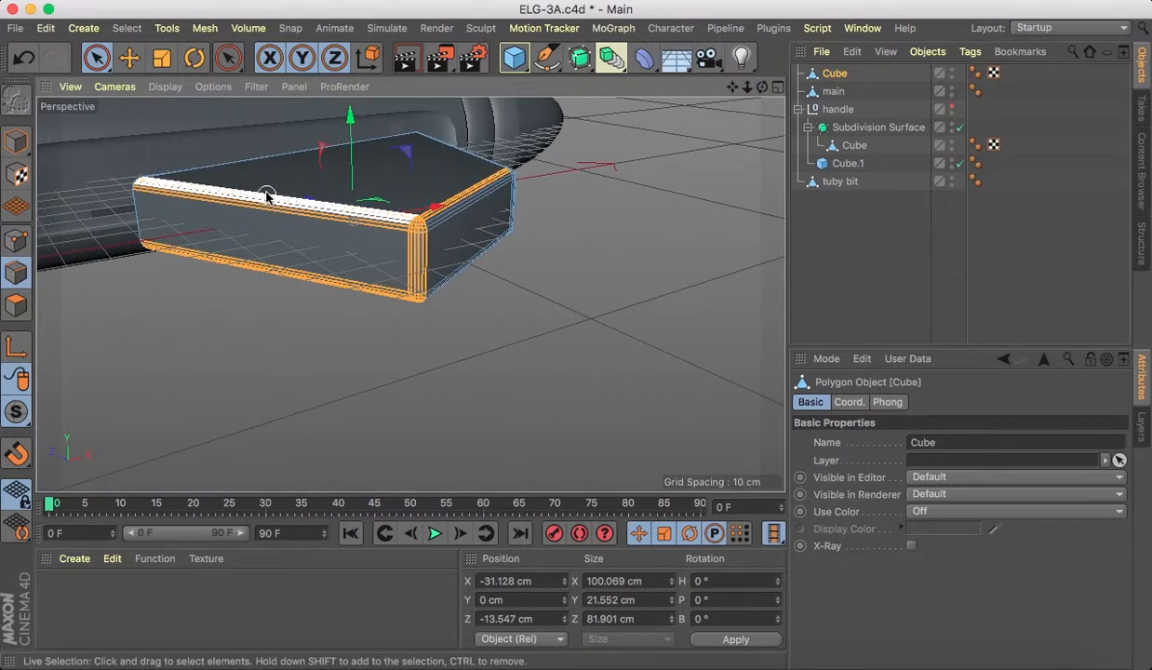
left_click_drag(265, 190, 276, 352, "ctrl")
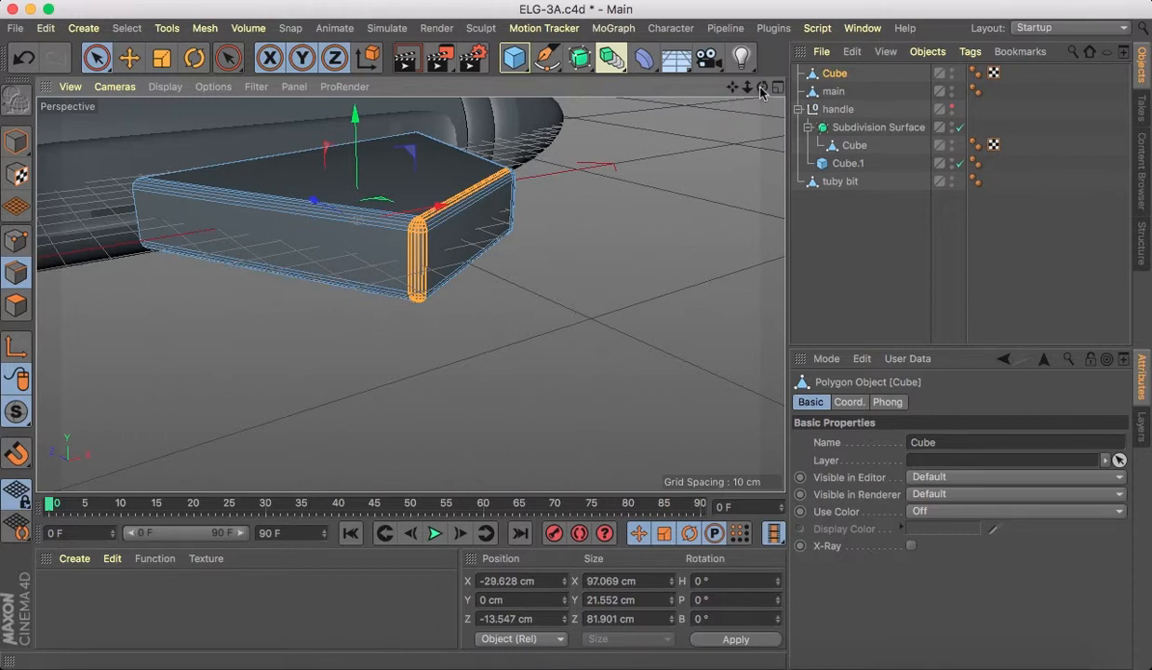
left_click_drag(760, 90, 754, 37)
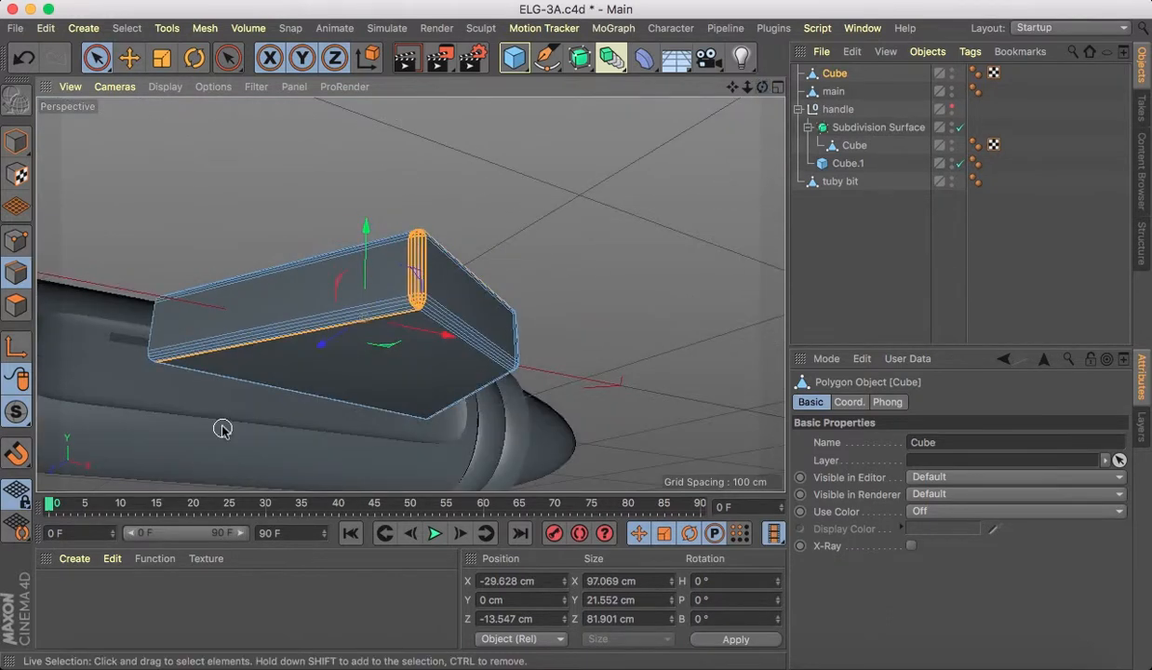
left_click(290, 335, "ctrl")
left_click_drag(760, 88, 679, 119)
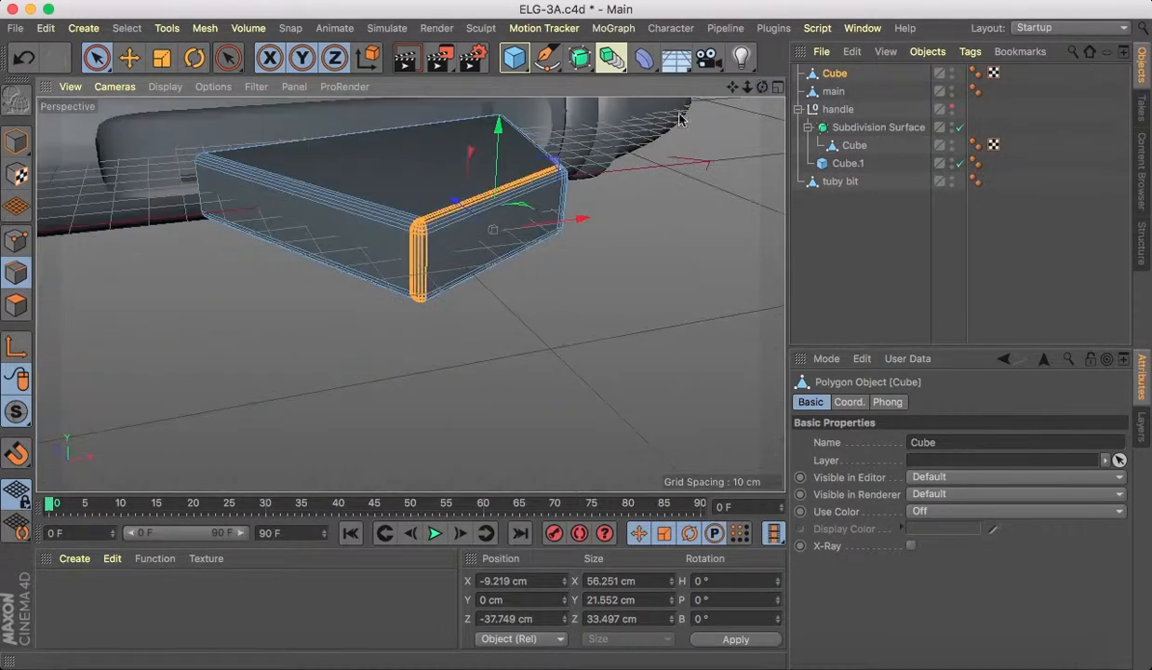
Show the handle again and move the selected outer corner inward toward the handle to about X -40.9, Z -35.9 cm.
left_click(952, 110)
left_click_drag(761, 88, 624, 162)
left_click_drag(400, 203, 344, 178)
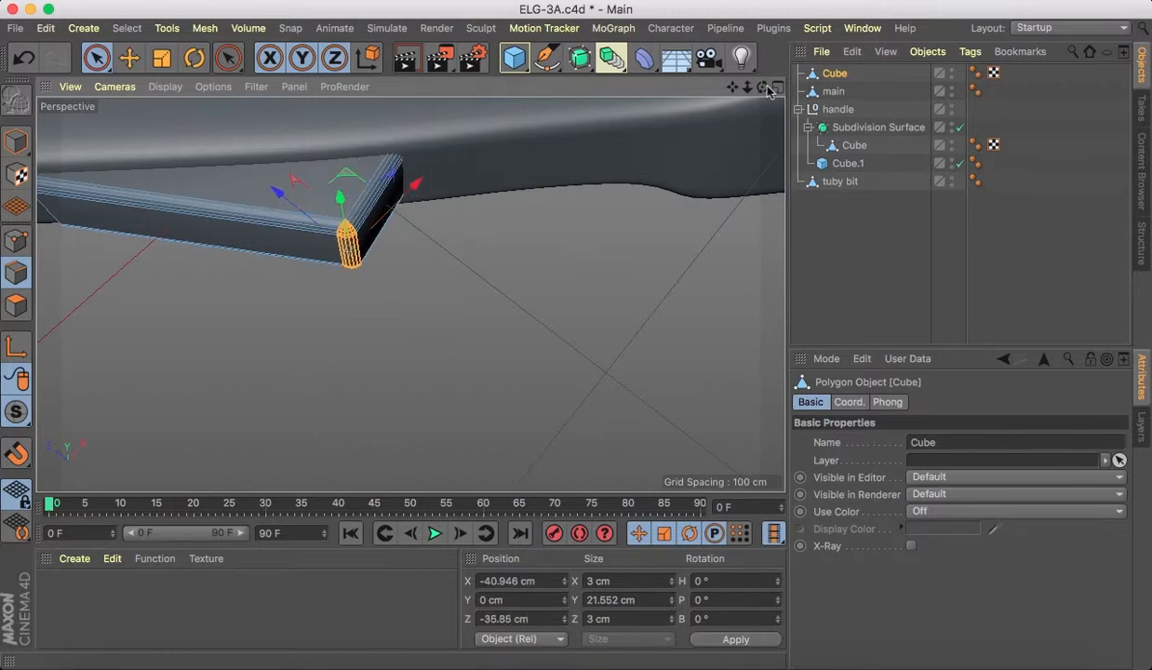
Switch from edge editing to Model mode, clear the selection, and check the reshaped cube's fit on the whole blaster.
scroll(411, 290, "down", 5)
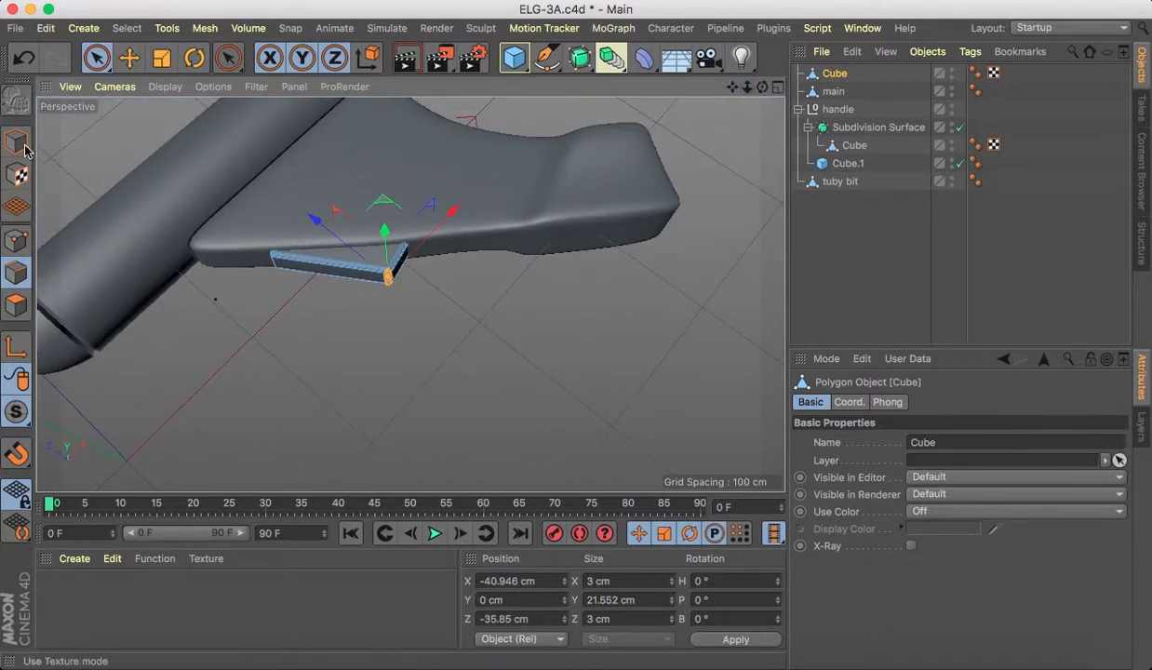
left_click(22, 141)
left_click(457, 343)
left_click_drag(748, 87, 609, 106)
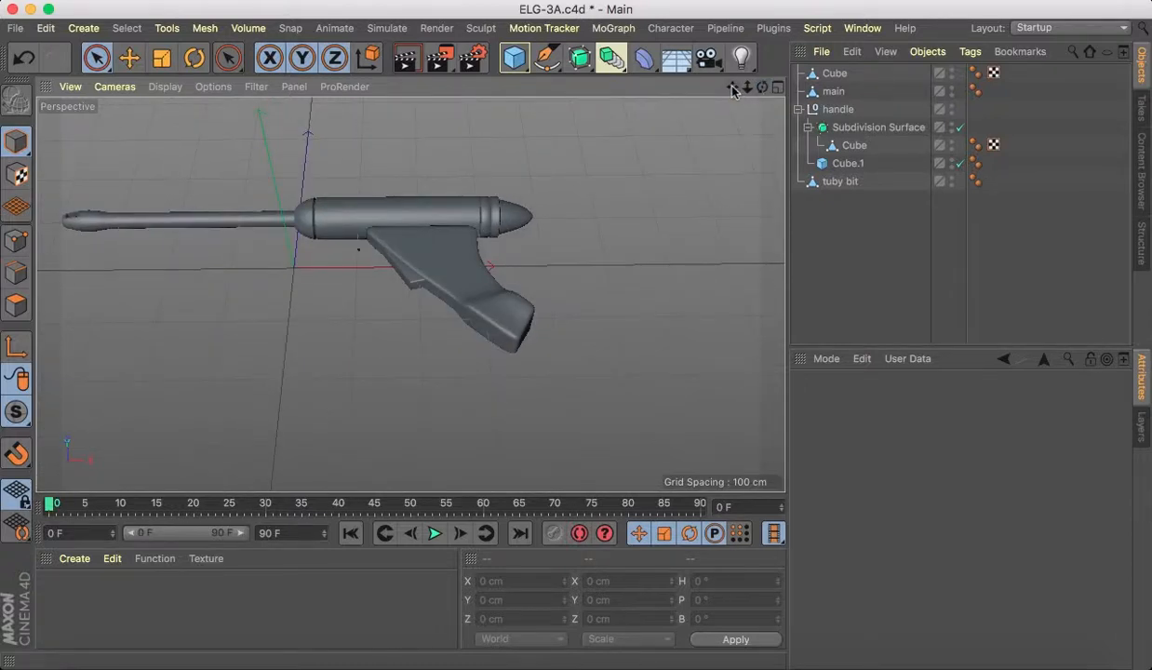
left_click_drag(732, 88, 764, 92)
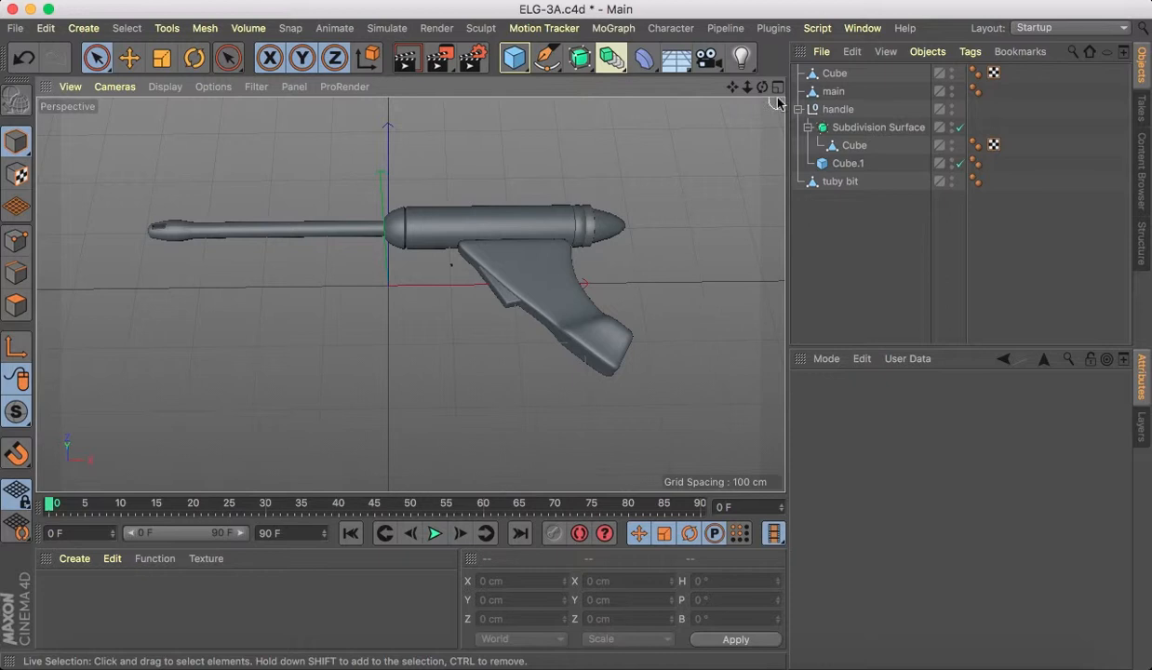
mouse_move(761, 86)
left_mouse_down()
mouse_move(796, 117)
mouse_move(791, 131)
mouse_move(761, 92)
left_mouse_up()
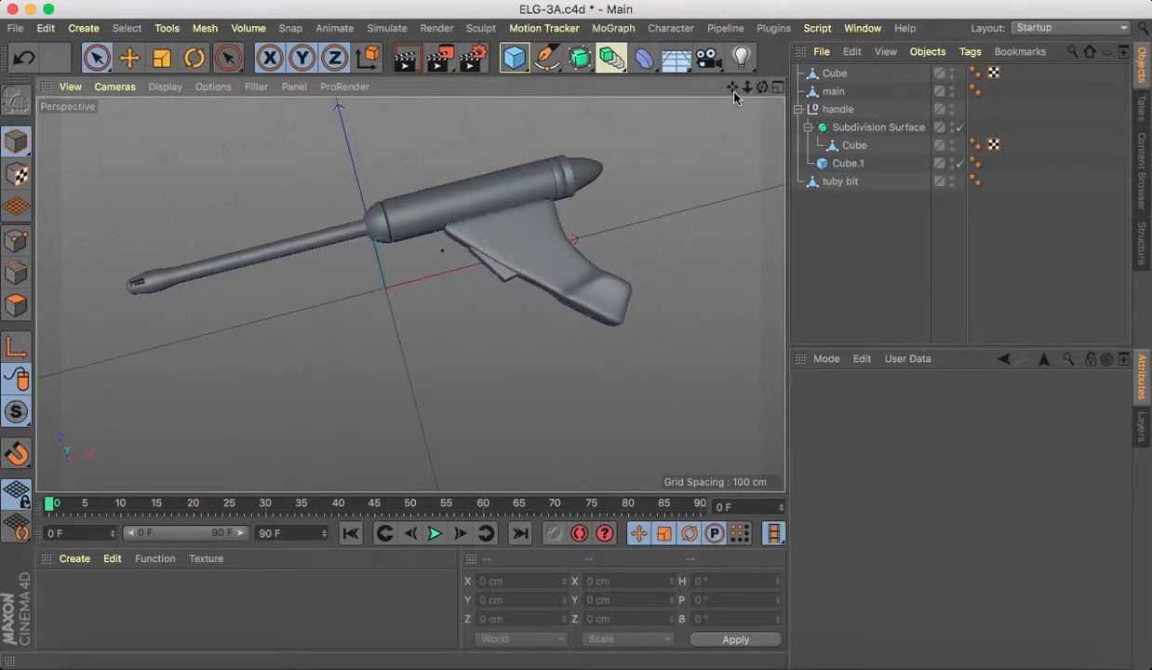